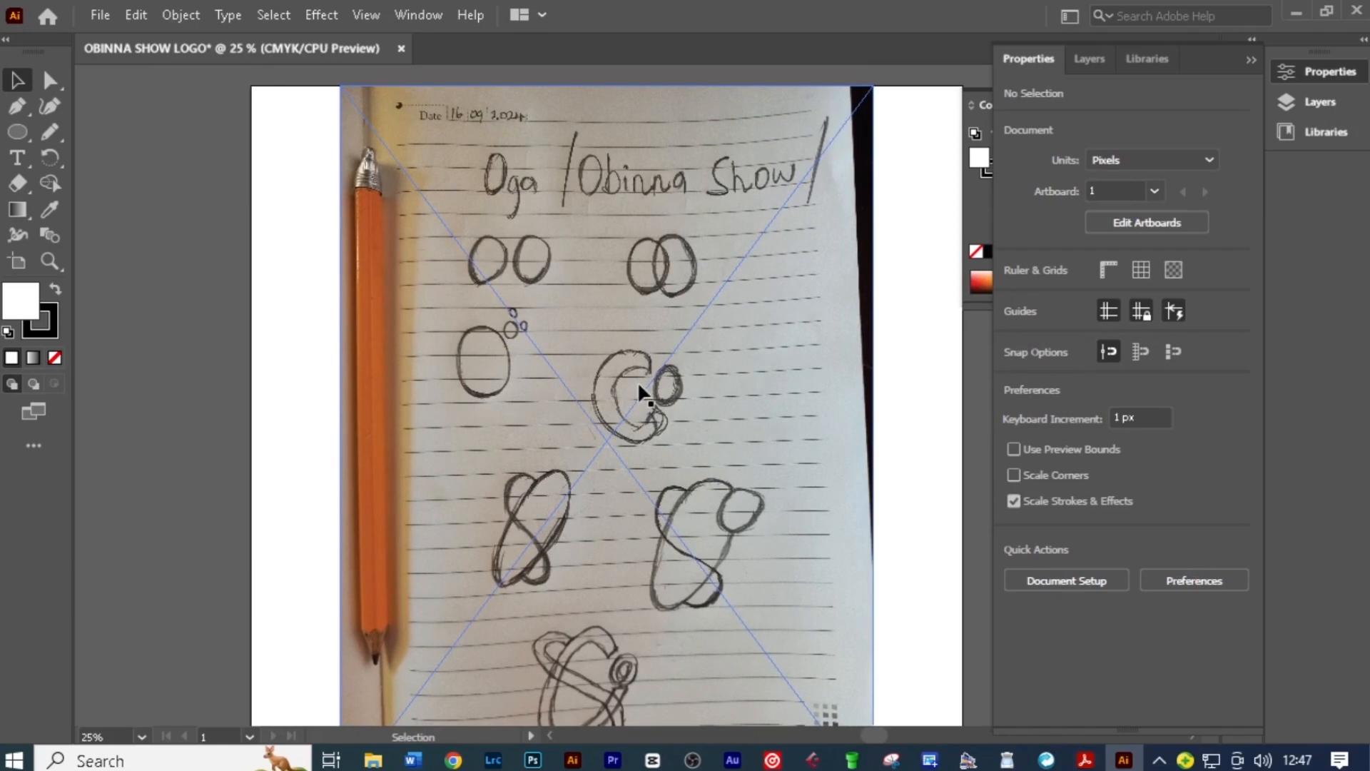
# Examine the scanned logo sketches, focusing on the one with an S curve interlocked with a slanted oval, and clear the panels covering them.
pyautogui.moveTo(681, 476); pyautogui.dragTo(676, 368)
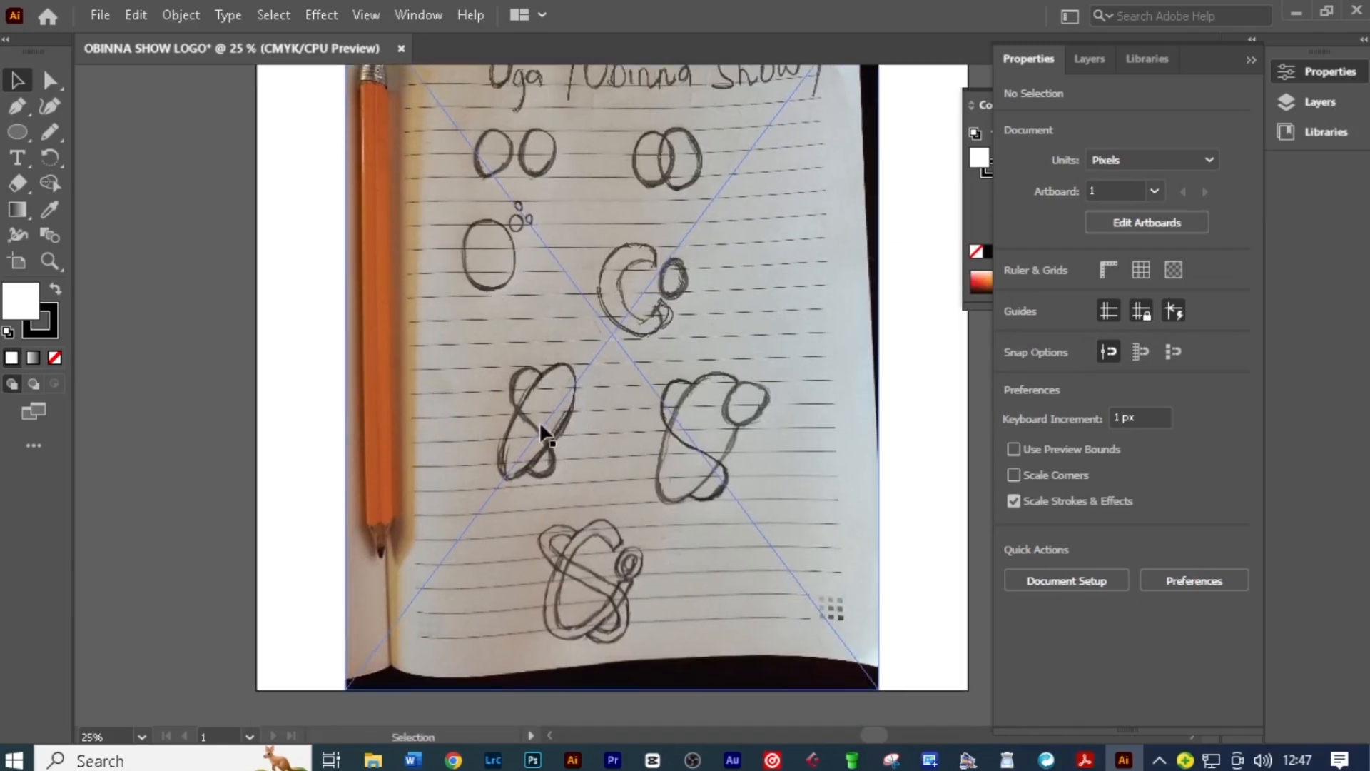
pyautogui.moveTo(736, 503); pyautogui.dragTo(734, 394)
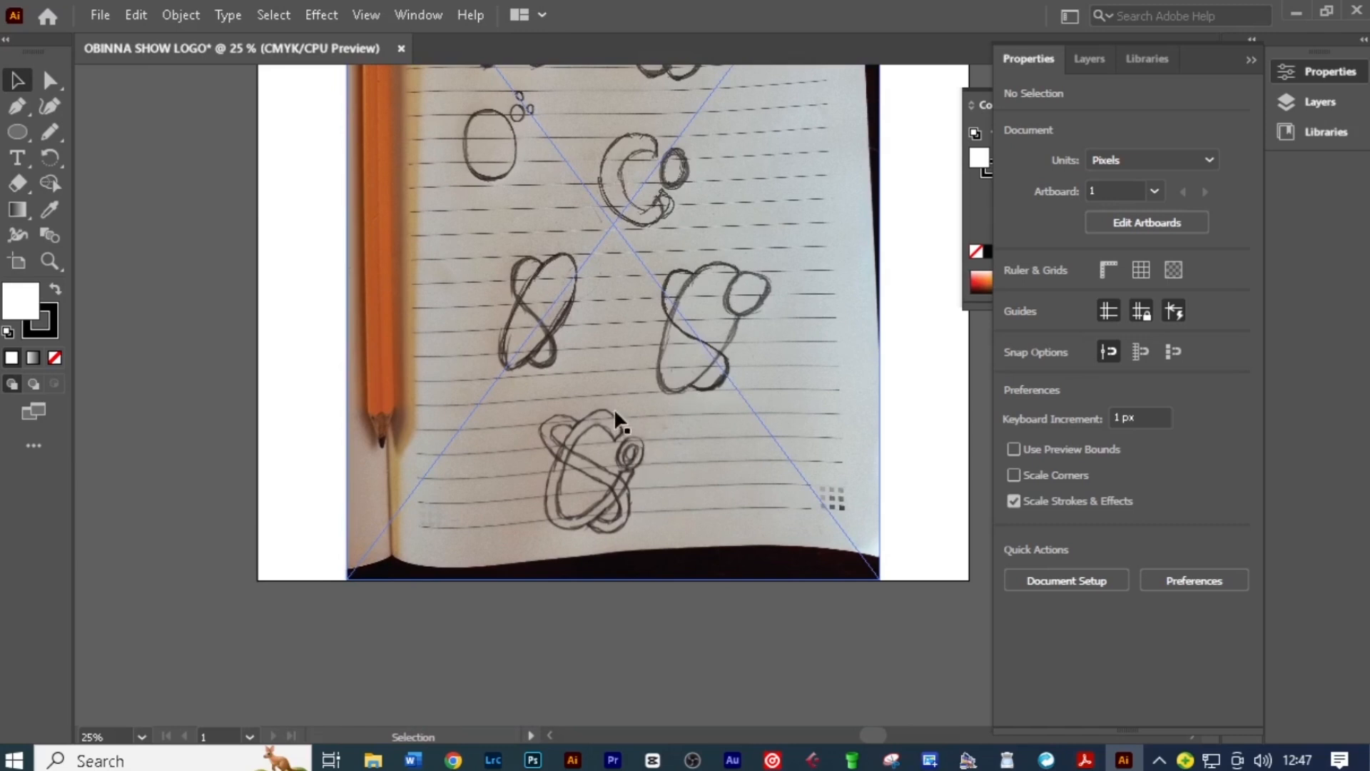
pyautogui.scroll(4, 508, 277)
pyautogui.moveTo(612, 308); pyautogui.dragTo(596, 243)
pyautogui.scroll(-1, 596, 243)
pyautogui.moveTo(618, 298); pyautogui.dragTo(542, 298)
pyautogui.moveTo(545, 208); pyautogui.dragTo(559, 285)
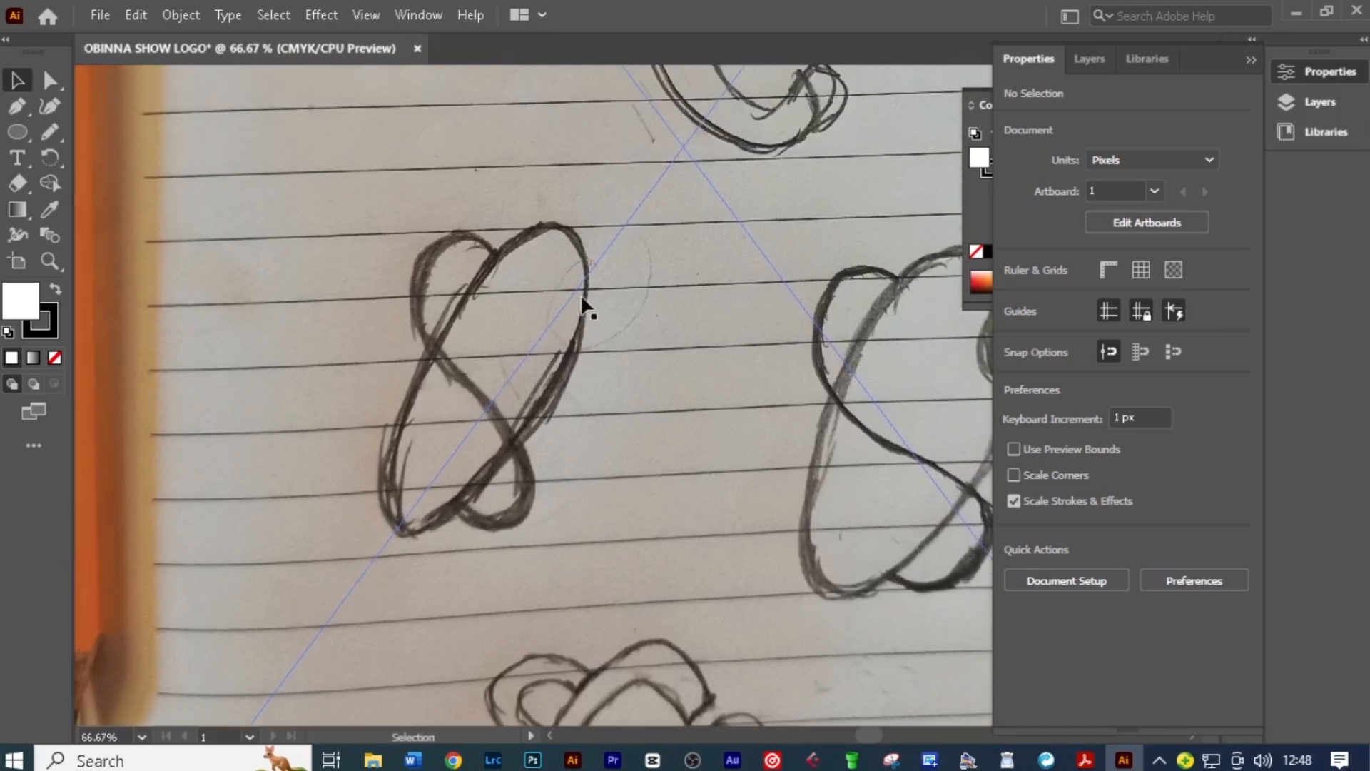
pyautogui.click(1248, 65)
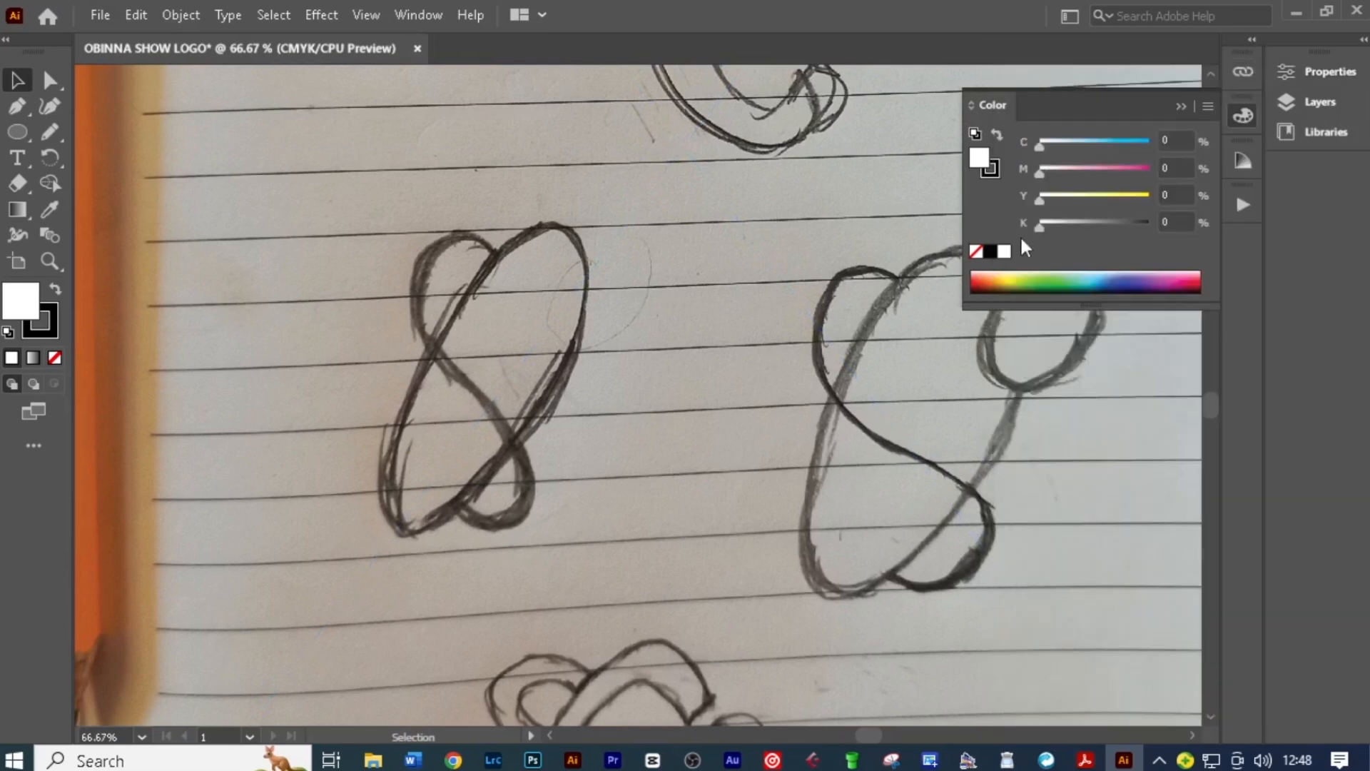
pyautogui.click(1189, 109)
pyautogui.moveTo(598, 347); pyautogui.dragTo(600, 301)
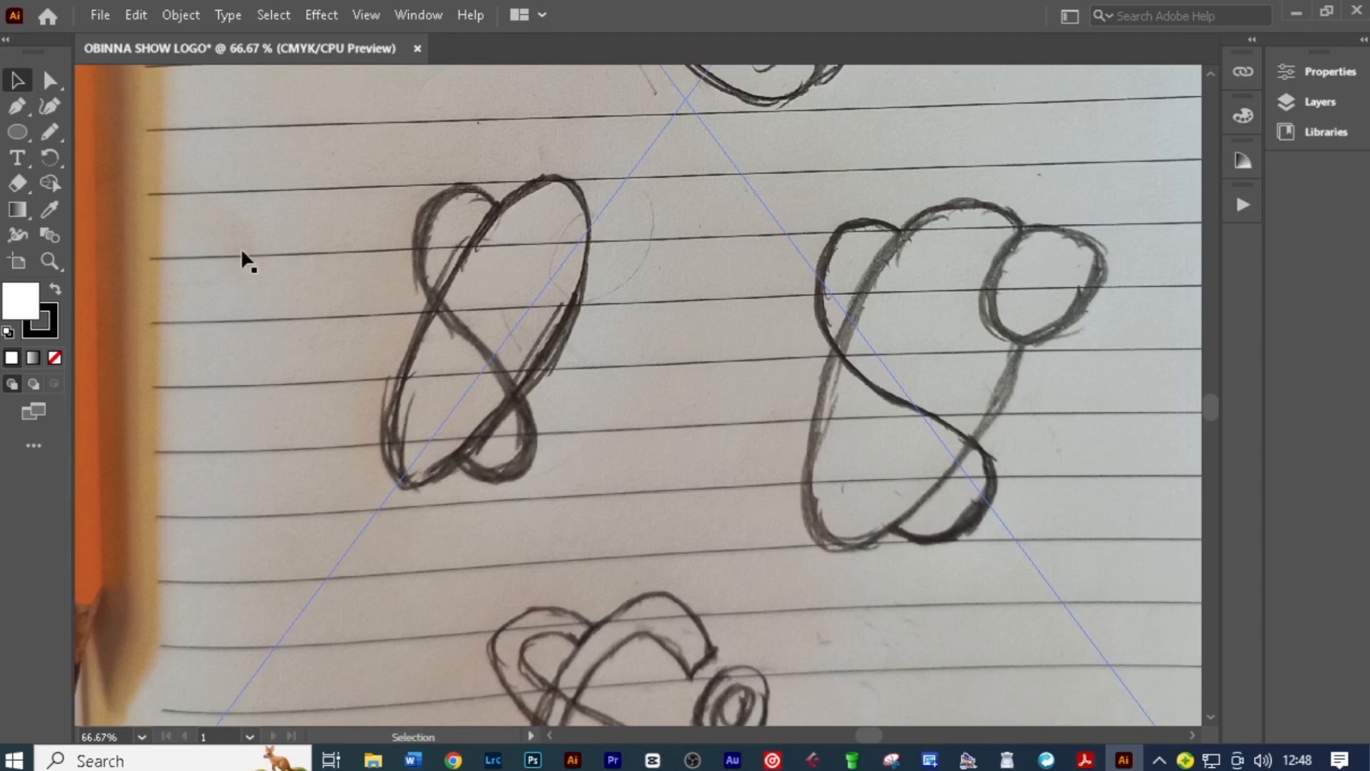
# Draw an upright ellipse near the interlocked oval sketch, remove its fill and increase its black stroke weight.
pyautogui.click(17, 132)
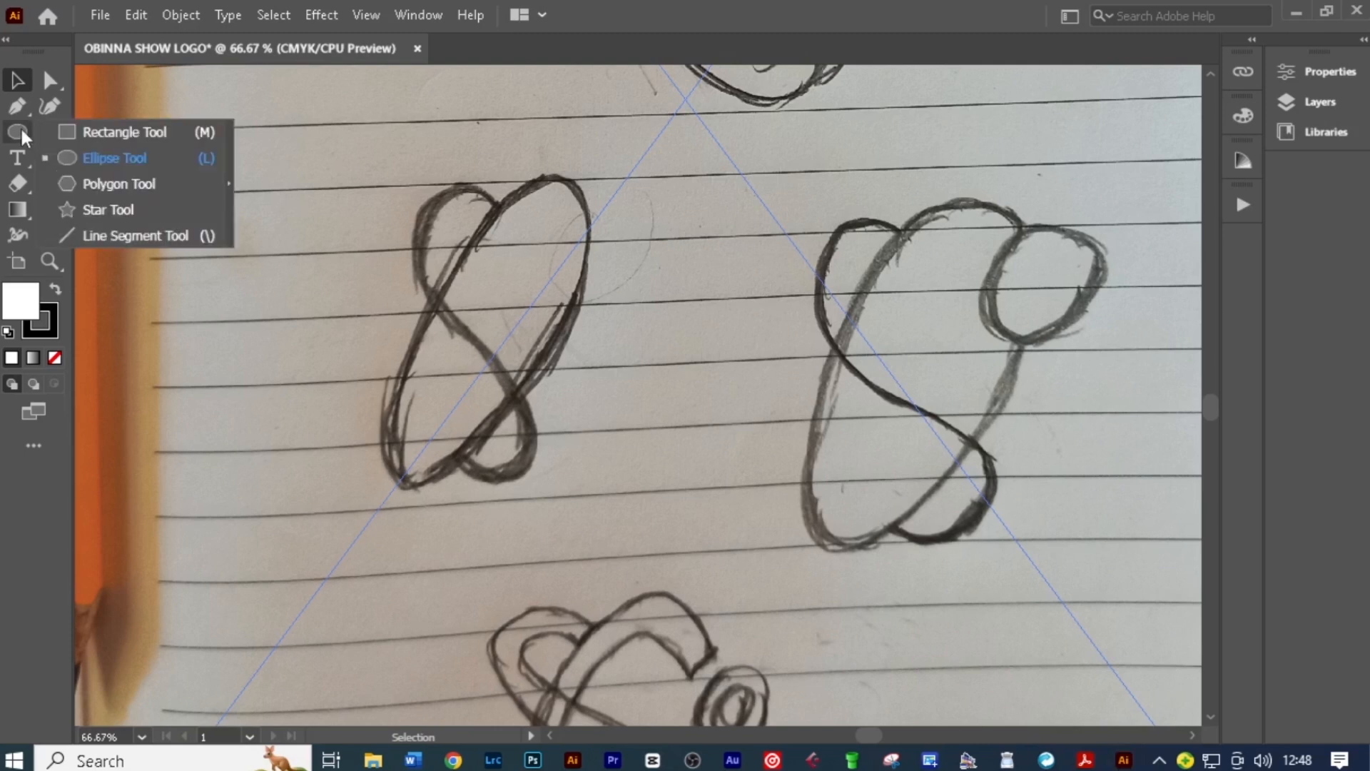
pyautogui.click(112, 160)
pyautogui.moveTo(492, 227); pyautogui.dragTo(717, 655)
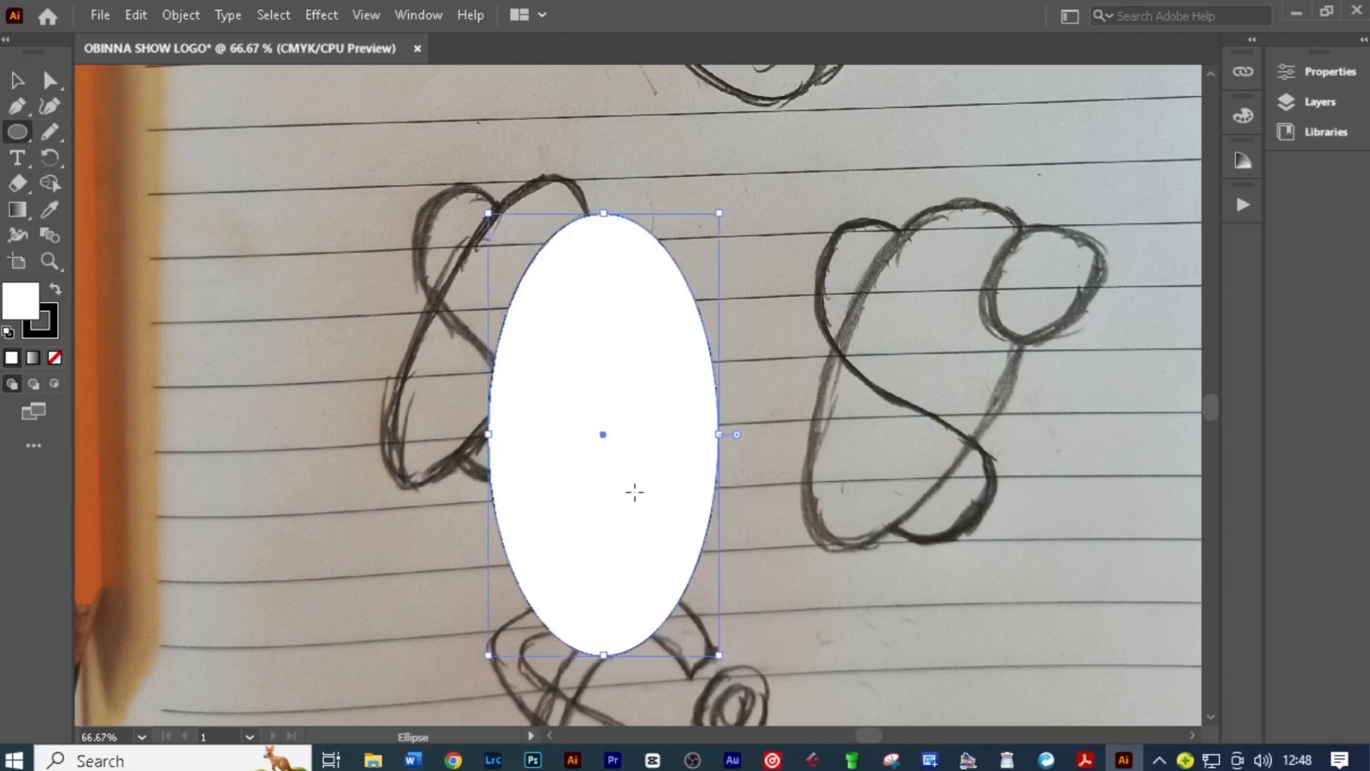
pyautogui.click(57, 358)
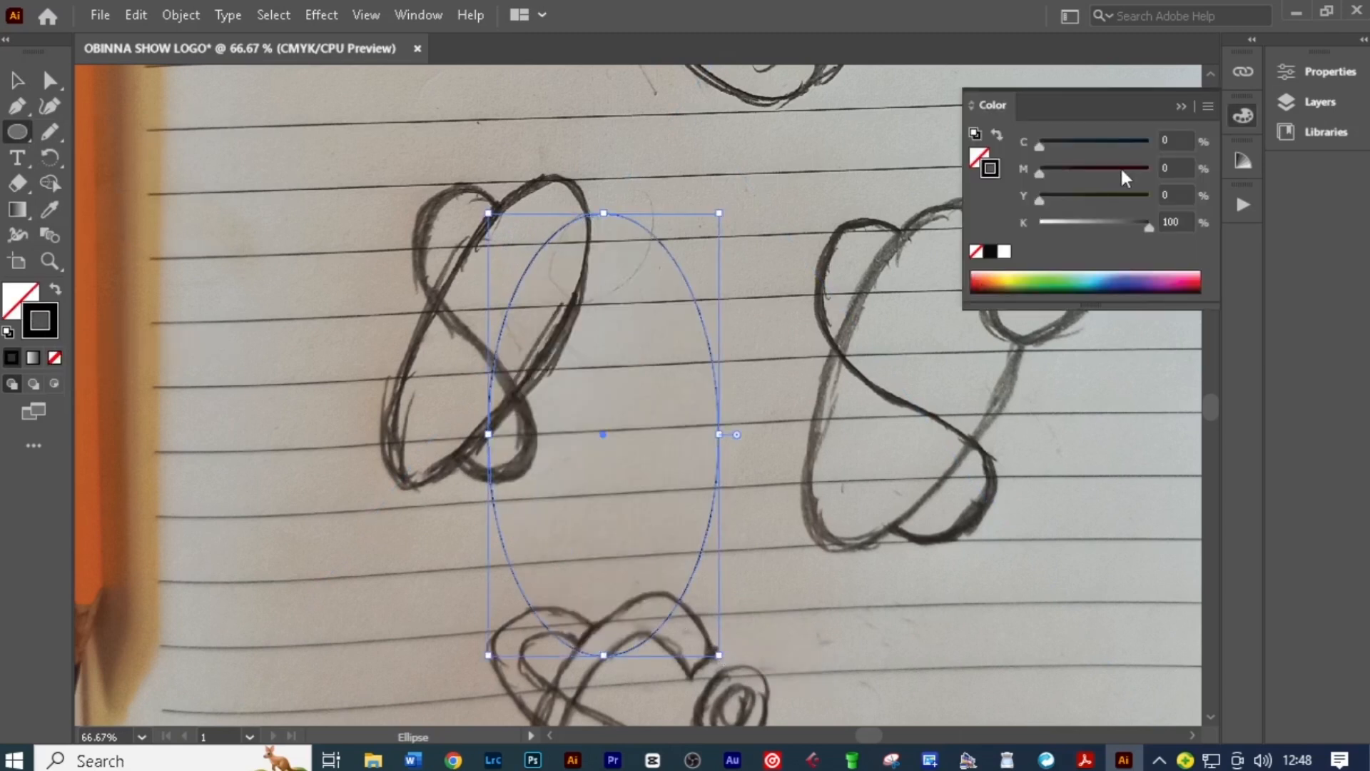
pyautogui.click(1329, 72)
pyautogui.click(1099, 320)
# Scale, rotate and position the ellipse over the sketched oval, about 216 × 324 px at about 332°.
pyautogui.moveTo(733, 658); pyautogui.dragTo(437, 618)
pyautogui.moveTo(688, 211); pyautogui.dragTo(595, 285)
pyautogui.moveTo(547, 308); pyautogui.dragTo(569, 271)
pyautogui.hotkey('ctrl', 'z')
pyautogui.moveTo(524, 458); pyautogui.dragTo(575, 385)
pyautogui.moveTo(510, 522); pyautogui.dragTo(432, 485)
pyautogui.moveTo(615, 212); pyautogui.dragTo(623, 222)
pyautogui.moveTo(549, 189); pyautogui.dragTo(557, 175)
pyautogui.moveTo(475, 207); pyautogui.dragTo(546, 248)
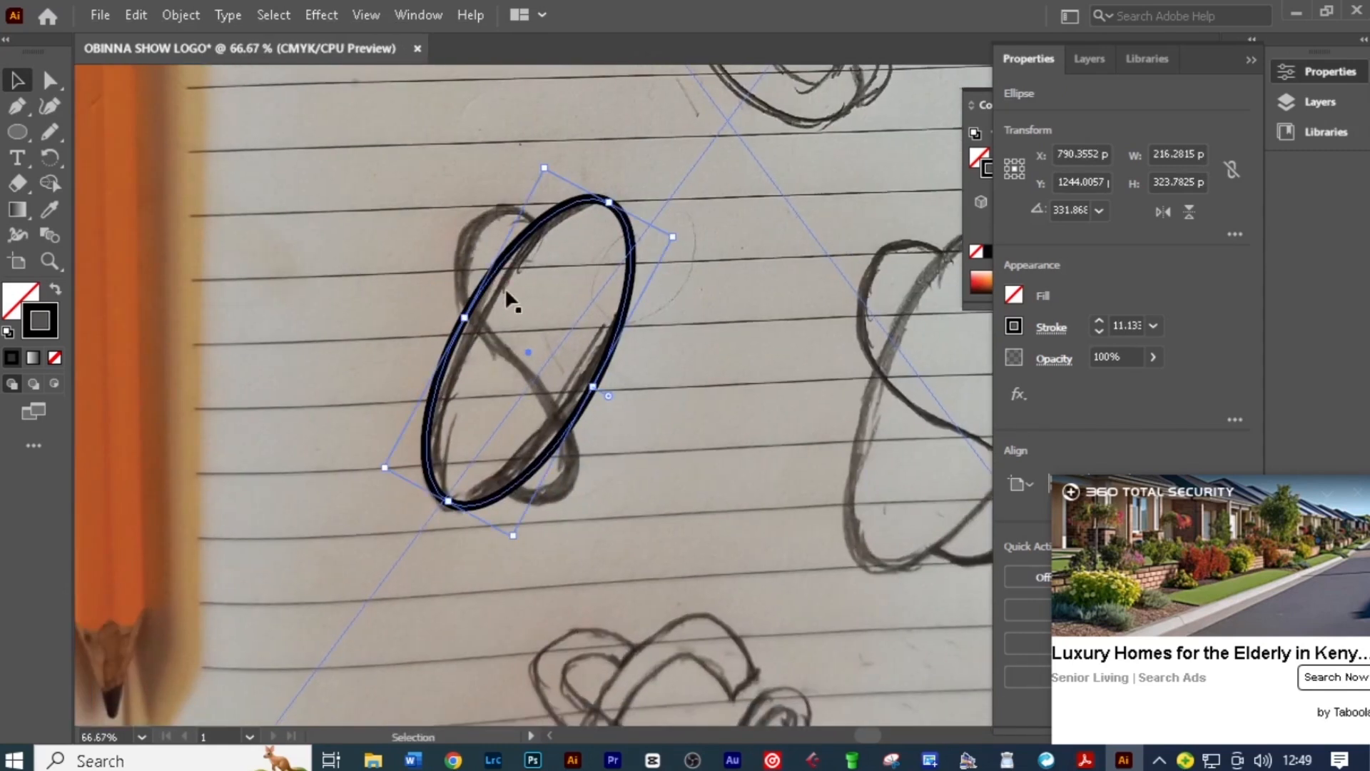
# Configure the Pencil tool with its fidelity at the Smooth end.
pyautogui.rightClick(56, 128)
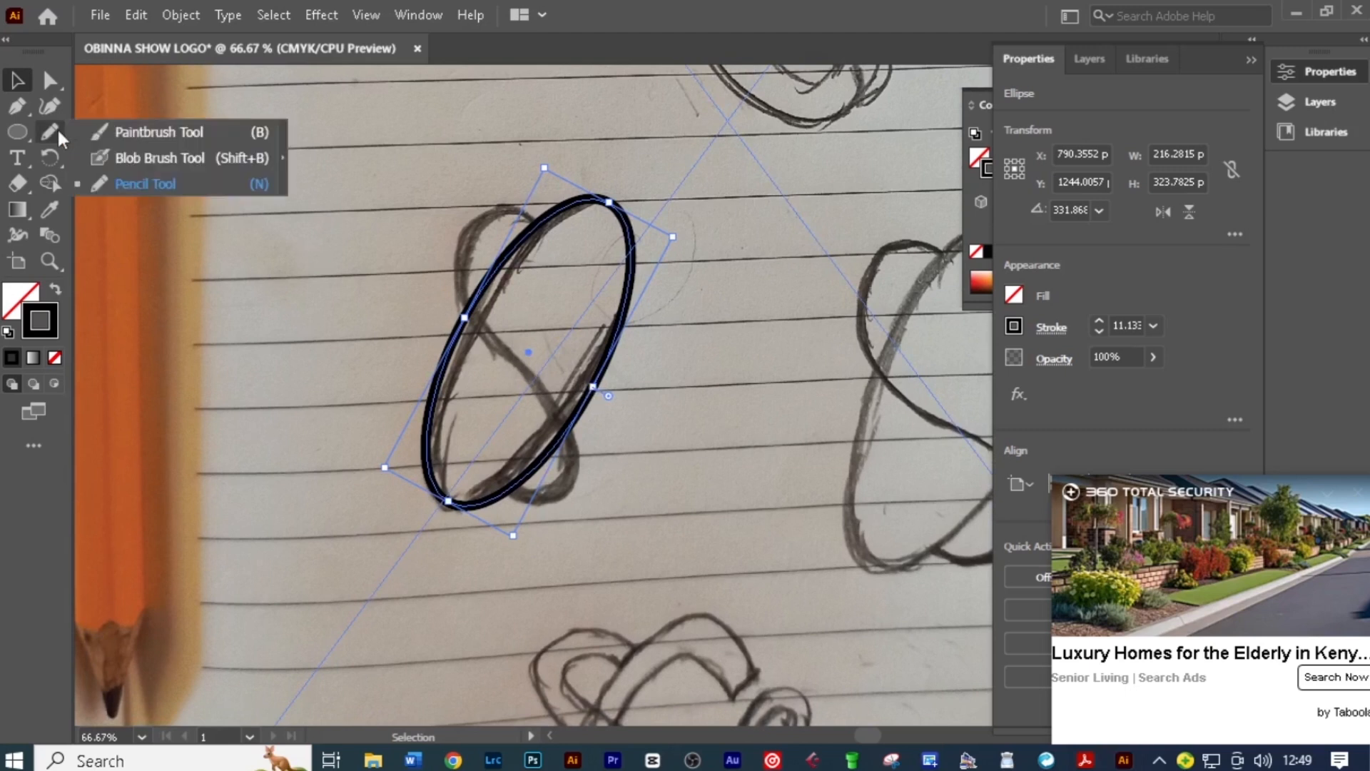
pyautogui.click(147, 184)
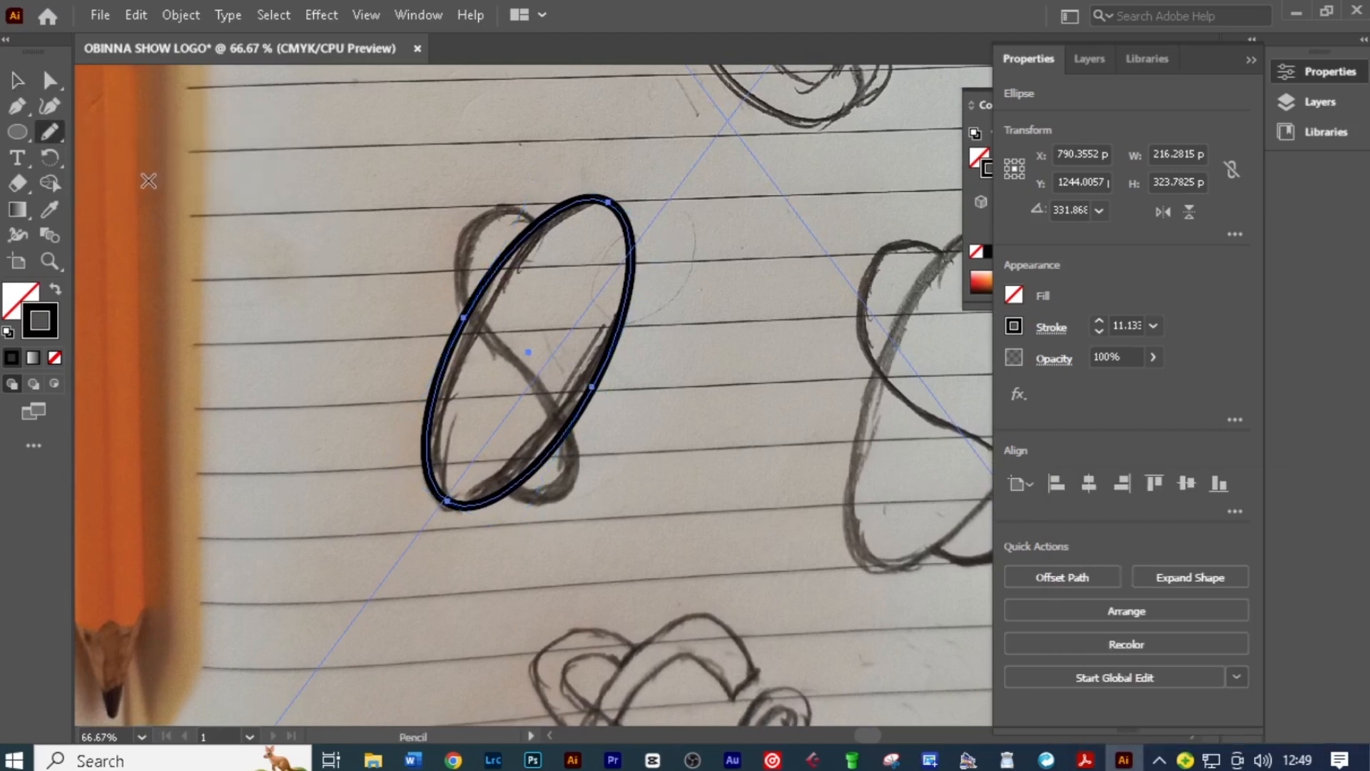
pyautogui.click(1252, 57)
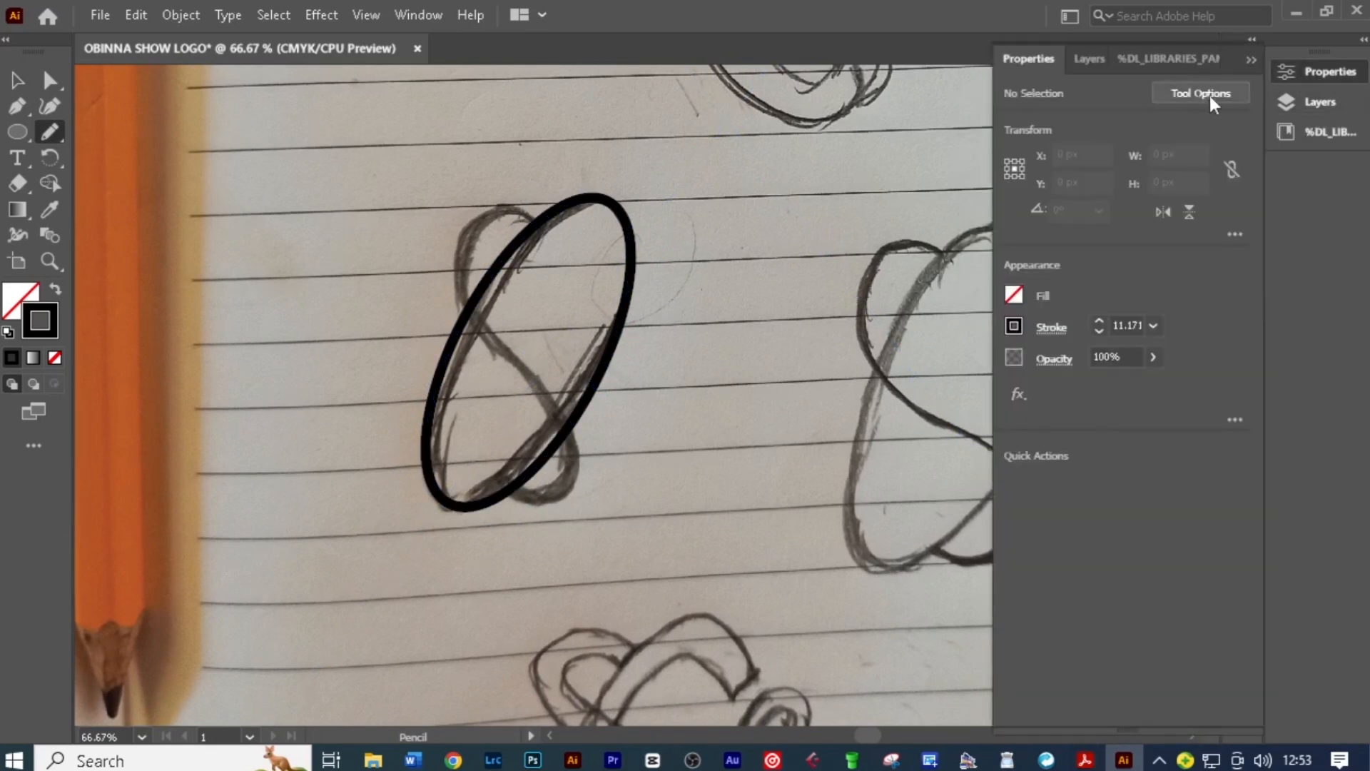
pyautogui.click(1189, 93)
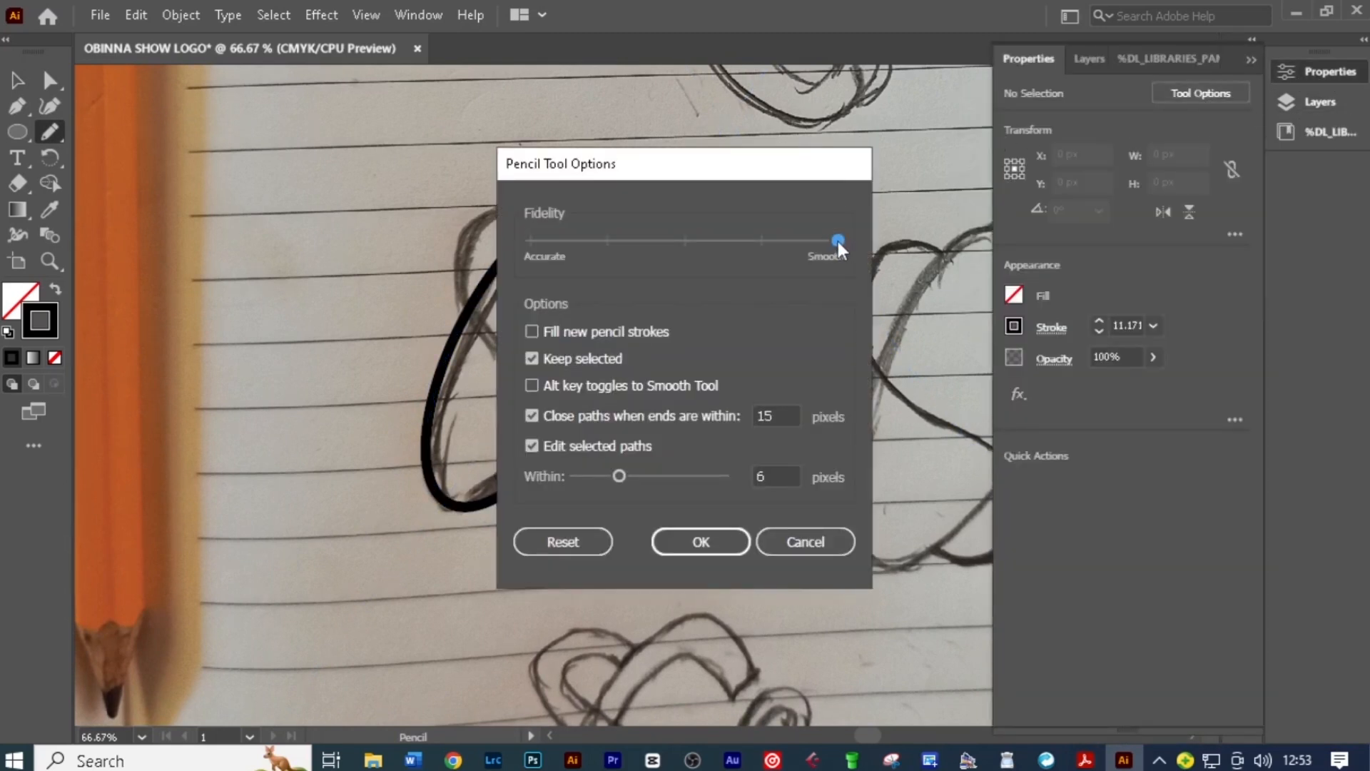
pyautogui.click(699, 541)
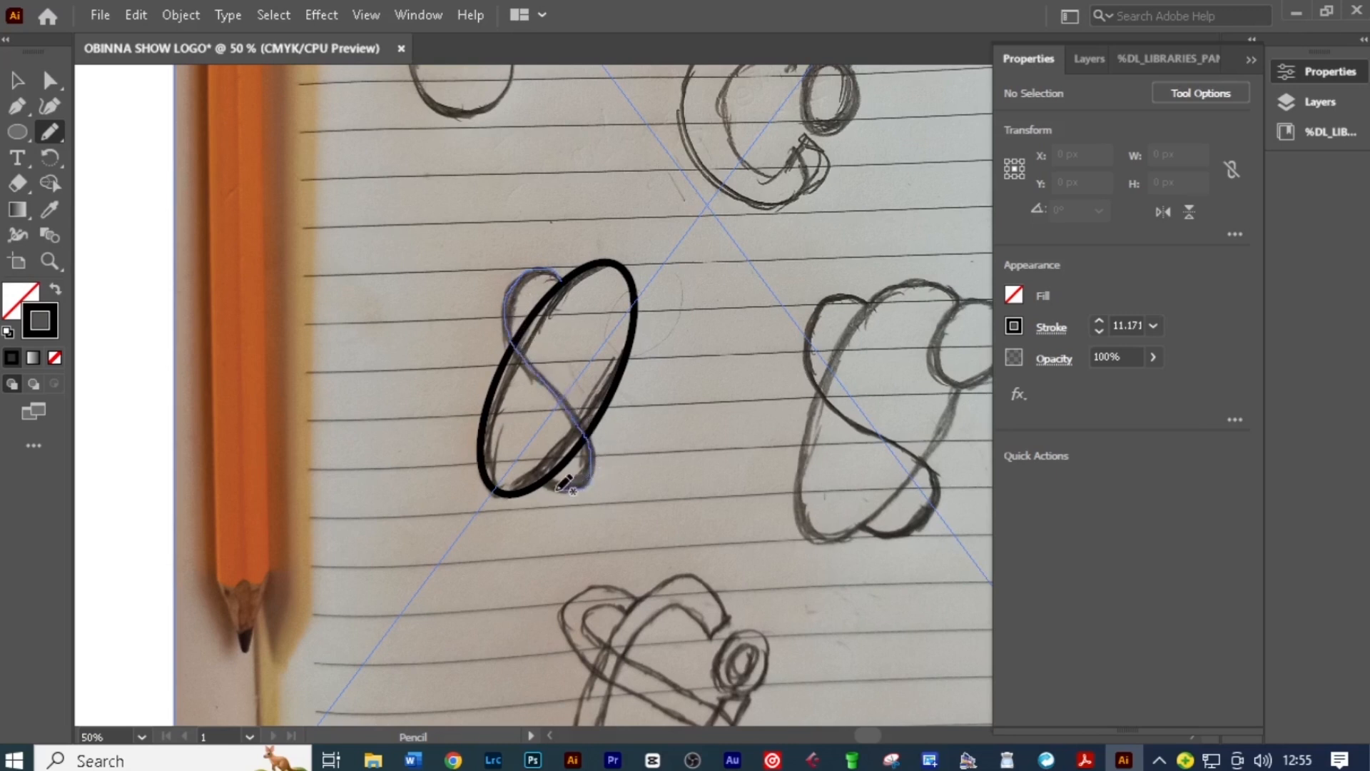
# Trace the sketched S curve across the oval with the Pencil tool, about 121 × 315 px.
pyautogui.moveTo(541, 487); pyautogui.dragTo(543, 488)
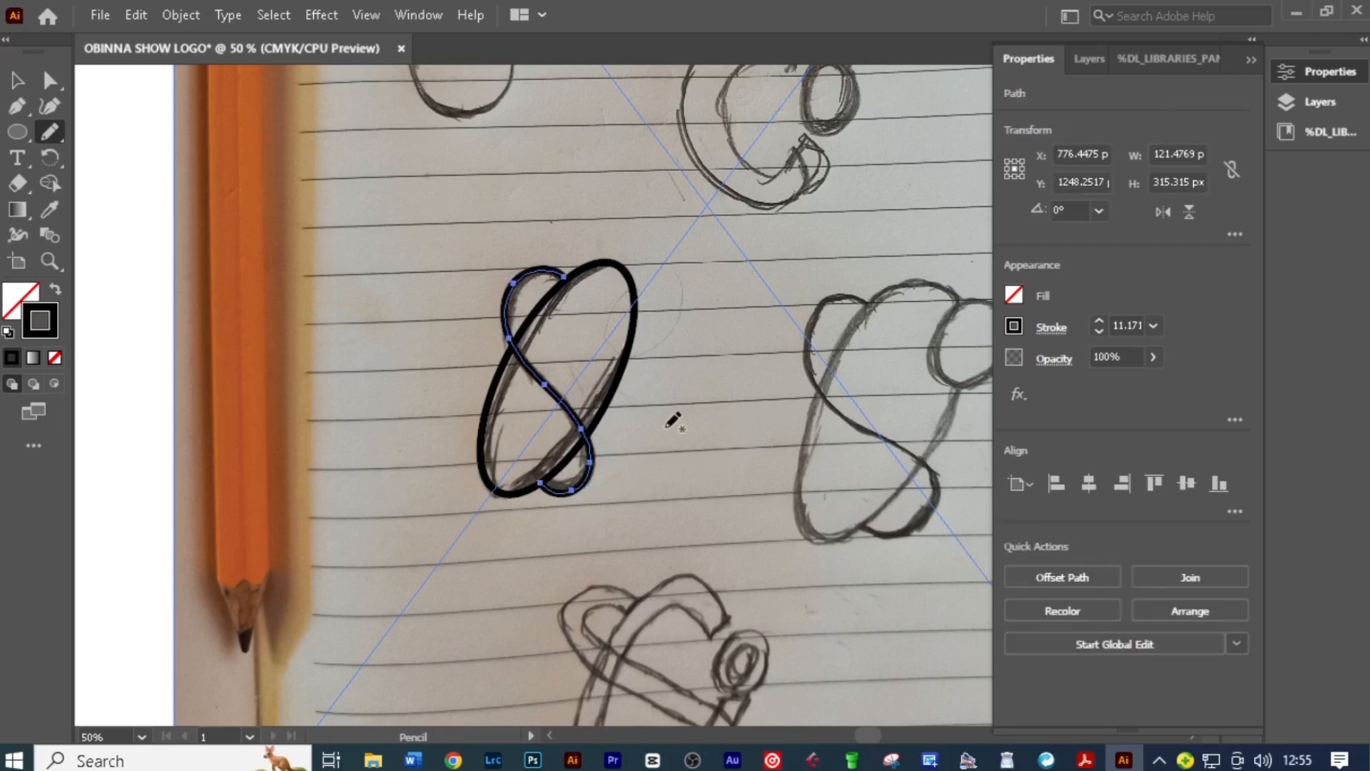
pyautogui.scroll(5, 581, 459)
pyautogui.scroll(-4, 581, 459)
pyautogui.scroll(4, 581, 456)
pyautogui.scroll(-4, 582, 457)
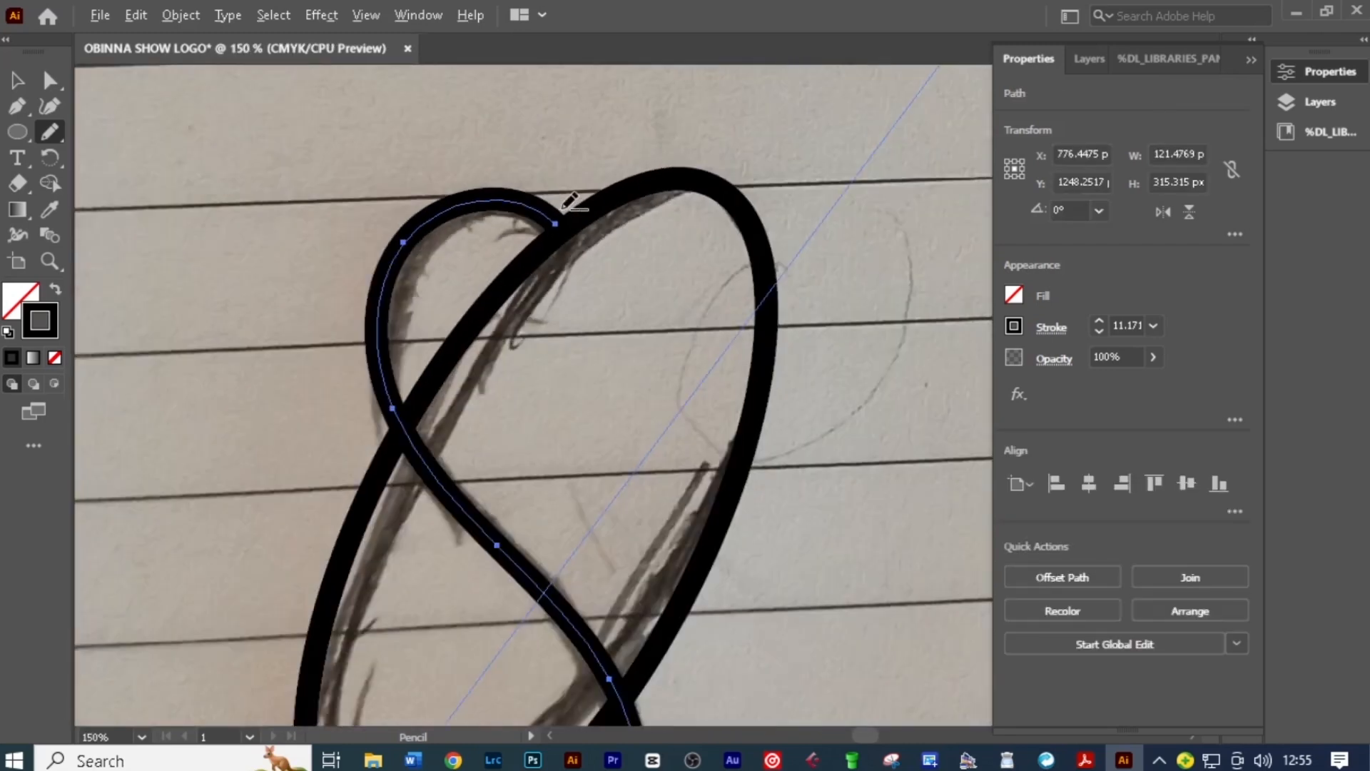
# Delete the sketch photo from behind the traced oval and S.
pyautogui.click(19, 80)
pyautogui.scroll(-3, 535, 384)
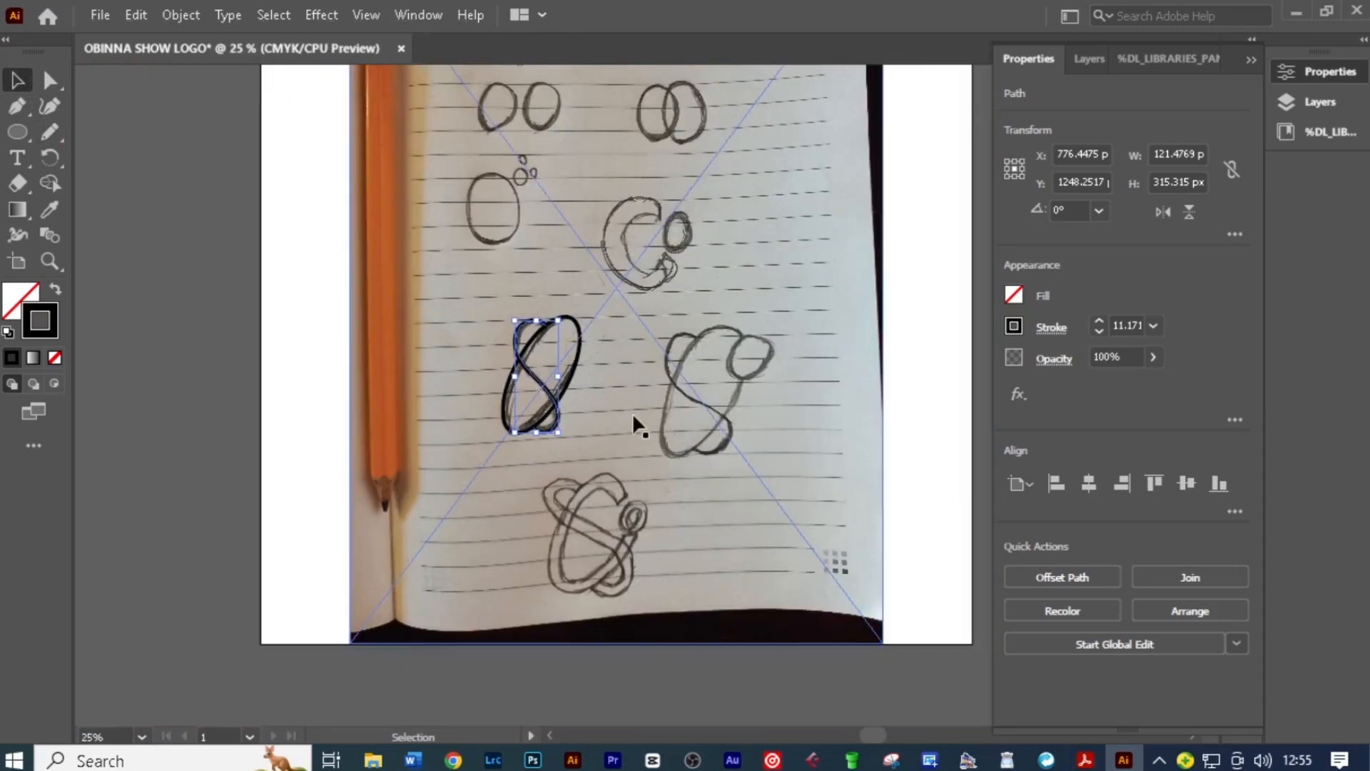
pyautogui.scroll(-2, 632, 412)
pyautogui.click(665, 410)
pyautogui.press('Delete')
# Enlarge the oval and S together to fill most of the artboard, with the oval about 879 × 1324 px, and centre them.
pyautogui.hotkey('ctrl', 'a')
pyautogui.scroll(4, 597, 406)
pyautogui.scroll(-4, 597, 405)
pyautogui.moveTo(606, 424); pyautogui.dragTo(711, 495)
pyautogui.moveTo(607, 432); pyautogui.dragTo(621, 378)
pyautogui.moveTo(666, 439); pyautogui.dragTo(696, 461)
pyautogui.scroll(1, 588, 343)
pyautogui.click(586, 346)
pyautogui.scroll(2, 566, 260)
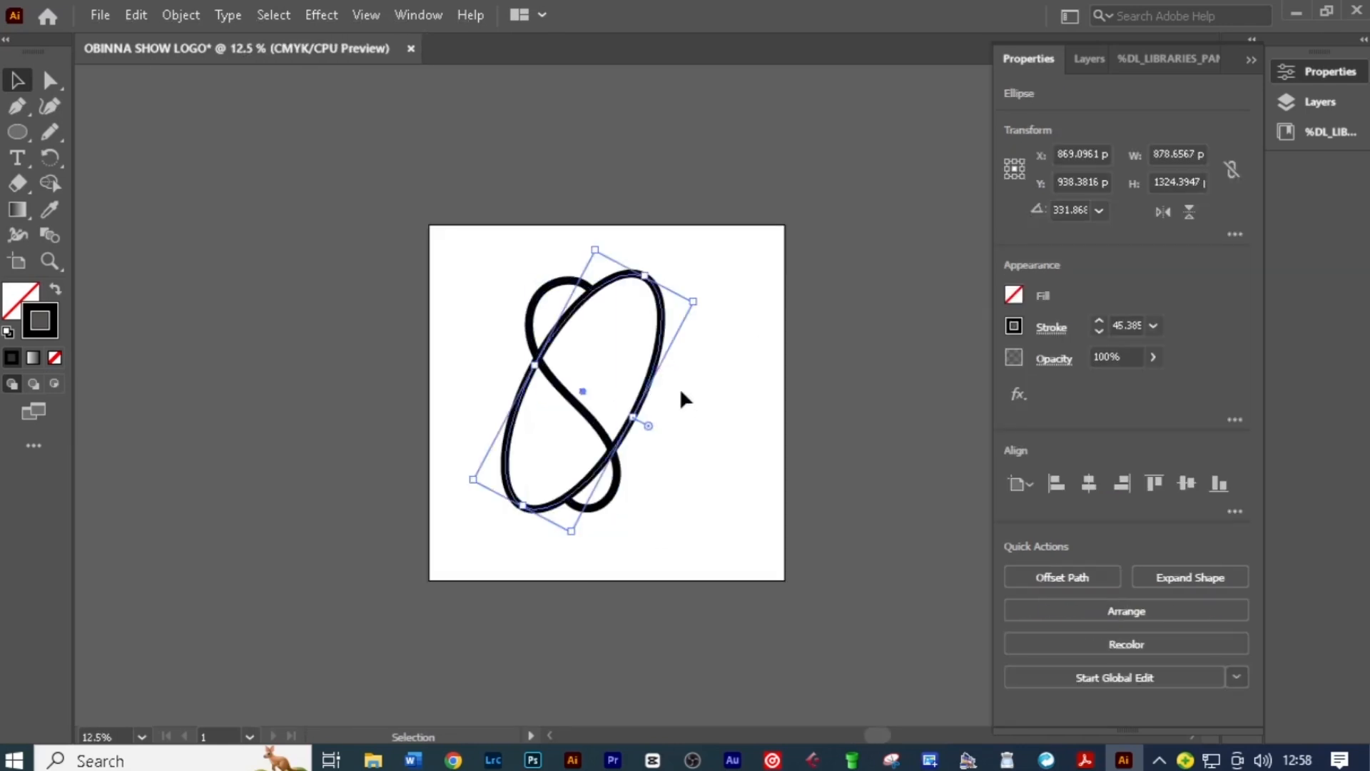
# Set the stroke weight of both the oval and the S to 80 pt.
pyautogui.scroll(3, 478, 345)
pyautogui.hotkey('ctrl', 'a')
pyautogui.click(1099, 321)
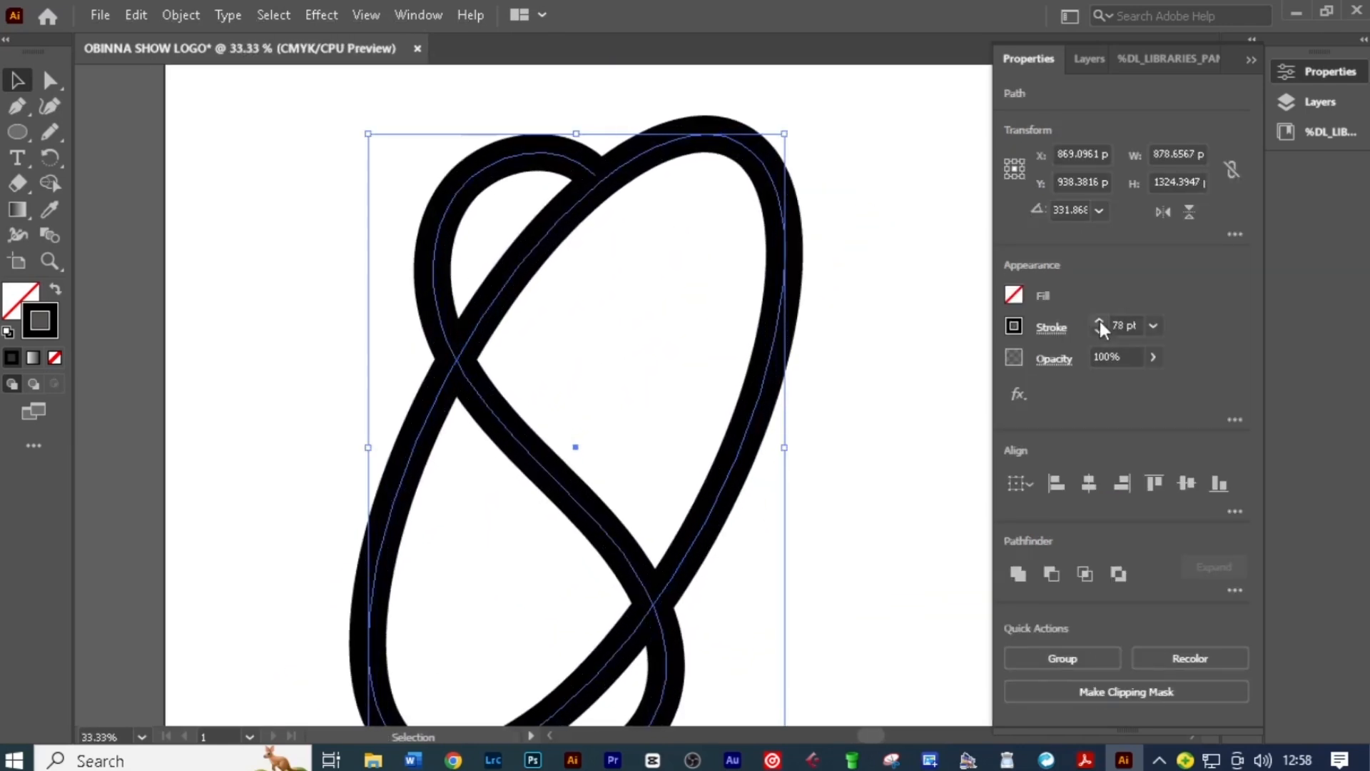
pyautogui.scroll(-3, 749, 388)
pyautogui.moveTo(762, 410); pyautogui.dragTo(730, 367)
pyautogui.click(1099, 322)
pyautogui.scroll(2, 605, 275)
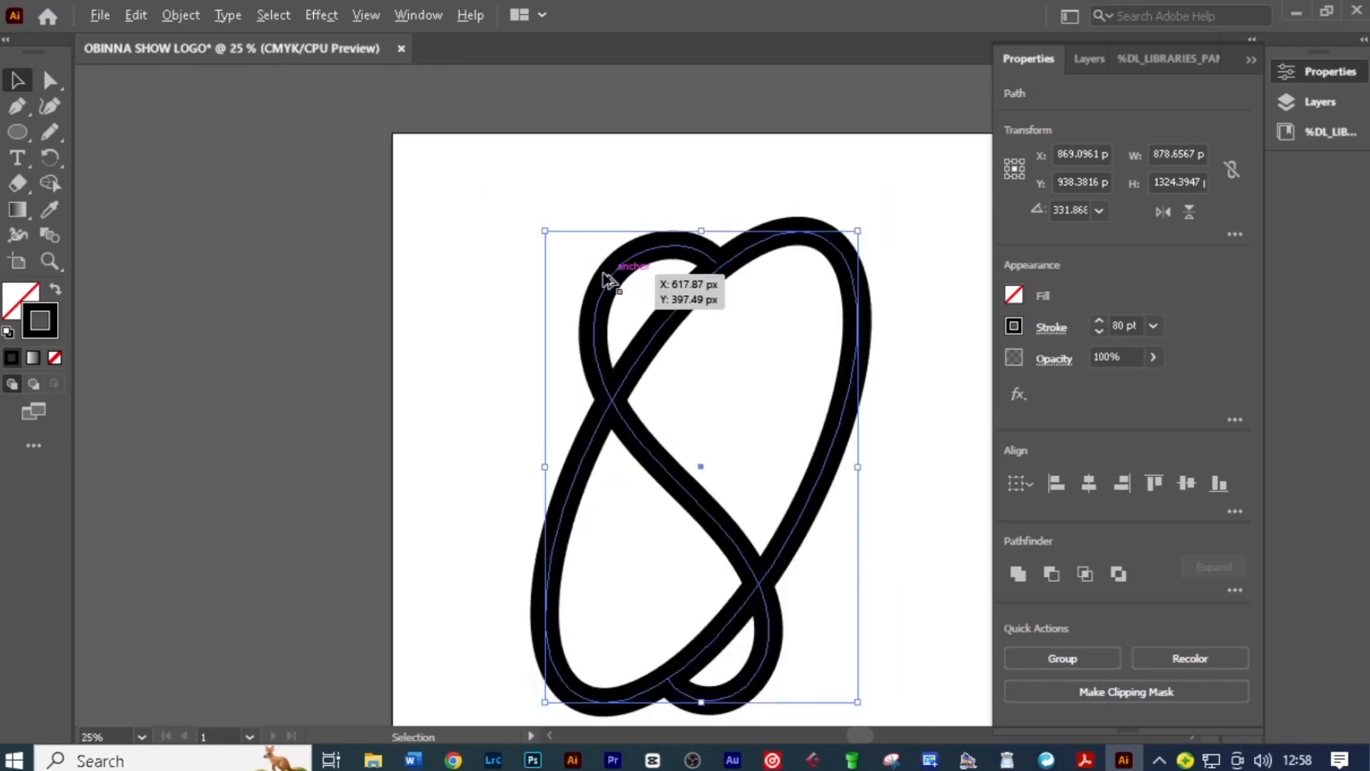
# Copy the S curve to the right of the oval and increase the stroke weight of the S crossing the oval.
pyautogui.scroll(-1, 603, 277)
pyautogui.click(714, 403)
pyautogui.moveTo(746, 426)
pyautogui.mouseDown()
pyautogui.moveTo(567, 382)
pyautogui.moveTo(721, 386)
pyautogui.mouseUp()
pyautogui.click(491, 387)
pyautogui.click(616, 483)
pyautogui.click(524, 419)
pyautogui.click(1098, 322)
pyautogui.click(343, 289)
# Outline the strokes of the oval and the S crossing it.
pyautogui.moveTo(319, 228); pyautogui.dragTo(502, 346)
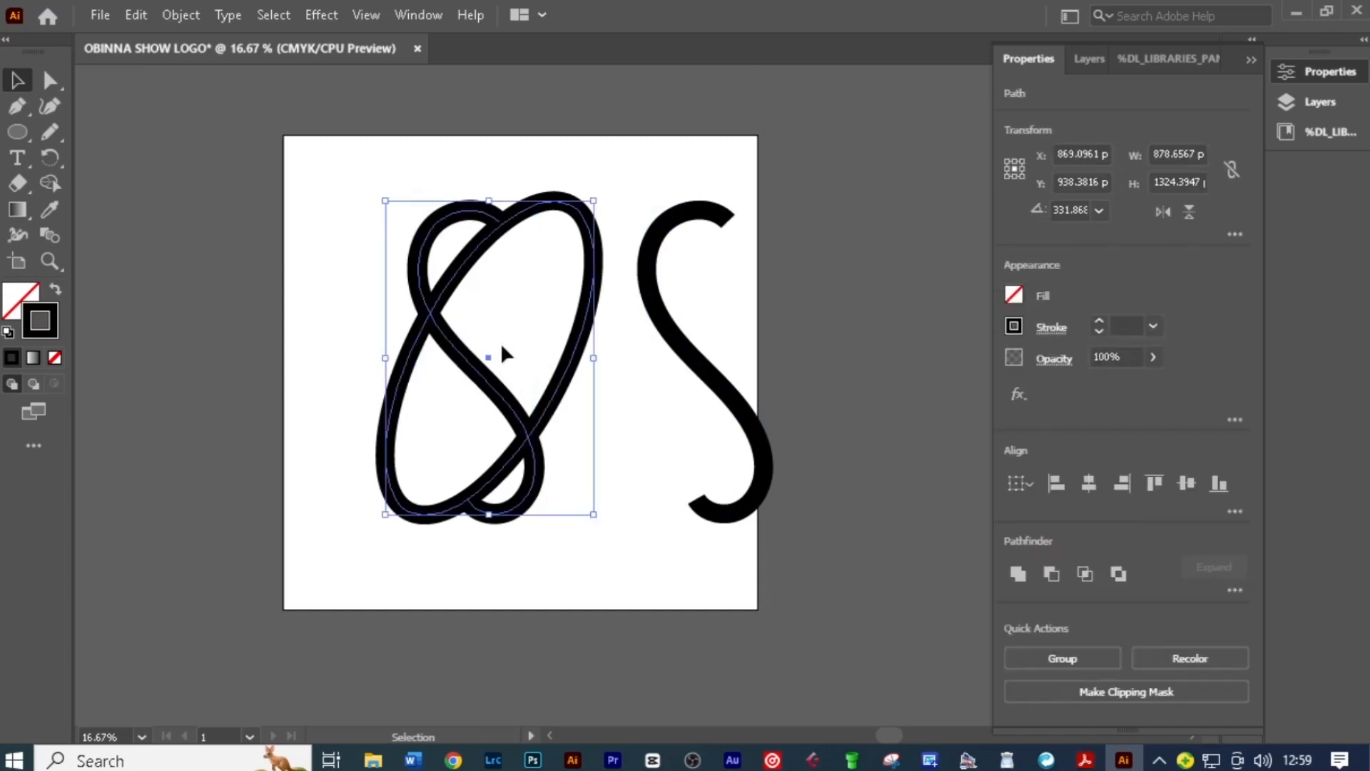
pyautogui.click(180, 14)
pyautogui.moveTo(256, 520)
pyautogui.click(575, 310)
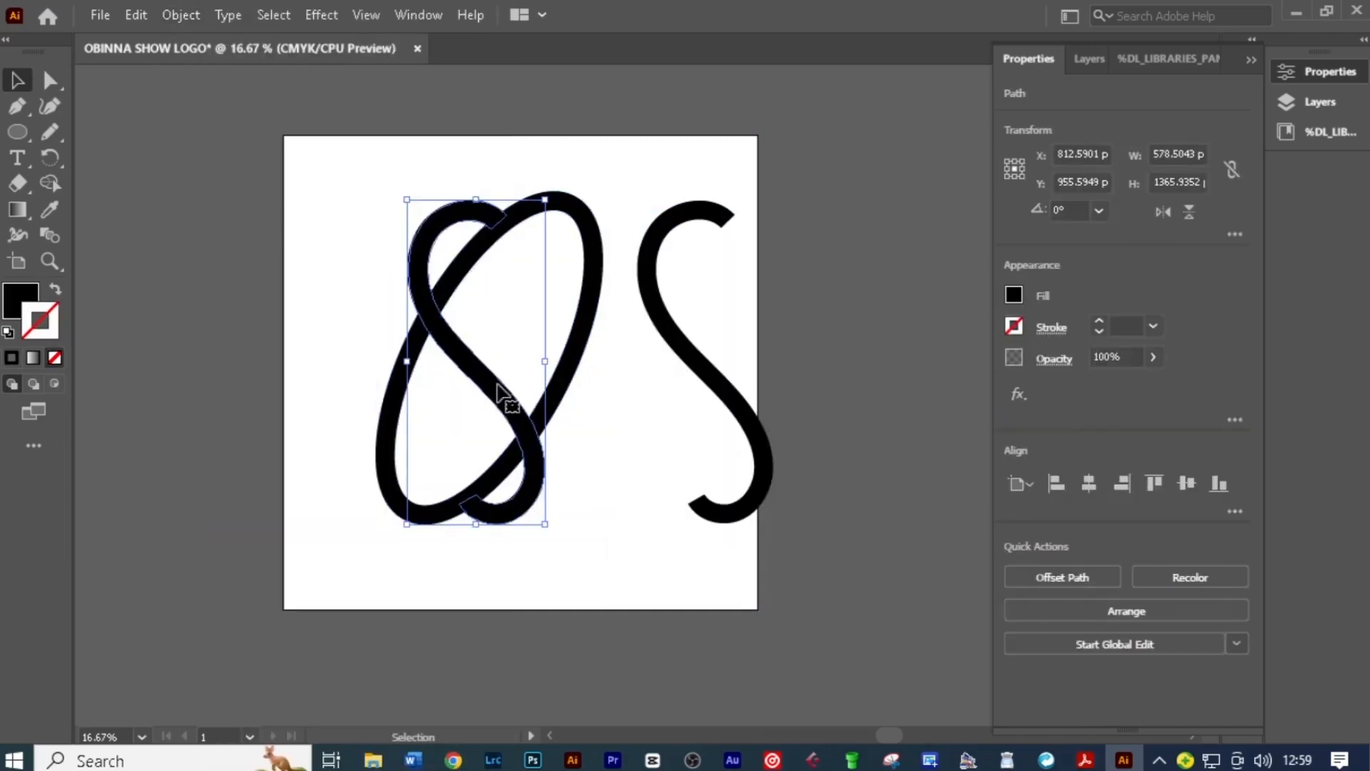
# Bring the outlined S forward and divide the oval beneath it along the S's edges.
pyautogui.rightClick(497, 388)
pyautogui.moveTo(674, 634)
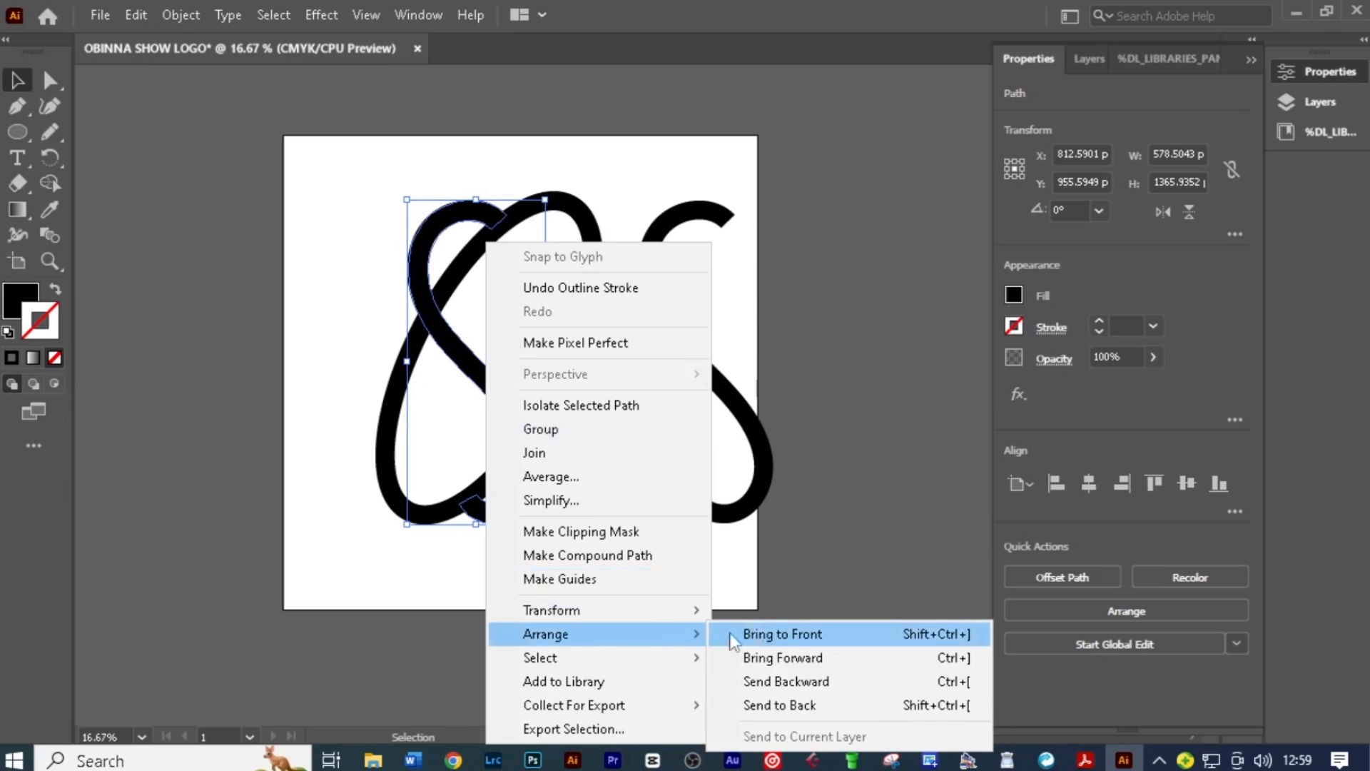
pyautogui.click(822, 657)
pyautogui.click(660, 507)
pyautogui.click(421, 306)
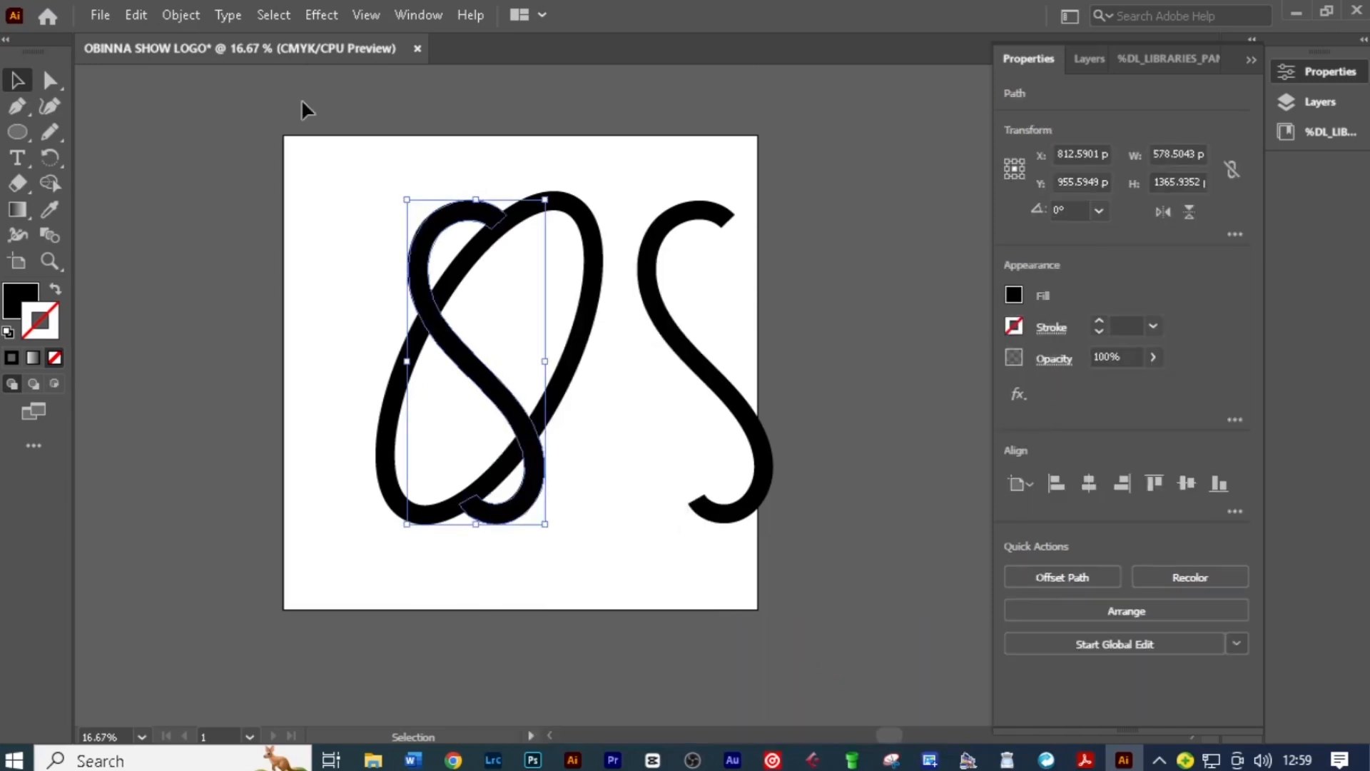
pyautogui.click(172, 15)
pyautogui.moveTo(456, 606)
pyautogui.click(582, 459)
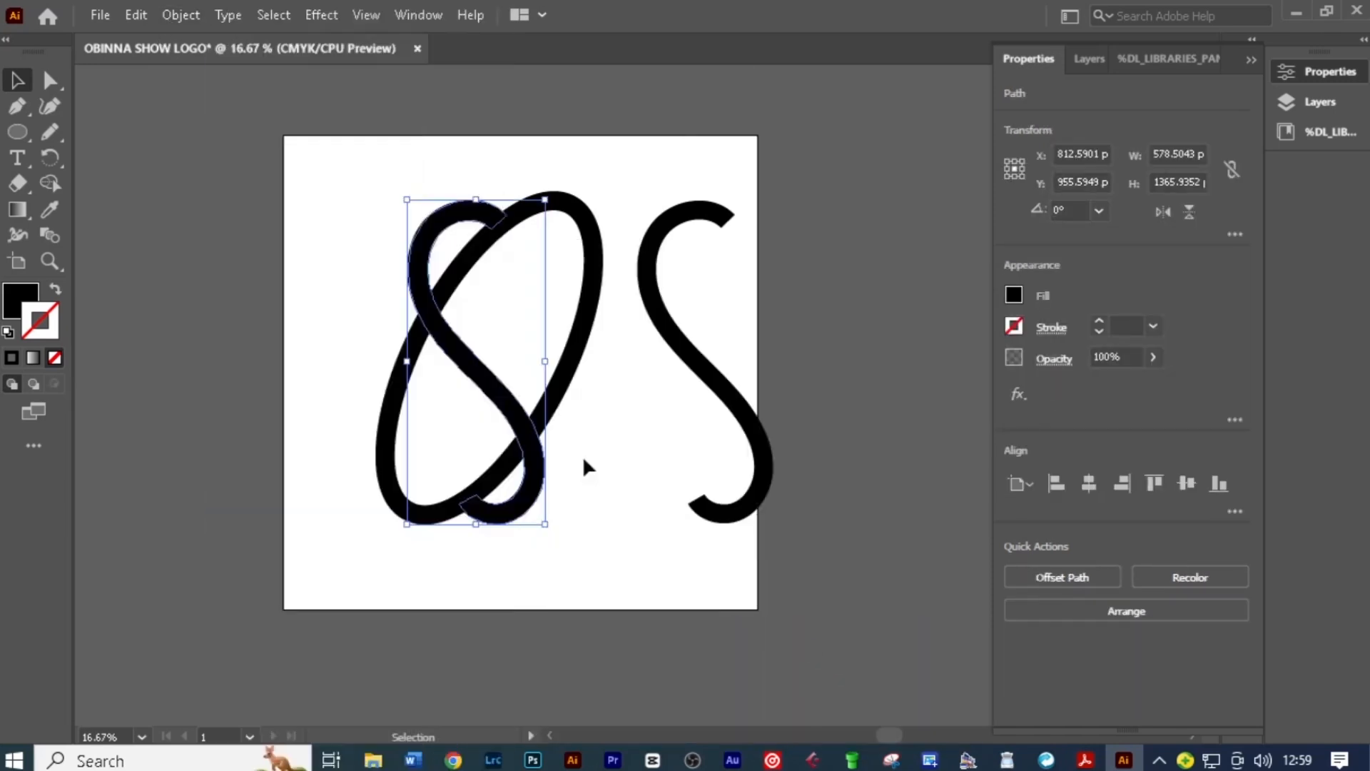
# Delete the two pieces of the oval where the S crossed it, leaving gaps.
pyautogui.scroll(1, 428, 322)
pyautogui.click(423, 304)
pyautogui.press('Delete')
pyautogui.click(577, 496)
pyautogui.press('Delete')
pyautogui.click(632, 494)
pyautogui.click(639, 485)
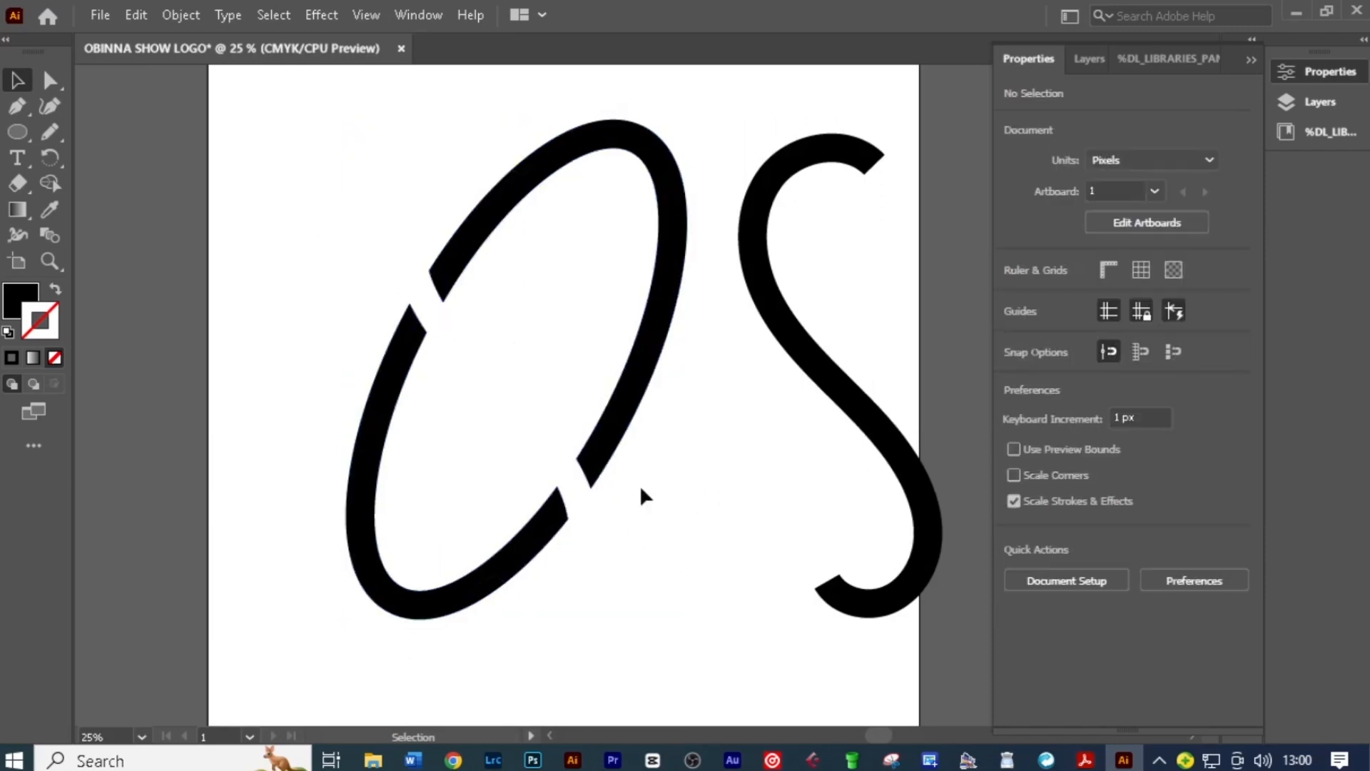
# Group all remaining pieces of the gapped oval.
pyautogui.scroll(-1, 618, 473)
pyautogui.scroll(-1, 618, 472)
pyautogui.moveTo(438, 242); pyautogui.dragTo(662, 553)
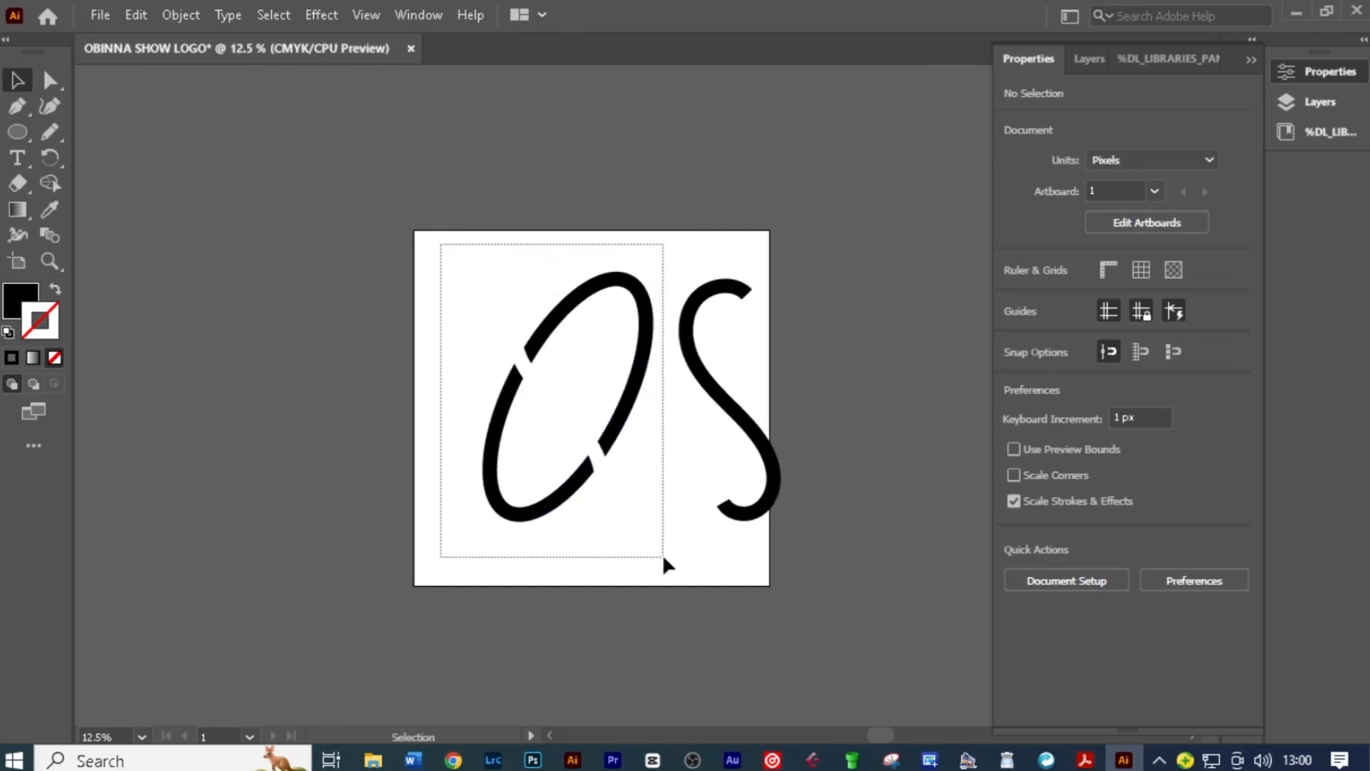
pyautogui.rightClick(636, 392)
pyautogui.click(718, 429)
pyautogui.click(653, 436)
pyautogui.click(624, 419)
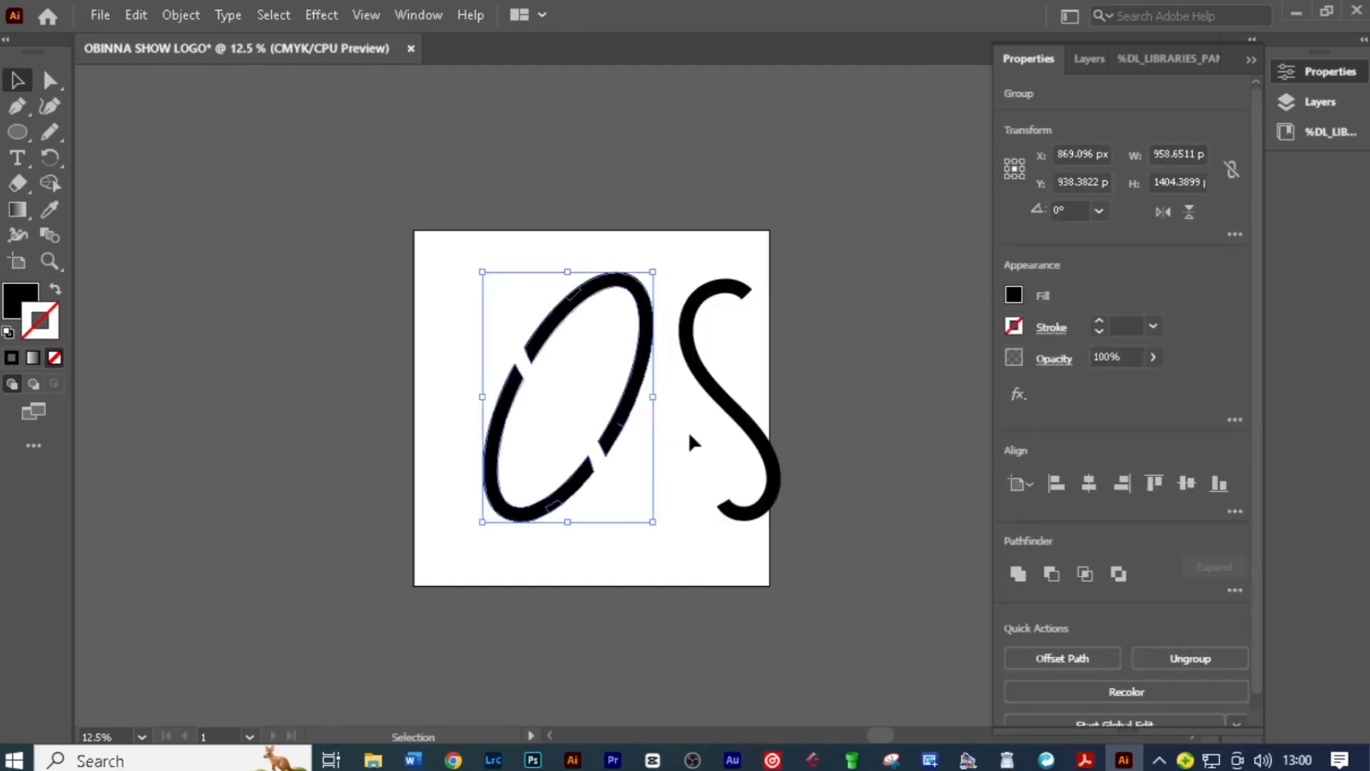
# Move the 80 pt S copy onto the oval so that it runs through both gaps.
pyautogui.click(688, 432)
pyautogui.moveTo(729, 404); pyautogui.dragTo(562, 404)
pyautogui.scroll(5, 549, 385)
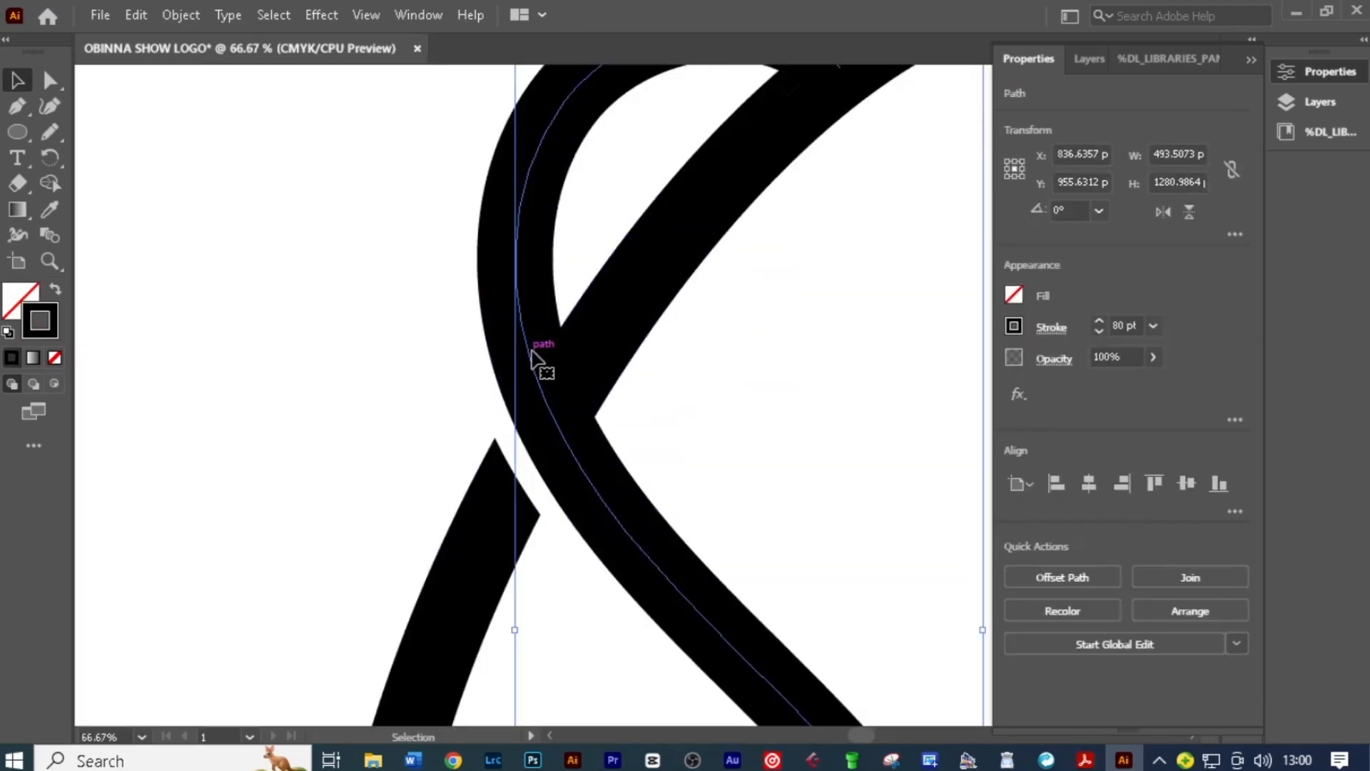
# Fine-tune the position of the S in small nudges so the gaps at both oval crossings look even.
pyautogui.moveTo(532, 351); pyautogui.dragTo(531, 357)
pyautogui.moveTo(820, 642); pyautogui.dragTo(604, 81)
pyautogui.scroll(-1, 675, 521)
pyautogui.scroll(1, 676, 517)
pyautogui.moveTo(752, 436); pyautogui.dragTo(752, 444)
pyautogui.moveTo(625, 78); pyautogui.dragTo(867, 763)
pyautogui.moveTo(744, 183); pyautogui.dragTo(737, 172)
pyautogui.moveTo(734, 413); pyautogui.dragTo(696, 406)
pyautogui.moveTo(664, 172); pyautogui.dragTo(658, 163)
pyautogui.moveTo(842, 699); pyautogui.dragTo(538, 459)
pyautogui.moveTo(391, 405); pyautogui.dragTo(399, 404)
pyautogui.moveTo(645, 495); pyautogui.dragTo(567, 294)
pyautogui.scroll(-2, 567, 294)
pyautogui.scroll(1, 615, 421)
pyautogui.scroll(3, 560, 97)
pyautogui.moveTo(561, 97); pyautogui.dragTo(600, 265)
pyautogui.moveTo(437, 279); pyautogui.dragTo(431, 272)
pyautogui.moveTo(655, 699); pyautogui.dragTo(601, 171)
pyautogui.scroll(-3, 602, 214)
pyautogui.moveTo(671, 551); pyautogui.dragTo(543, 367)
pyautogui.click(696, 457)
pyautogui.scroll(2, 519, 478)
pyautogui.scroll(-4, 550, 524)
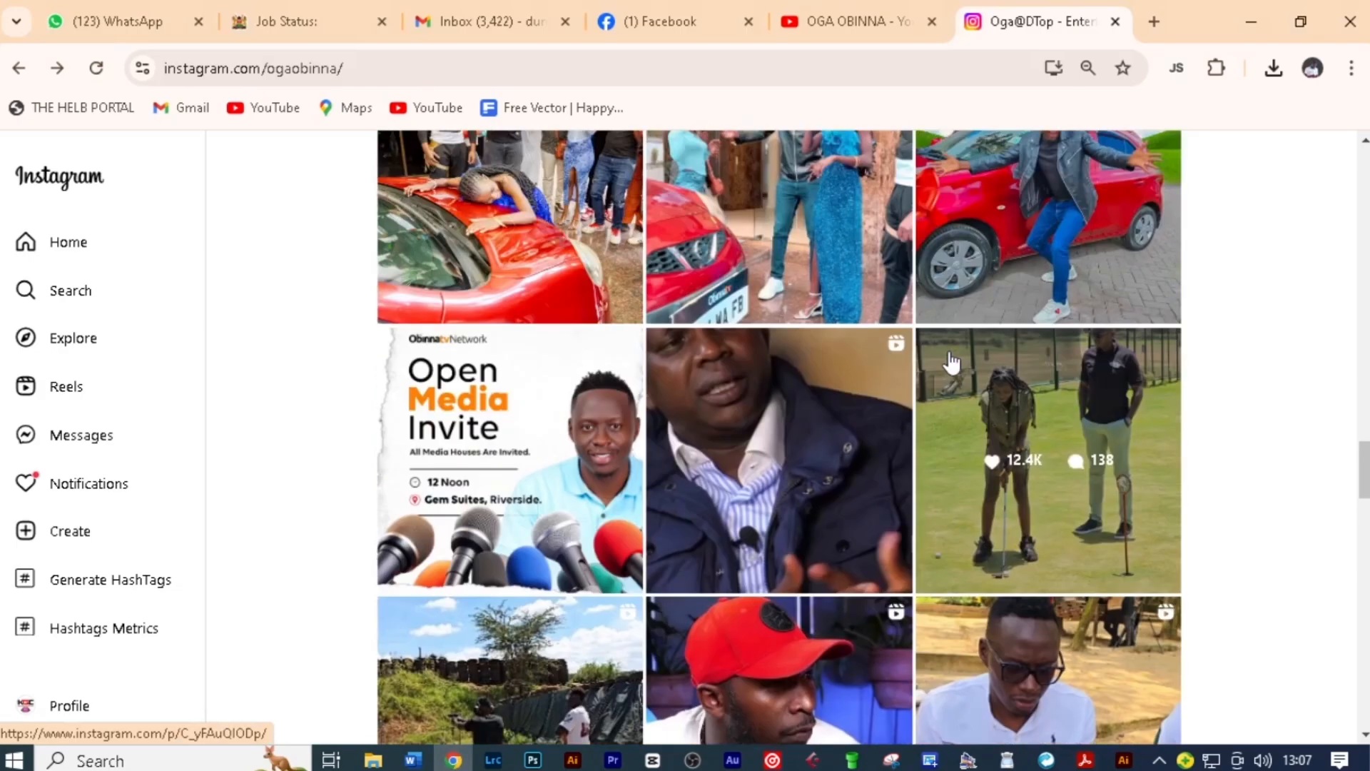
# Switch to the ogaobinna Instagram profile in Chrome and download two photos from the carousel post shot on the Obinna Show Live set.
pyautogui.scroll(-10, 948, 361)
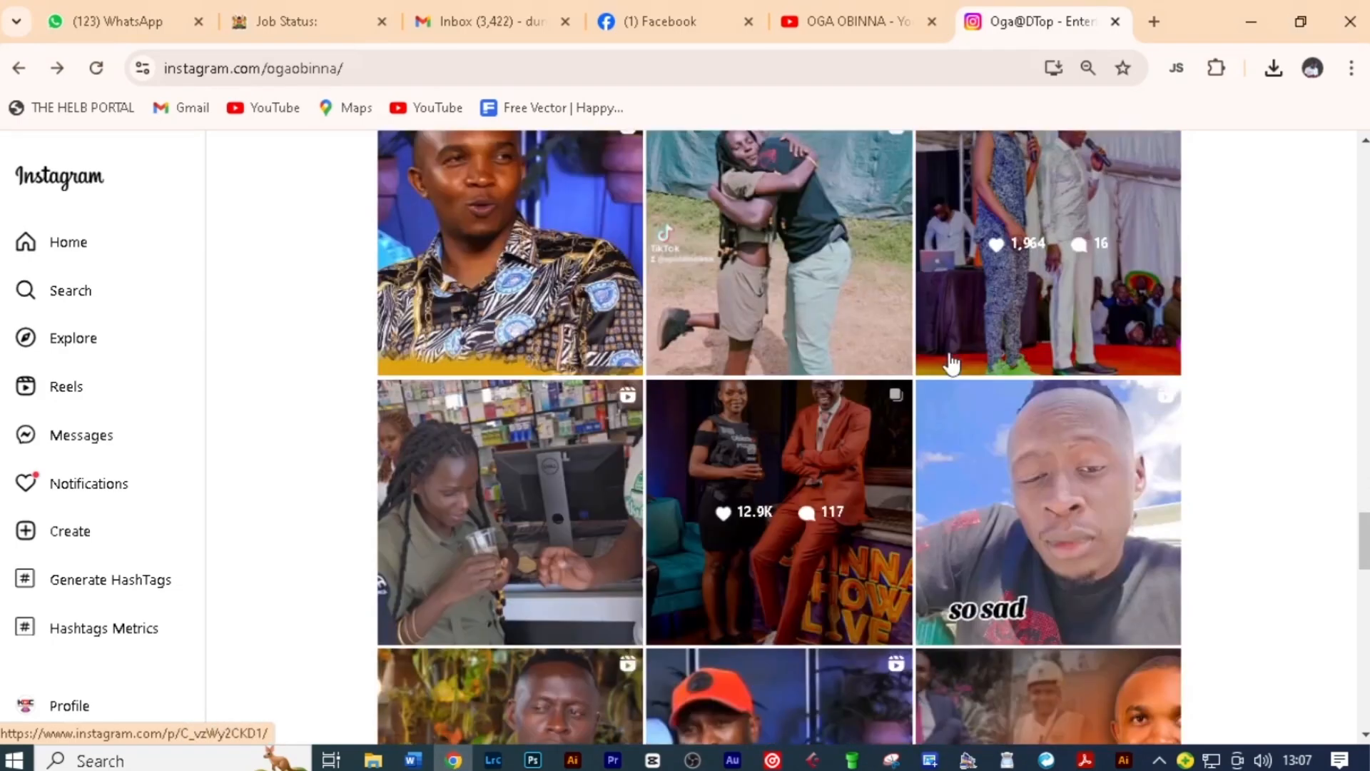
pyautogui.click(806, 542)
pyautogui.click(668, 436)
pyautogui.click(671, 172)
pyautogui.click(668, 437)
pyautogui.click(668, 437)
pyautogui.click(671, 171)
pyautogui.click(668, 437)
pyautogui.press('Escape')
# Open the "The A Team in BUNGOMA" post and download its first and fourth photos showing the Obinna TV press vests.
pyautogui.scroll(-20, 821, 462)
pyautogui.click(923, 546)
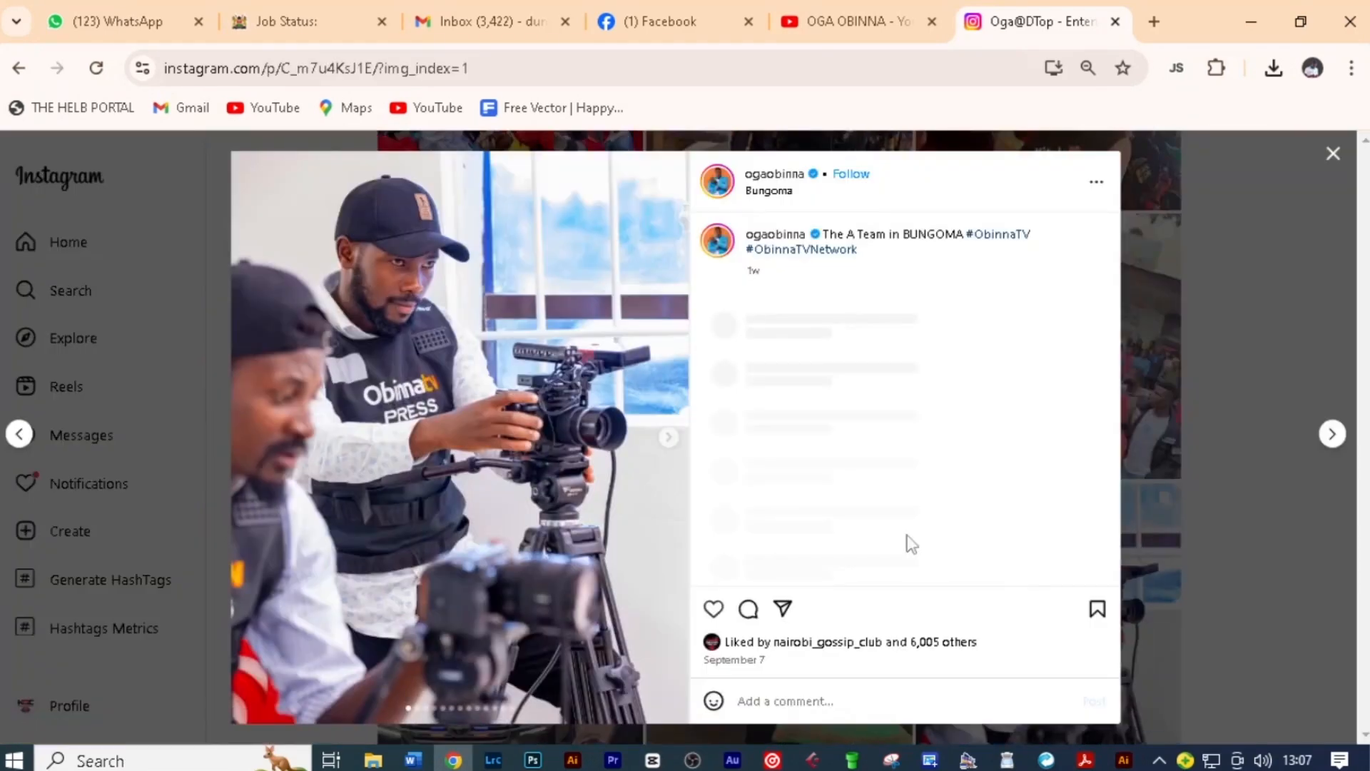
pyautogui.click(670, 173)
pyautogui.click(669, 436)
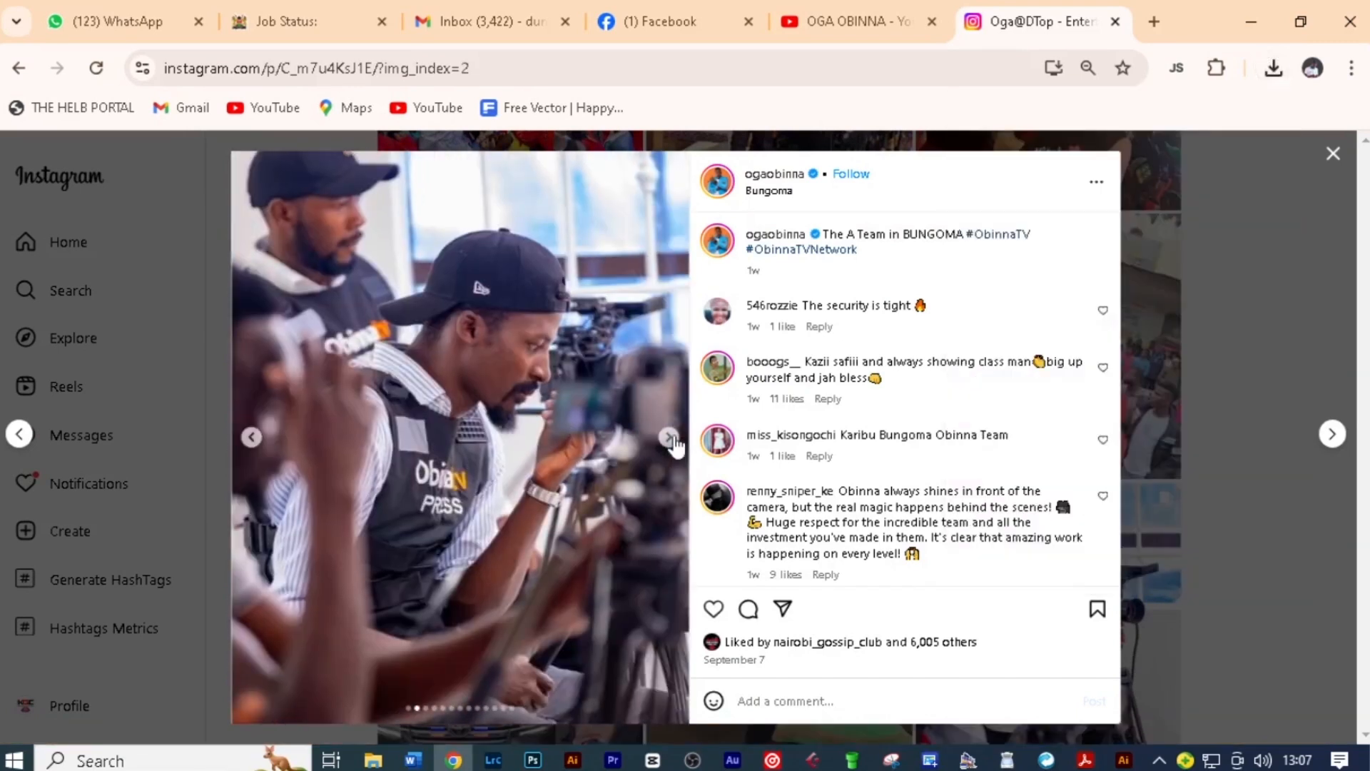
pyautogui.click(668, 437)
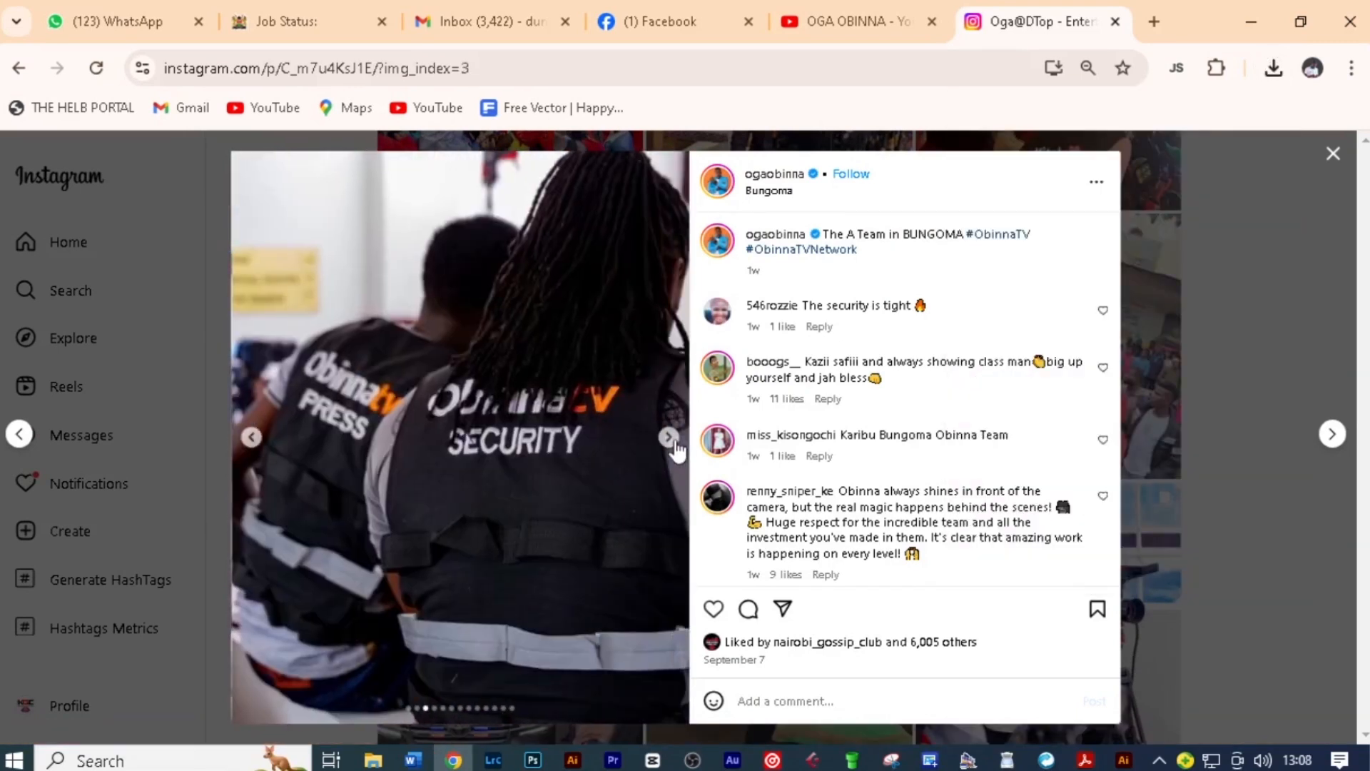
pyautogui.click(669, 437)
pyautogui.click(673, 167)
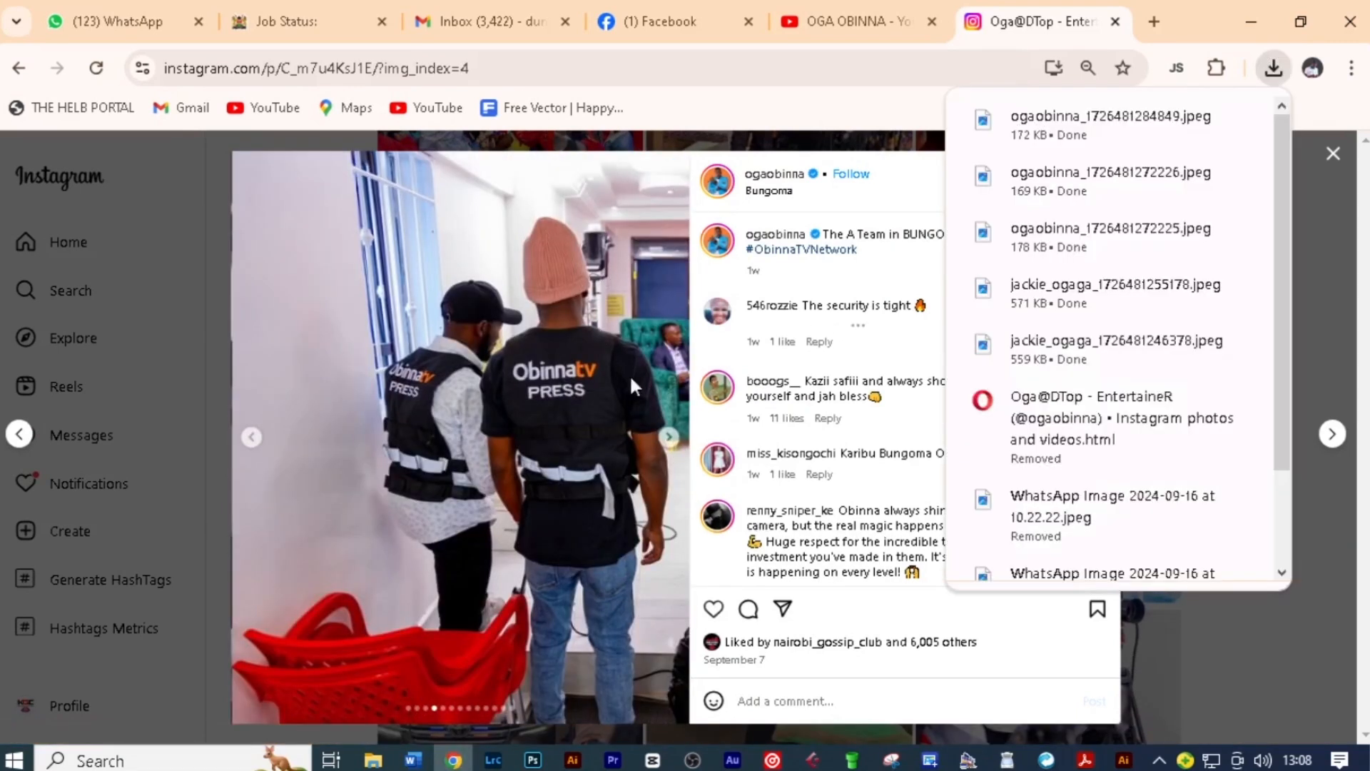
# Switch to the Downloads folder and place the photo of the woman in the Obinna TV press vest beside the logo in Illustrator.
pyautogui.click(1197, 119)
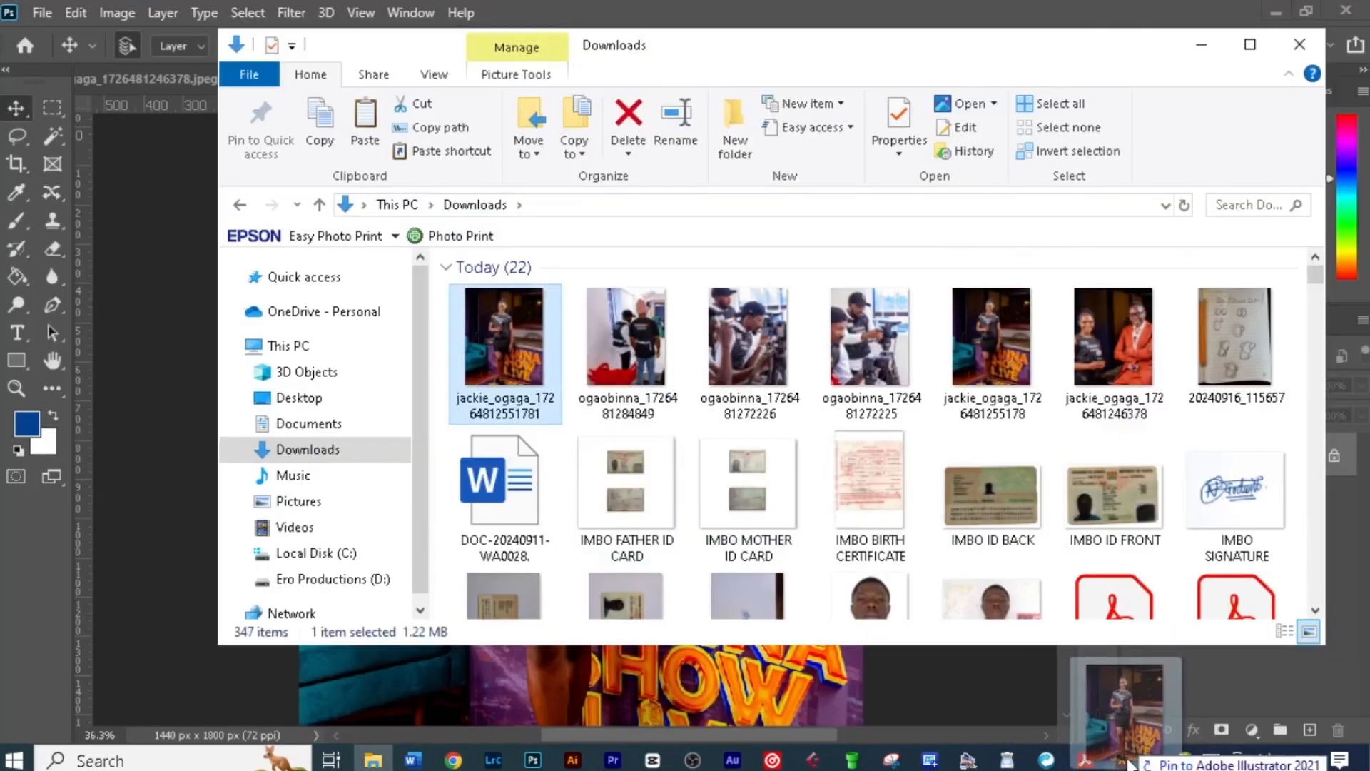
pyautogui.moveTo(499, 414); pyautogui.dragTo(712, 420)
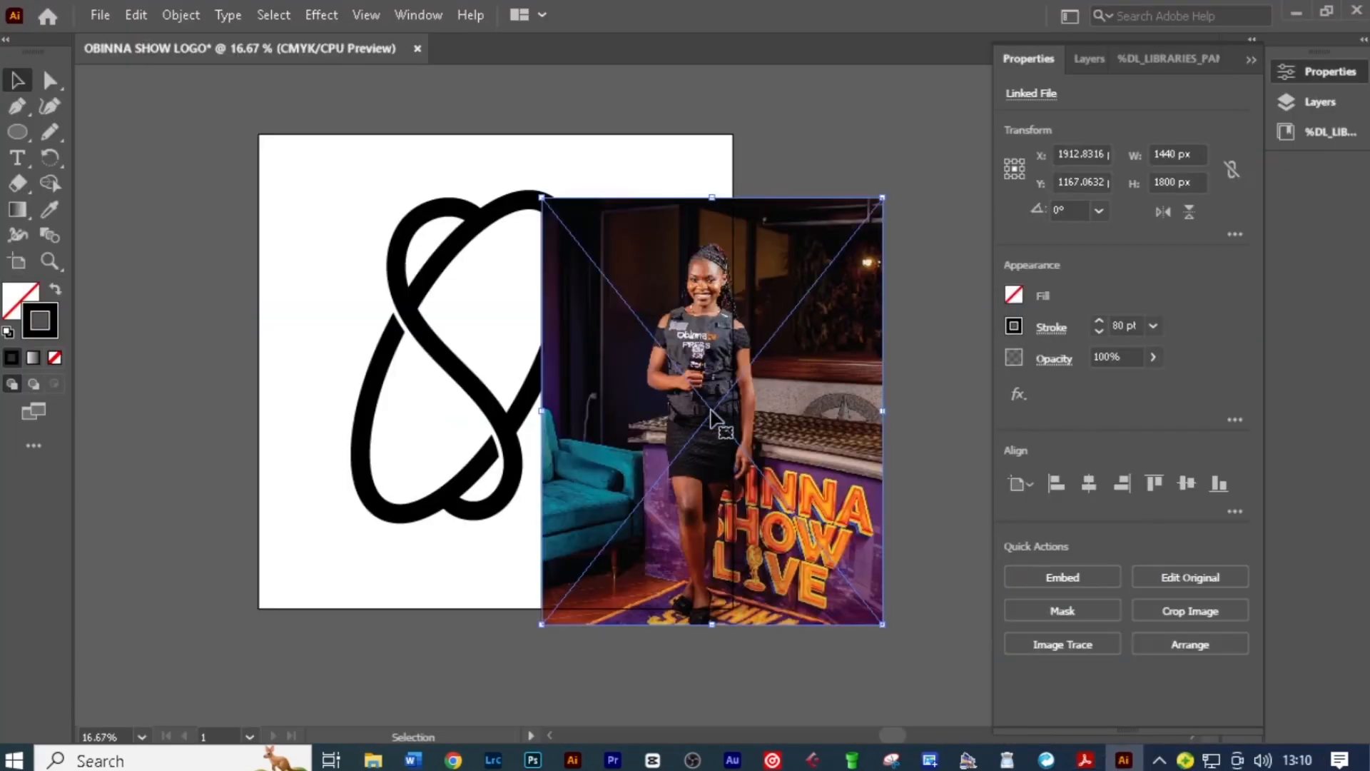
pyautogui.scroll(3, 716, 419)
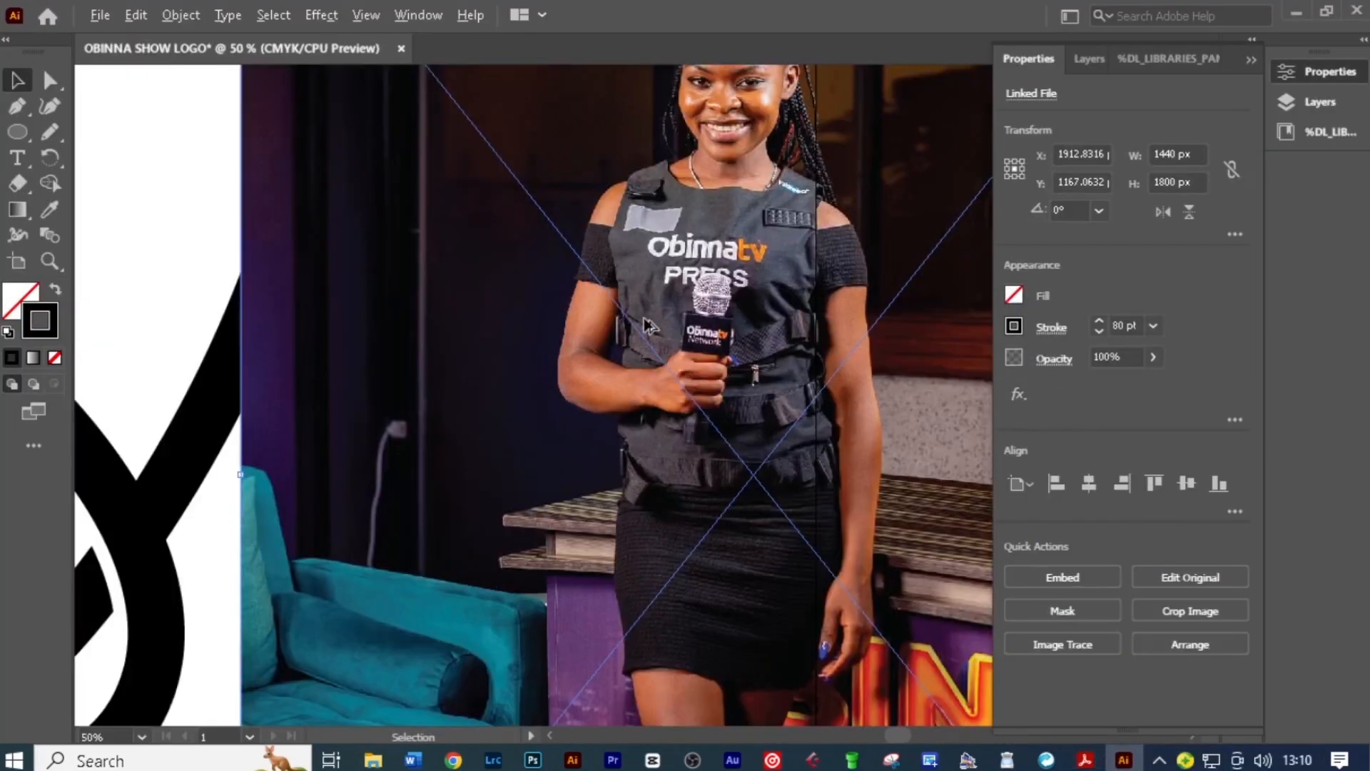
pyautogui.scroll(-3, 648, 325)
pyautogui.moveTo(602, 348); pyautogui.dragTo(714, 295)
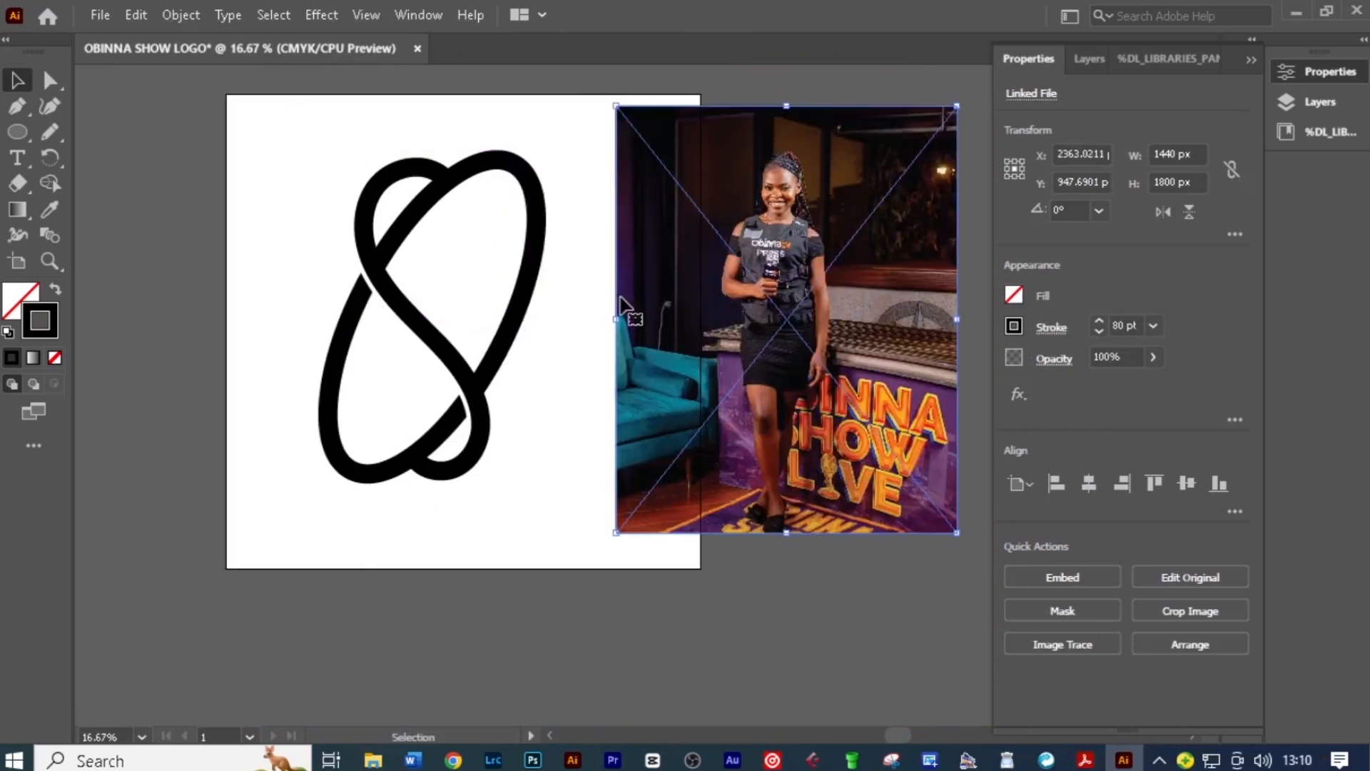
# Sample the orange of the "tv" lettering on the vest as the fill colour and copy the hex code FF4200.
pyautogui.scroll(1, 465, 287)
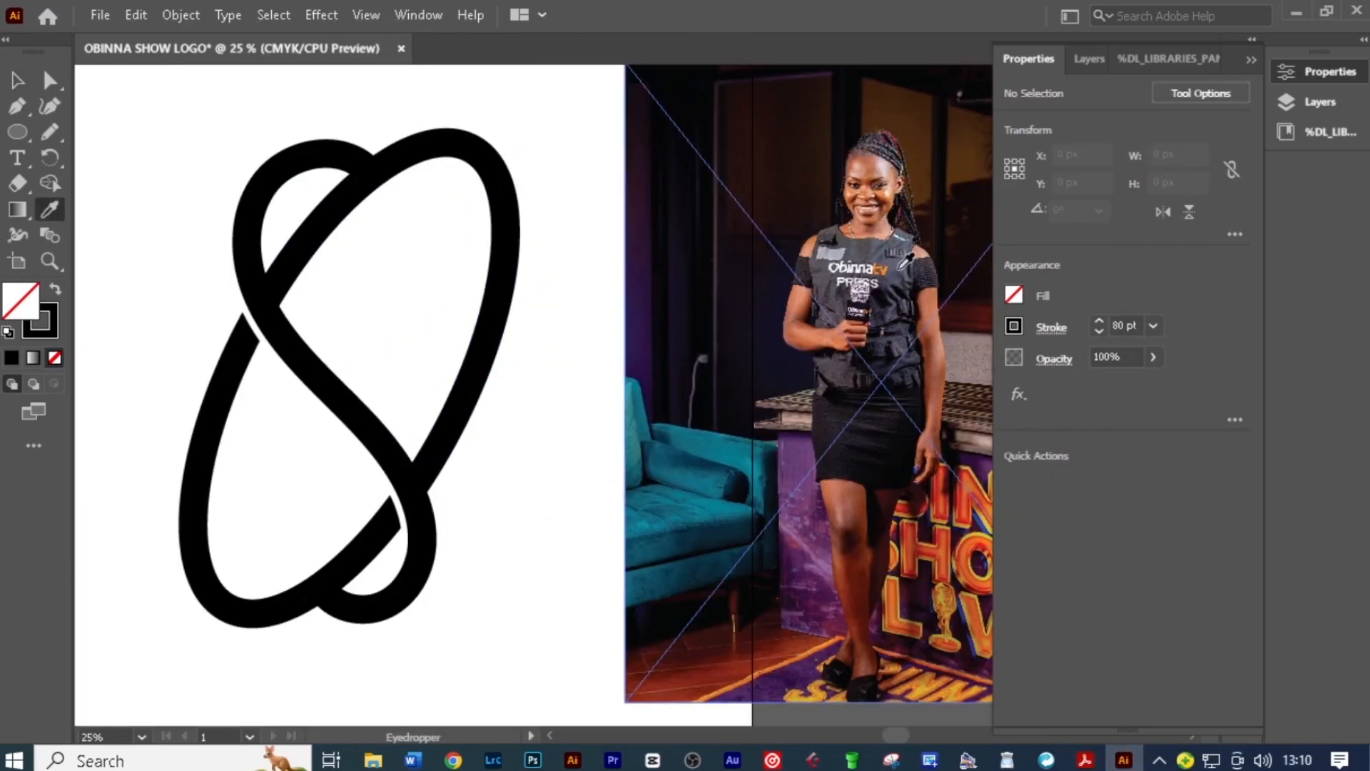
pyautogui.scroll(7, 895, 260)
pyautogui.scroll(-2, 794, 313)
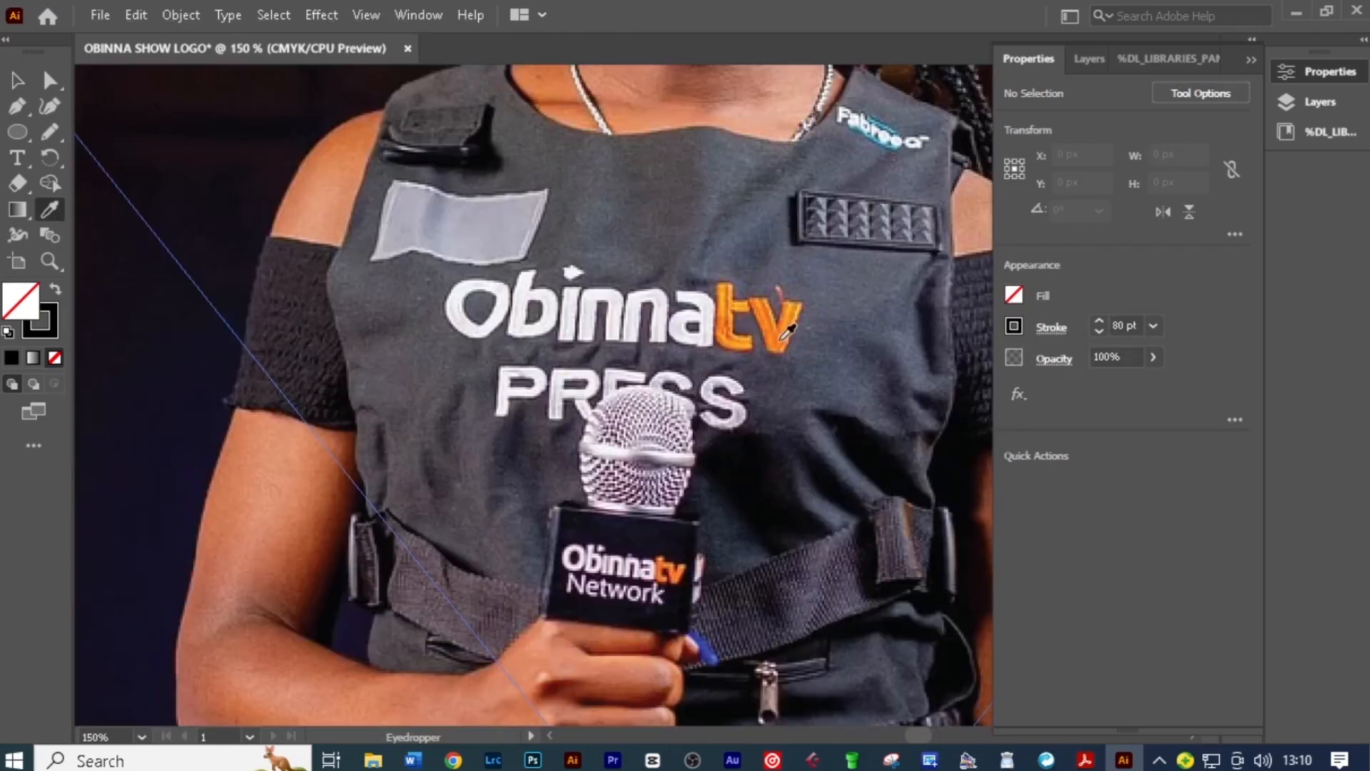
pyautogui.doubleClick(25, 304)
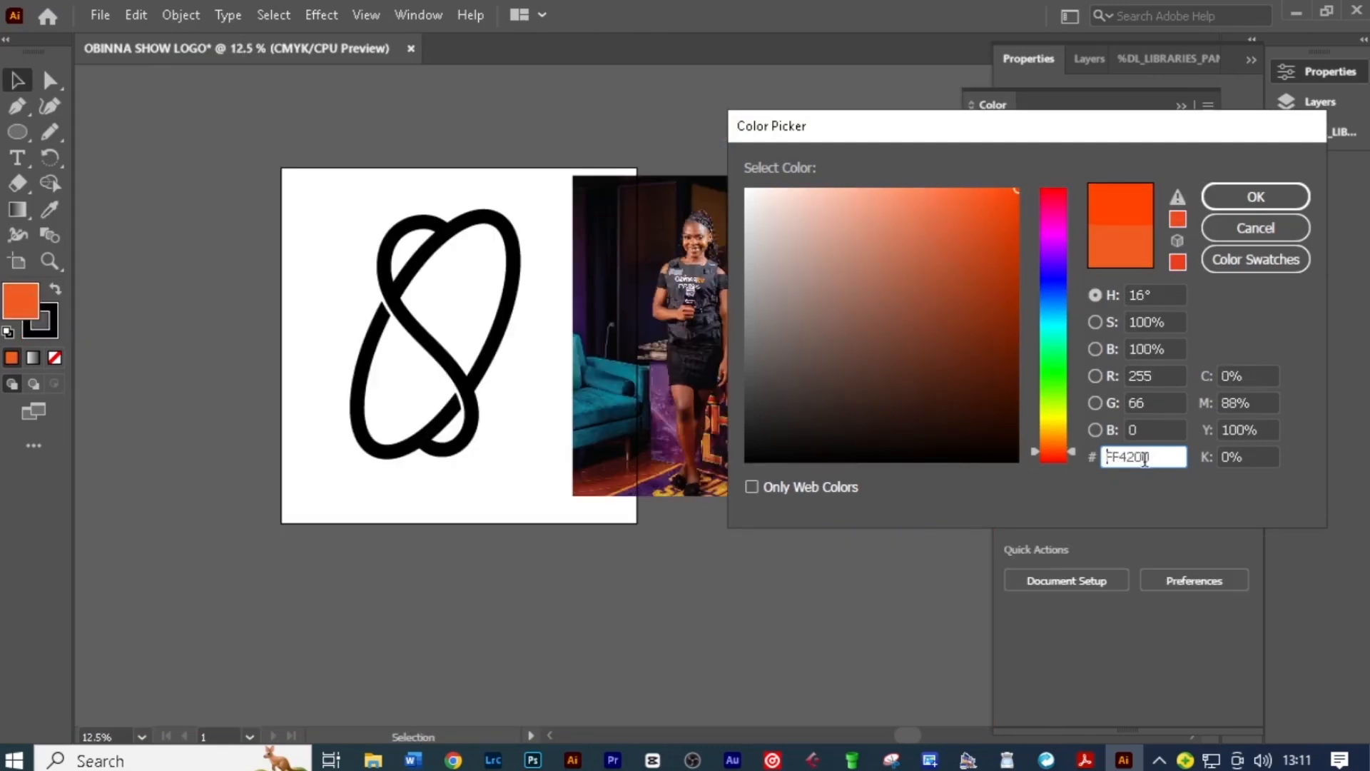
pyautogui.rightClick(1117, 456)
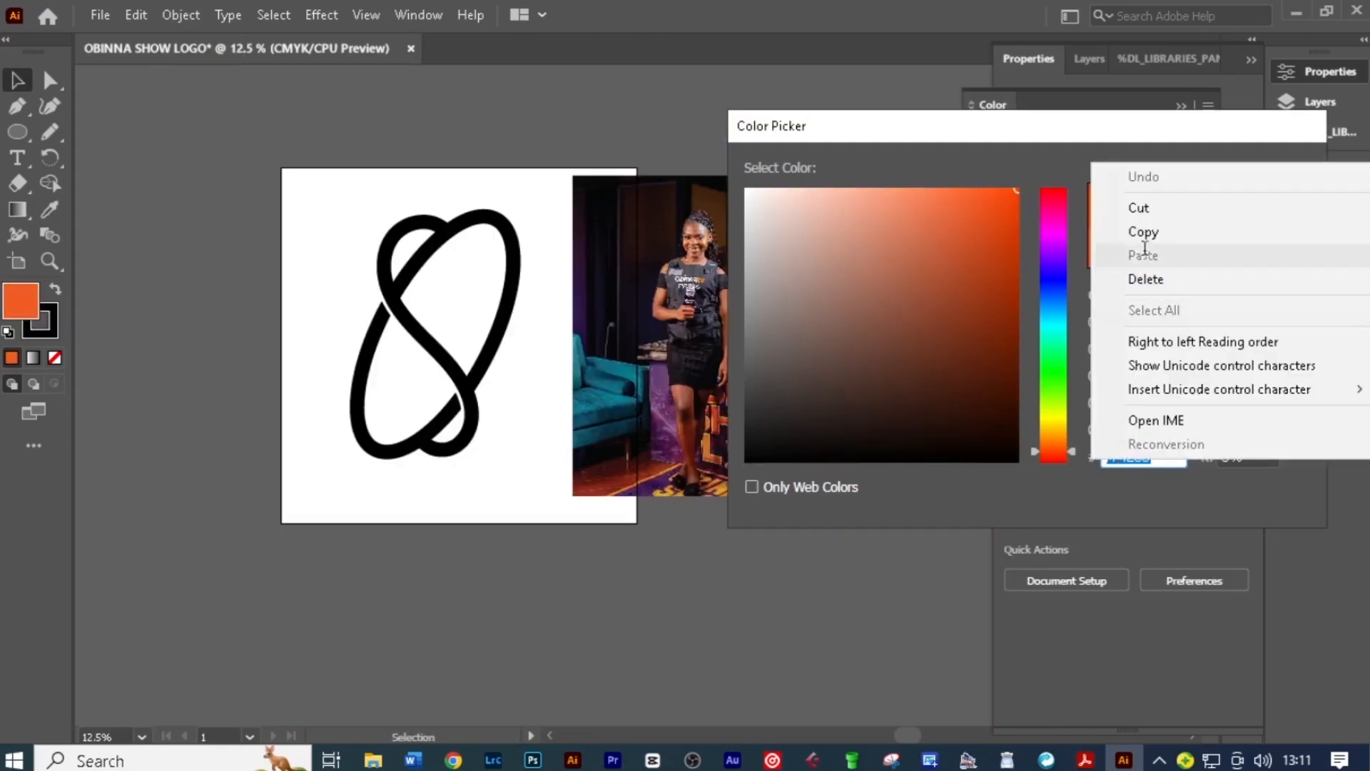
pyautogui.click(1160, 233)
pyautogui.click(1245, 230)
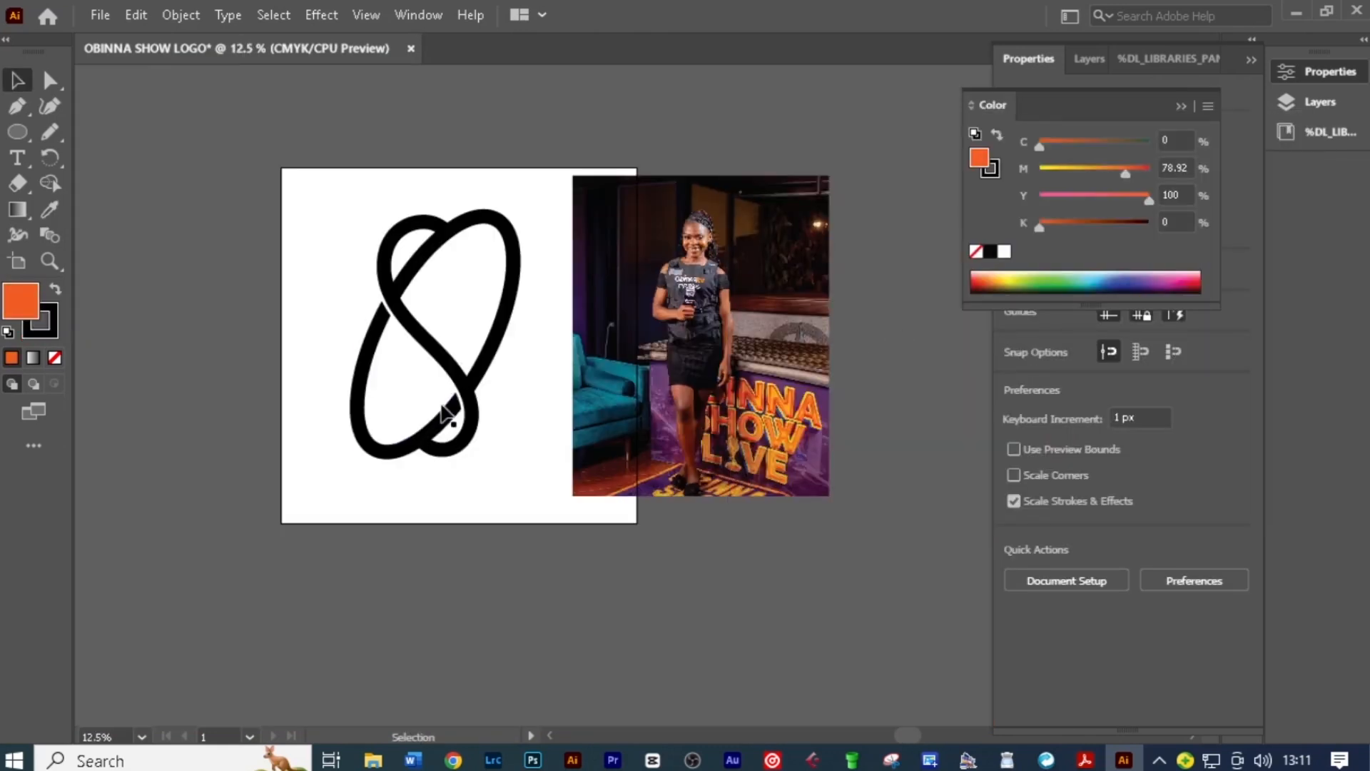
# Recolour the S path's stroke with the copied orange FF4200.
pyautogui.click(437, 357)
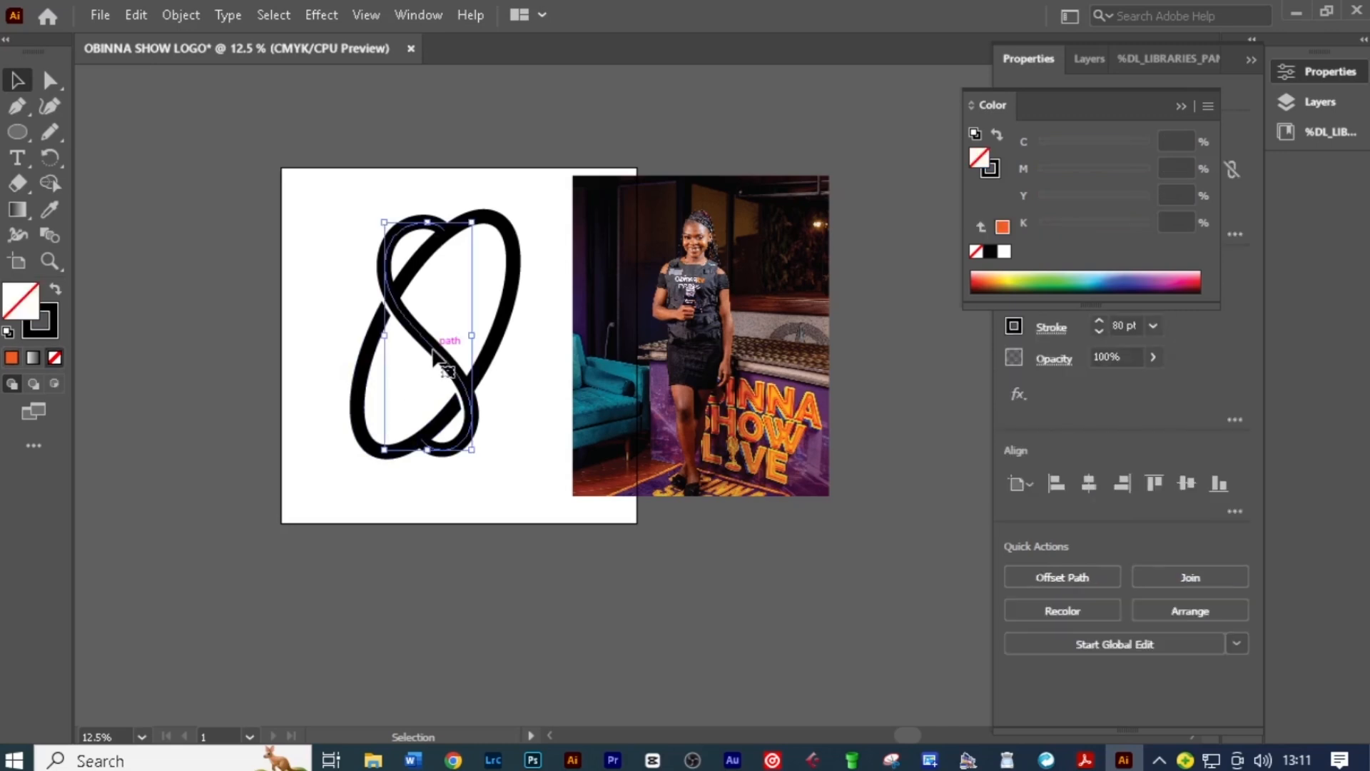
pyautogui.click(41, 331)
pyautogui.doubleClick(41, 331)
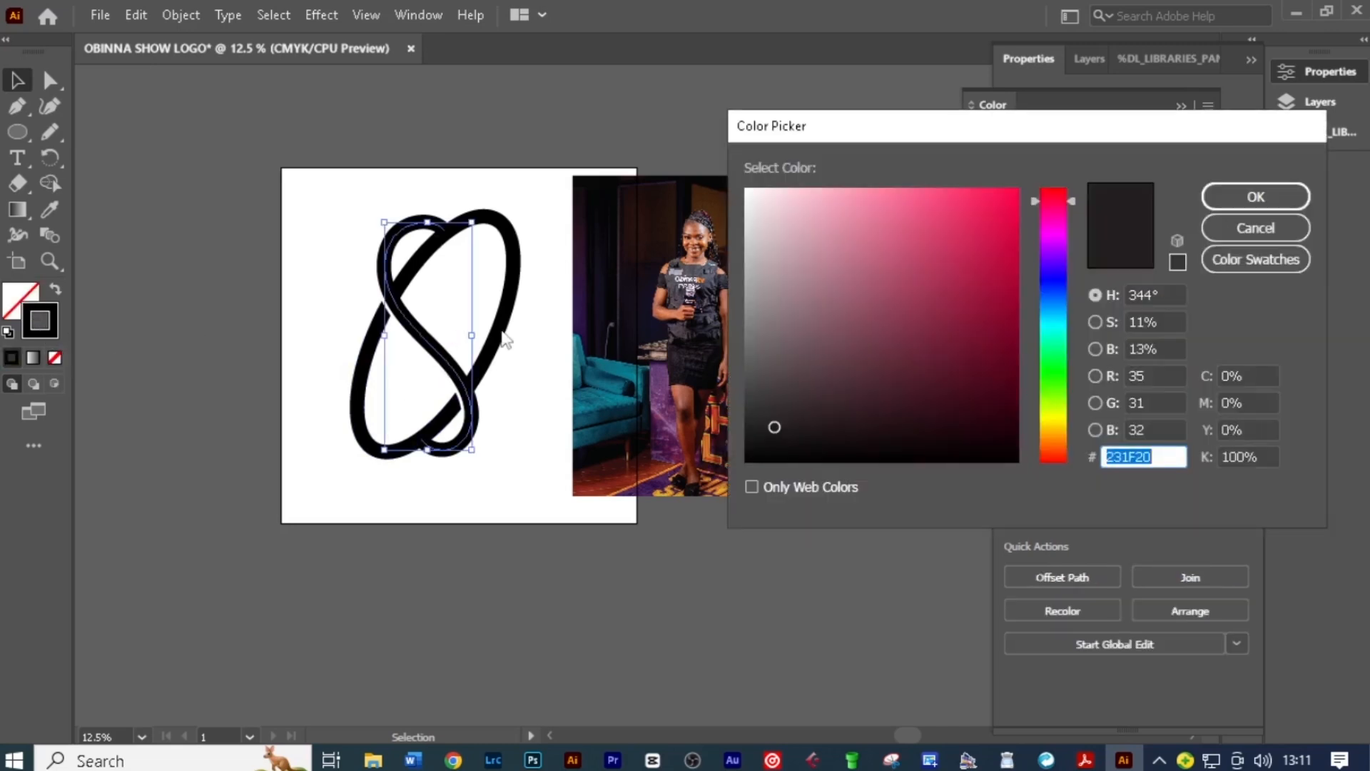
pyautogui.rightClick(1124, 454)
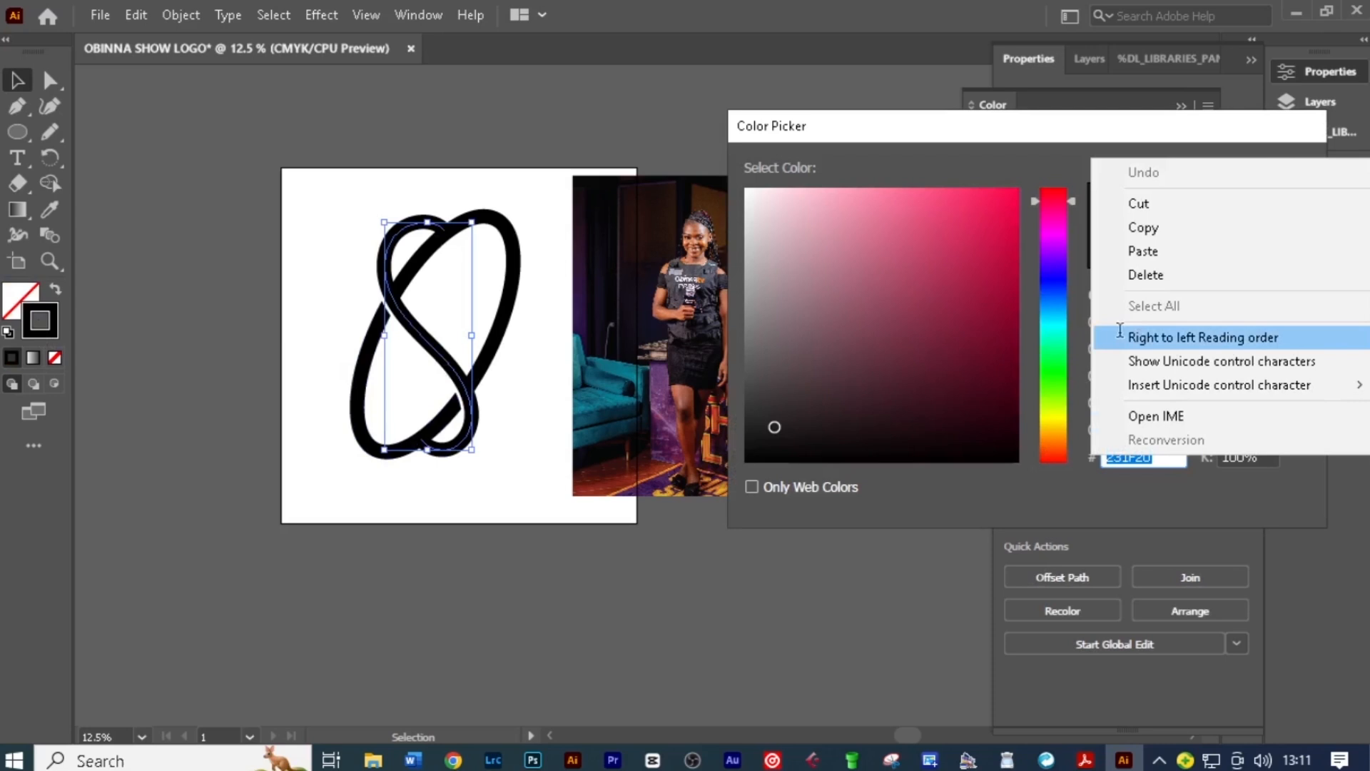
pyautogui.click(1148, 249)
pyautogui.click(1219, 207)
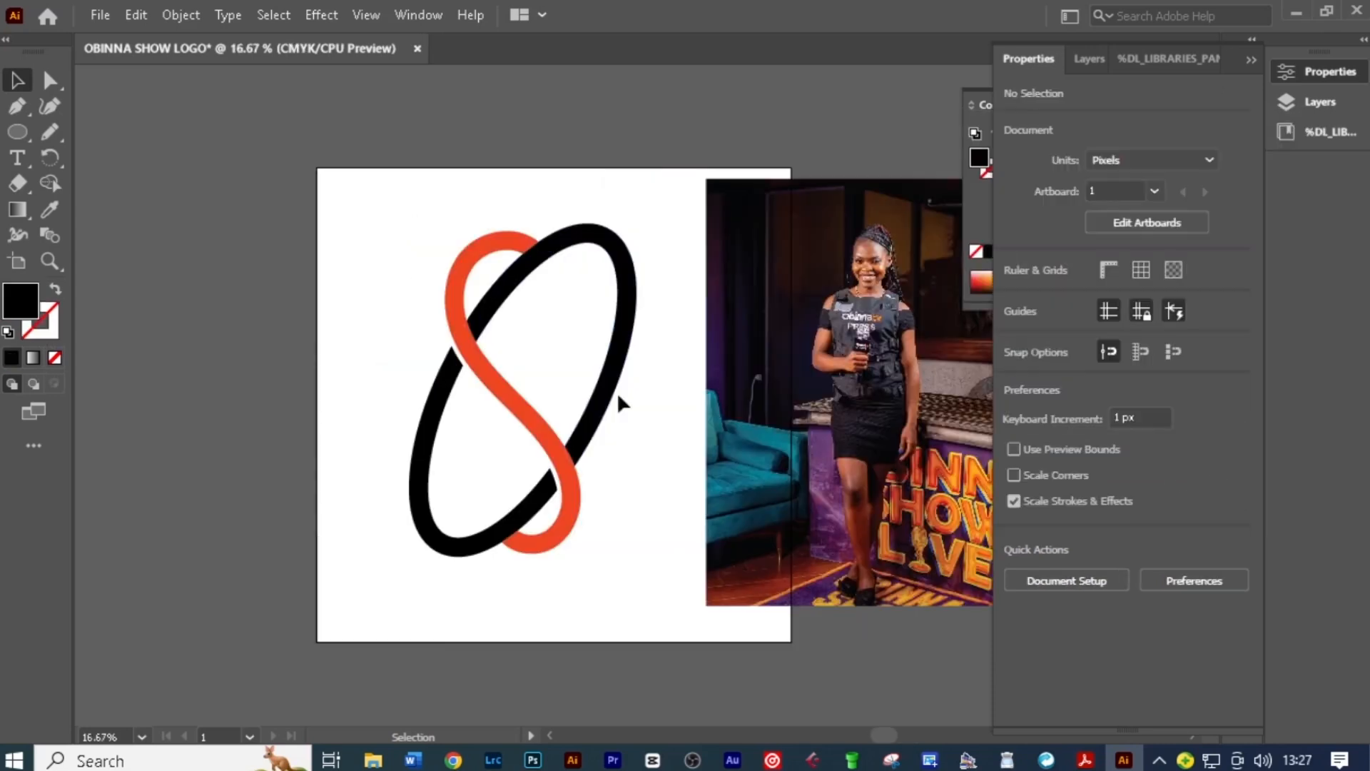
# Move the reference photo completely off the artboard to its right side.
pyautogui.scroll(-2, 616, 391)
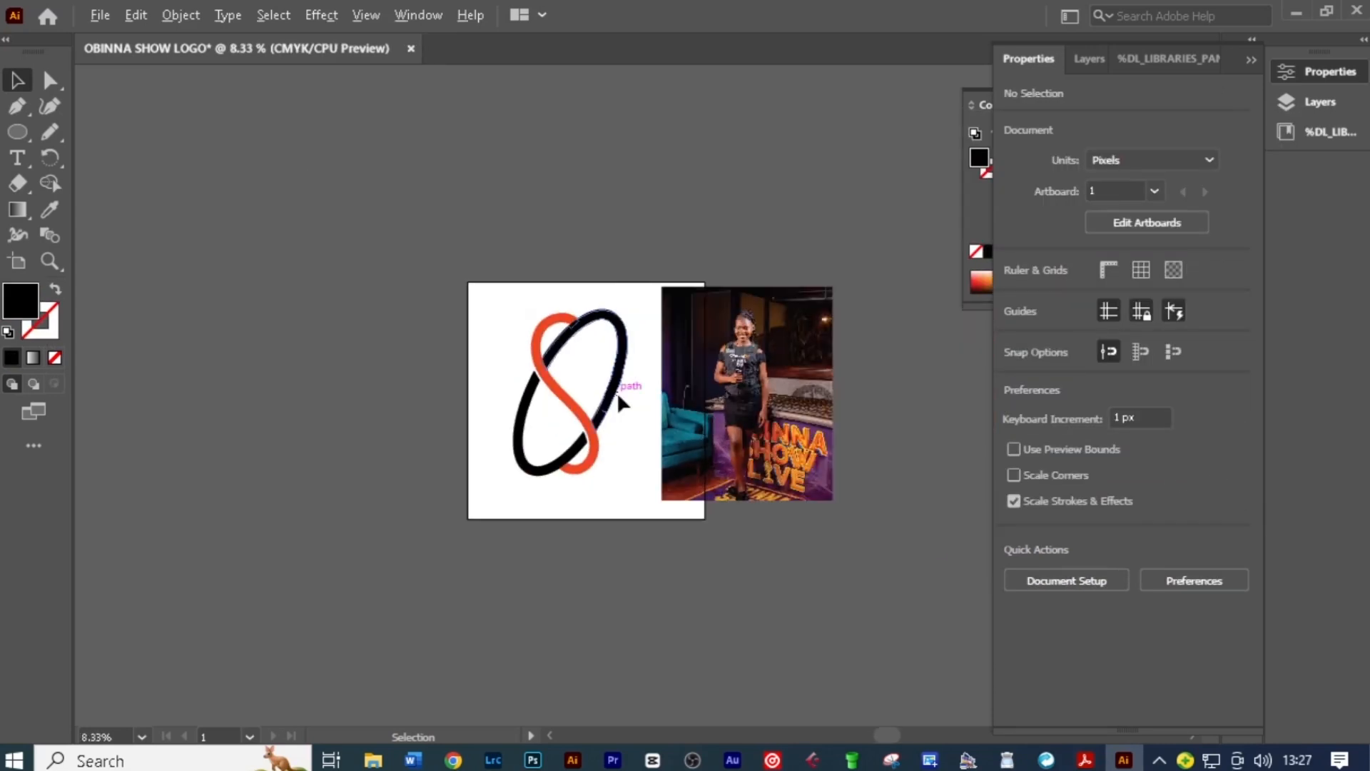
pyautogui.click(761, 425)
pyautogui.moveTo(761, 421); pyautogui.dragTo(873, 426)
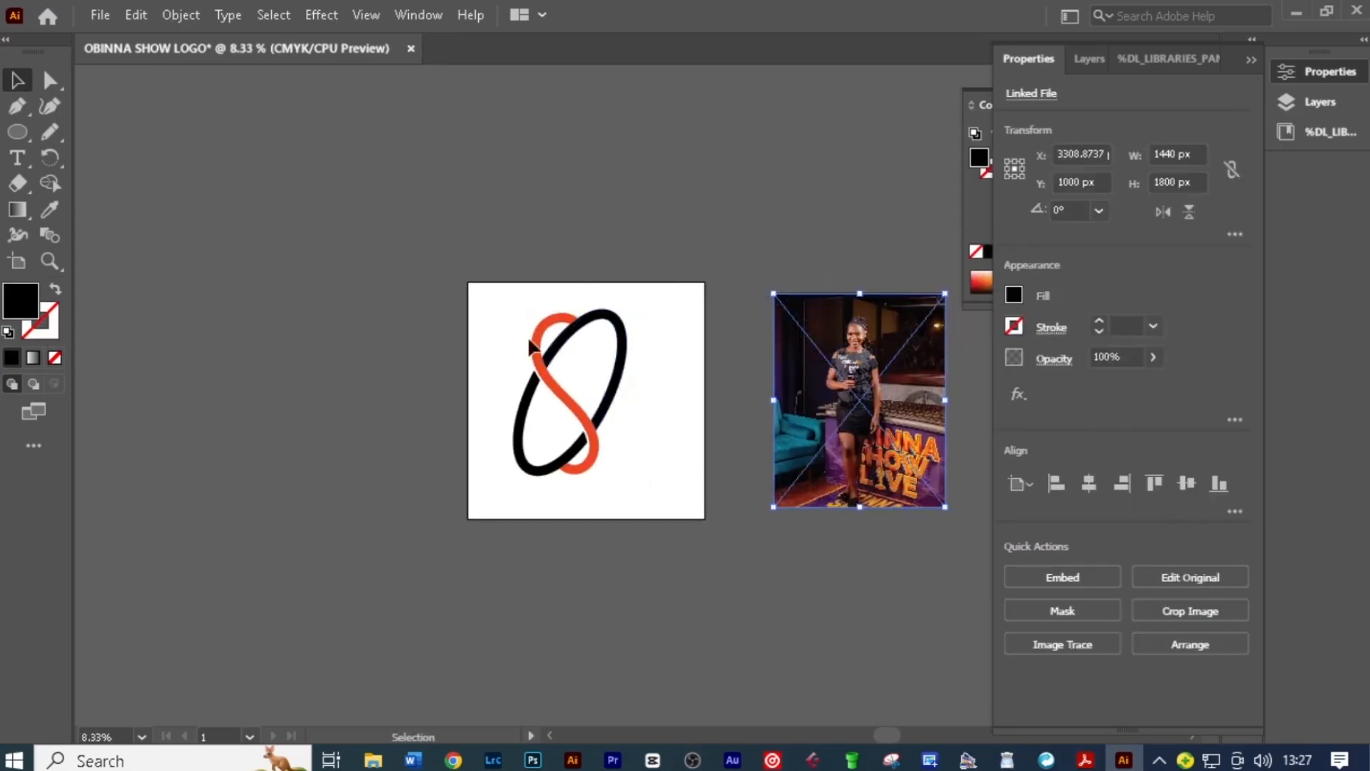
# Group the O and S shapes and scale the group to about 438 by 641 px in the artboard's upper left area.
pyautogui.moveTo(661, 491); pyautogui.dragTo(661, 491)
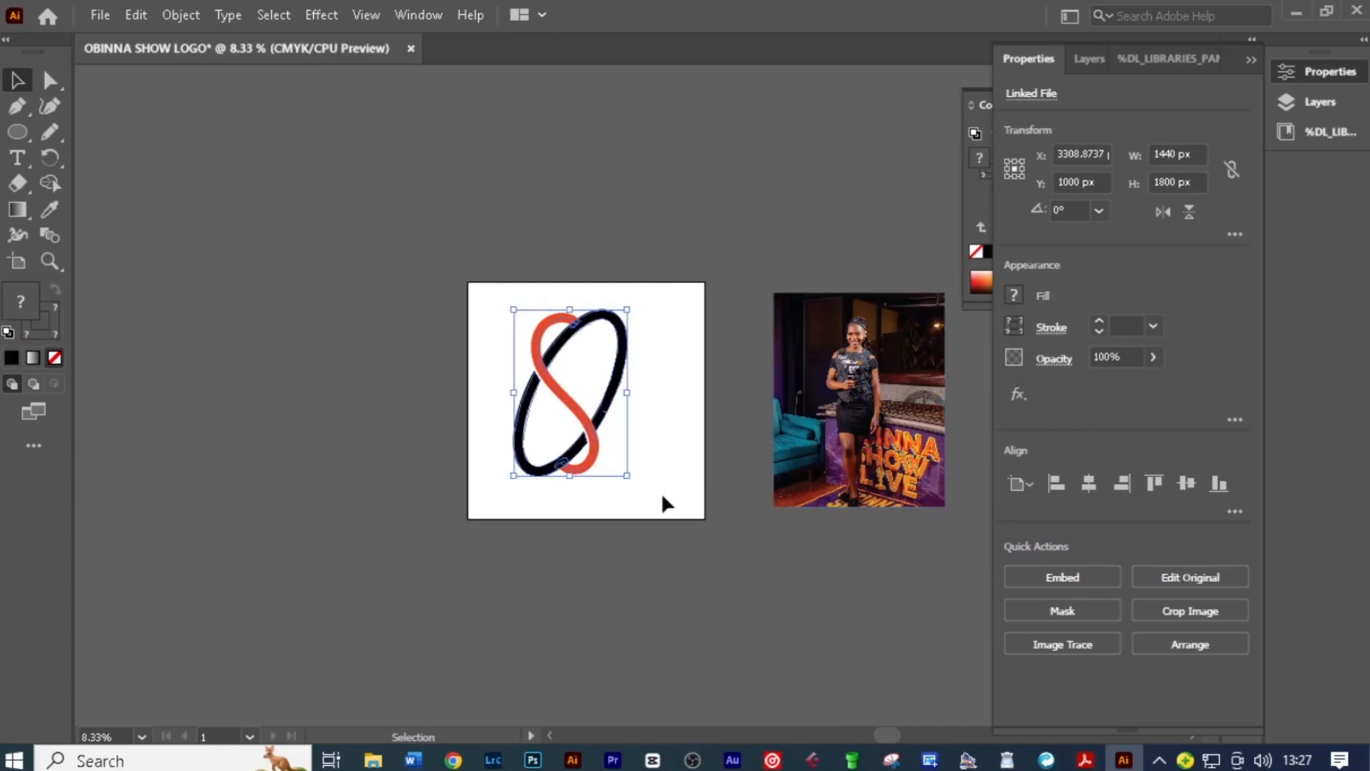
pyautogui.rightClick(604, 419)
pyautogui.click(666, 229)
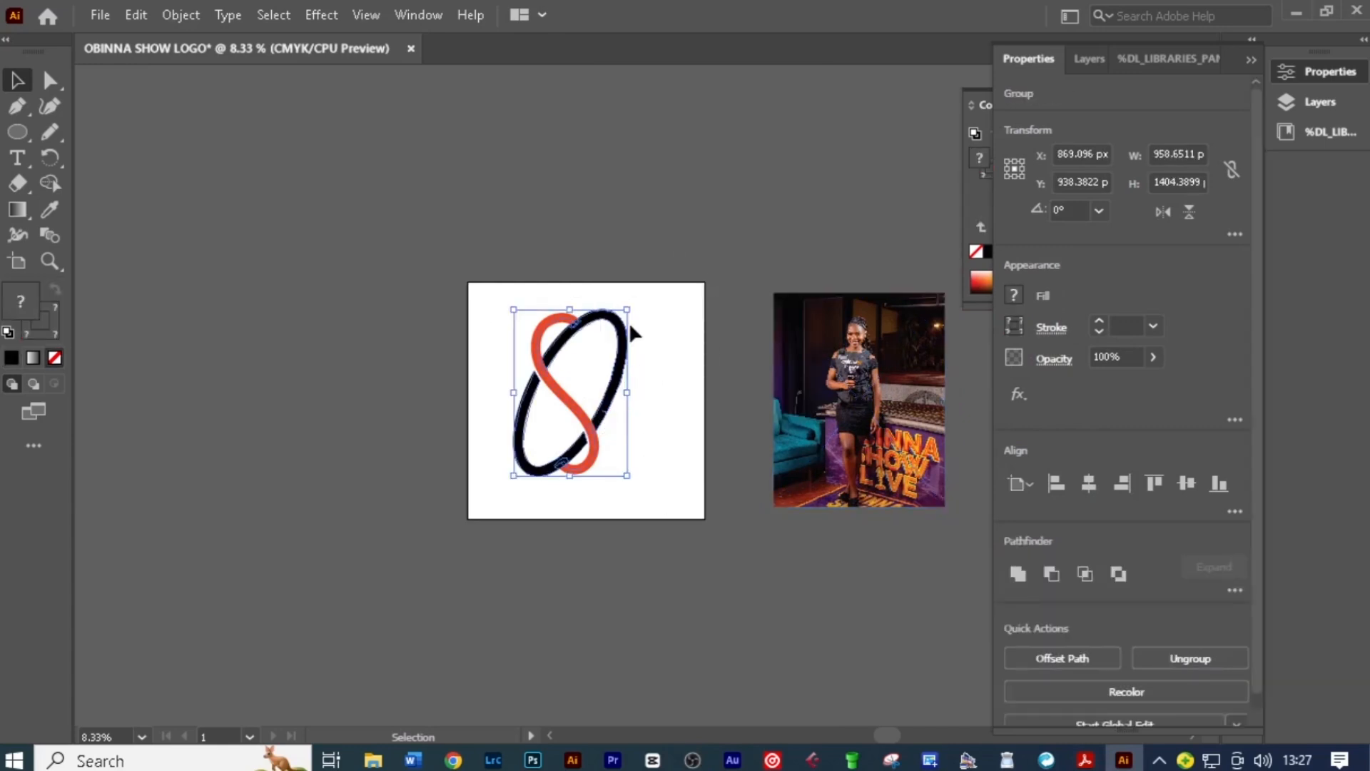
pyautogui.moveTo(631, 307); pyautogui.dragTo(540, 207)
pyautogui.scroll(5, 530, 426)
pyautogui.scroll(-3, 530, 426)
pyautogui.scroll(-1, 544, 209)
pyautogui.scroll(-1, 542, 209)
pyautogui.scroll(1, 543, 214)
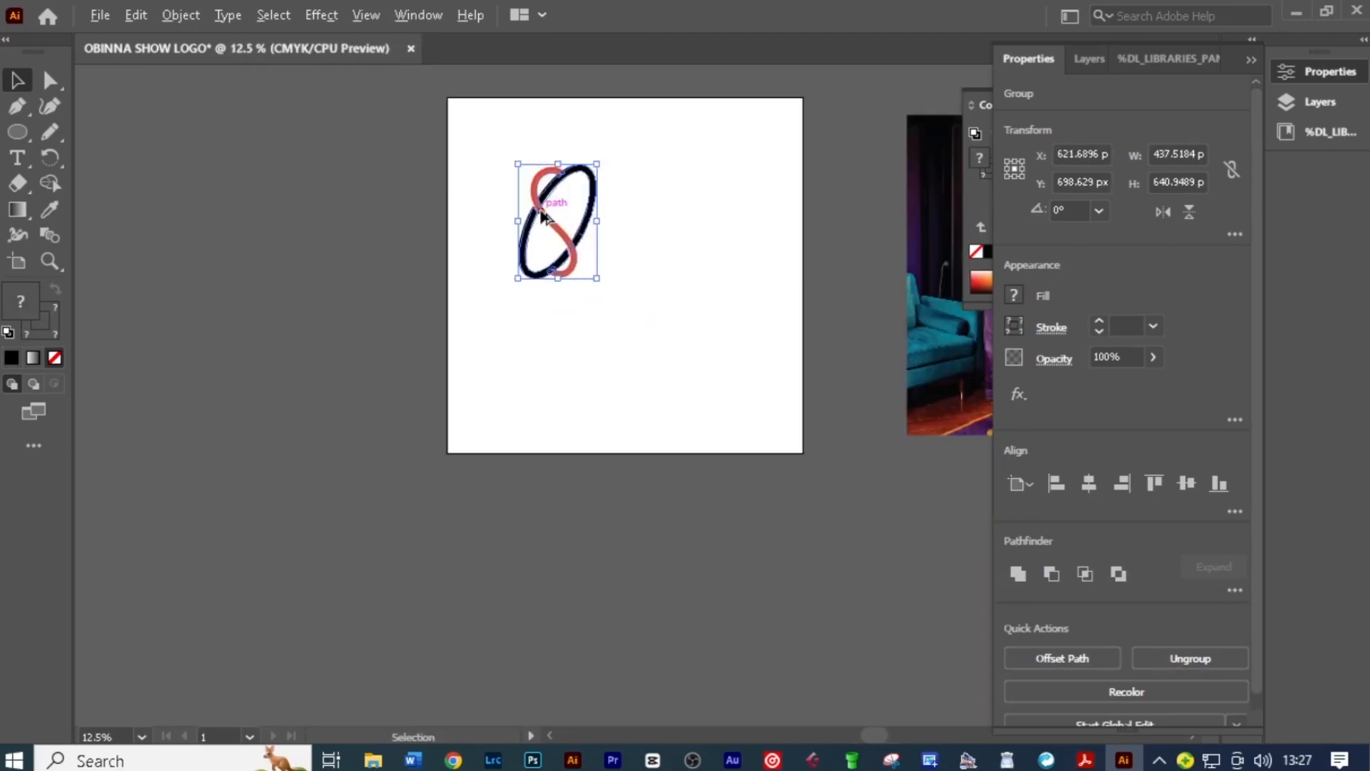
pyautogui.moveTo(588, 324); pyautogui.dragTo(648, 326)
pyautogui.click(662, 311)
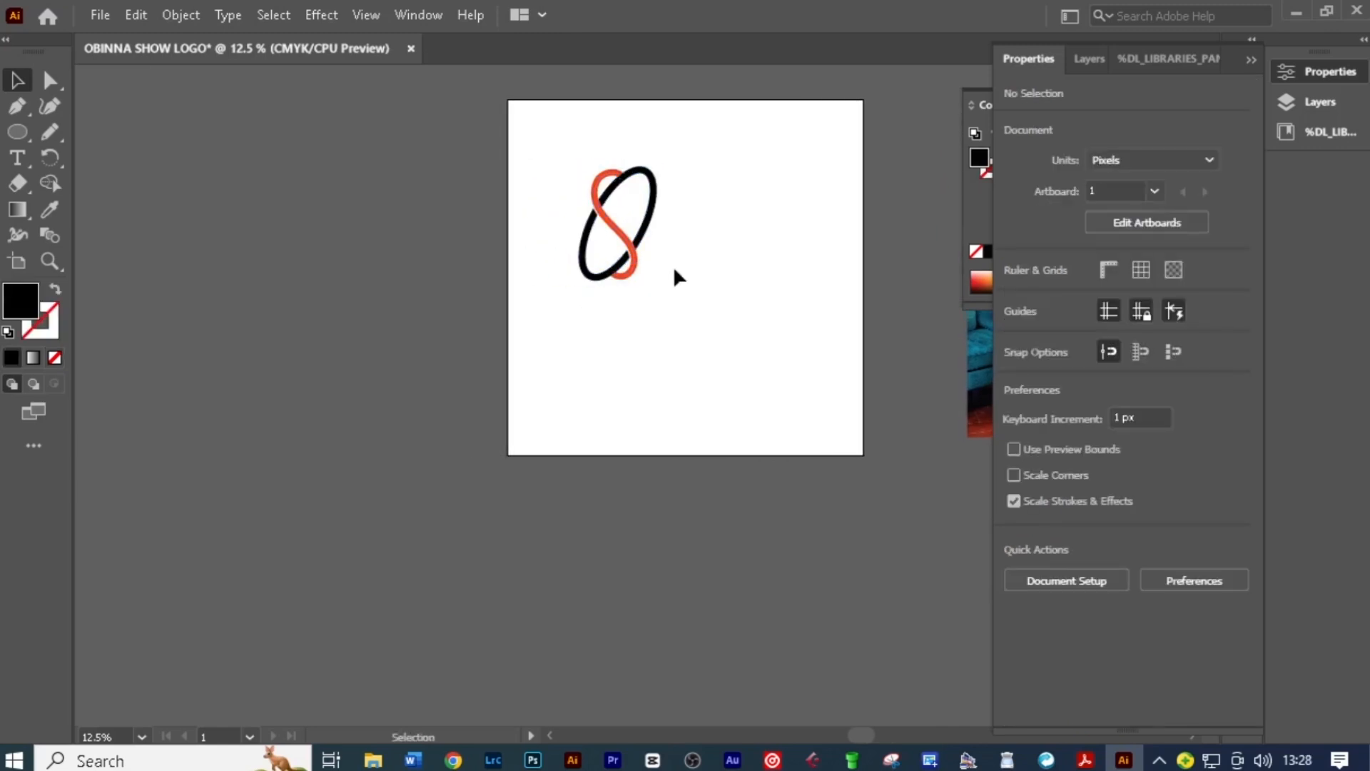
# Add the text OBINNA SHOW below the logo mark and enlarge it to a readable size.
pyautogui.press('t')
pyautogui.click(572, 341)
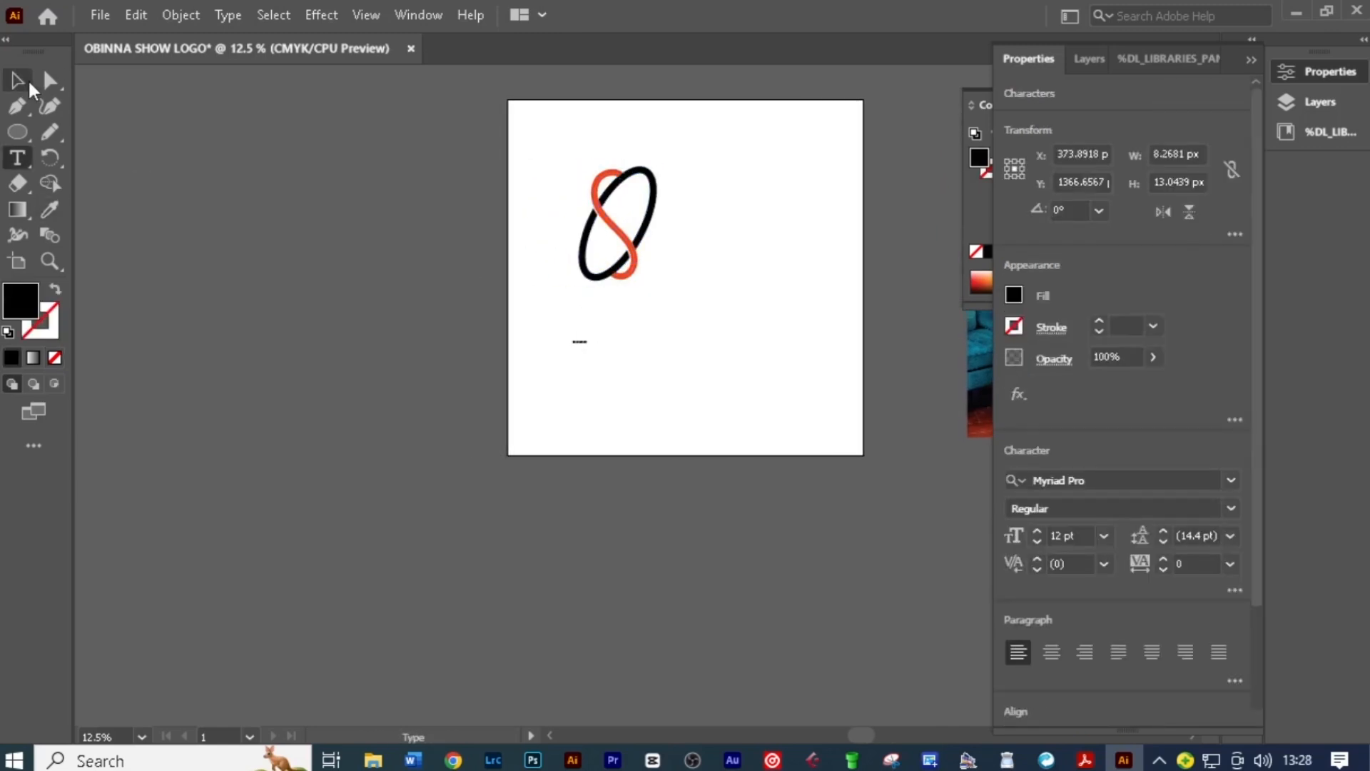
pyautogui.click(26, 82)
pyautogui.moveTo(587, 346); pyautogui.dragTo(706, 433)
pyautogui.moveTo(678, 354); pyautogui.dragTo(782, 234)
pyautogui.moveTo(820, 233); pyautogui.dragTo(762, 315)
# Set the OBINNA SHOW text in Helvetica Bold at about 193 pt and place it directly right of the logo mark.
pyautogui.click(1231, 480)
pyautogui.click(851, 619)
pyautogui.scroll(-1, 885, 642)
pyautogui.click(923, 619)
pyautogui.moveTo(623, 337); pyautogui.dragTo(580, 367)
pyautogui.moveTo(660, 323); pyautogui.dragTo(743, 240)
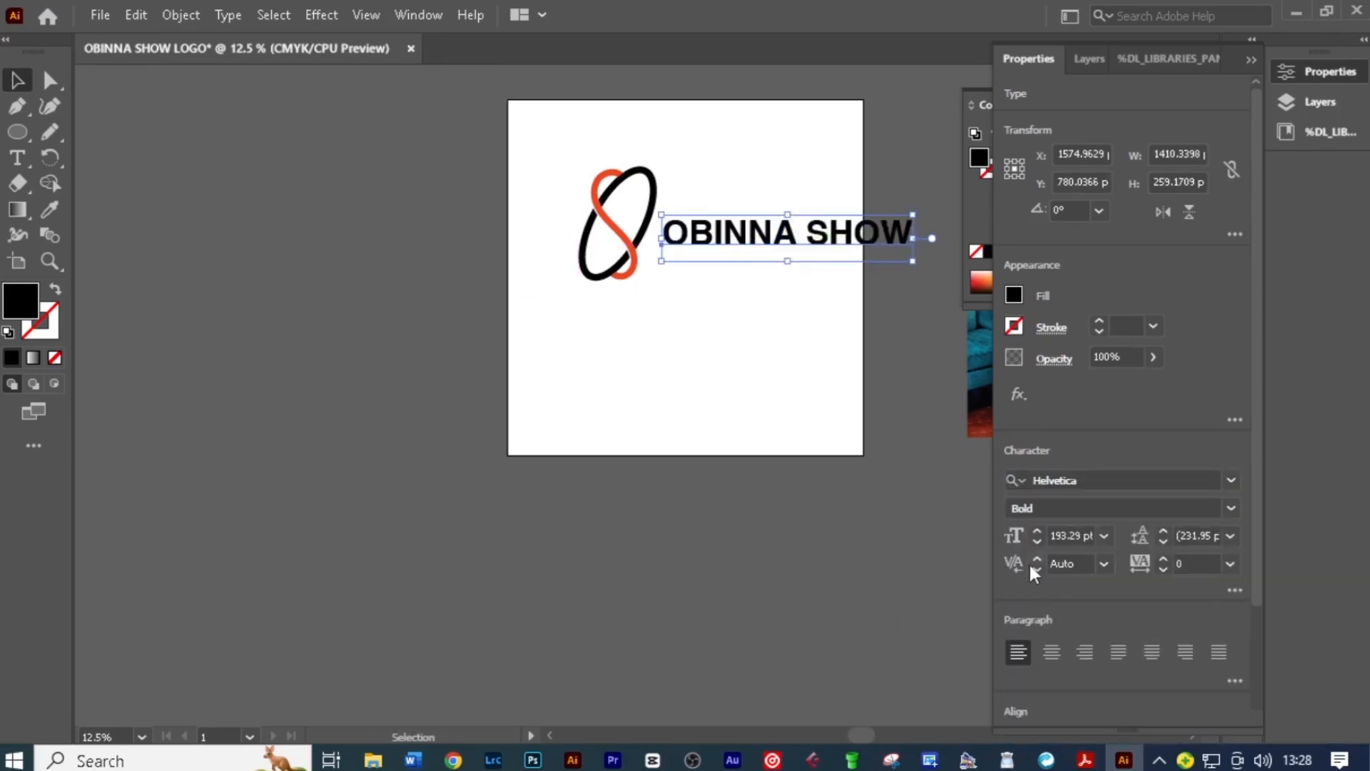
# Set the OBINNA SHOW text's vertical scale to 135% and change its font to Bebas Neue Bold.
pyautogui.click(1235, 591)
pyautogui.moveTo(1036, 386); pyautogui.dragTo(1034, 395)
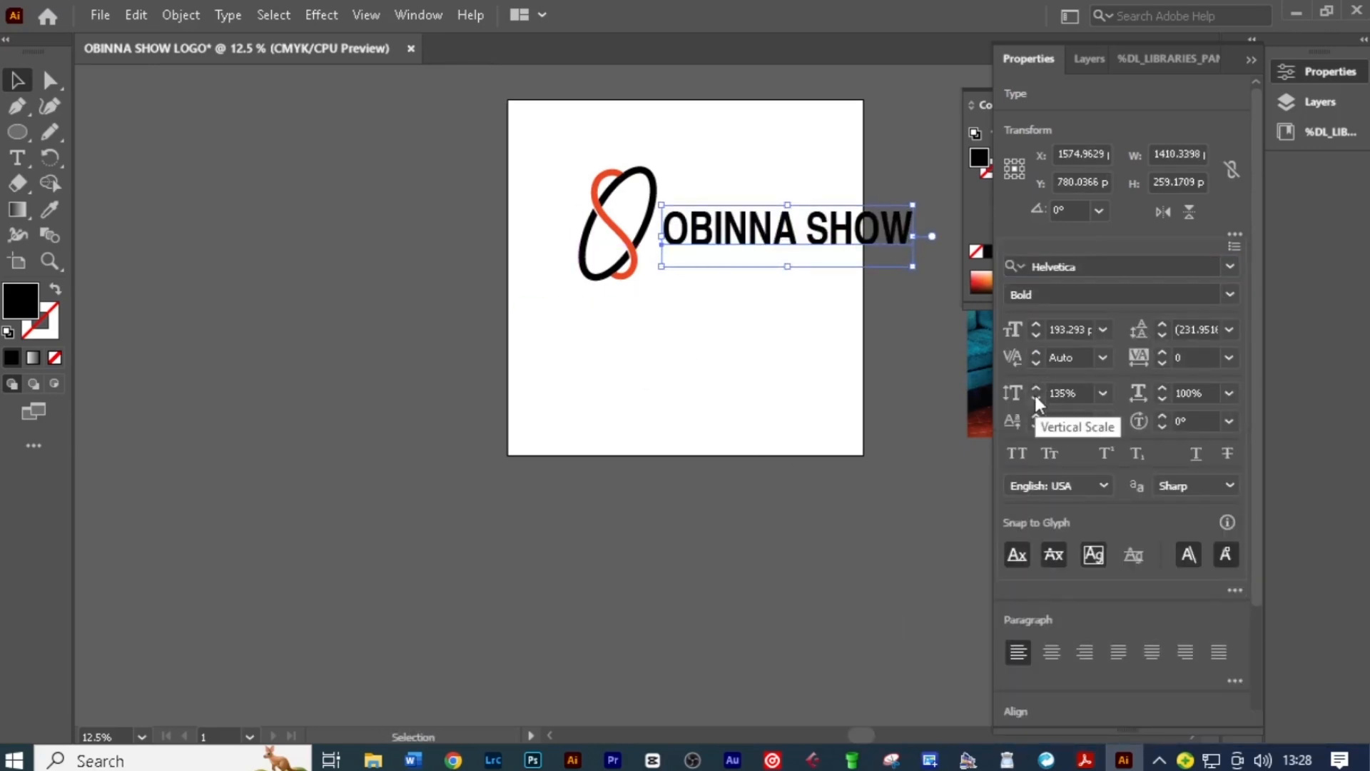
pyautogui.click(1230, 266)
pyautogui.scroll(-2, 977, 492)
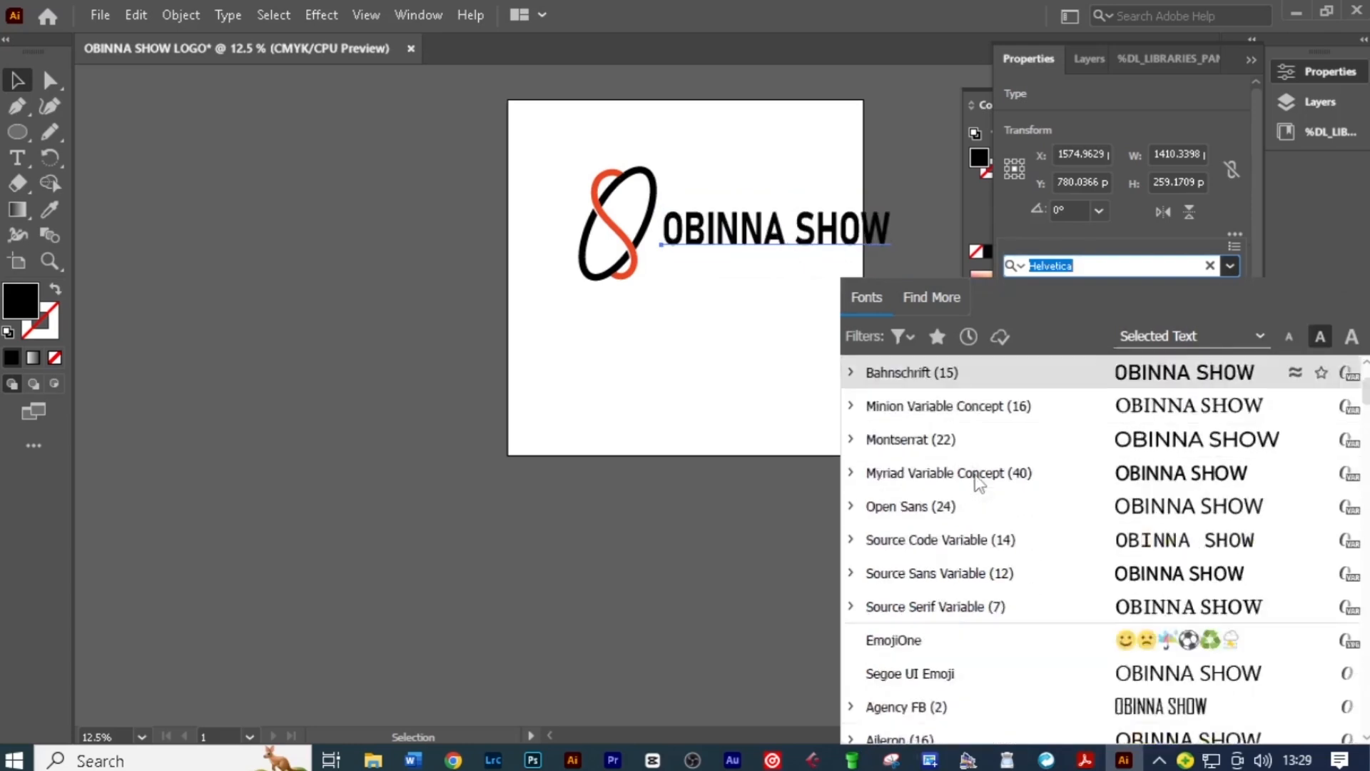
pyautogui.scroll(-3, 970, 492)
pyautogui.scroll(-6, 963, 471)
pyautogui.scroll(-8, 963, 446)
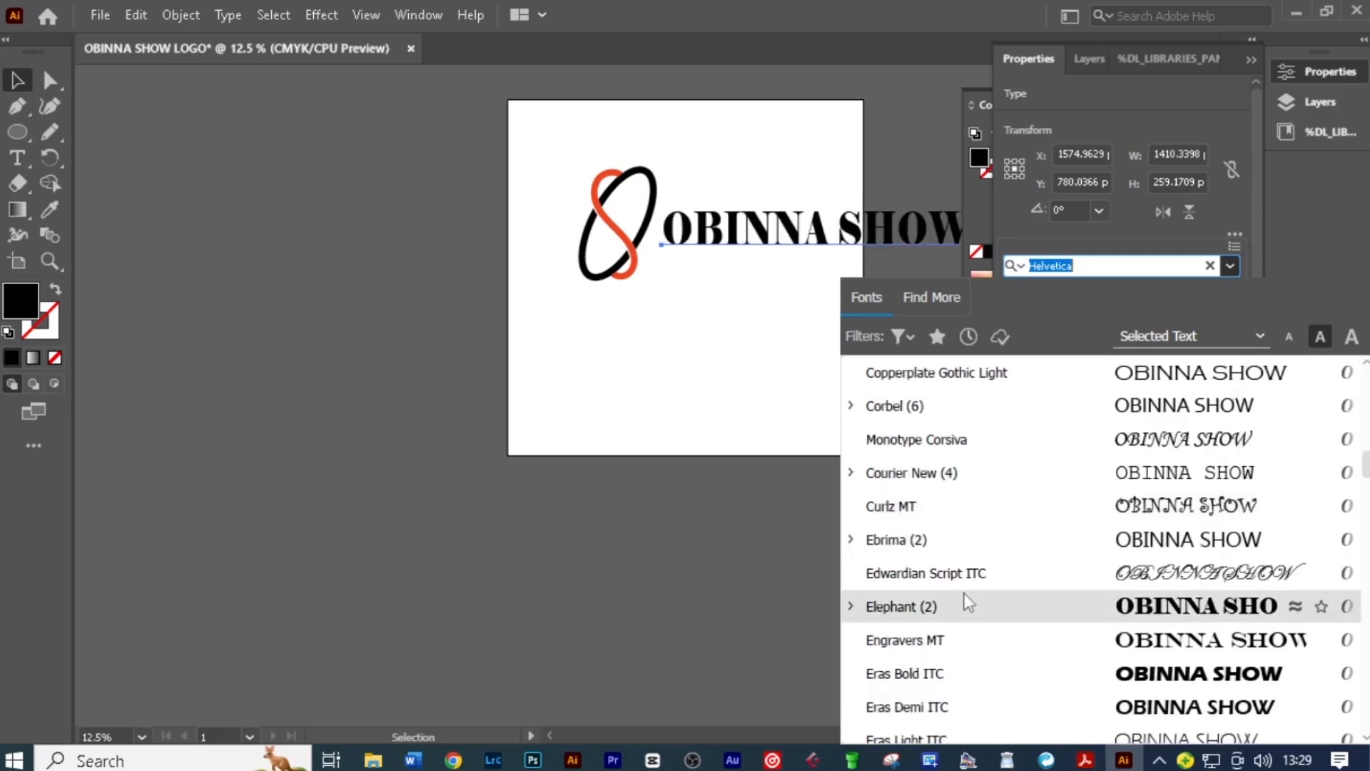
pyautogui.write('bebas')
pyautogui.click(985, 401)
# Scale the logo mark down to about 184 by 269 px so it matches the height of the OBINNA SHOW text.
pyautogui.scroll(2, 738, 237)
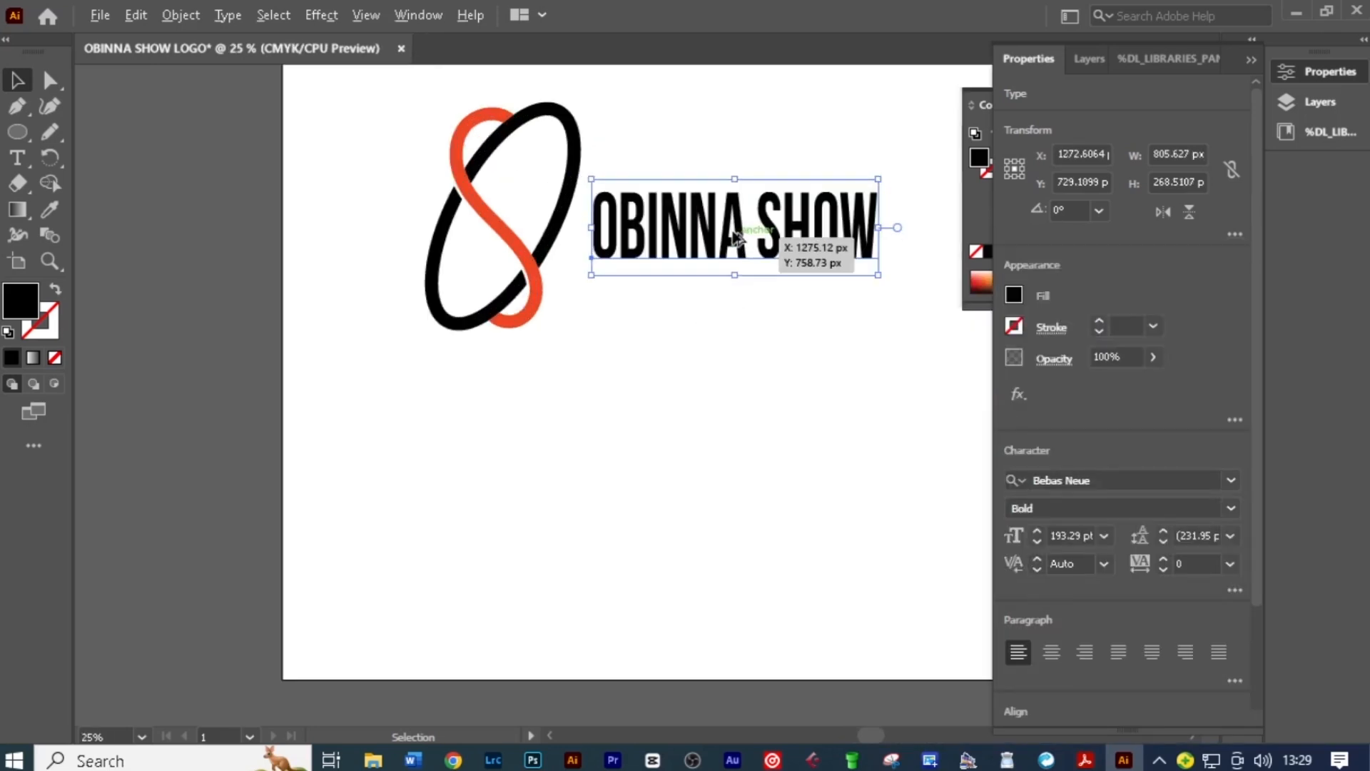
pyautogui.scroll(-1, 737, 238)
pyautogui.click(625, 288)
pyautogui.click(604, 274)
pyautogui.moveTo(632, 146); pyautogui.dragTo(617, 204)
pyautogui.scroll(5, 578, 212)
pyautogui.scroll(-4, 579, 212)
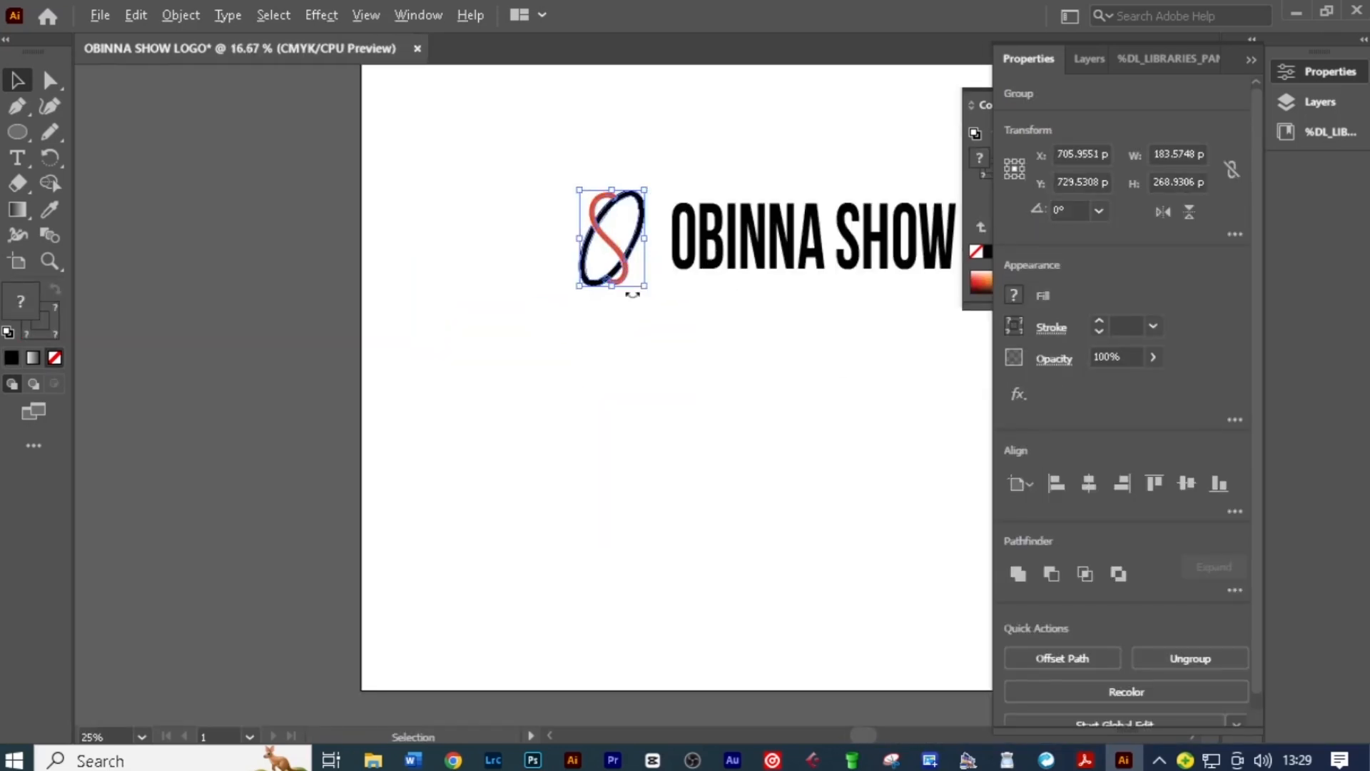
# Move the small mark closer to the OBINNA SHOW text to tighten the horizontal lockup.
pyautogui.scroll(-2, 632, 295)
pyautogui.click(632, 303)
pyautogui.moveTo(652, 255); pyautogui.dragTo(644, 260)
pyautogui.click(613, 302)
pyautogui.scroll(2, 541, 267)
pyautogui.scroll(-2, 541, 267)
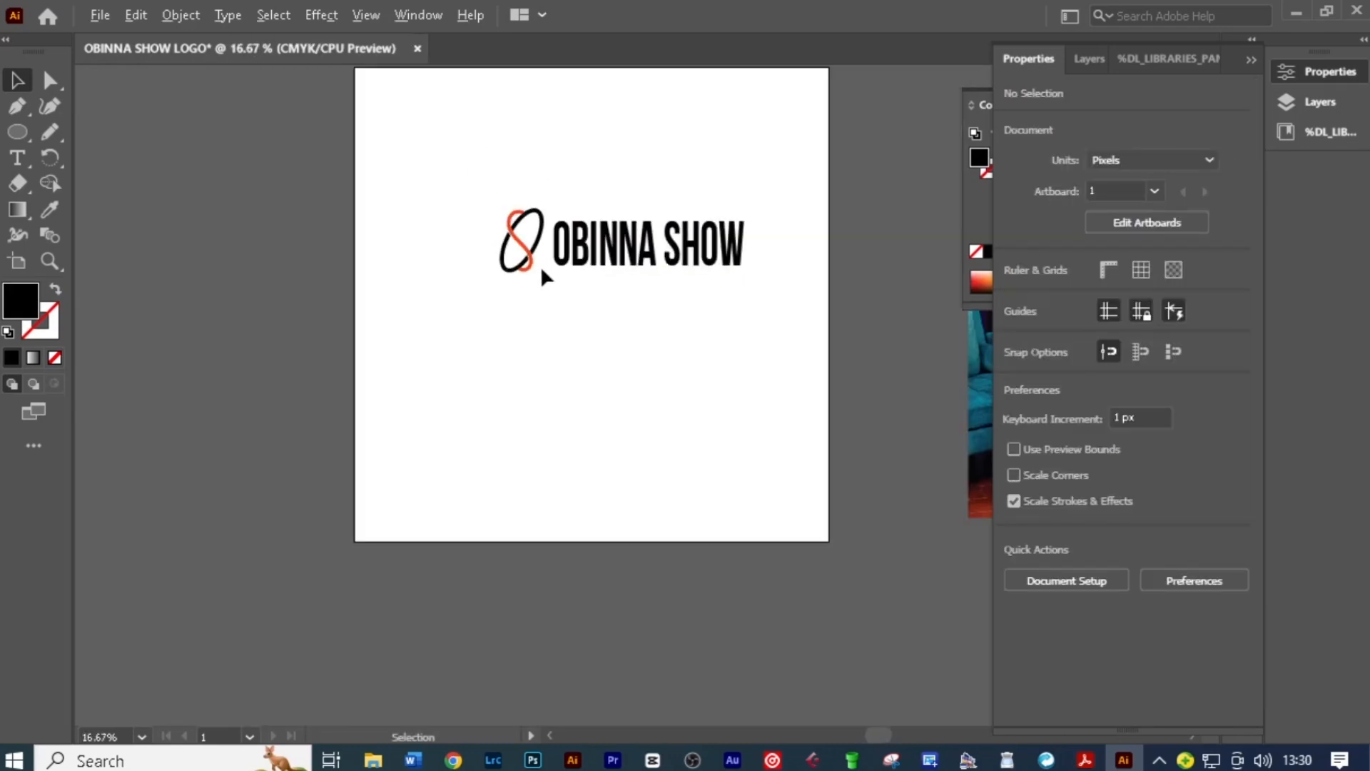
# Delete the reference photo lying outside the artboard.
pyautogui.moveTo(675, 312); pyautogui.dragTo(614, 252)
pyautogui.scroll(-1, 614, 251)
pyautogui.moveTo(880, 273); pyautogui.dragTo(637, 239)
pyautogui.click(637, 240)
pyautogui.press('Delete')
# Duplicate the artboard with its lockup to the right as a second artboard.
pyautogui.scroll(-2, 637, 239)
pyautogui.hotkey('shift', 'o')
pyautogui.moveTo(431, 284); pyautogui.dragTo(618, 285)
pyautogui.press('v')
# Delete the text from the first artboard and enlarge its mark to about 966 by 1415 px, centred on the artboard.
pyautogui.click(439, 212)
pyautogui.press('Delete')
pyautogui.click(392, 211)
pyautogui.moveTo(402, 224); pyautogui.dragTo(458, 297)
pyautogui.moveTo(429, 257); pyautogui.dragTo(438, 252)
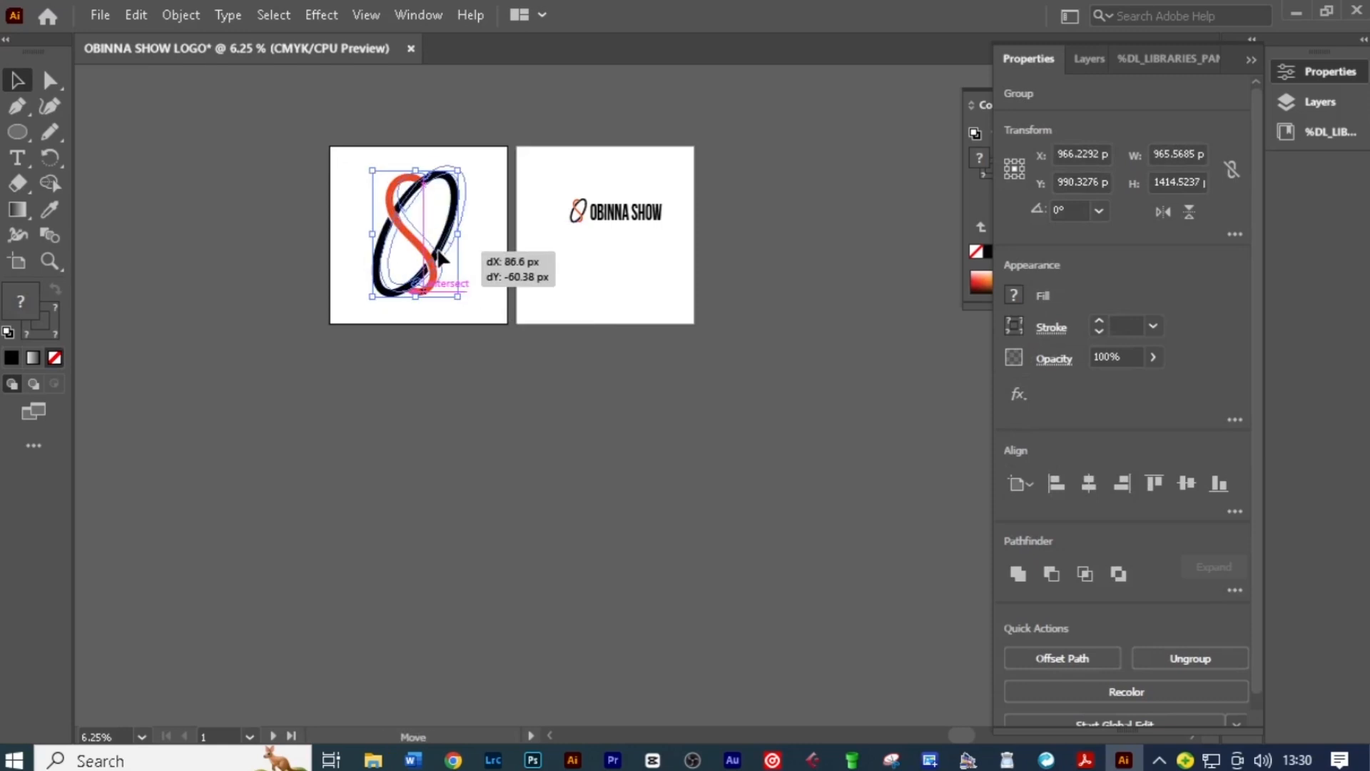
pyautogui.click(499, 285)
# Enlarge the horizontal lockup on the second artboard and move it to the artboard's centre.
pyautogui.scroll(2, 602, 266)
pyautogui.moveTo(499, 204); pyautogui.dragTo(722, 291)
pyautogui.moveTo(681, 263); pyautogui.dragTo(638, 295)
pyautogui.moveTo(692, 310); pyautogui.dragTo(751, 327)
pyautogui.click(714, 349)
# Duplicate the second artboard with its enlarged lockup to the right as a third artboard.
pyautogui.scroll(-2, 714, 349)
pyautogui.moveTo(615, 346); pyautogui.dragTo(633, 308)
pyautogui.scroll(-1, 494, 300)
pyautogui.scroll(1, 633, 308)
pyautogui.moveTo(703, 341); pyautogui.dragTo(522, 324)
pyautogui.moveTo(460, 312); pyautogui.dragTo(657, 313)
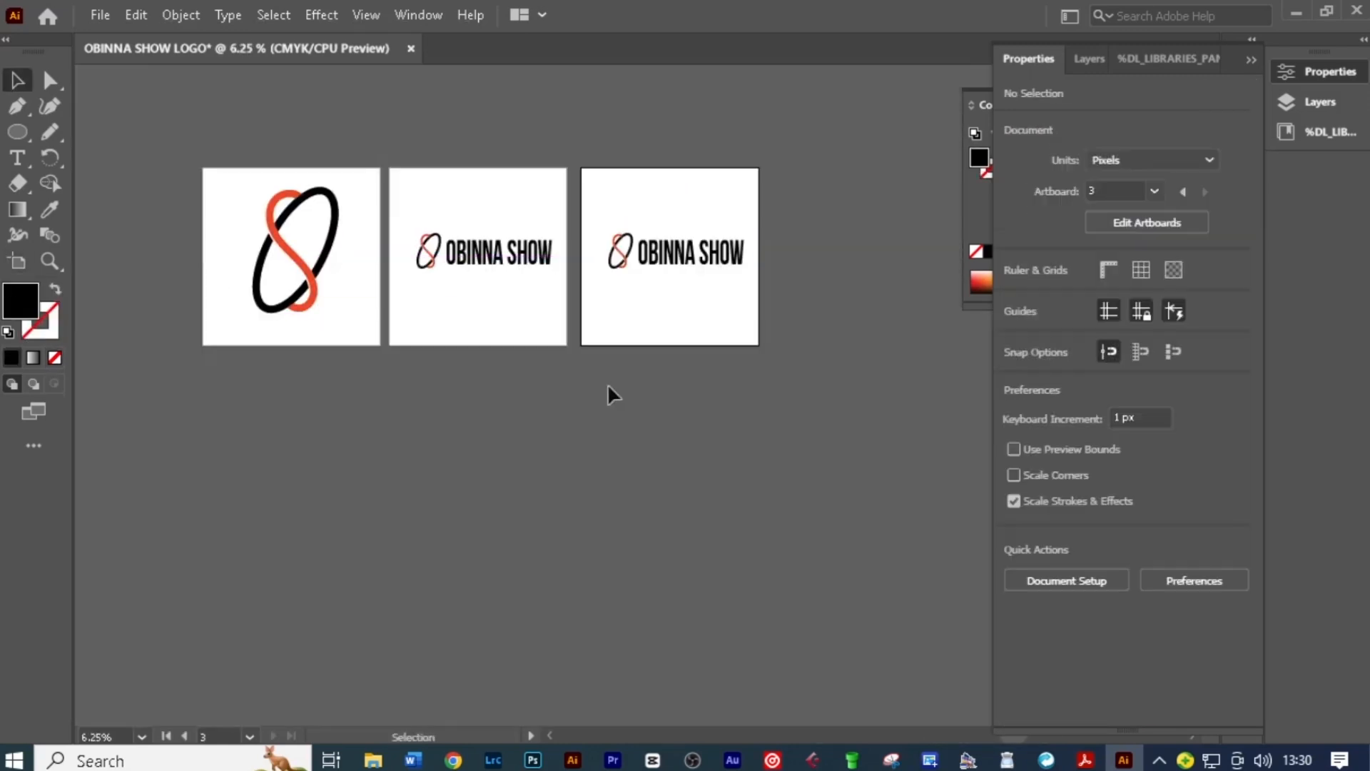
# Replace the lockup on the second artboard with a copy of the large mark from the first artboard.
pyautogui.hotkey('ctrl', '=')
pyautogui.click(523, 275)
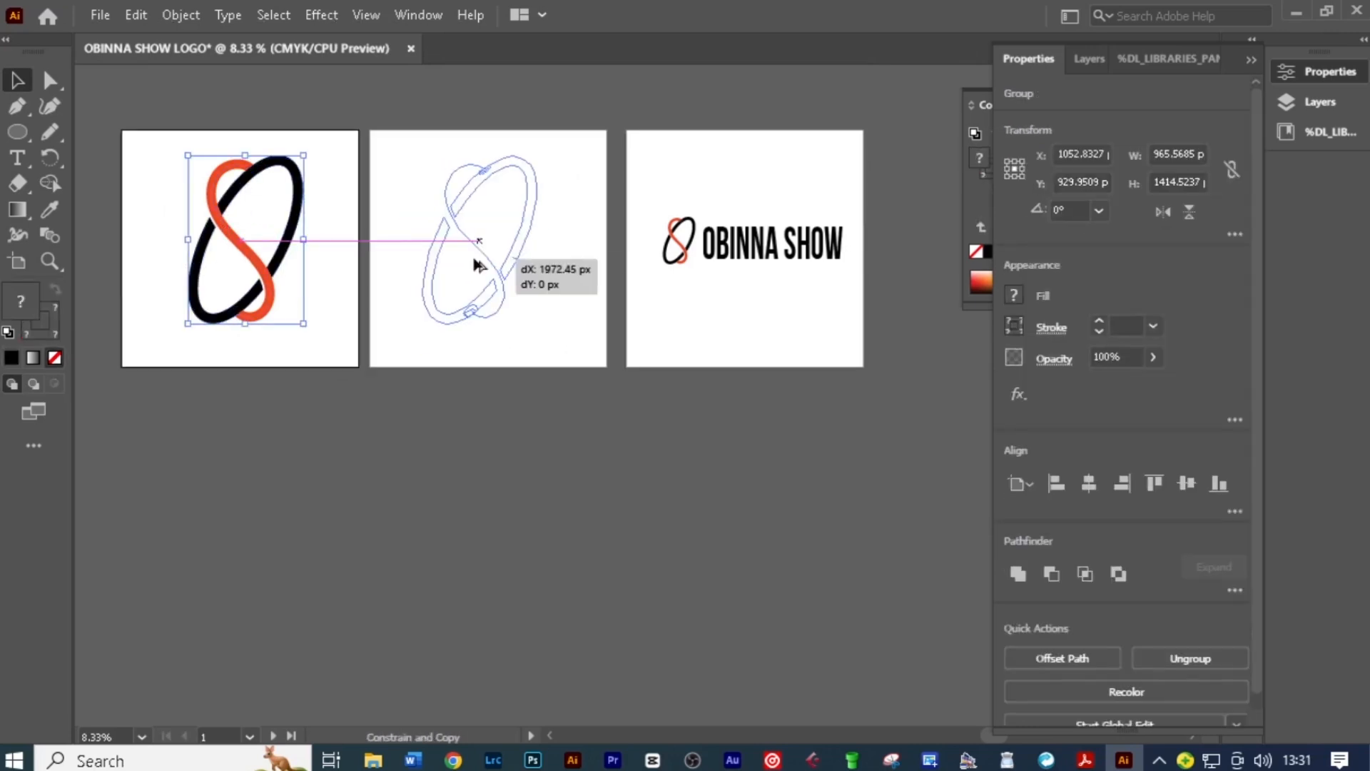
pyautogui.moveTo(480, 265); pyautogui.dragTo(480, 265)
# Recolour all O pieces of the copied mark white and cover the second artboard with a black rectangle behind it.
pyautogui.doubleClick(459, 297)
pyautogui.doubleClick(20, 299)
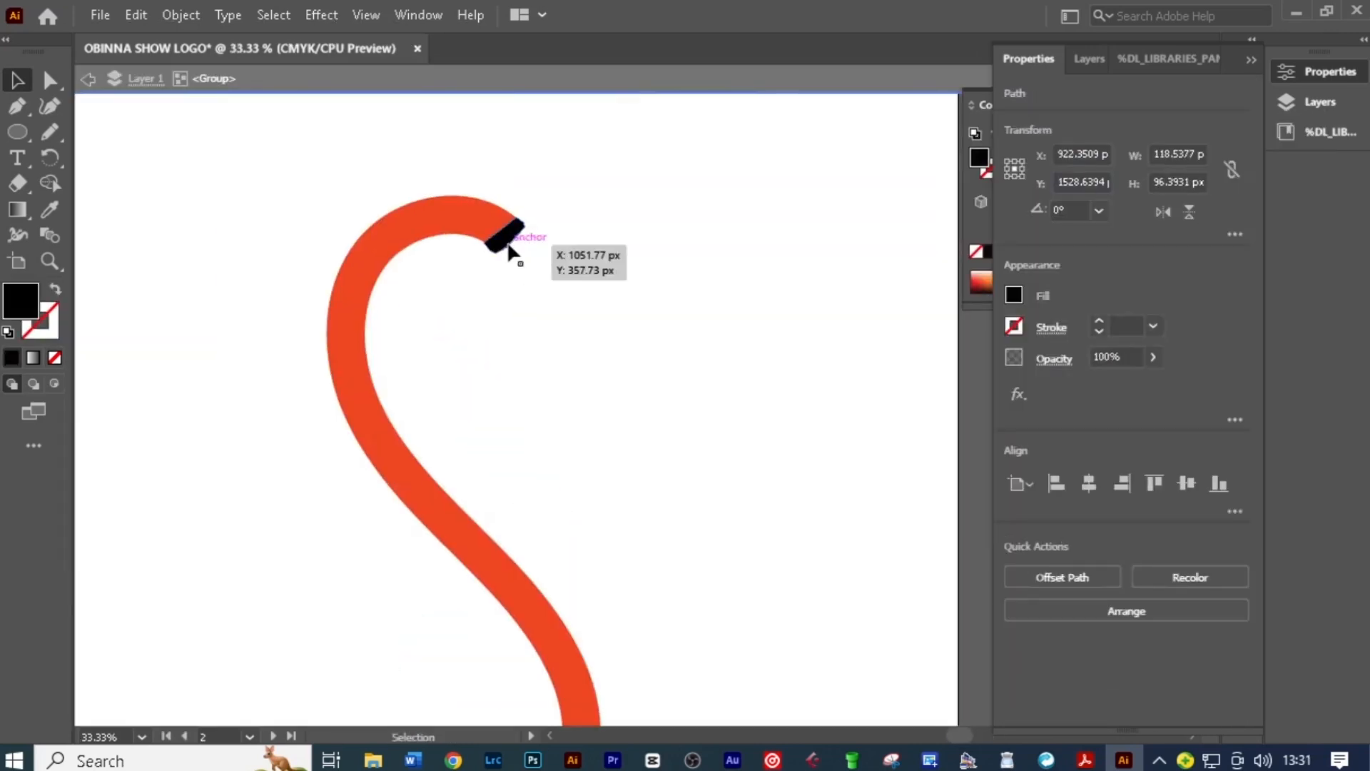
pyautogui.doubleClick(20, 300)
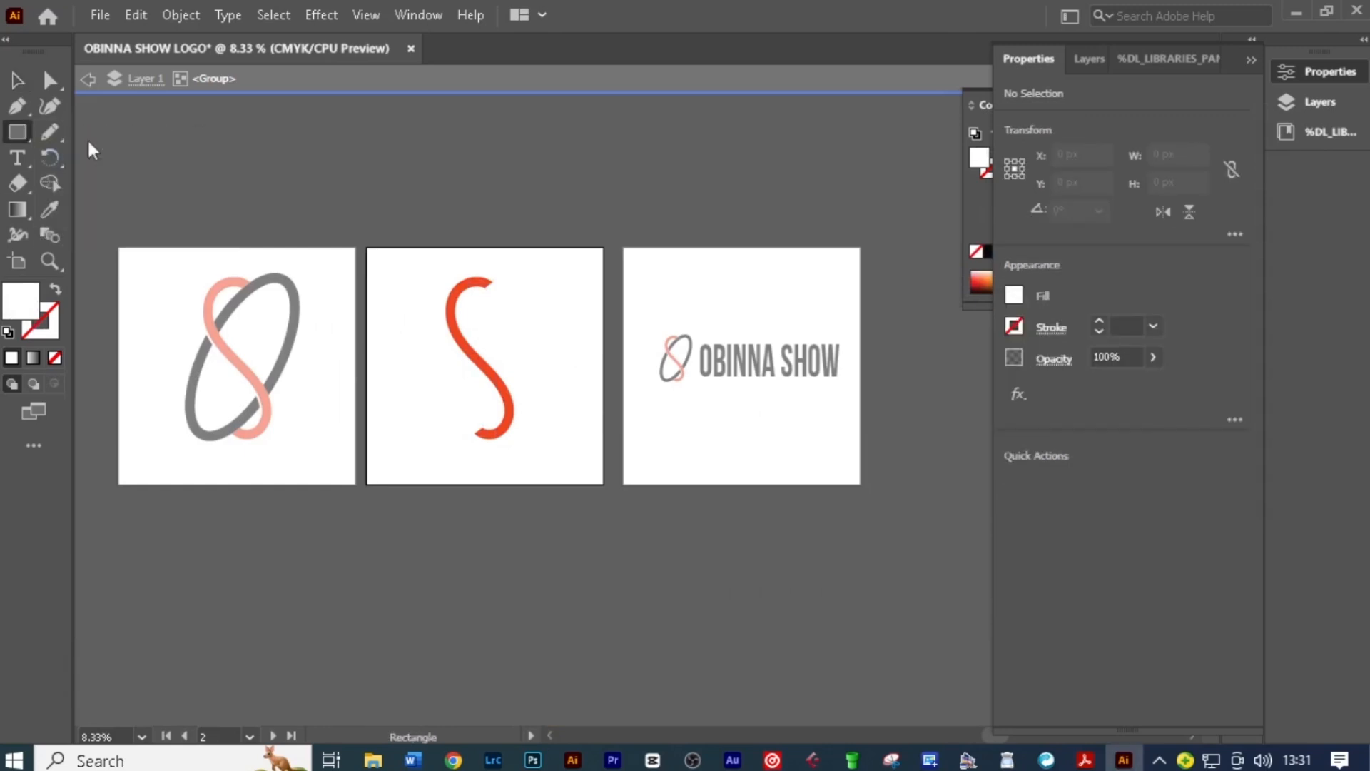
pyautogui.moveTo(602, 483); pyautogui.dragTo(603, 483)
pyautogui.doubleClick(20, 299)
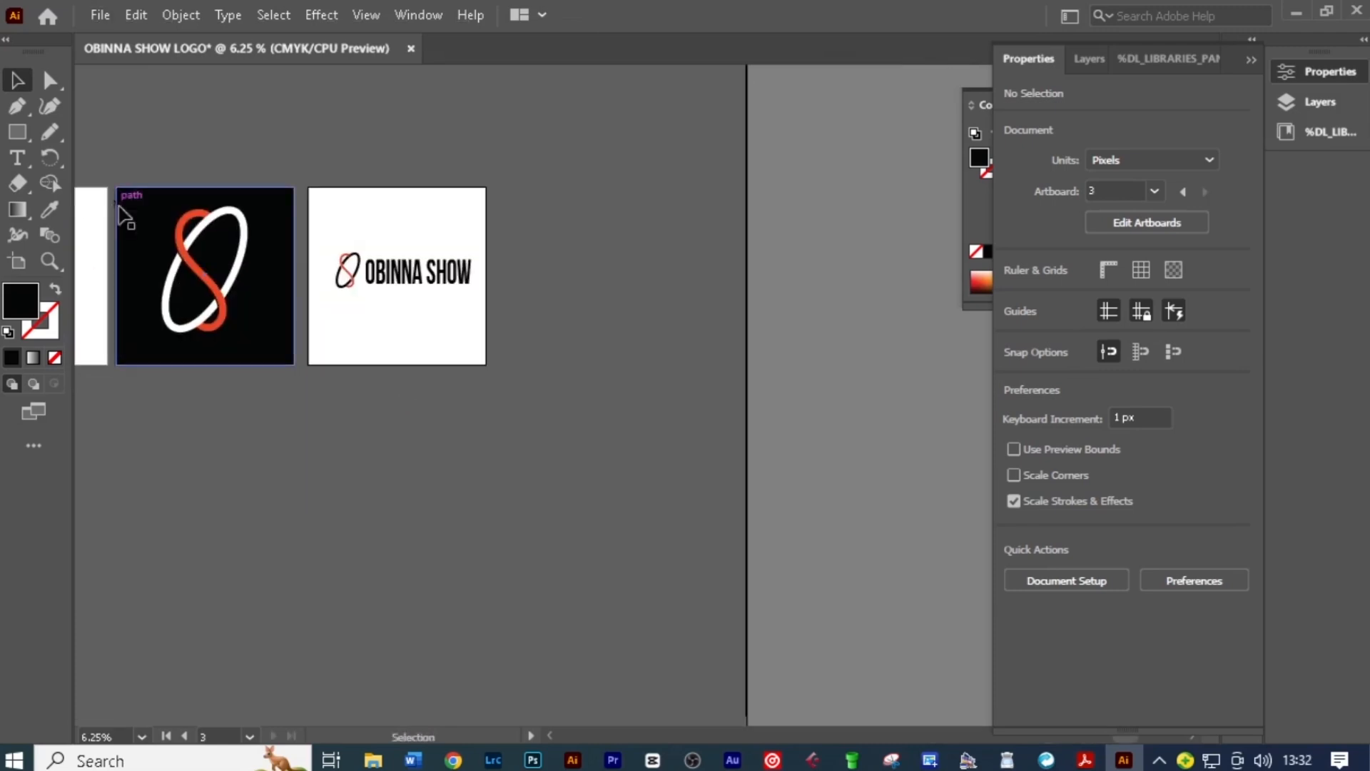
# Duplicate the lockup artboard to its right and stack an enlarged mark above the OBINNA SHOW text on the copy.
pyautogui.hotkey('shift', 'o')
pyautogui.moveTo(369, 349); pyautogui.dragTo(559, 349)
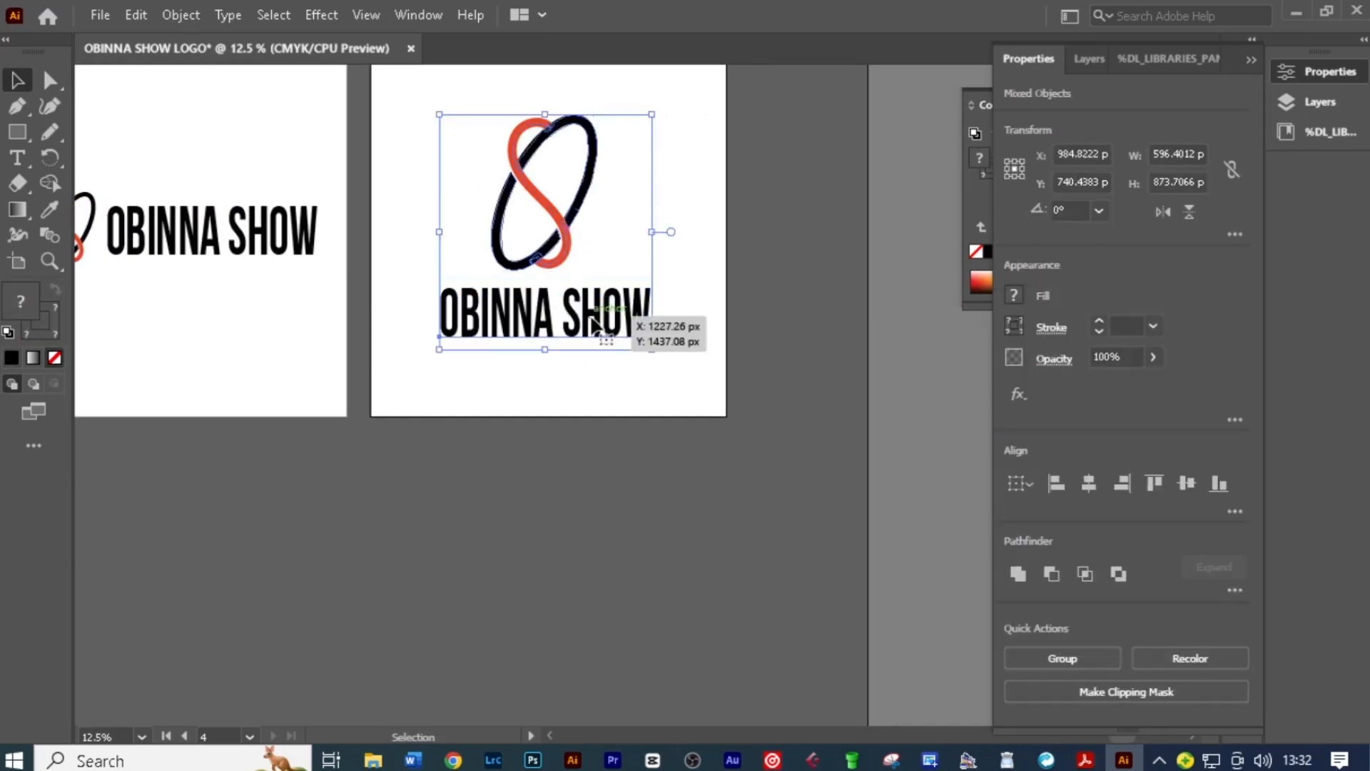
pyautogui.click(563, 330)
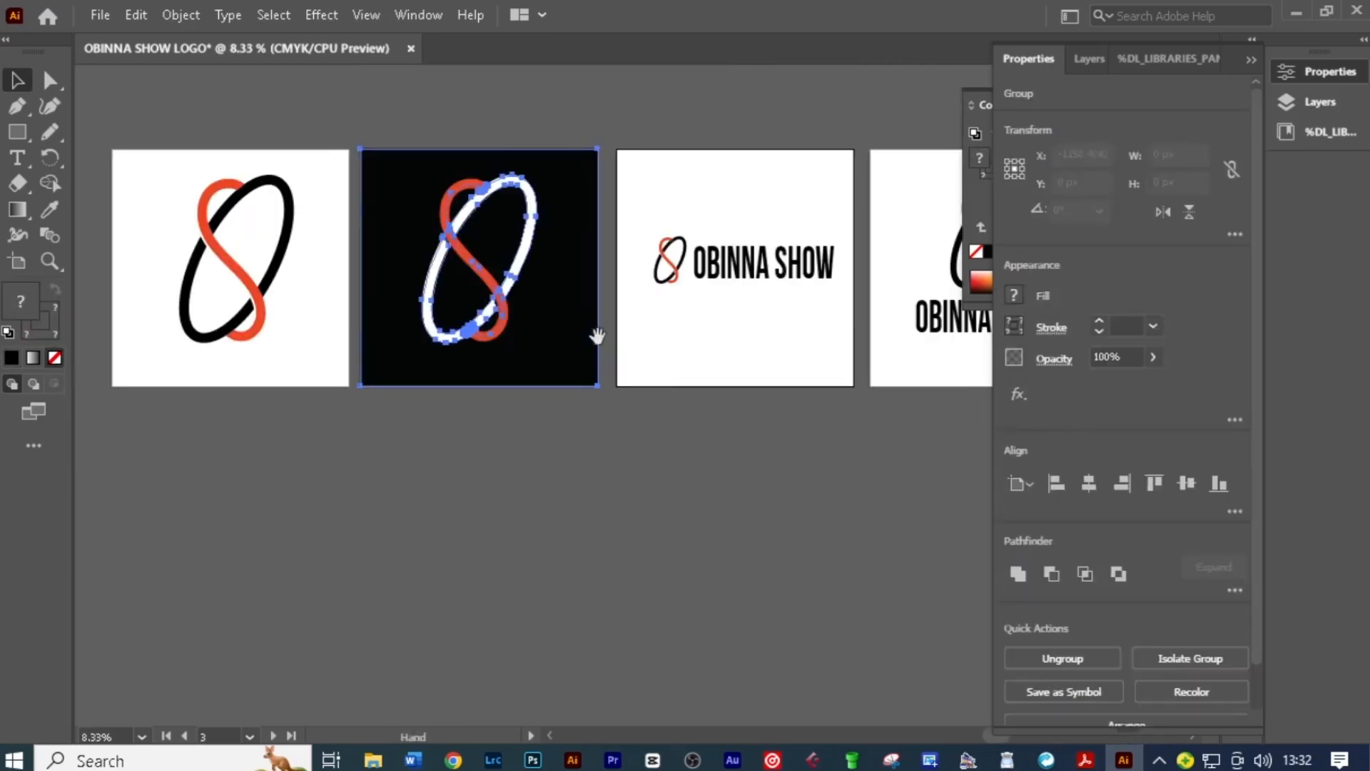
# Enlarge the stacked mark and OBINNA SHOW lockup on the fourth artboard.
pyautogui.click(732, 430)
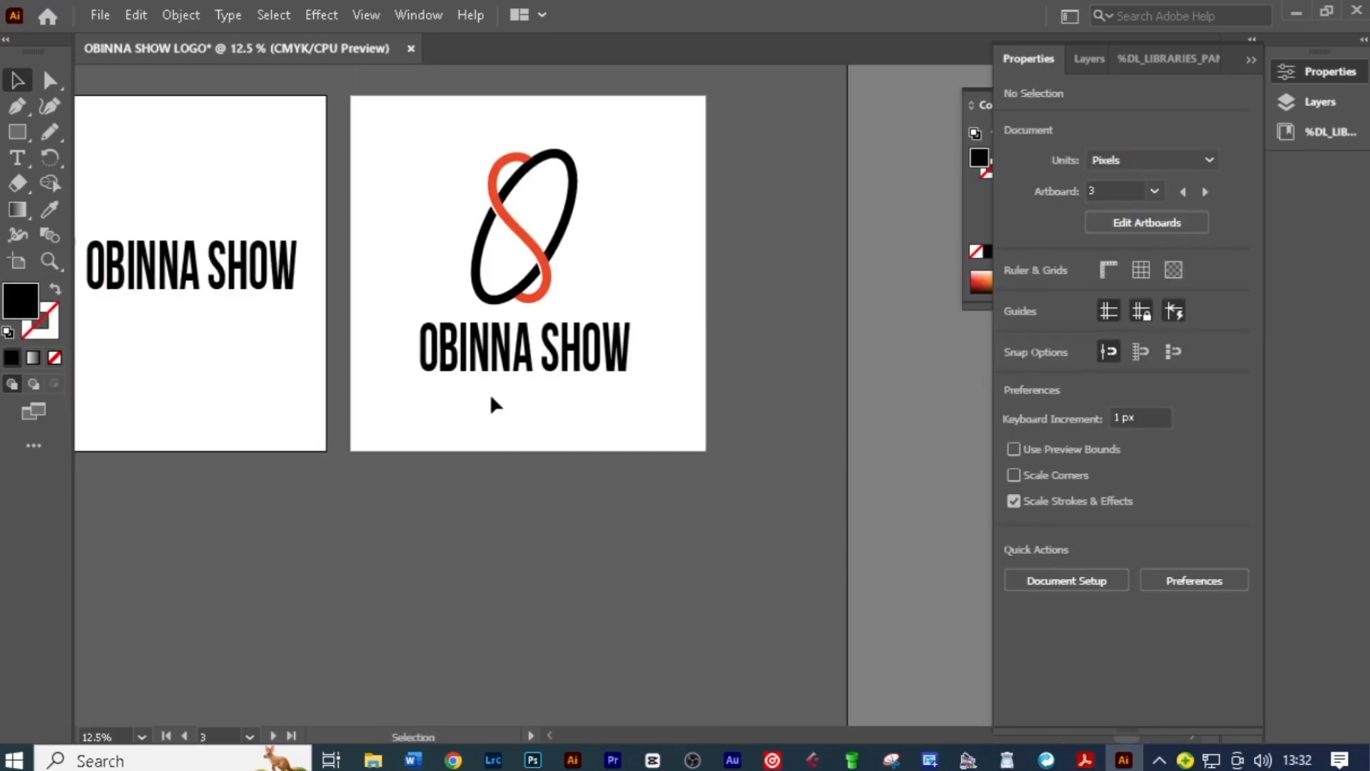
pyautogui.click(542, 364)
pyautogui.moveTo(614, 385); pyautogui.dragTo(667, 414)
pyautogui.click(526, 464)
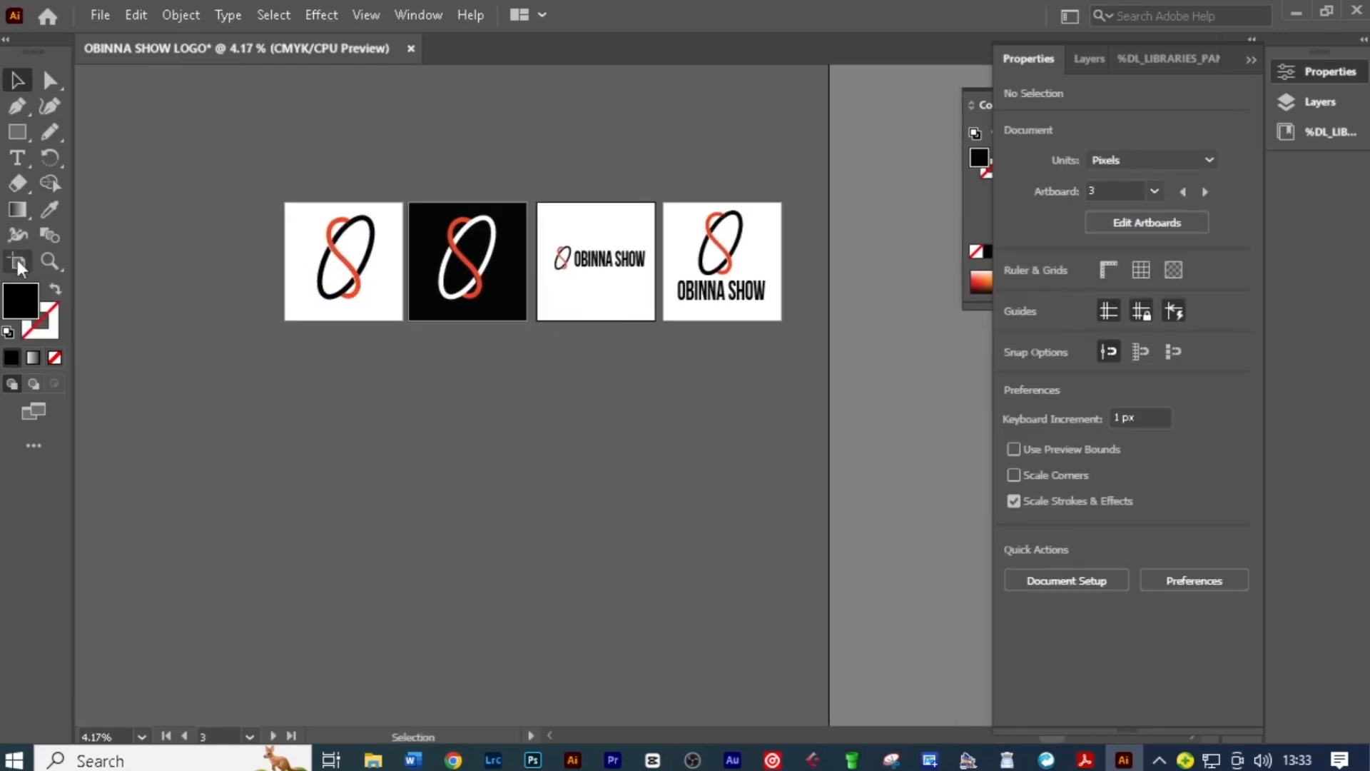
# Copy the horizontal lockup artboard below the first and enlarge its mark beside two-line OBINNA SHOW text, scaling the lockup to about 1521 by 994 px.
pyautogui.moveTo(597, 311); pyautogui.dragTo(348, 441)
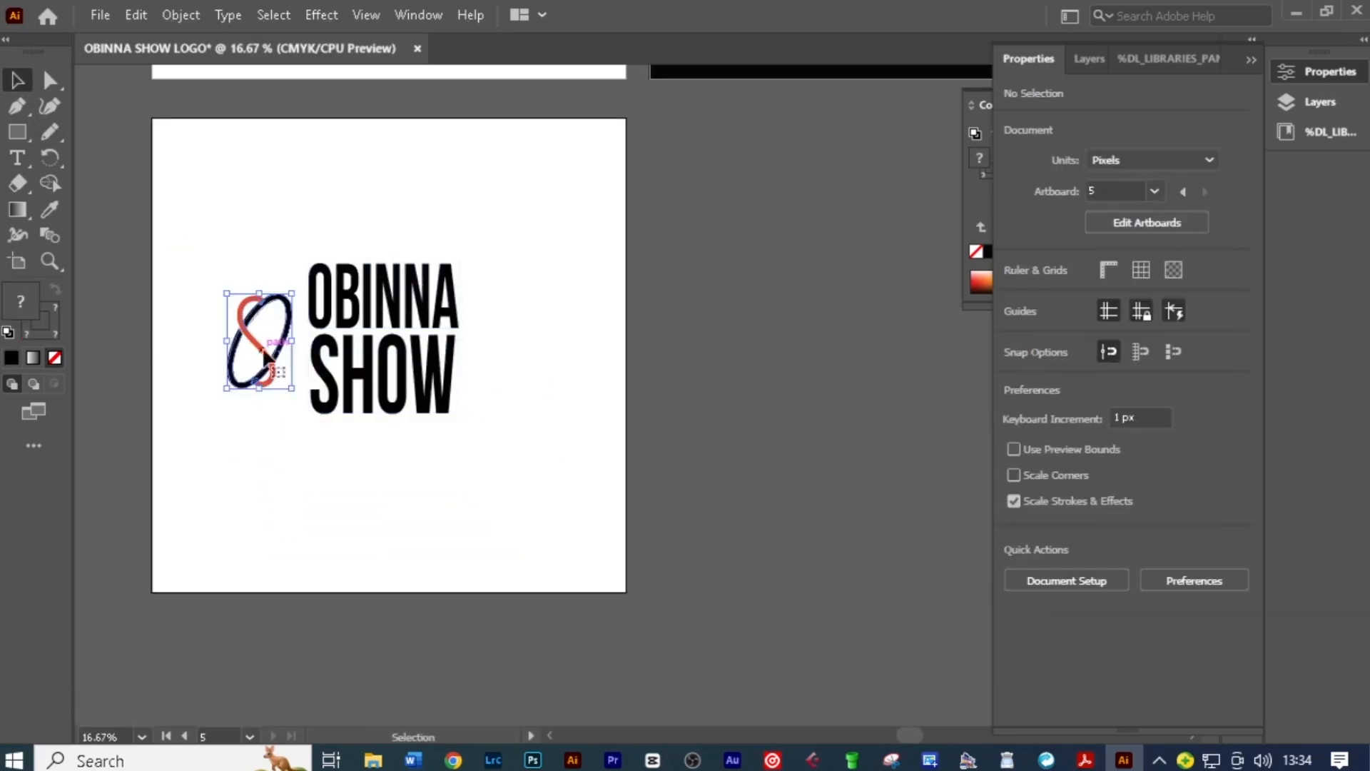
pyautogui.moveTo(306, 425); pyautogui.dragTo(261, 397)
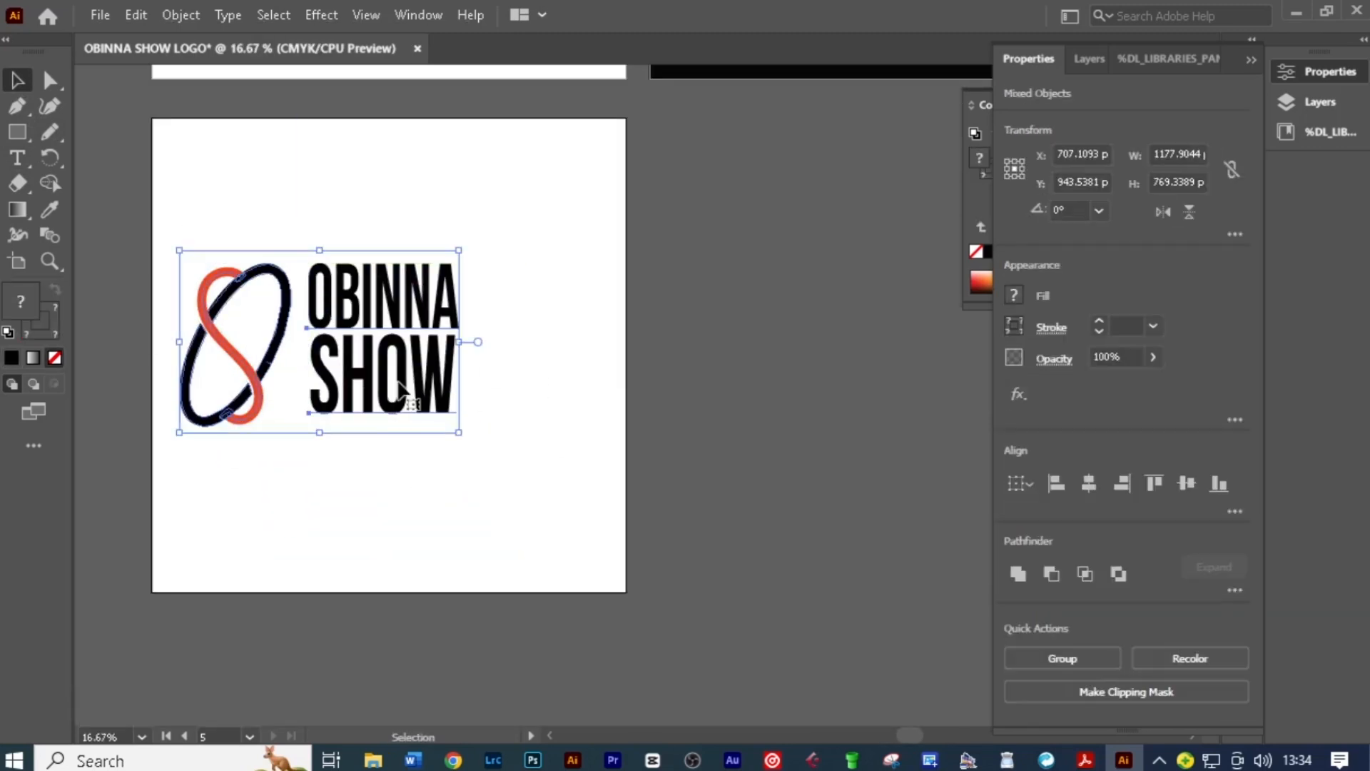
pyautogui.moveTo(459, 428); pyautogui.dragTo(581, 511)
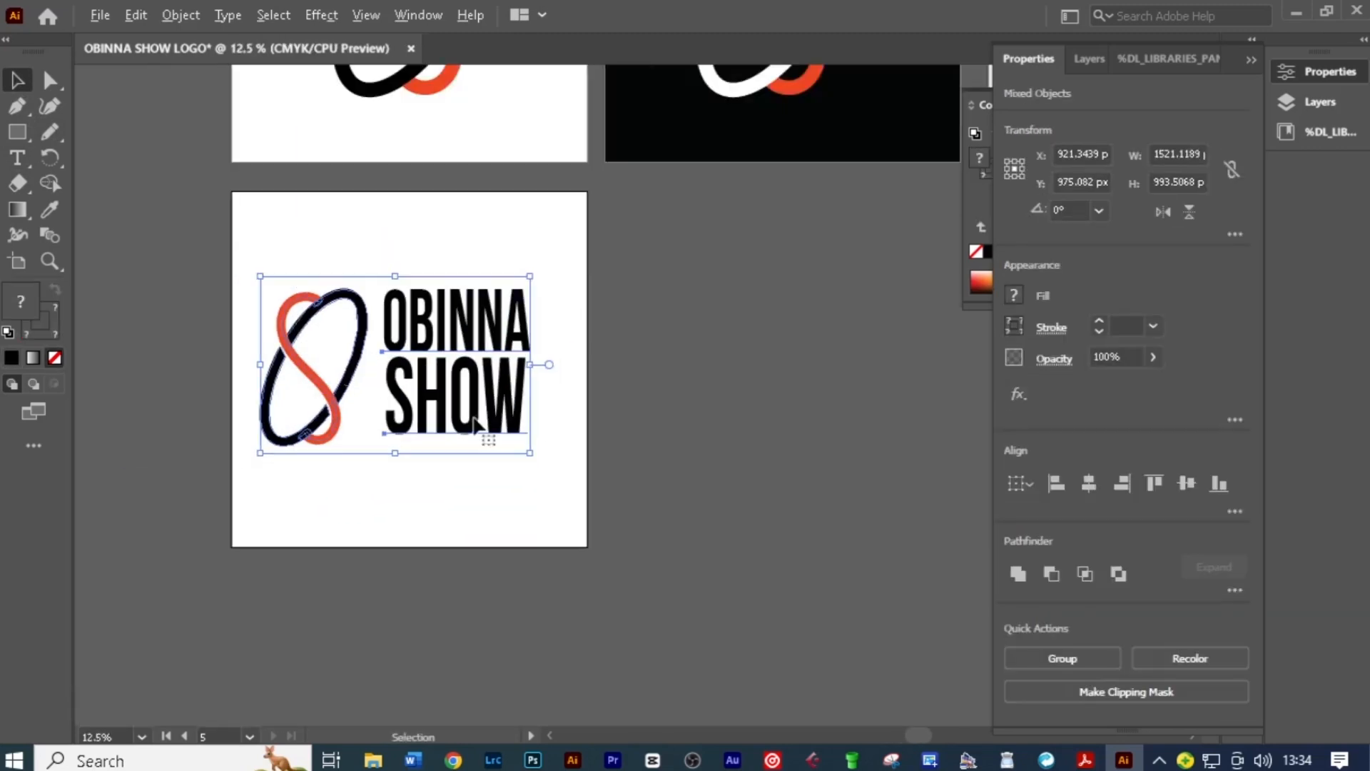
pyautogui.click(449, 468)
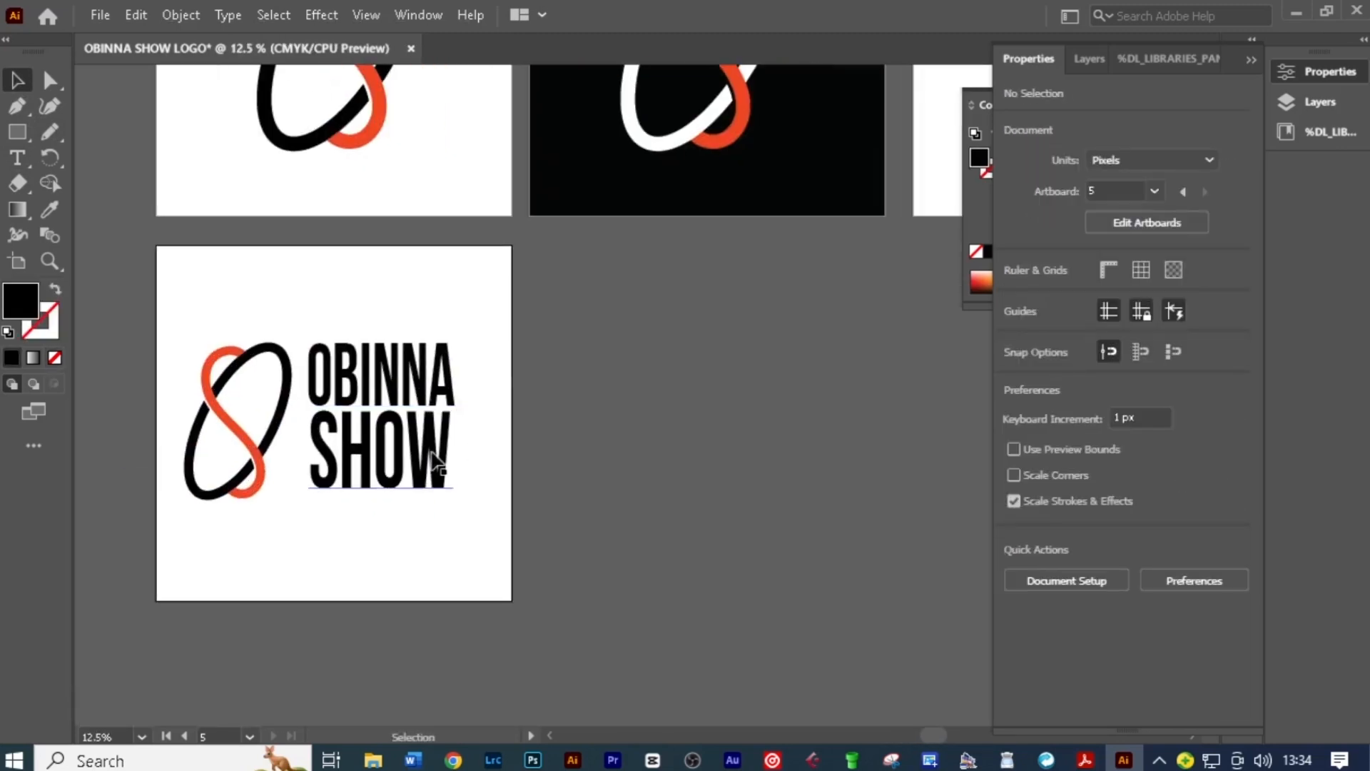
# Recolour the word SHOW in the fifth artboard's lockup with the mark's brand orange.
pyautogui.click(437, 464)
pyautogui.press('i')
pyautogui.hotkey('ctrl', '-')
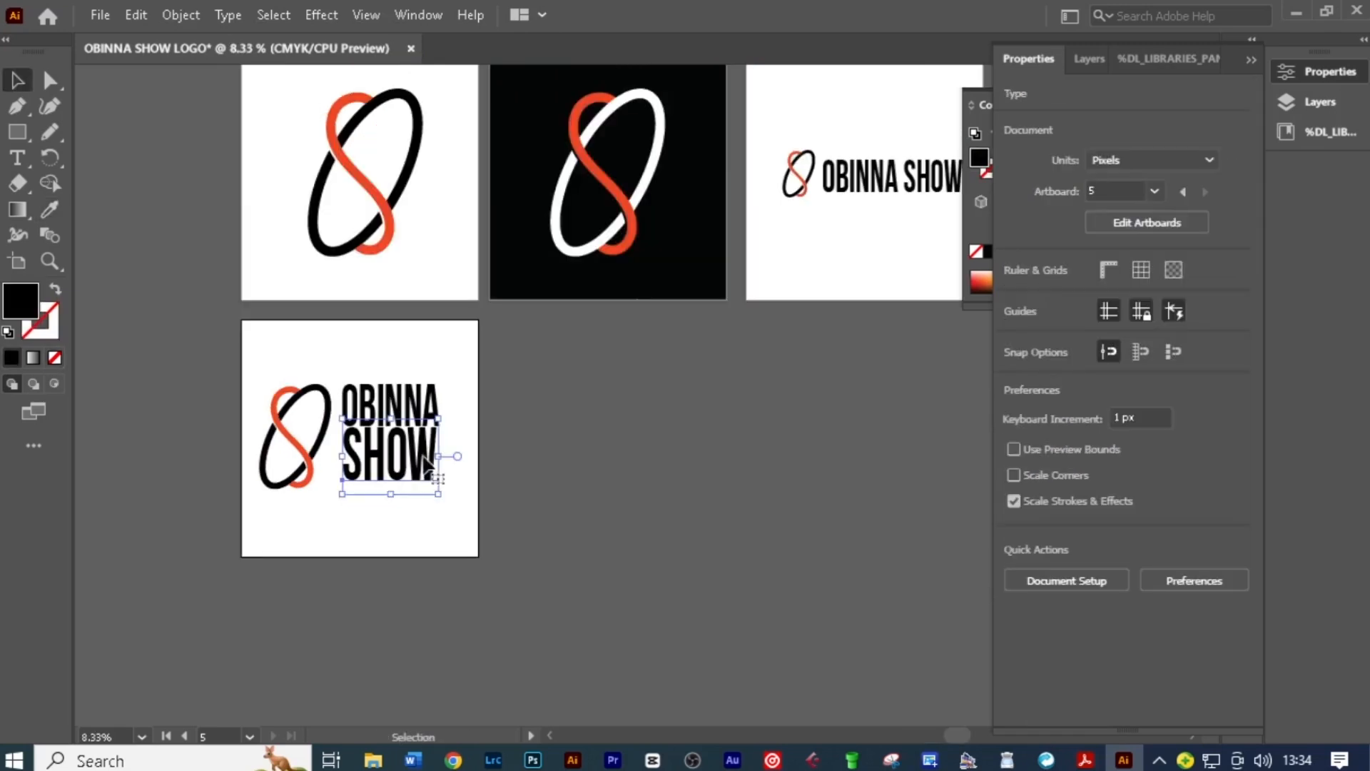
pyautogui.press('v')
pyautogui.click(314, 385)
pyautogui.doubleClick(288, 438)
pyautogui.doubleClick(20, 299)
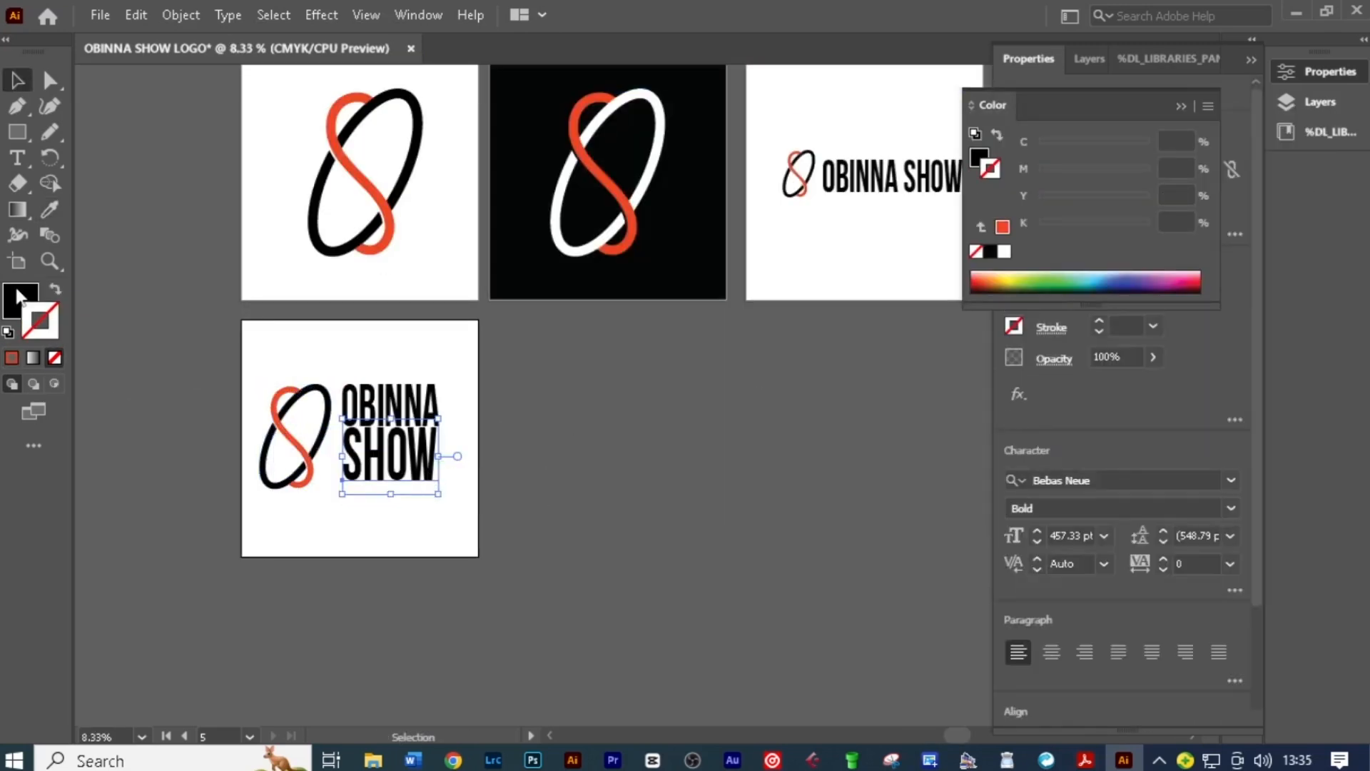
pyautogui.doubleClick(21, 300)
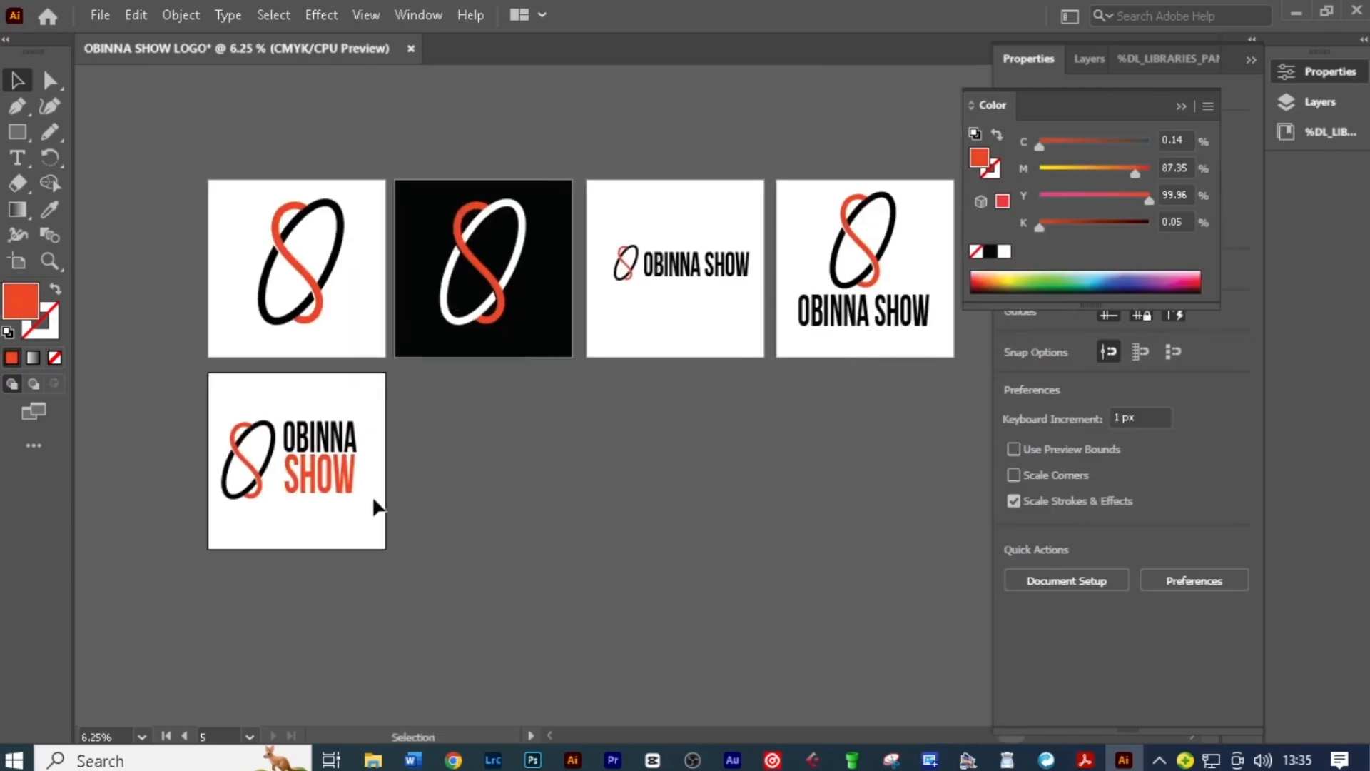
# Apply the same orange to the word SHOW on the third and fourth artboards.
pyautogui.hotkey('ctrl', '-')
pyautogui.hotkey('ctrl', '+')
pyautogui.hotkey('ctrl', '+')
pyautogui.hotkey('ctrl', '+')
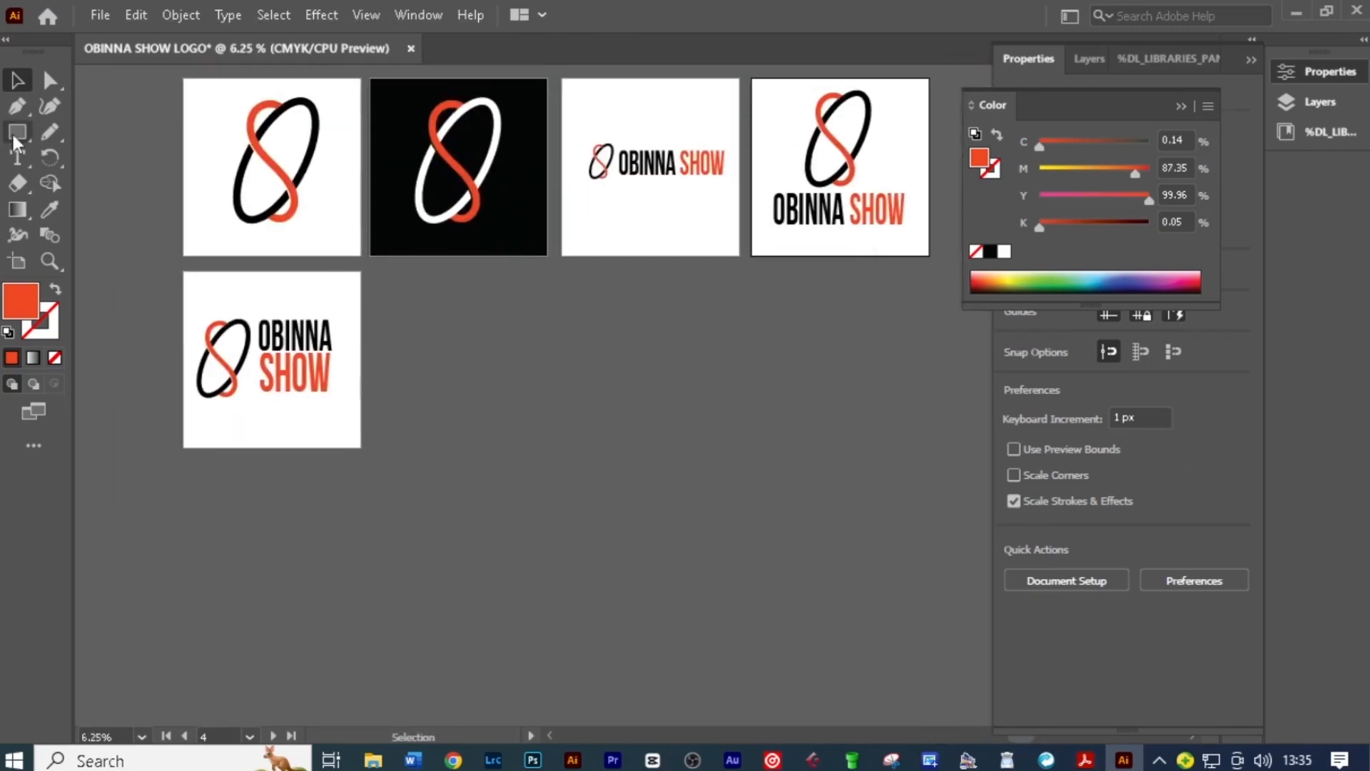
# Duplicate the fifth artboard to its right, clear the copied lockup and scale the presenter photo to cover the new artboard.
pyautogui.hotkey('shift', 'o')
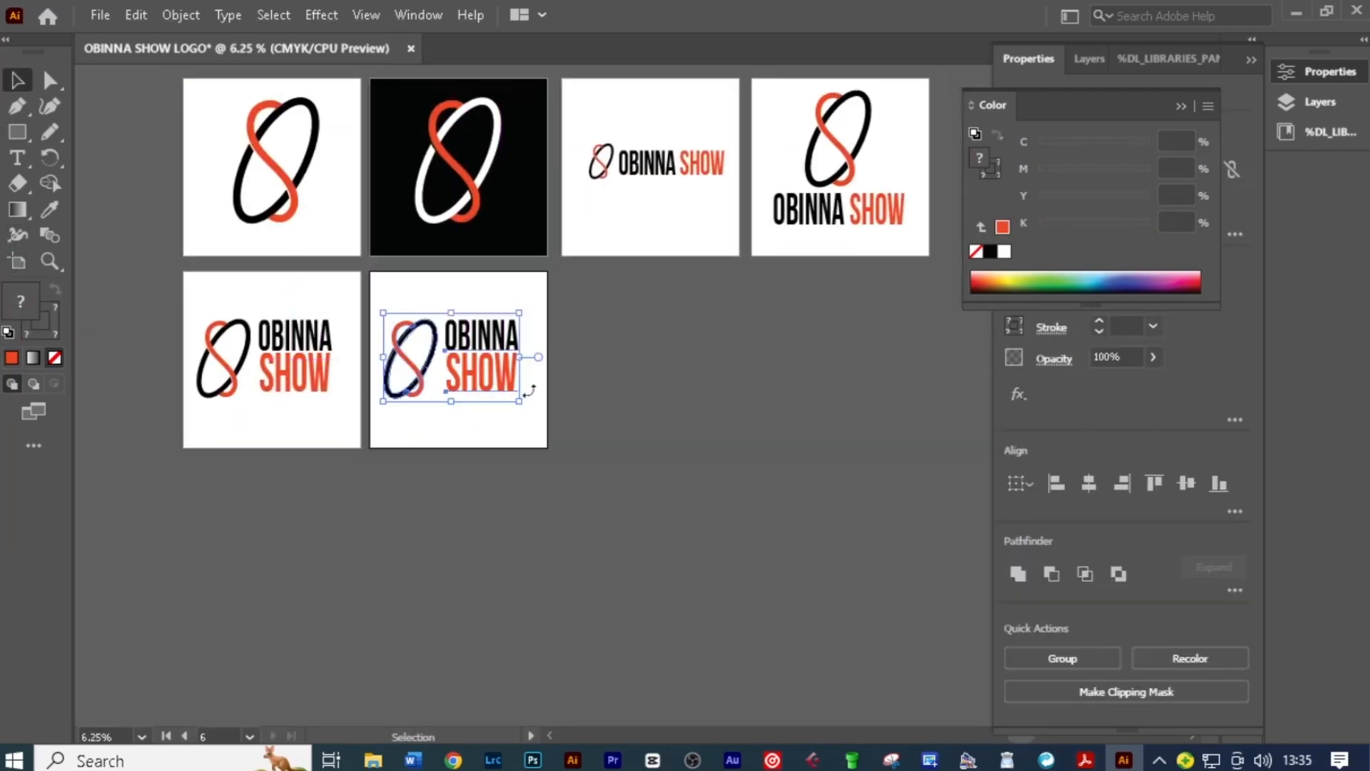
pyautogui.press('Delete')
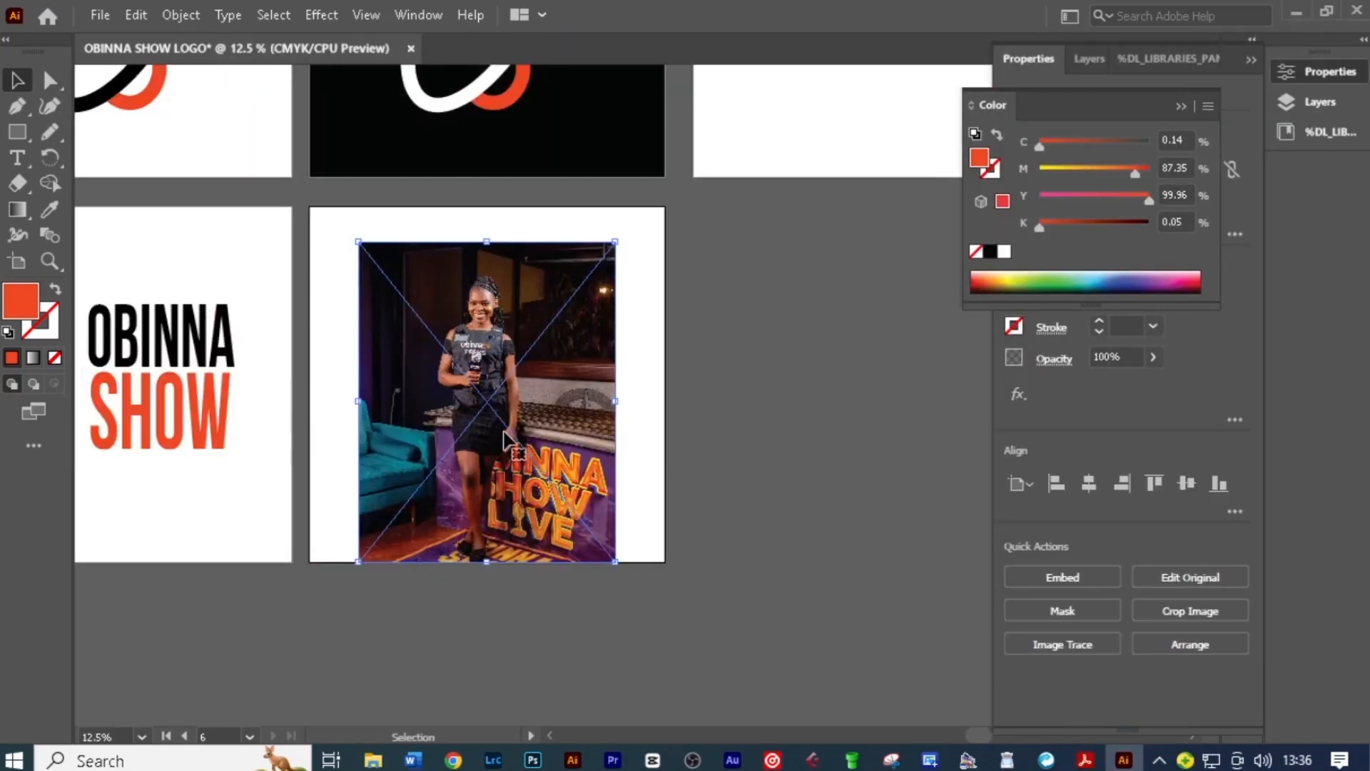
pyautogui.moveTo(536, 462); pyautogui.dragTo(434, 381)
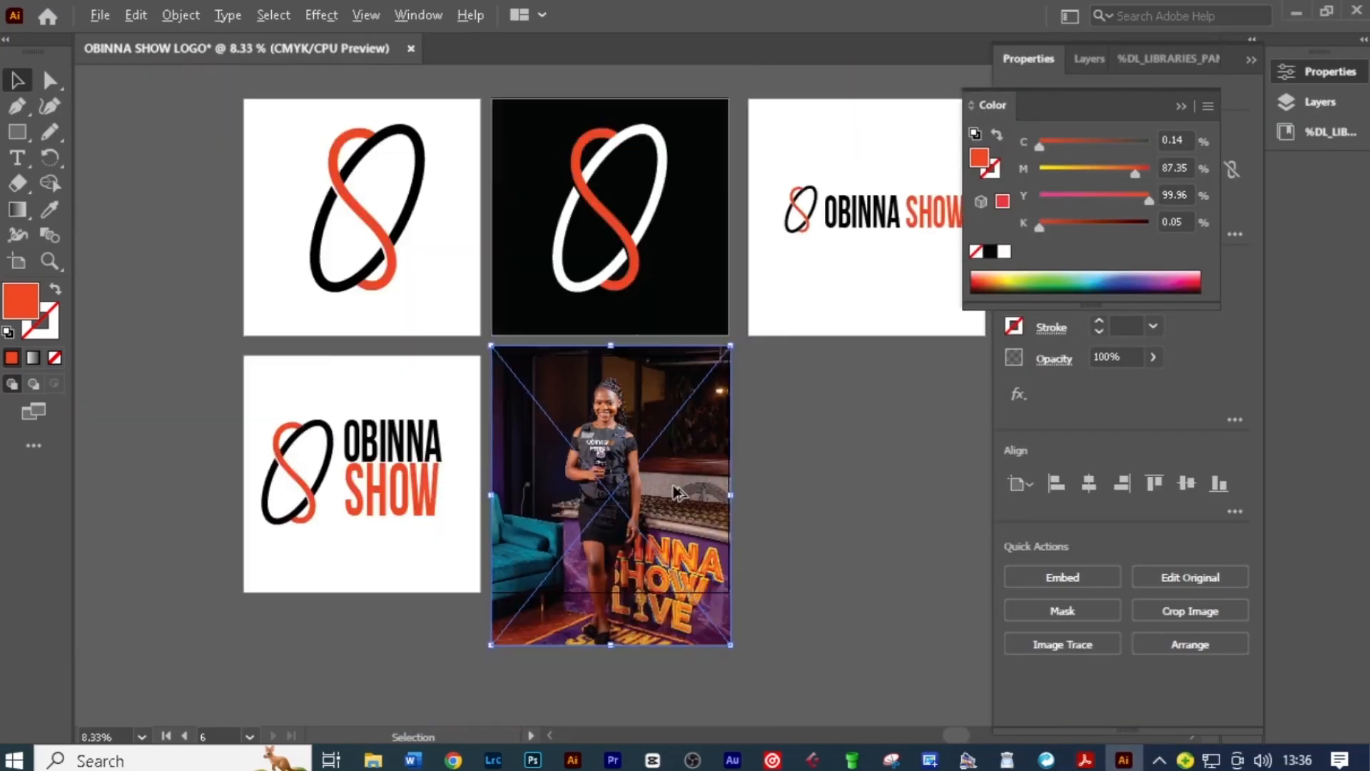
pyautogui.moveTo(728, 649); pyautogui.dragTo(655, 559)
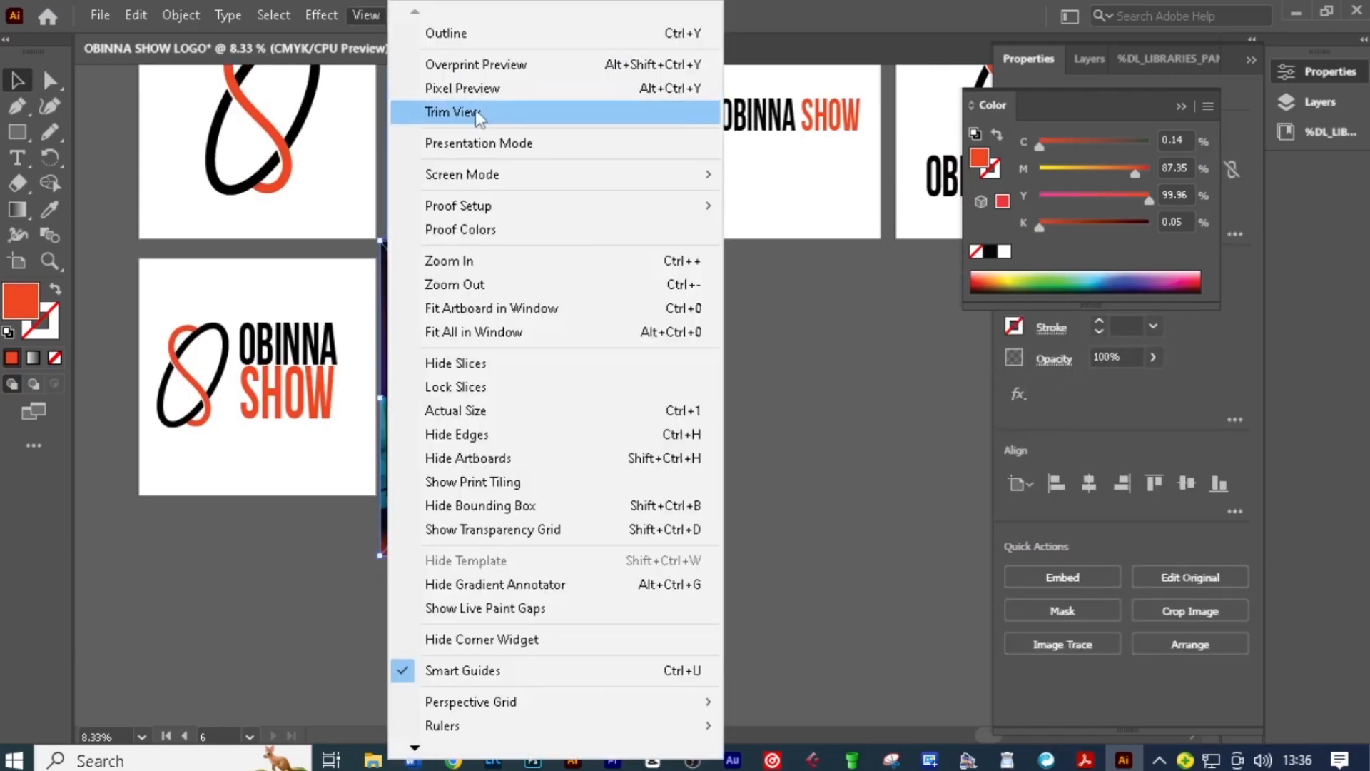
pyautogui.click(504, 107)
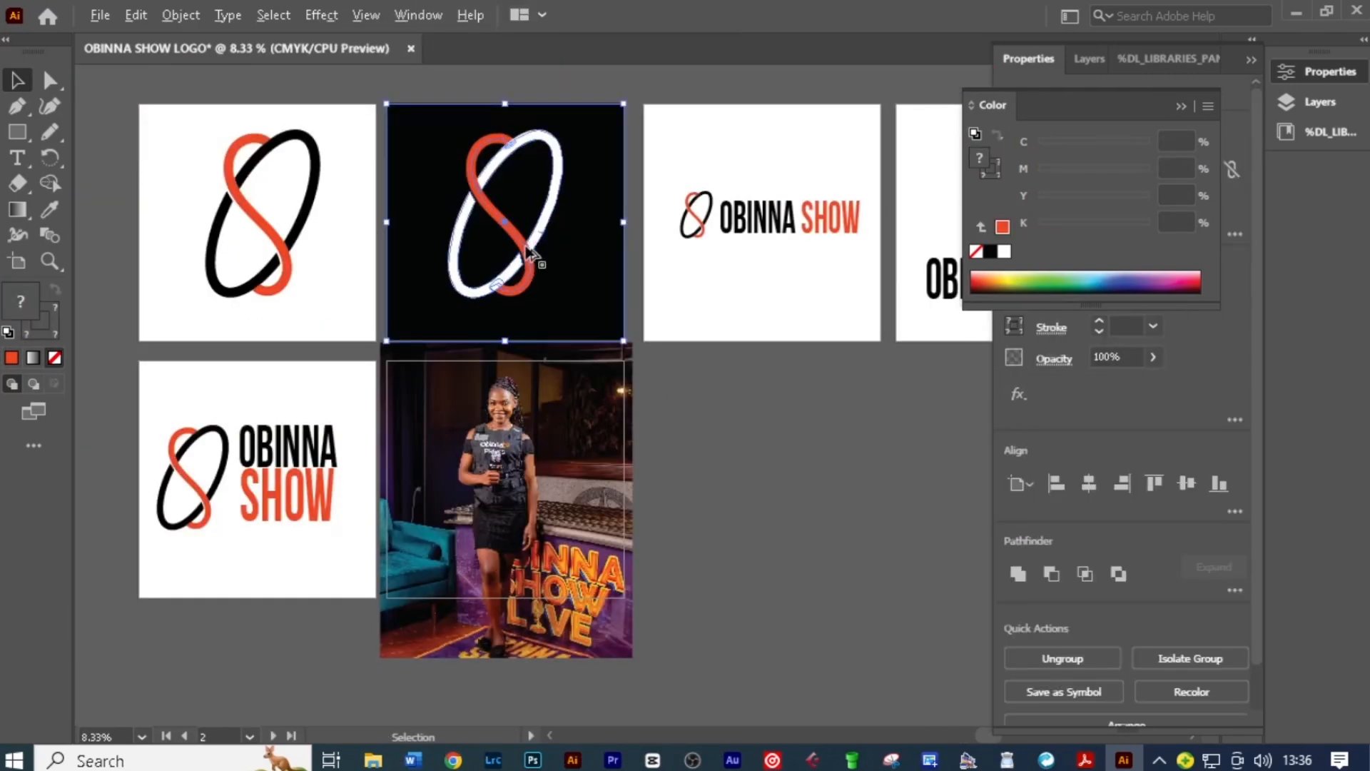
# Copy the white and orange mark onto the presenter's vest and shrink it to sit above the chest lettering.
pyautogui.moveTo(532, 253); pyautogui.dragTo(776, 460)
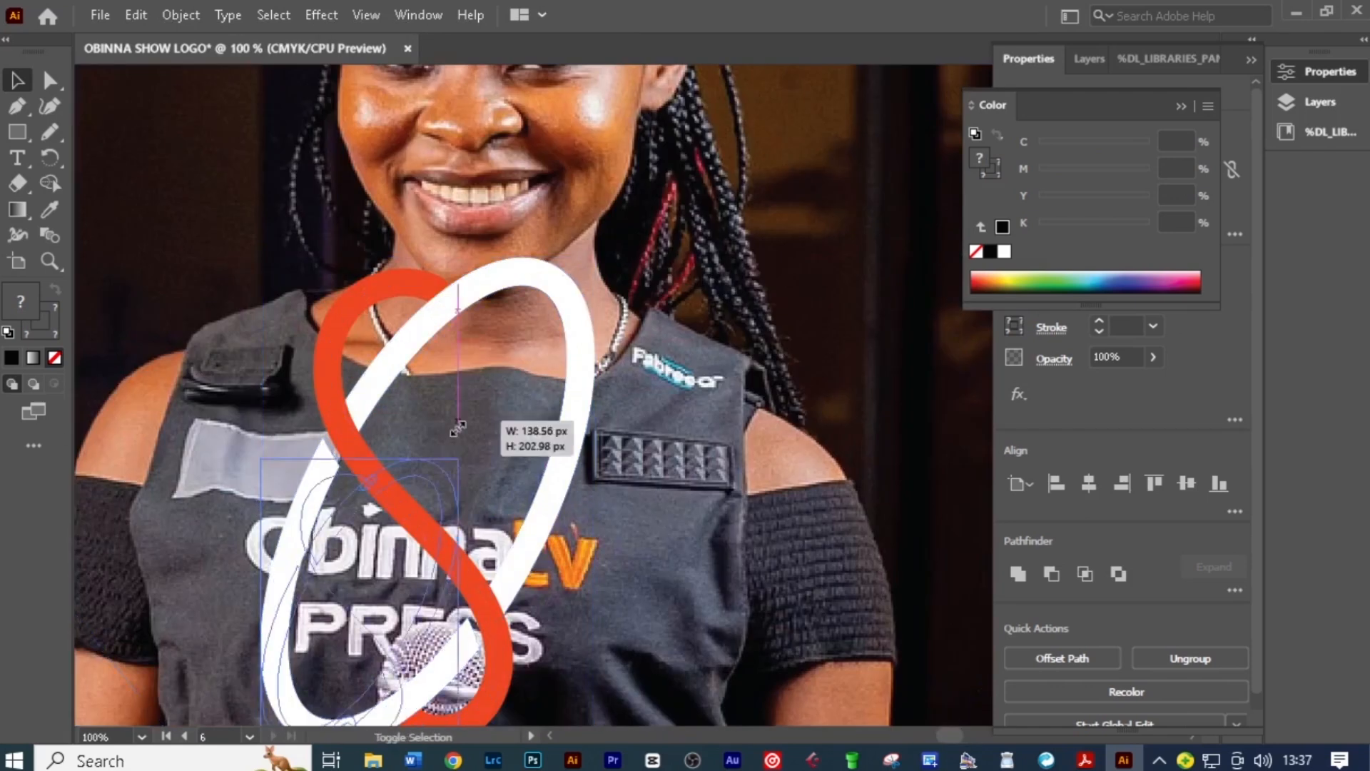
pyautogui.moveTo(457, 435); pyautogui.dragTo(474, 373)
pyautogui.scroll(2, 463, 465)
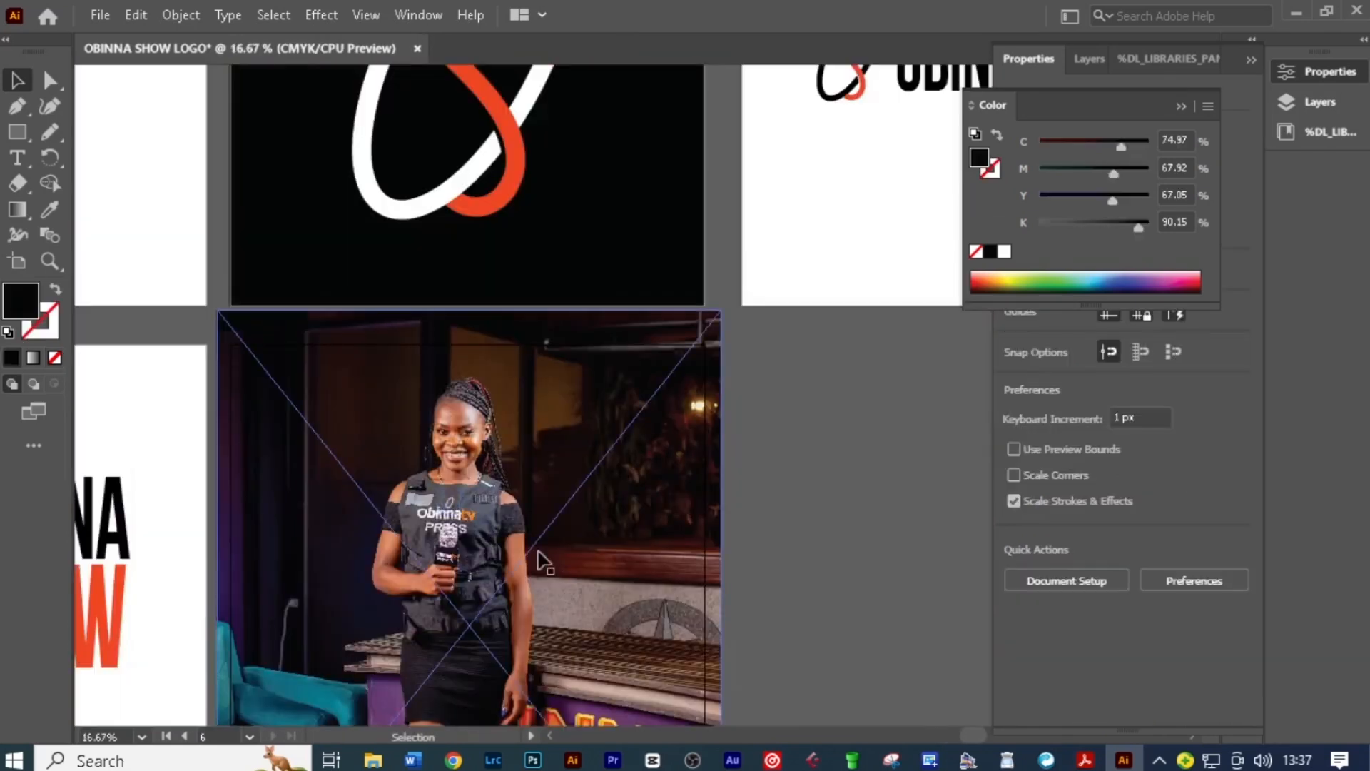
pyautogui.scroll(2, 495, 351)
pyautogui.scroll(-3, 495, 351)
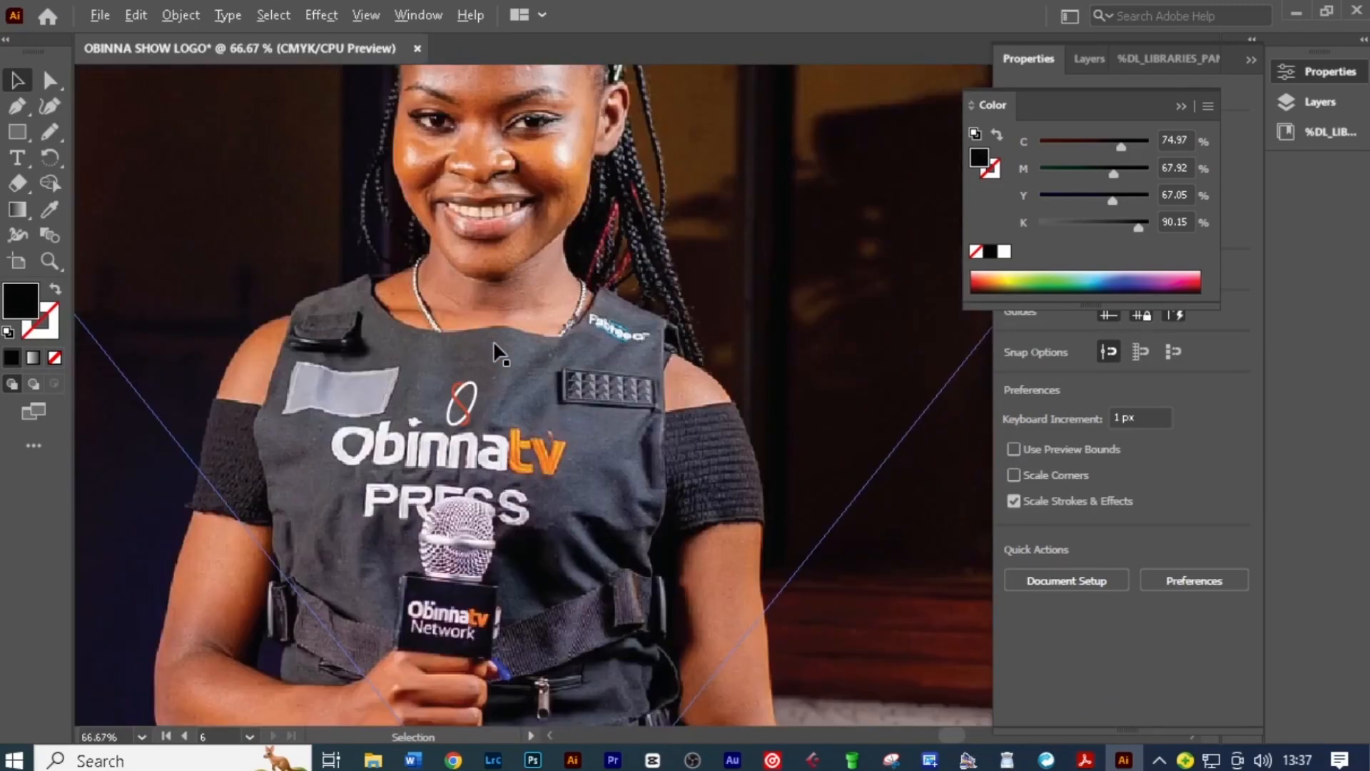
# Copy the small vest mark onto the microphone cube and shrink it to fit above the cube's lettering.
pyautogui.click(470, 389)
pyautogui.scroll(3, 470, 489)
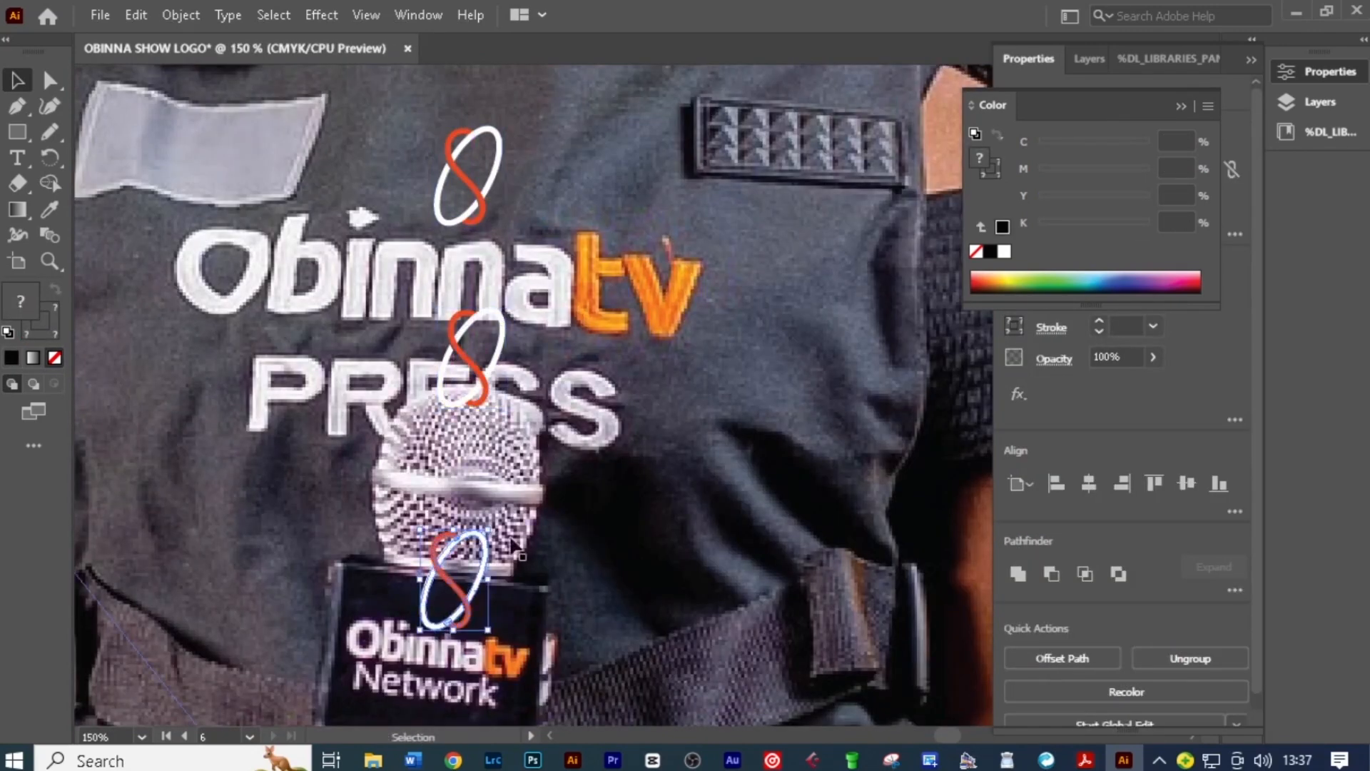
pyautogui.moveTo(476, 612); pyautogui.dragTo(475, 613)
pyautogui.scroll(4, 475, 613)
pyautogui.moveTo(495, 480); pyautogui.dragTo(492, 482)
pyautogui.scroll(-4, 471, 514)
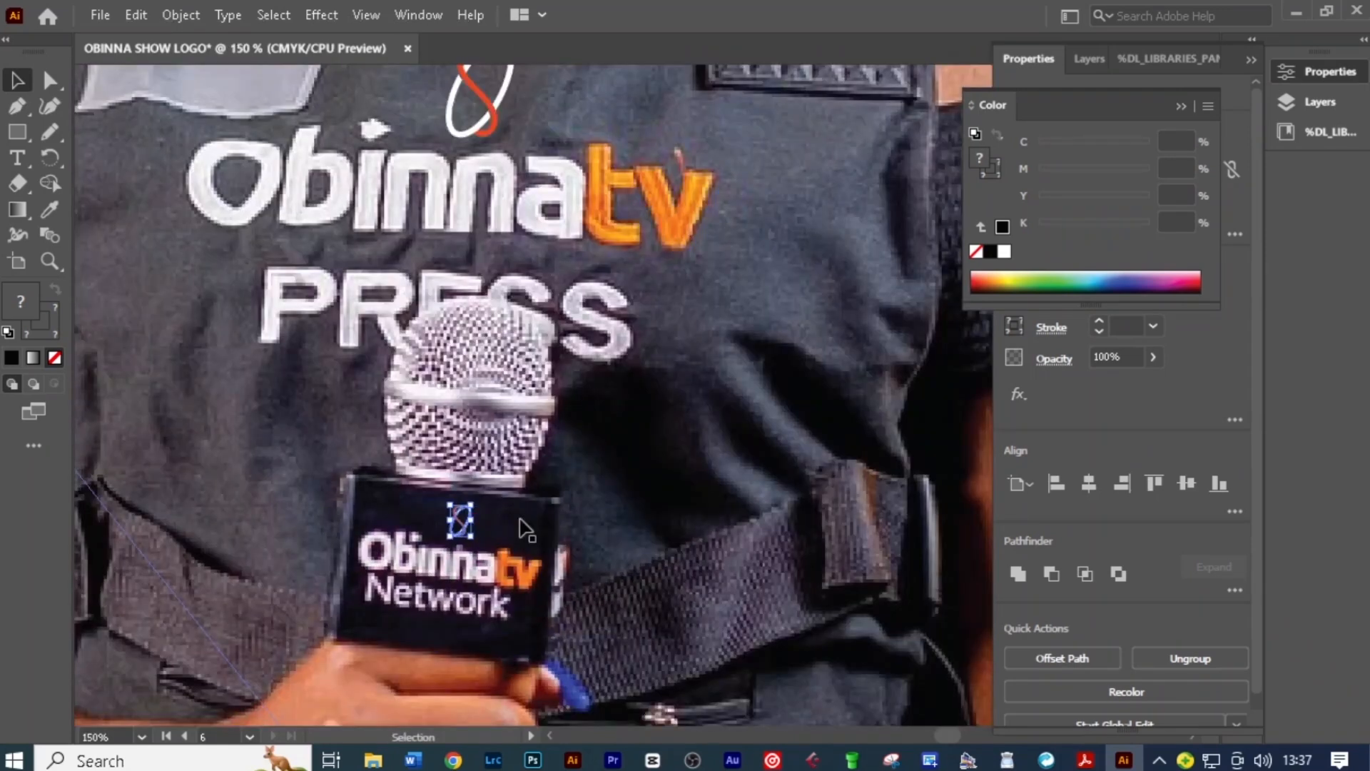
pyautogui.click(470, 530)
pyautogui.scroll(-8, 469, 529)
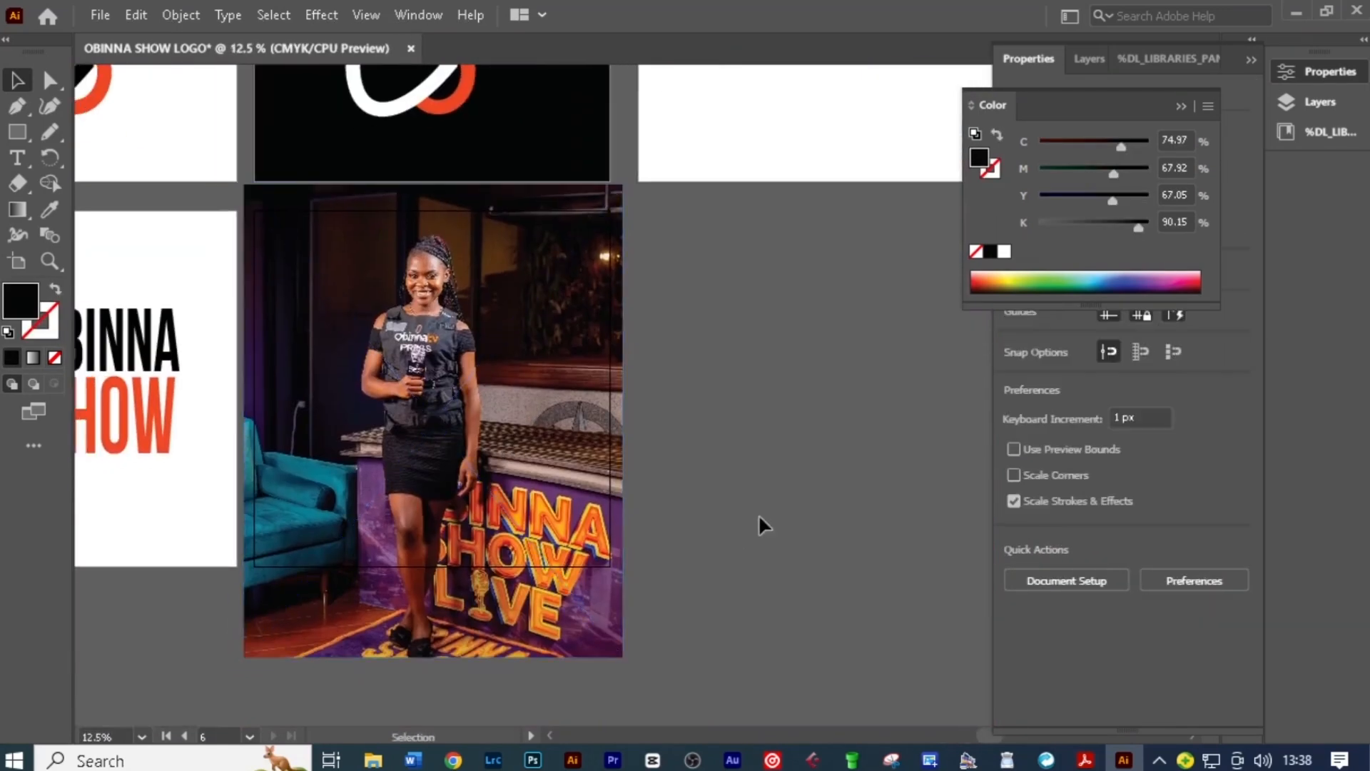
pyautogui.click(663, 371)
pyautogui.scroll(2, 521, 428)
pyautogui.scroll(-3, 521, 428)
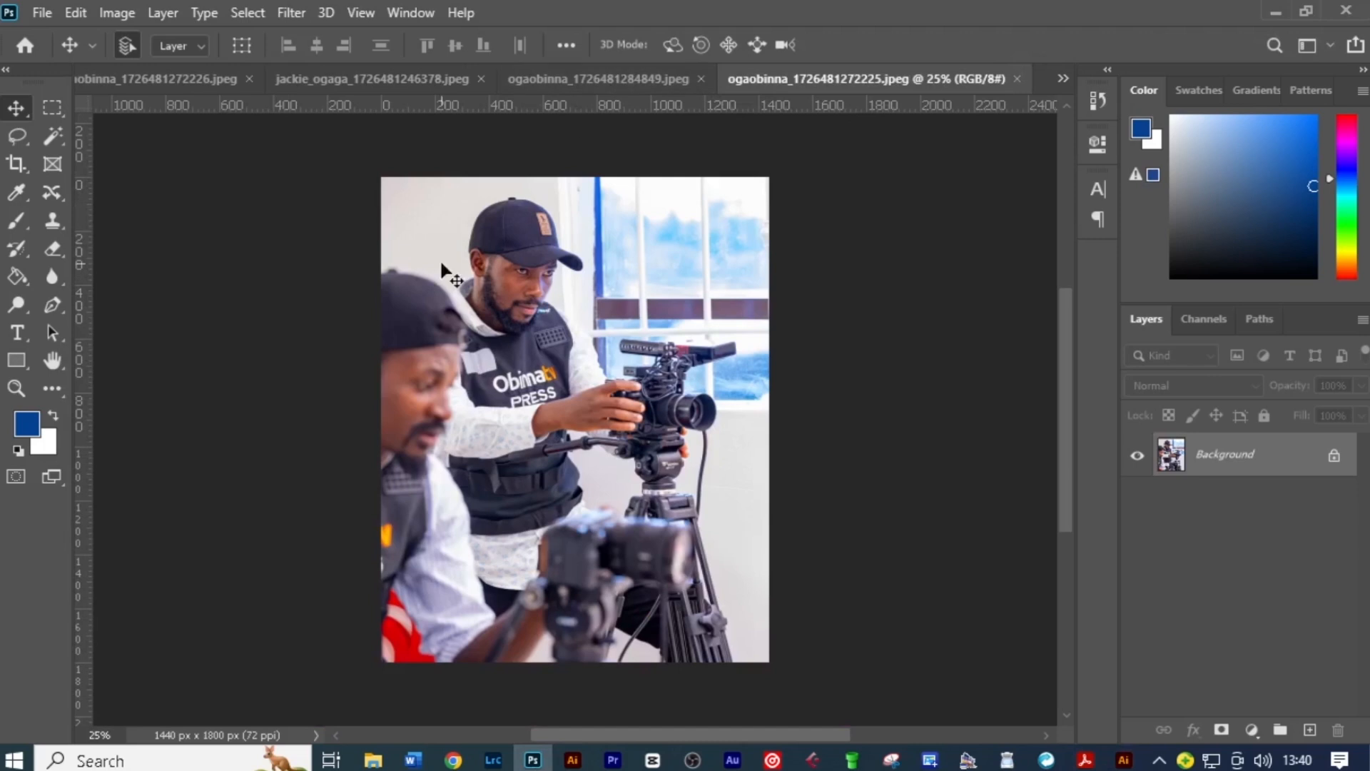
# Look through the open crew photos in Photoshop and examine the close-up of the cameraman wearing a backwards cap.
pyautogui.click(556, 80)
pyautogui.click(400, 80)
pyautogui.click(165, 84)
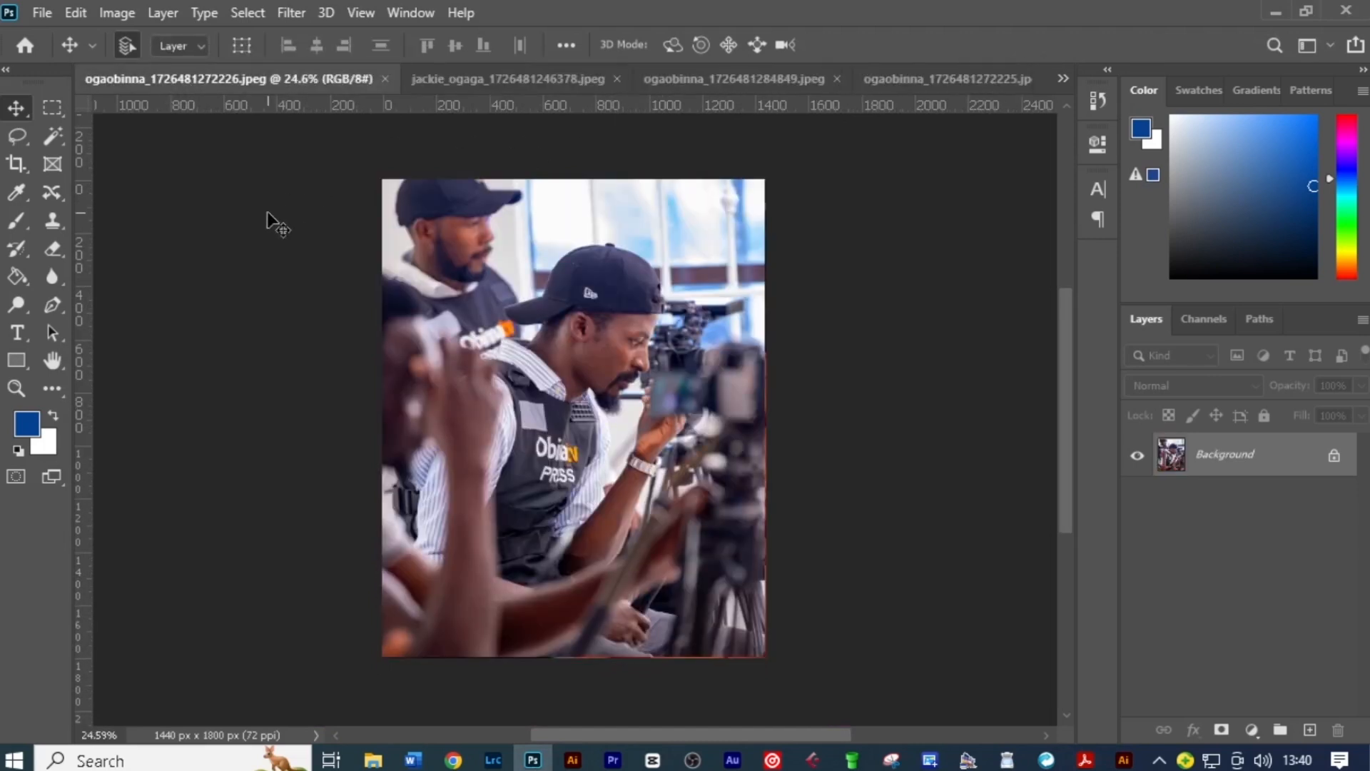
pyautogui.scroll(6, 608, 300)
pyautogui.scroll(-6, 608, 299)
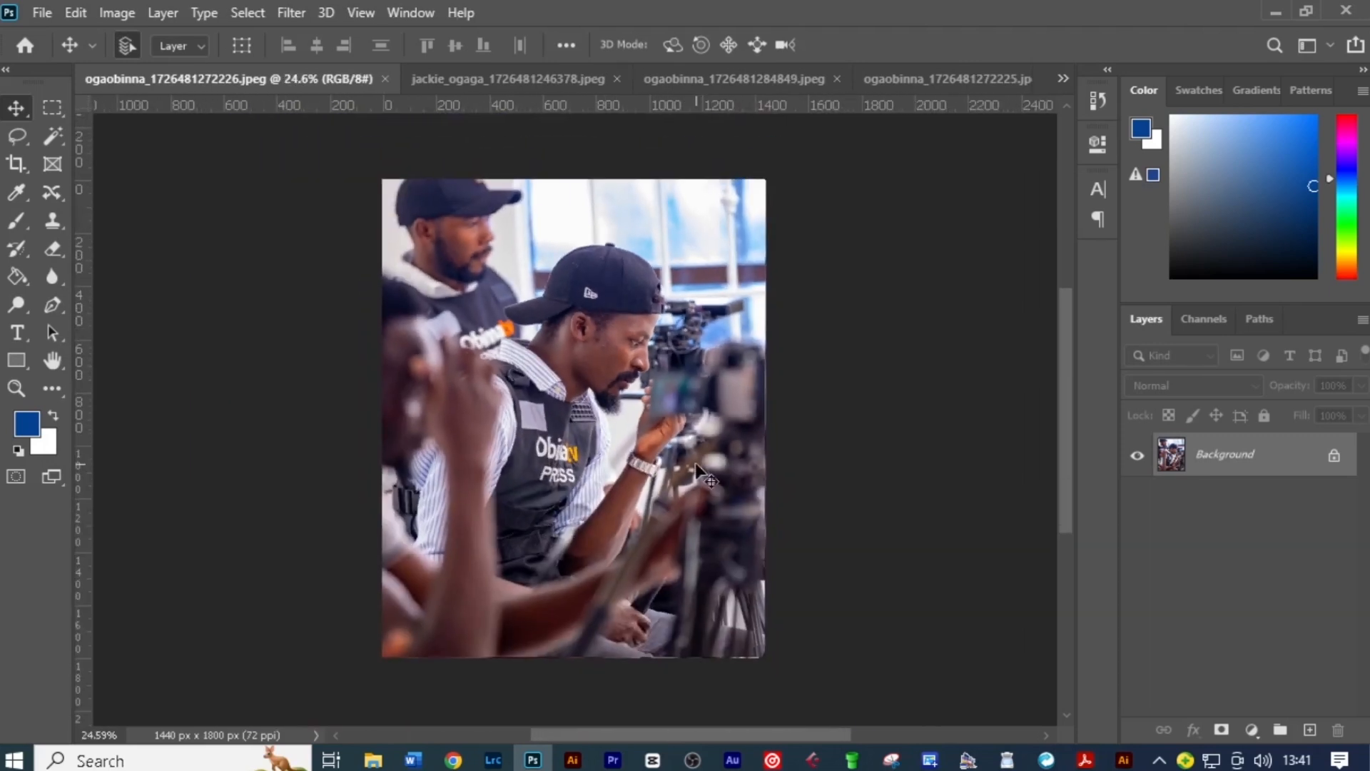
# Switch back to Illustrator and delete the black rectangle behind the white and orange mark on the second artboard.
pyautogui.click(1117, 760)
pyautogui.click(503, 619)
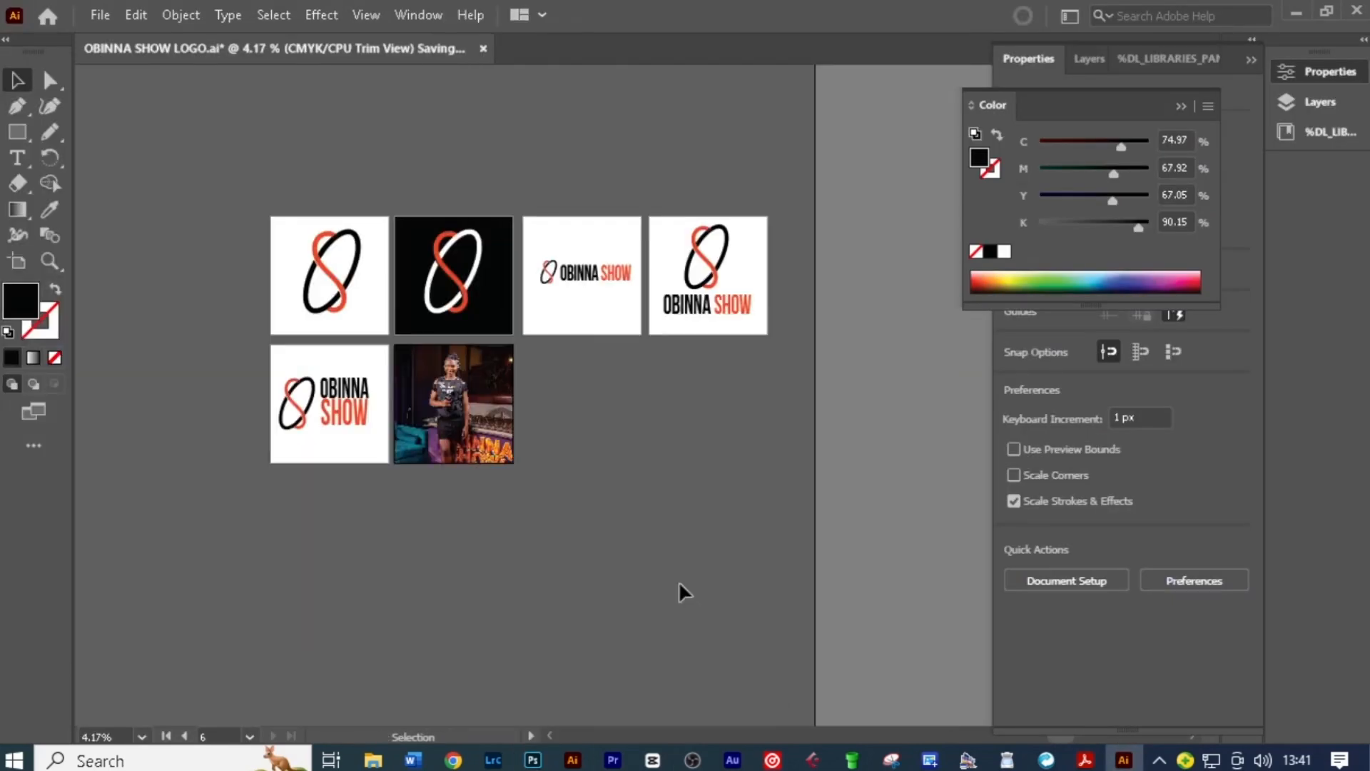
pyautogui.scroll(5, 321, 278)
pyautogui.moveTo(667, 378); pyautogui.dragTo(277, 465)
pyautogui.scroll(-1, 278, 465)
pyautogui.click(701, 491)
pyautogui.doubleClick(751, 517)
pyautogui.click(751, 516)
pyautogui.press('Delete')
pyautogui.click(100, 14)
pyautogui.click(437, 428)
pyautogui.click(145, 664)
pyautogui.click(163, 601)
pyautogui.click(1284, 702)
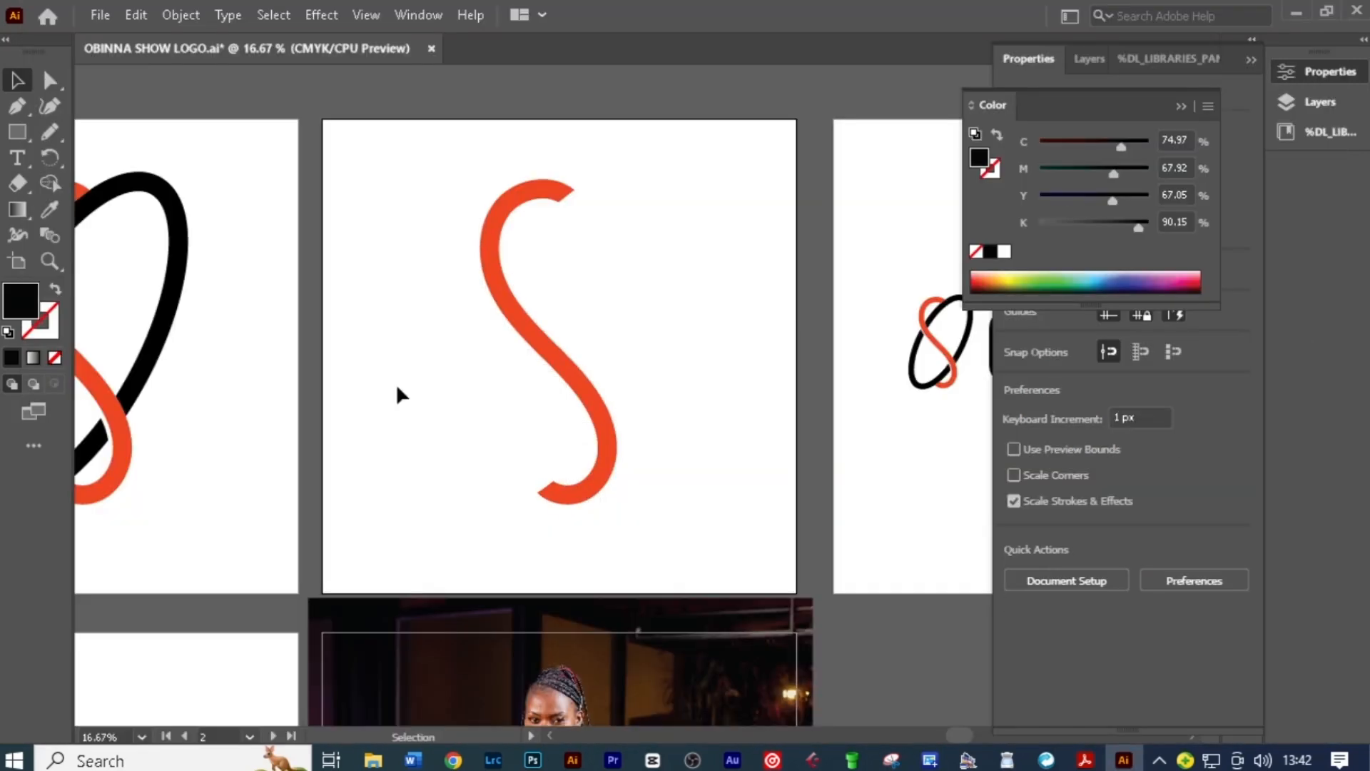
# Export the second artboard for web as a transparent 2000 x 2000 px PNG-24 named OBINNA-SHOW-LOGO-1 in the PNG folder.
pyautogui.click(100, 14)
pyautogui.click(466, 489)
pyautogui.click(146, 665)
pyautogui.click(171, 643)
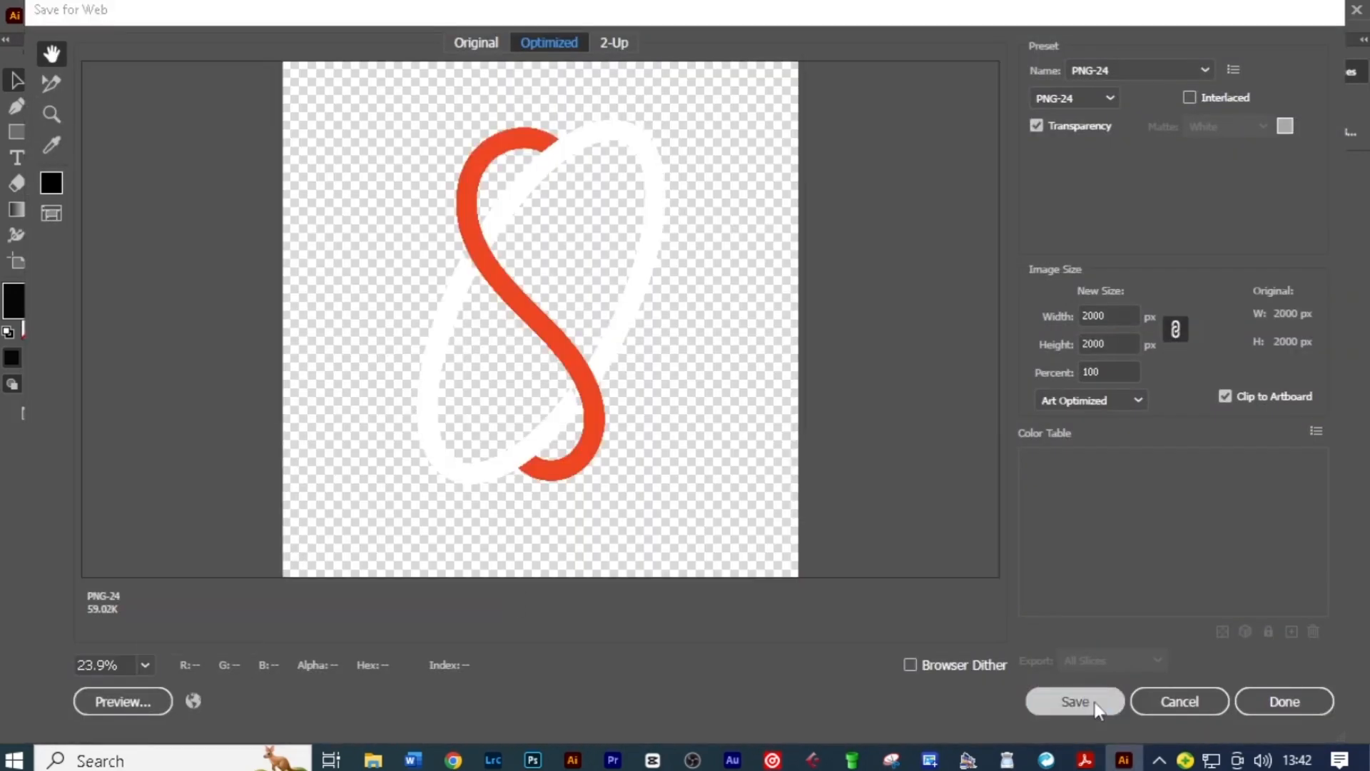
pyautogui.click(1075, 702)
pyautogui.click(261, 171)
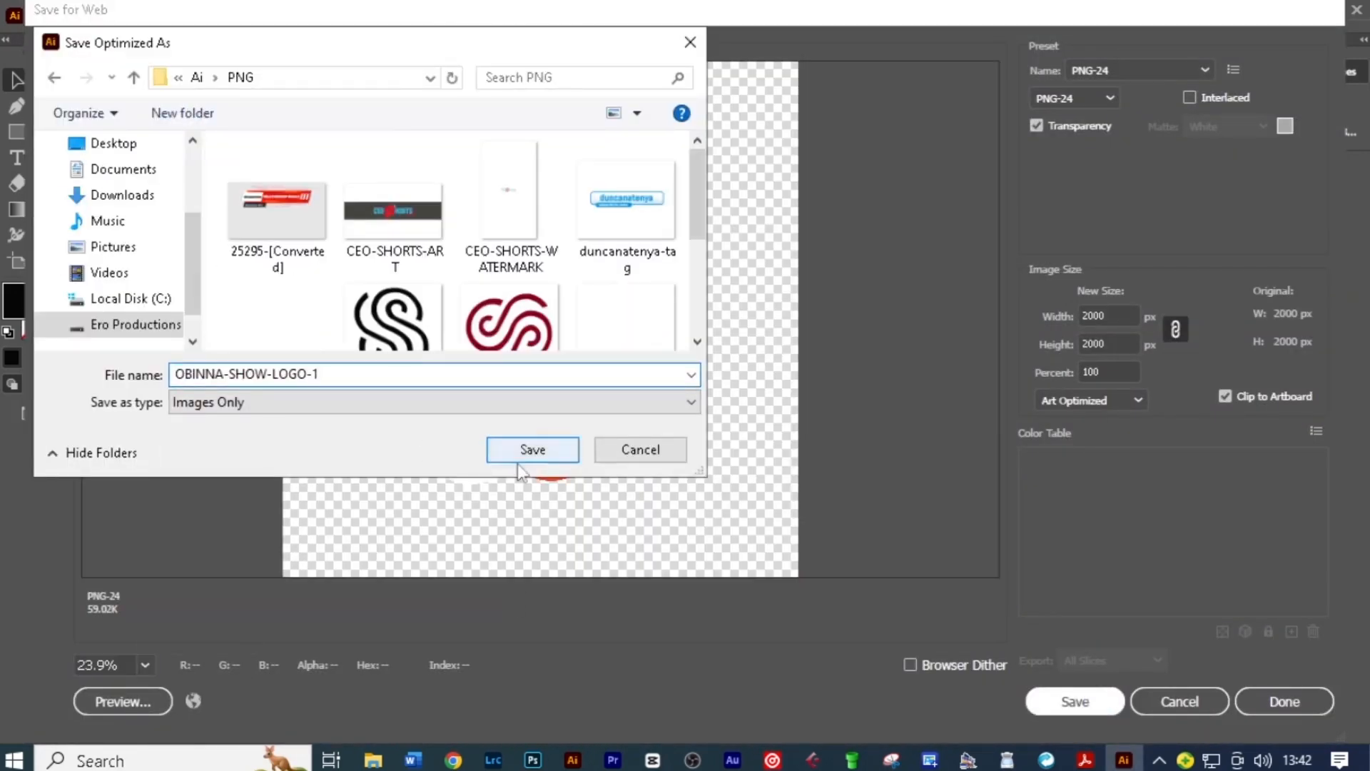
pyautogui.click(533, 449)
# Restore the black background on the second artboard and turn on Trim View to hide artwork outside the artboards.
pyautogui.hotkey('ctrl', '-')
pyautogui.hotkey('ctrl', '-')
pyautogui.hotkey('ctrl', '-')
pyautogui.moveTo(785, 571); pyautogui.dragTo(683, 521)
pyautogui.moveTo(614, 602); pyautogui.dragTo(639, 590)
pyautogui.click(456, 531)
pyautogui.click(366, 15)
pyautogui.click(429, 118)
pyautogui.click(571, 706)
# Switch to Photoshop and remove the existing logo from the cameraman's cap with Content-Aware Fill, output to a new layer.
pyautogui.click(532, 760)
pyautogui.scroll(8, 593, 278)
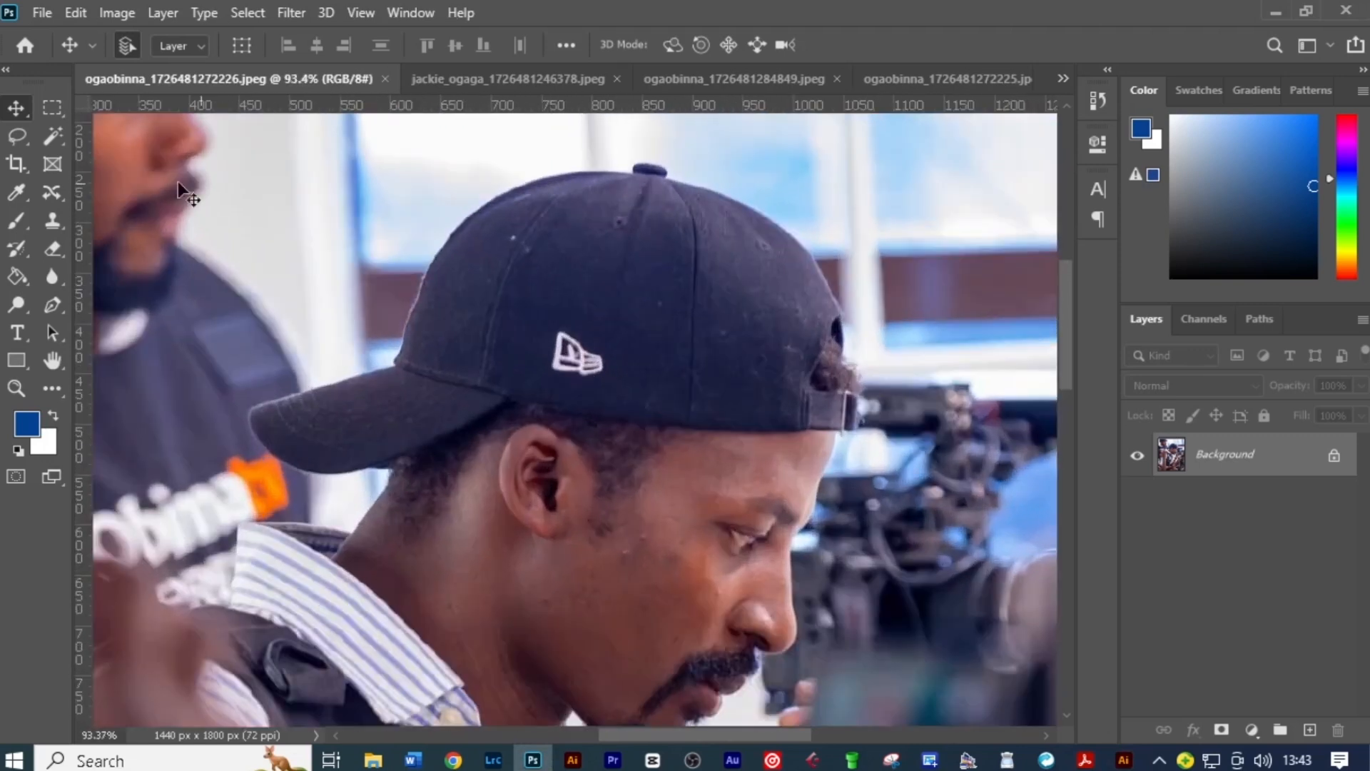
pyautogui.click(76, 12)
pyautogui.click(183, 297)
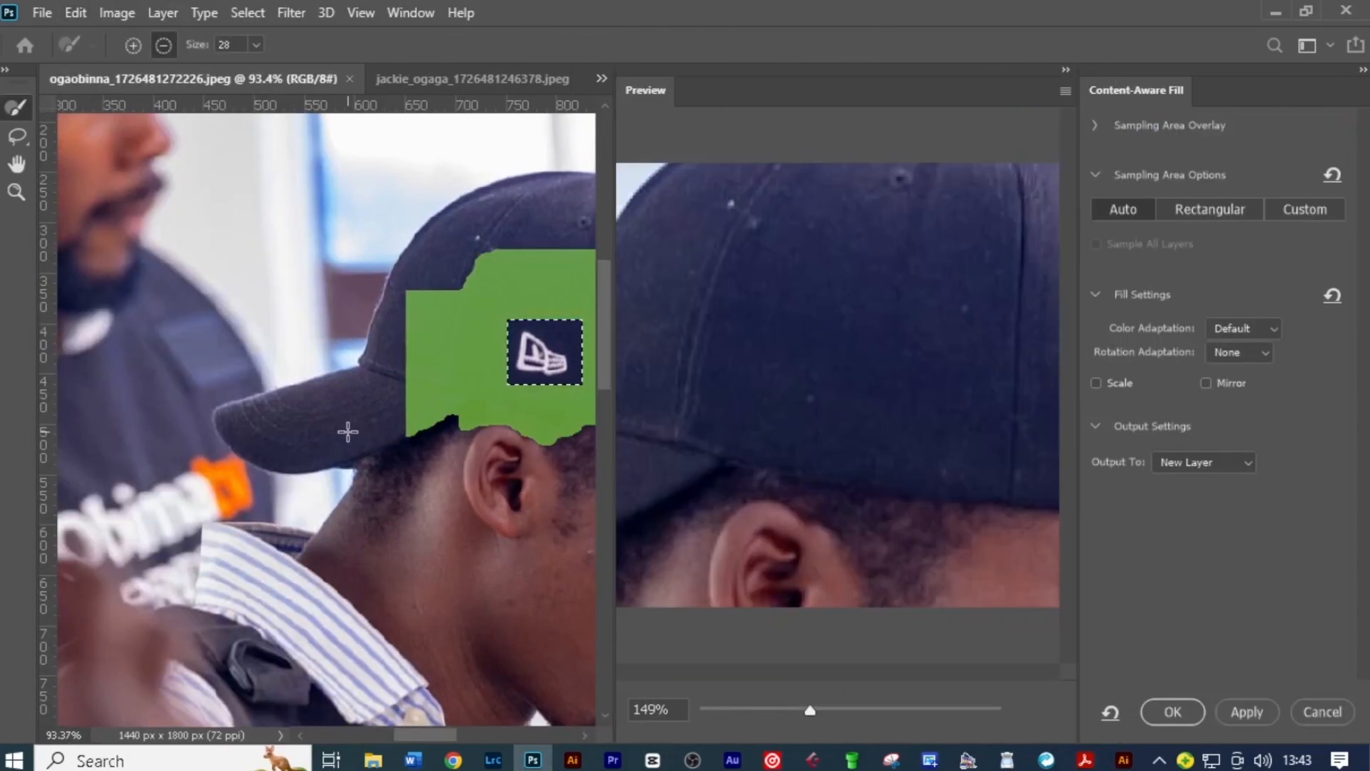
pyautogui.click(1163, 709)
# Place the exported OBINNA-SHOW-LOGO-1 PNG as an embedded image in the cap photo.
pyautogui.click(42, 12)
pyautogui.click(100, 436)
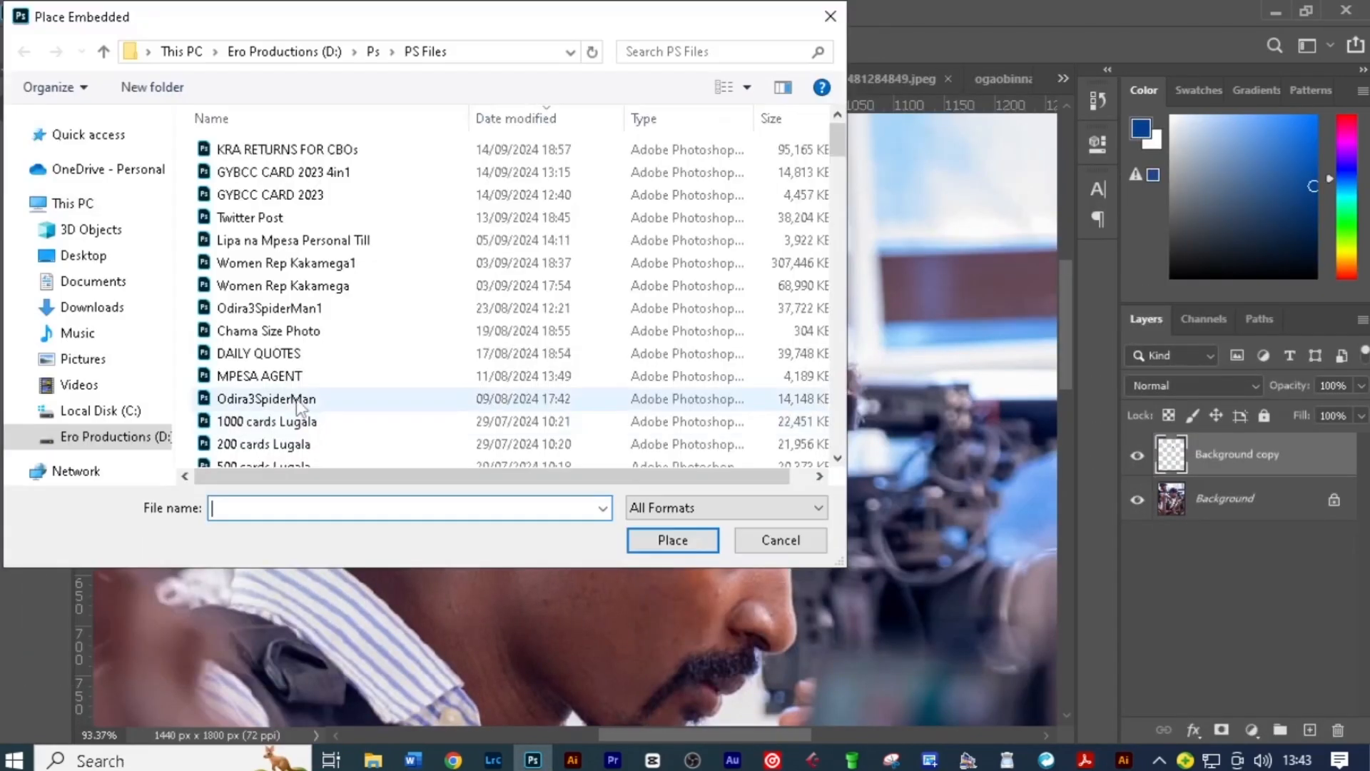
pyautogui.click(286, 52)
pyautogui.doubleClick(399, 174)
pyautogui.doubleClick(246, 285)
pyautogui.click(247, 314)
pyautogui.click(672, 540)
# Scale the placed mark to about 4.4% and position it on the side of the cameraman's cap.
pyautogui.scroll(-10, 636, 370)
pyautogui.moveTo(886, 657); pyautogui.dragTo(501, 278)
pyautogui.moveTo(421, 197); pyautogui.dragTo(600, 330)
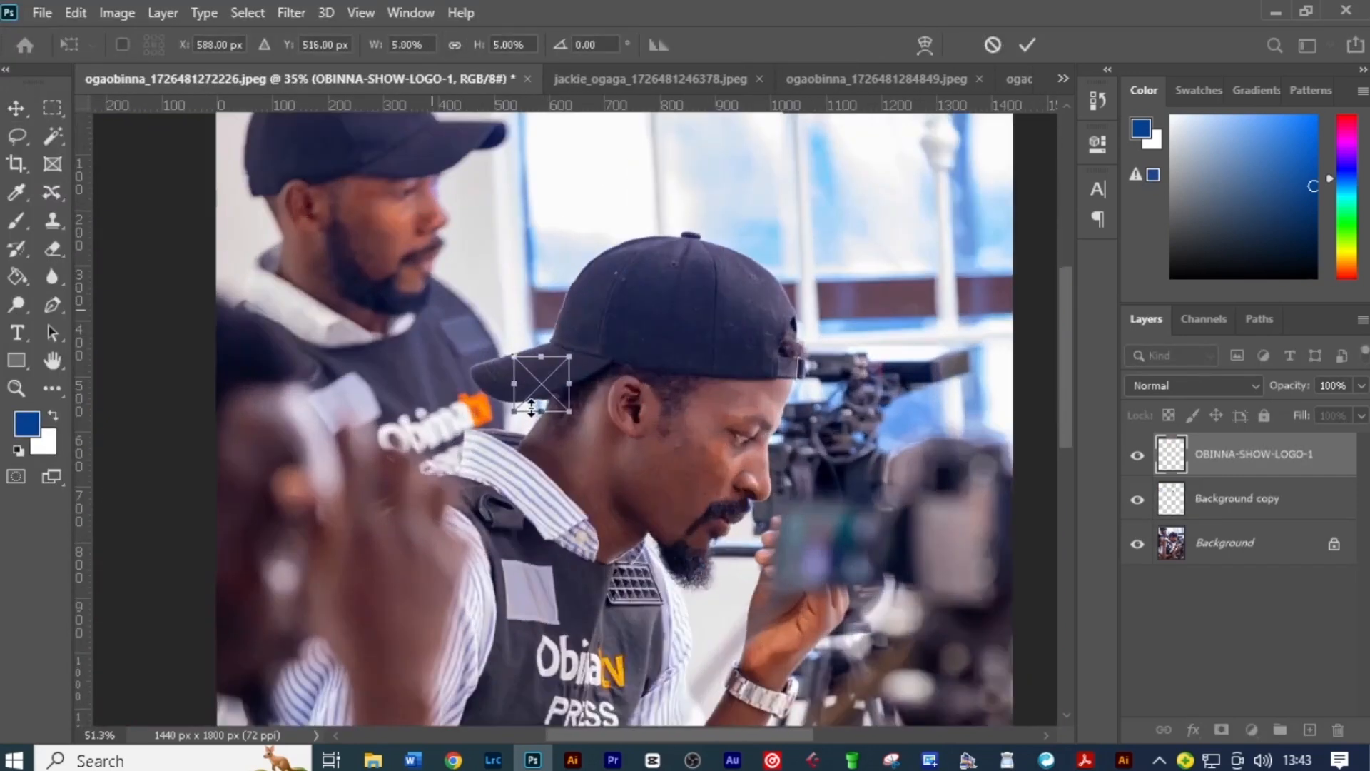
pyautogui.scroll(3, 710, 346)
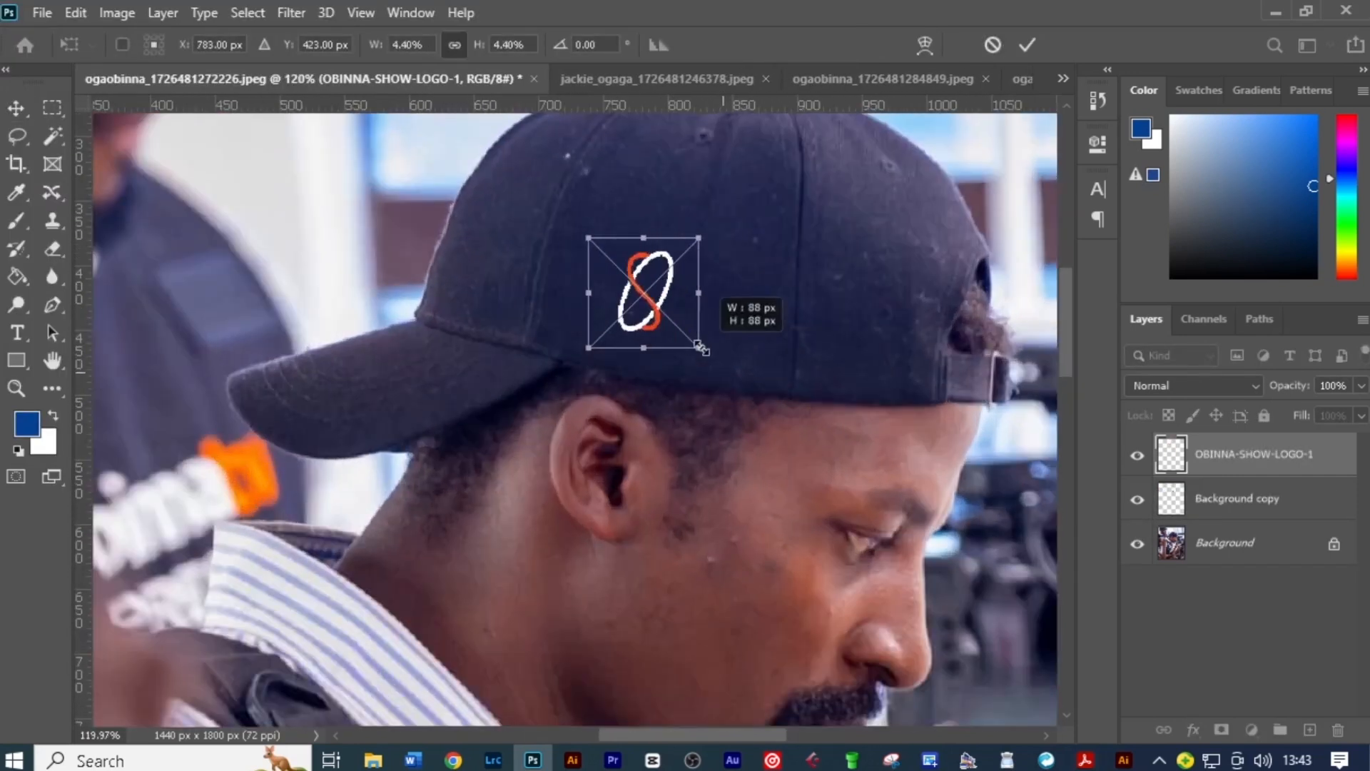
pyautogui.press('Return')
pyautogui.scroll(-6, 646, 336)
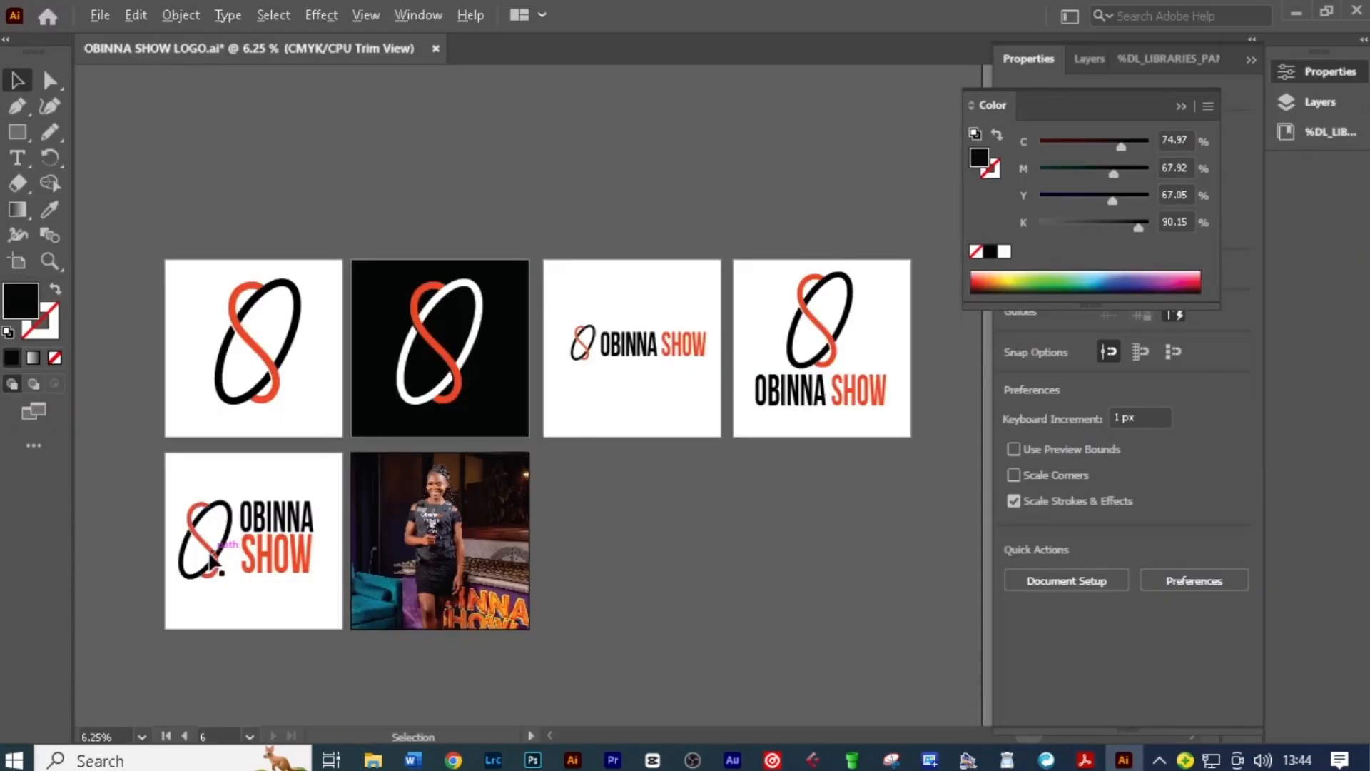
pyautogui.scroll(2, 210, 560)
pyautogui.moveTo(292, 635); pyautogui.dragTo(486, 509)
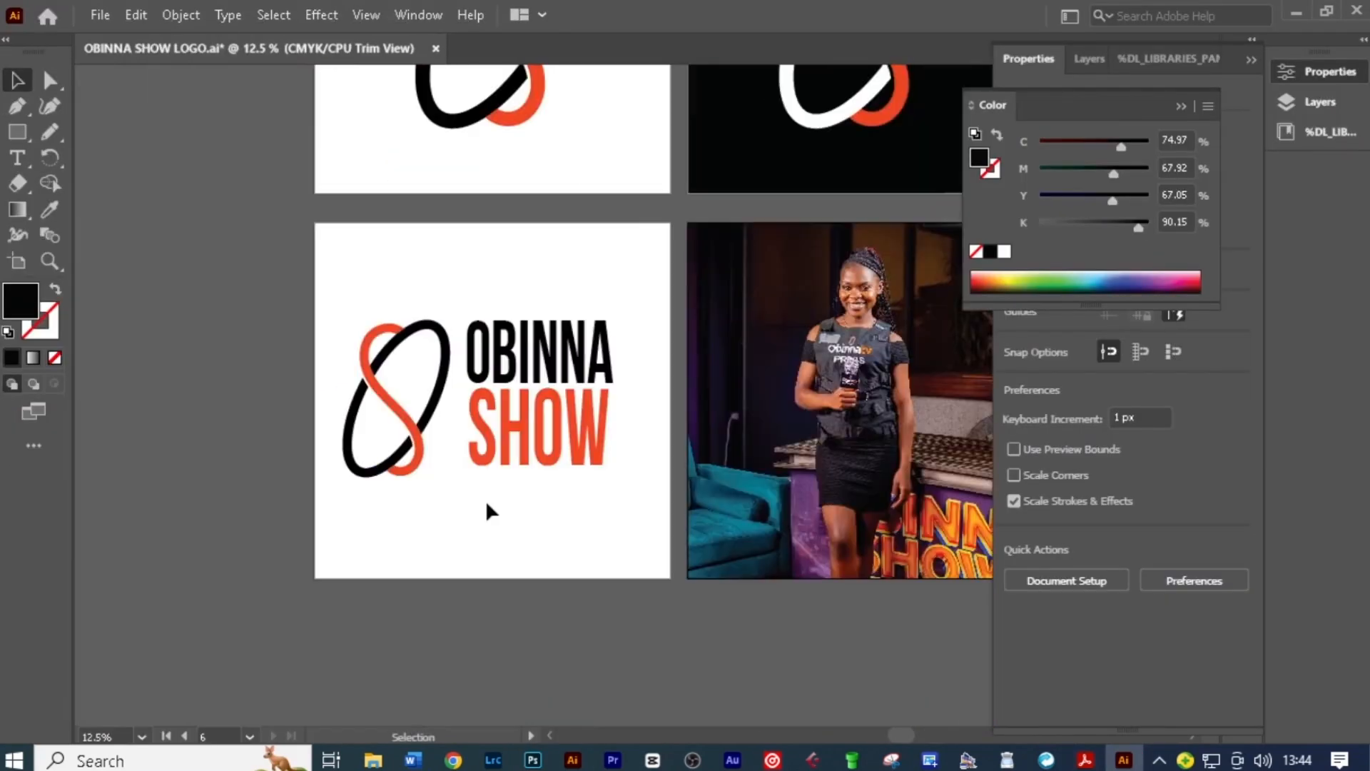
# Export the stacked OBINNA SHOW lockup artboard as a transparent PNG-24 named OBINNA-SHOW-LOGO-2.
pyautogui.click(486, 509)
pyautogui.click(100, 15)
pyautogui.moveTo(208, 437)
pyautogui.click(505, 481)
pyautogui.click(145, 667)
pyautogui.click(171, 644)
pyautogui.click(1075, 701)
pyautogui.click(551, 465)
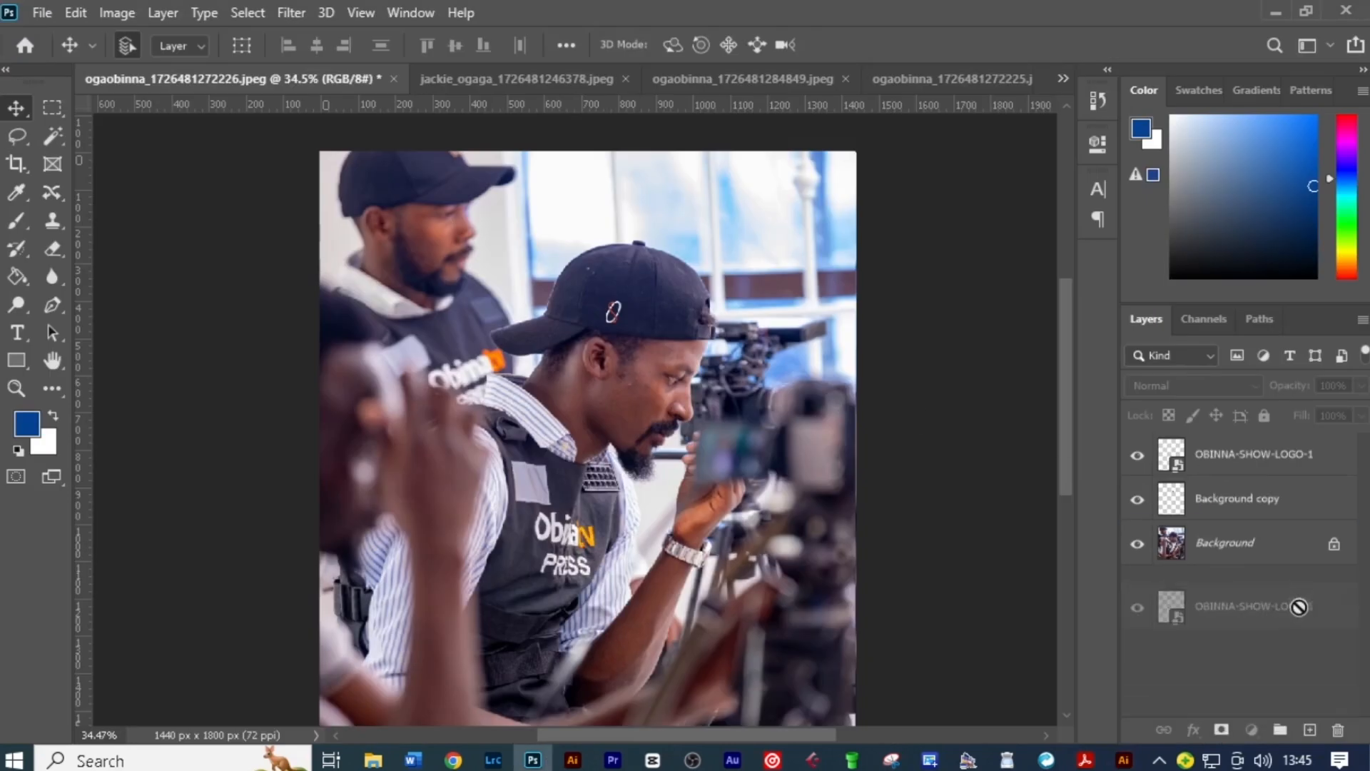
# Hide the OBINNA-SHOW-LOGO-1 layer in the Photoshop cap photo and place the OBINNA-SHOW-LOGO-2 PNG as an embedded image.
pyautogui.click(1137, 454)
pyautogui.click(42, 12)
pyautogui.click(93, 438)
pyautogui.click(382, 230)
pyautogui.click(692, 541)
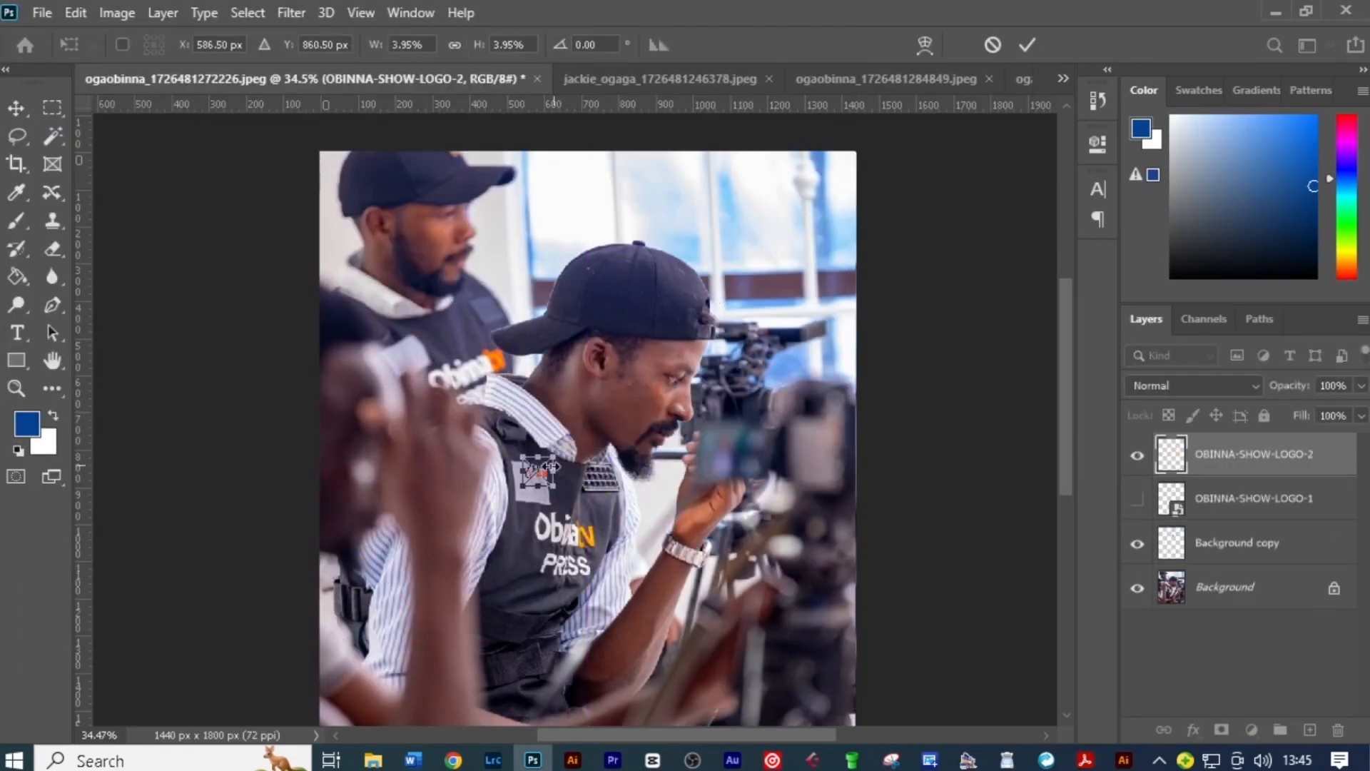
# Scale the placed black-and-orange lockup to about 4.65% and position it on the side of the cameraman's cap.
pyautogui.moveTo(539, 473); pyautogui.dragTo(615, 316)
pyautogui.scroll(7, 614, 319)
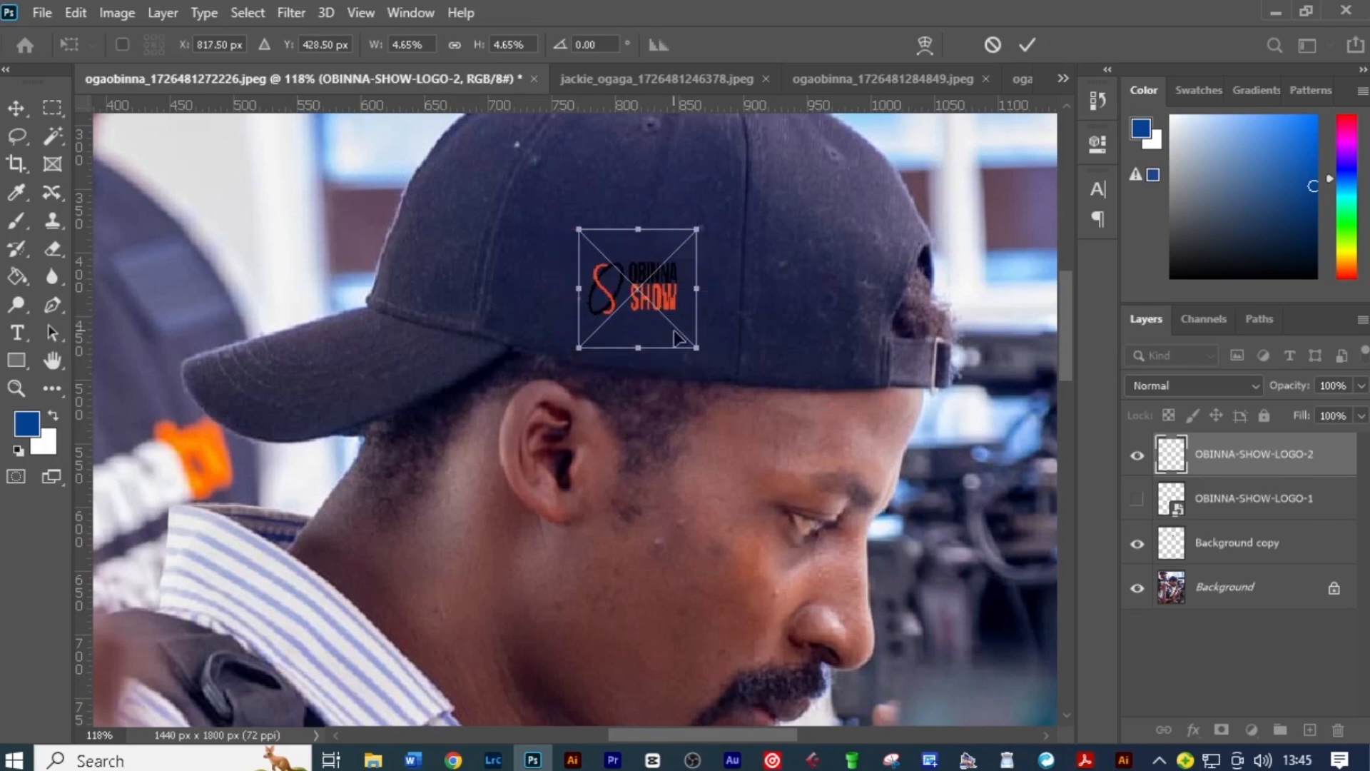
pyautogui.click(1027, 45)
pyautogui.scroll(-5, 695, 432)
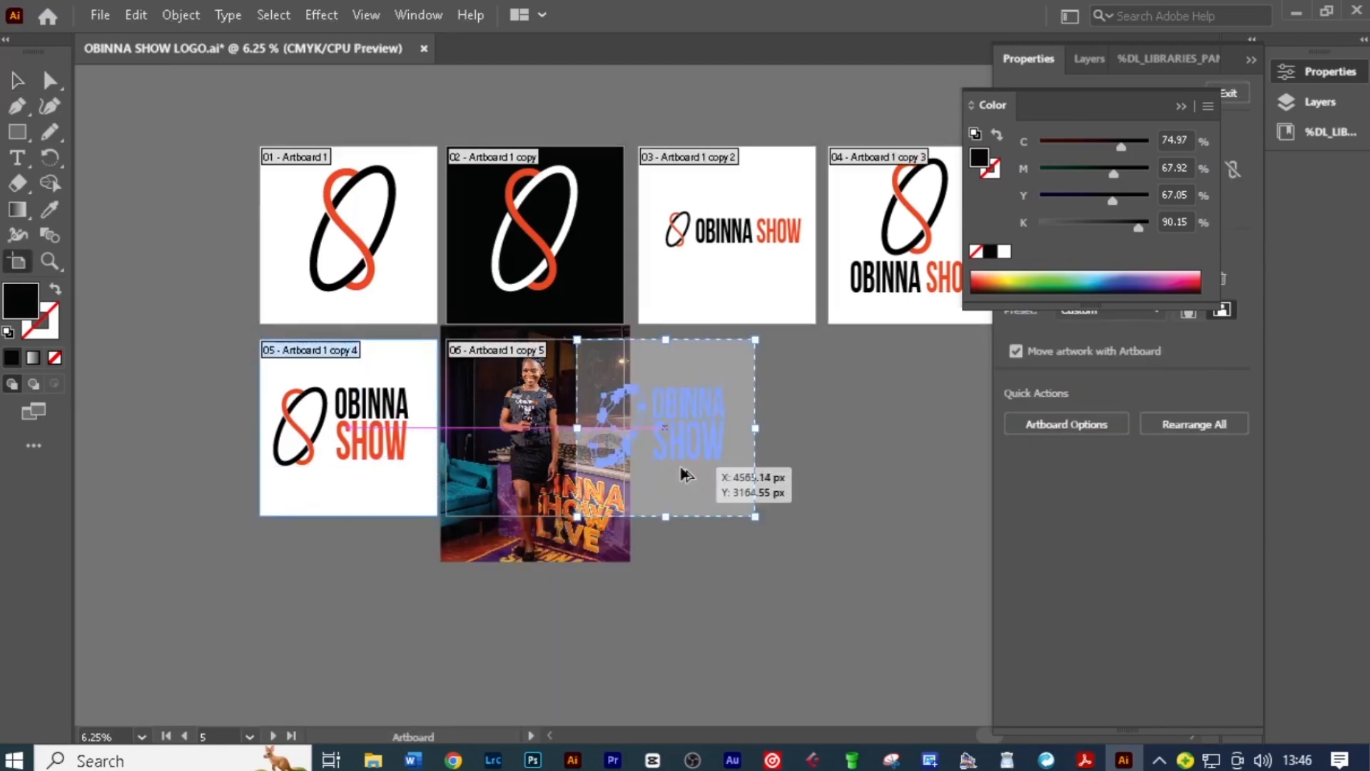
# In Illustrator, duplicate the stacked lockup artboard to the right of the photo artboard and recolor its O ring and OBINNA text white.
pyautogui.moveTo(685, 474); pyautogui.dragTo(693, 476)
pyautogui.scroll(4, 654, 396)
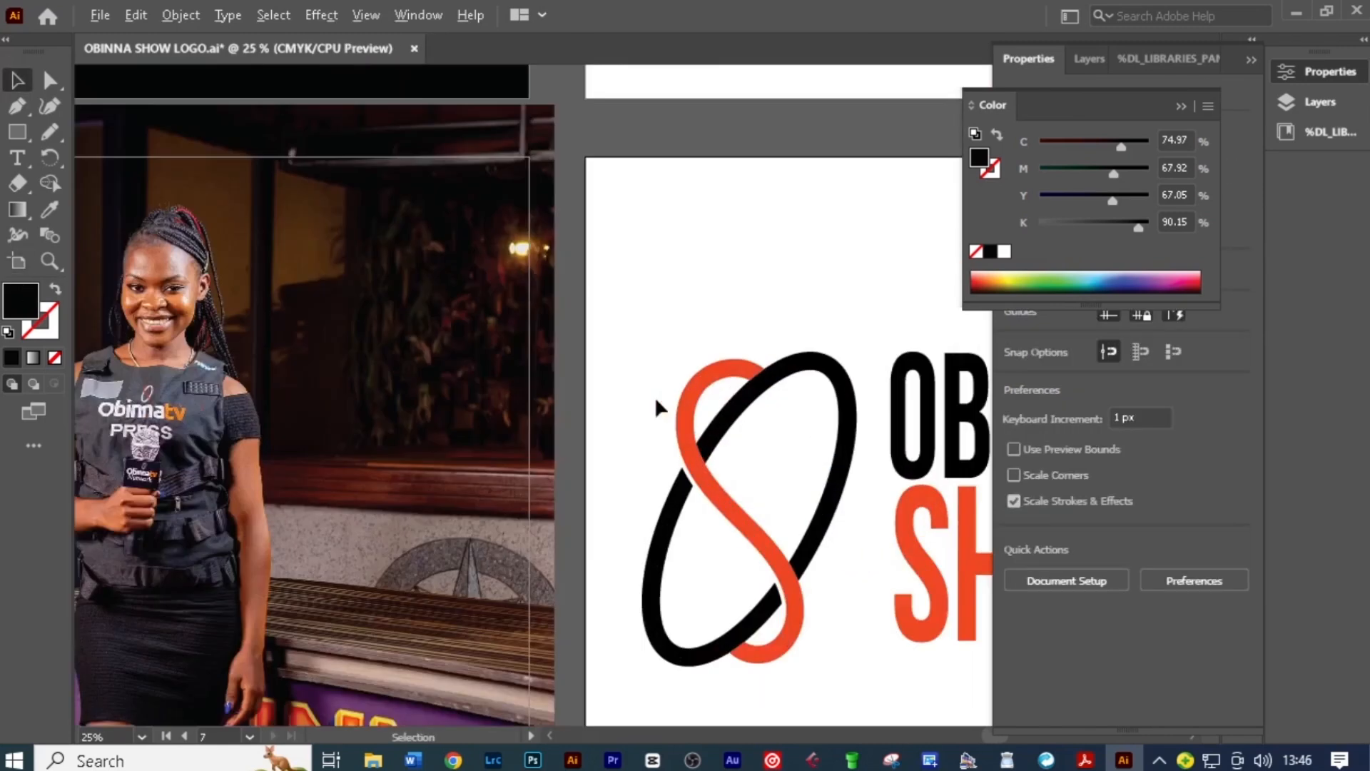
pyautogui.hscroll(5, 620, 391)
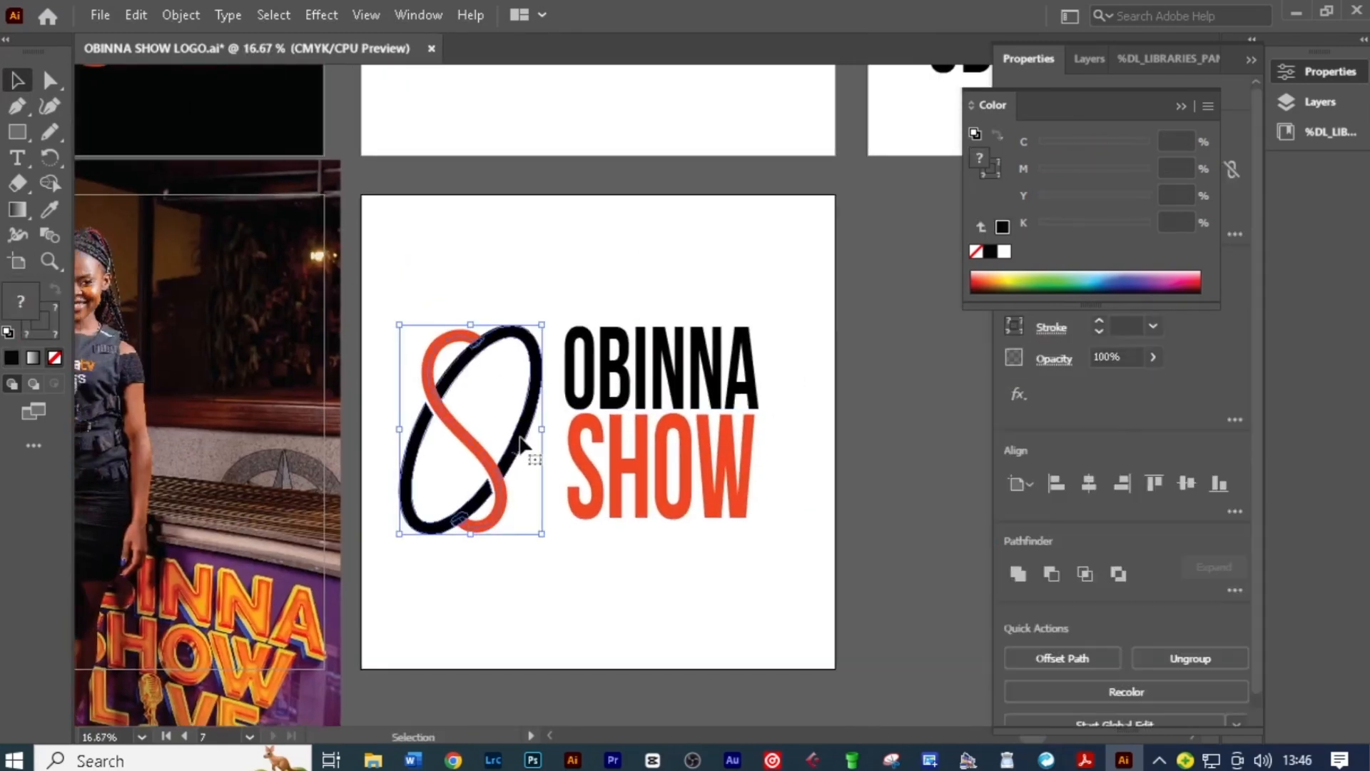
pyautogui.click(664, 480)
pyautogui.doubleClick(22, 299)
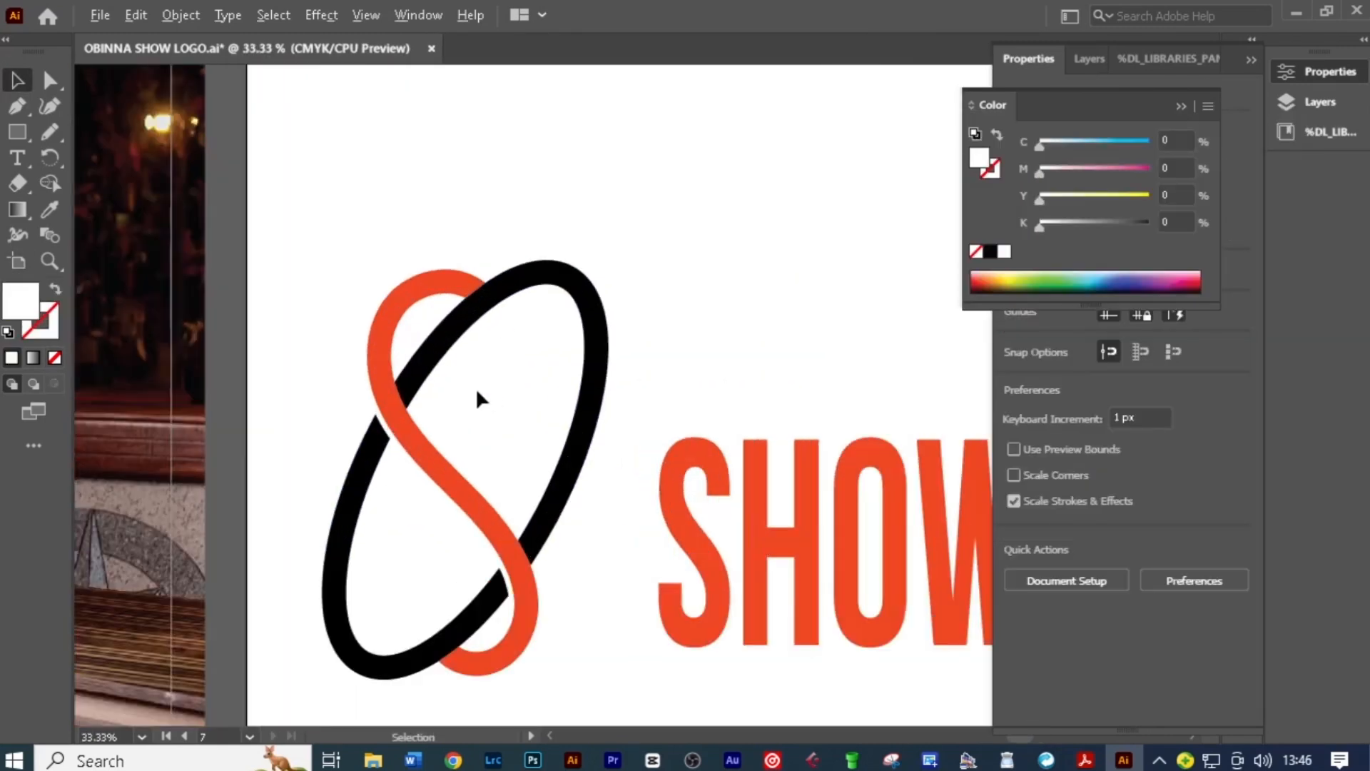
pyautogui.doubleClick(476, 396)
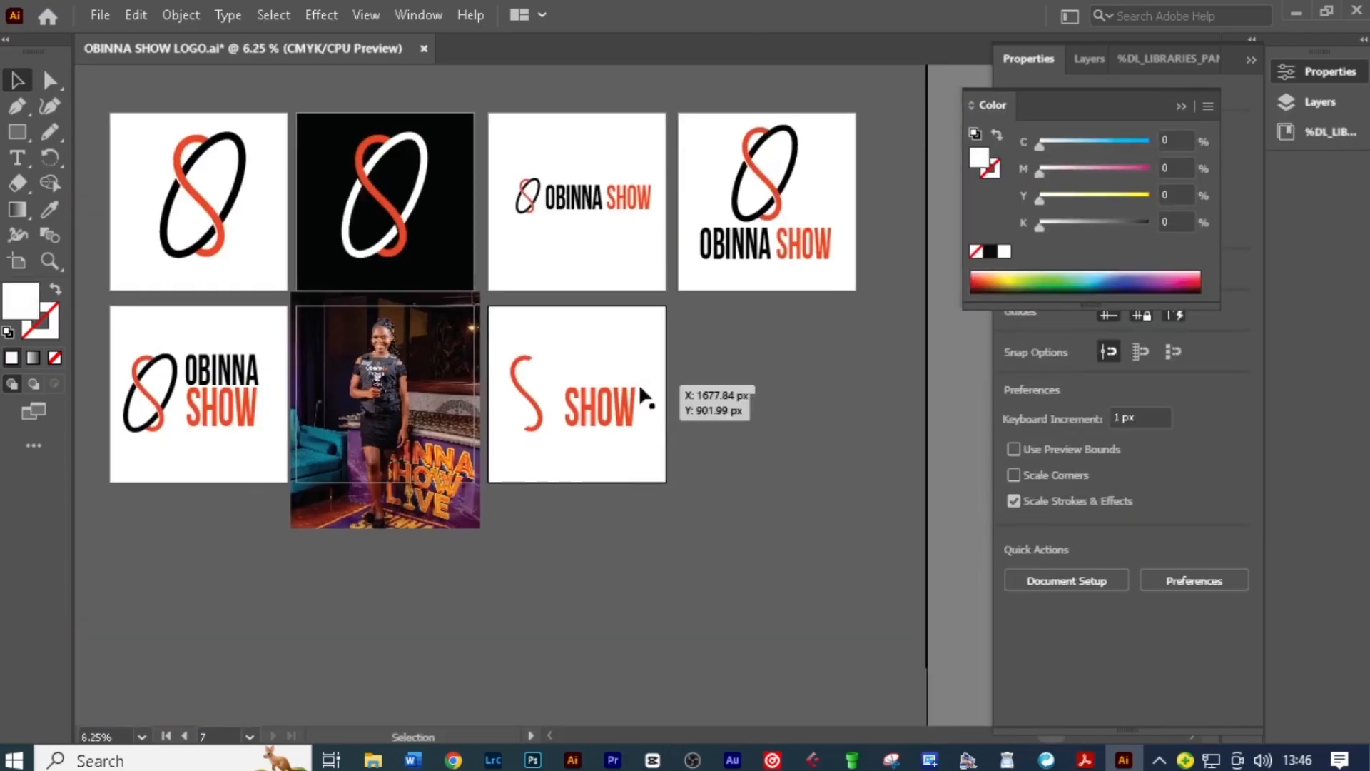
# Draw a black rectangle covering the duplicated artboard behind the white-and-orange lockup.
pyautogui.moveTo(649, 464); pyautogui.dragTo(665, 482)
pyautogui.doubleClick(21, 301)
pyautogui.click(742, 444)
pyautogui.click(1270, 171)
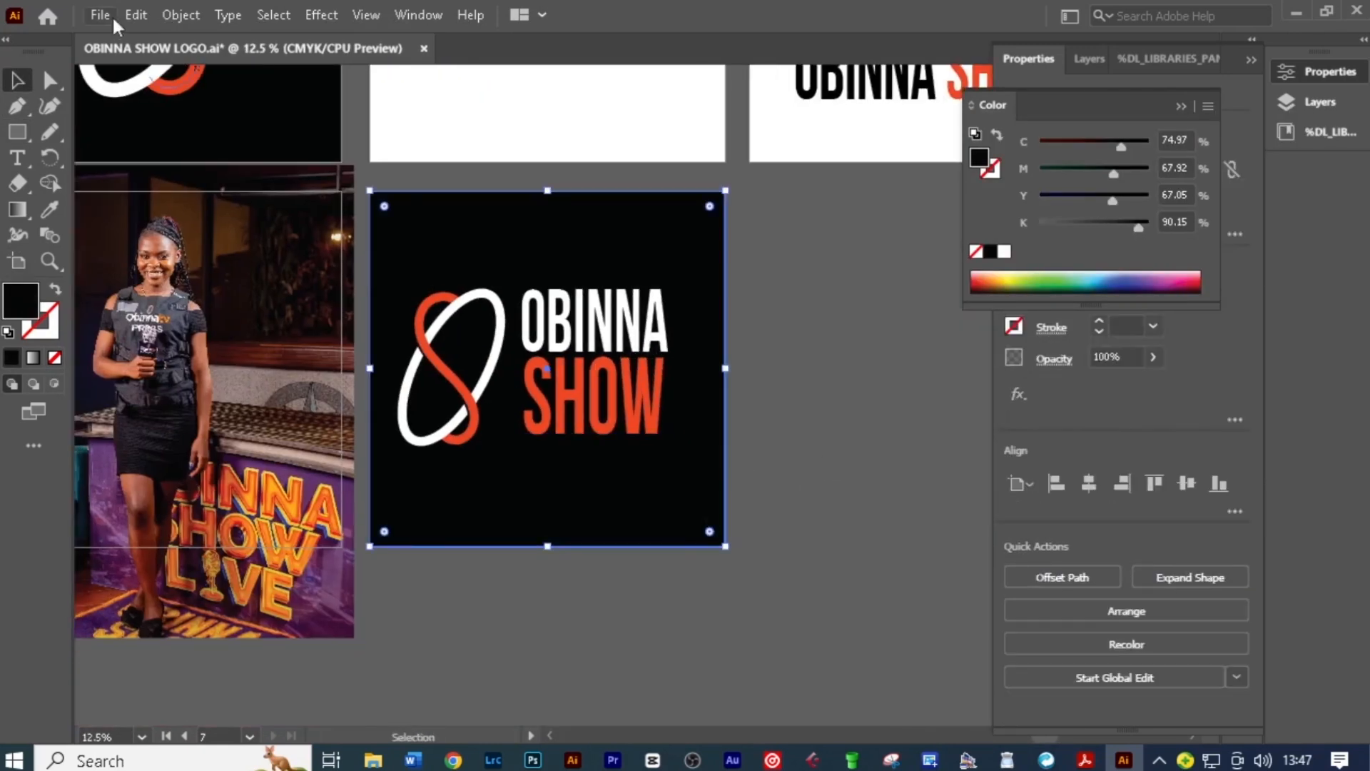
# Export the white-and-orange lockup without its black background as a transparent PNG-24 named OBINNA-SHOW-LOGO-3.
pyautogui.click(100, 15)
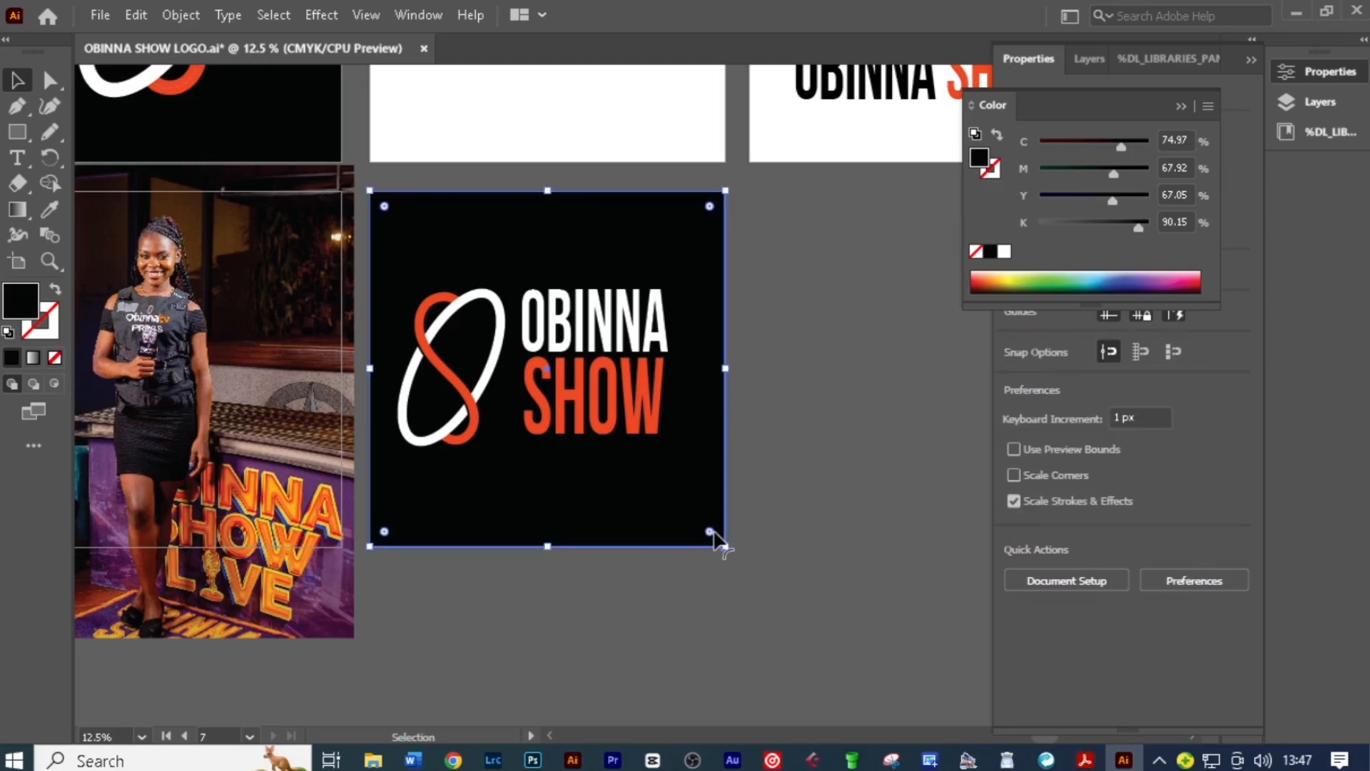
pyautogui.hotkey('ctrl', 'z')
pyautogui.click(101, 15)
pyautogui.click(563, 397)
pyautogui.press('Return')
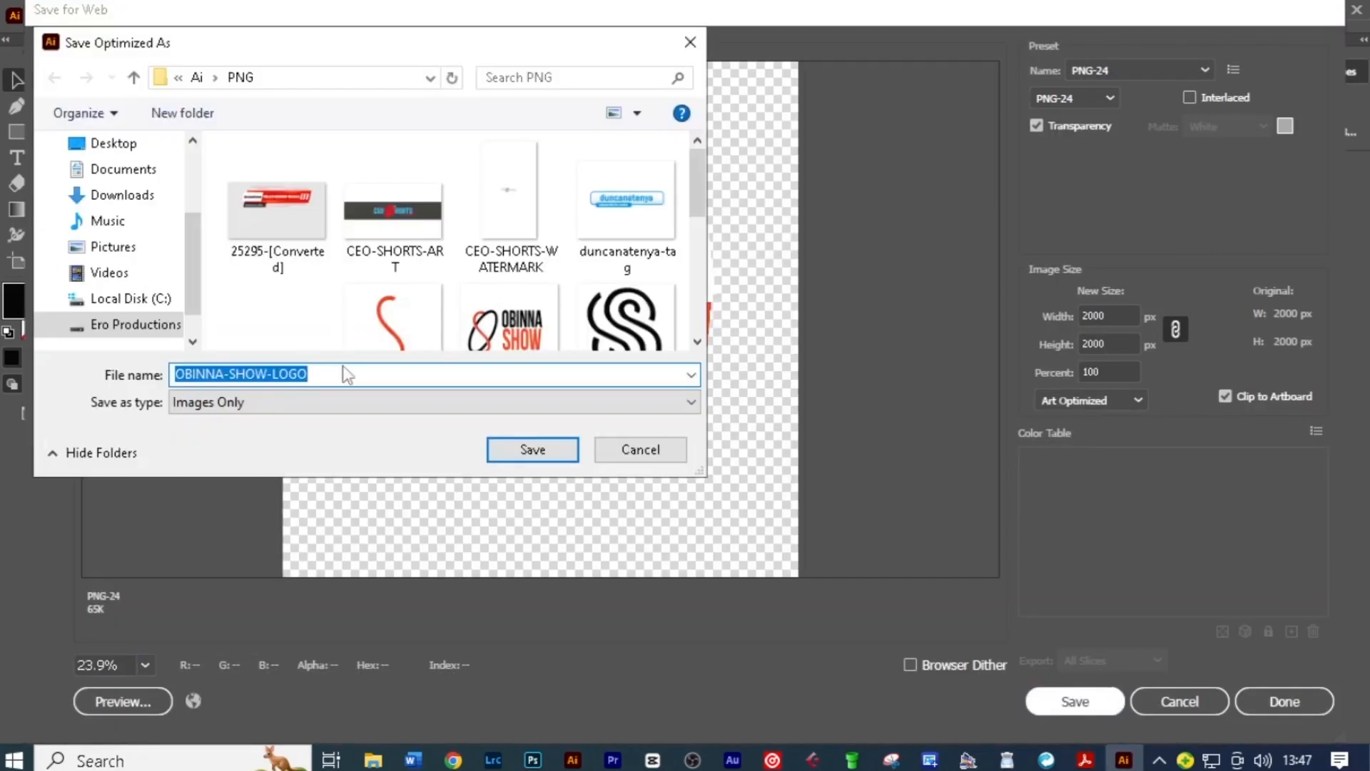
pyautogui.press('Return')
# Restore the black background on the duplicated artboard and save the logo document.
pyautogui.hotkey('ctrl', 'z')
pyautogui.hotkey('ctrl', 's')
pyautogui.hotkey('ctrl', '-')
pyautogui.moveTo(876, 645); pyautogui.dragTo(608, 606)
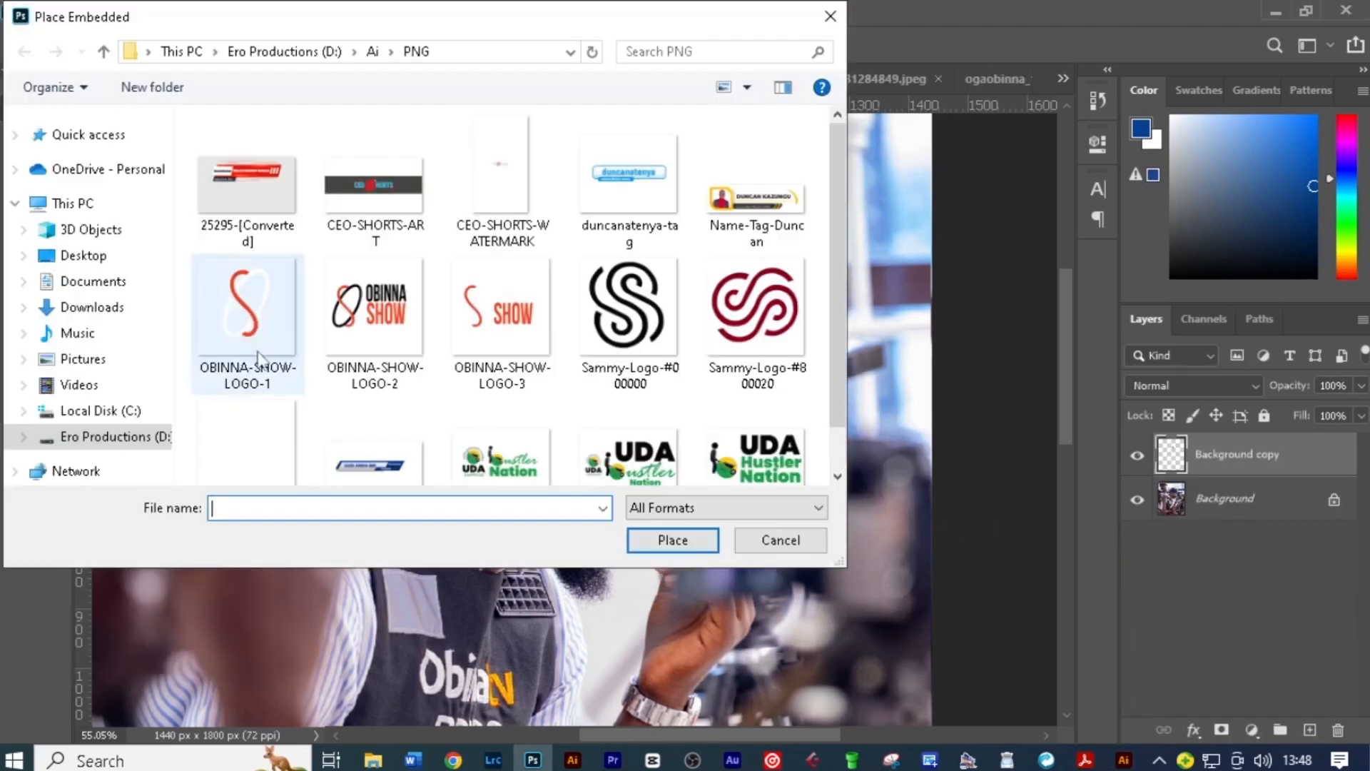
# In Photoshop, place the OBINNA-SHOW-LOGO-3 PNG as embedded on the cameraman's cap, scaled to about 6.4% and rotated about 10°.
pyautogui.doubleClick(676, 236)
pyautogui.scroll(-2, 660, 368)
pyautogui.moveTo(802, 176); pyautogui.dragTo(414, 553)
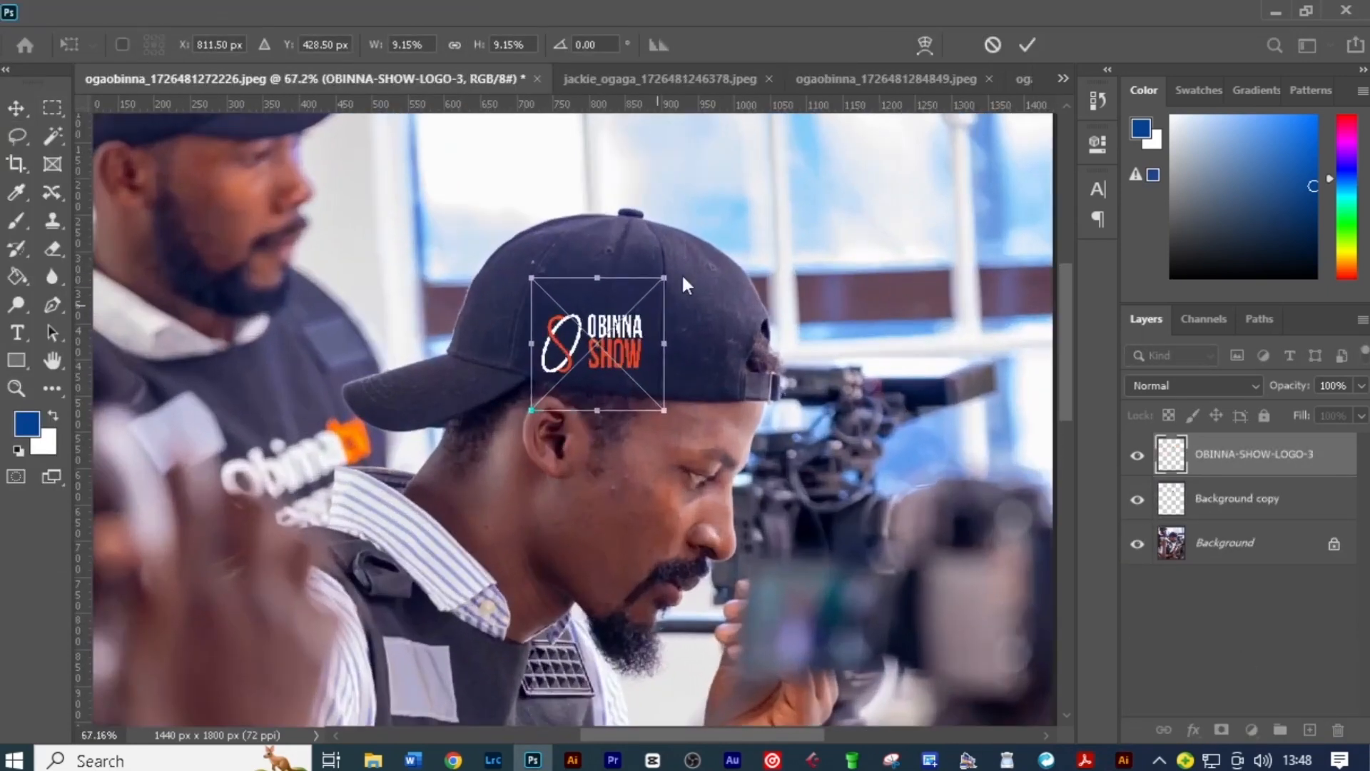
pyautogui.moveTo(594, 373); pyautogui.dragTo(612, 361)
pyautogui.scroll(3, 613, 382)
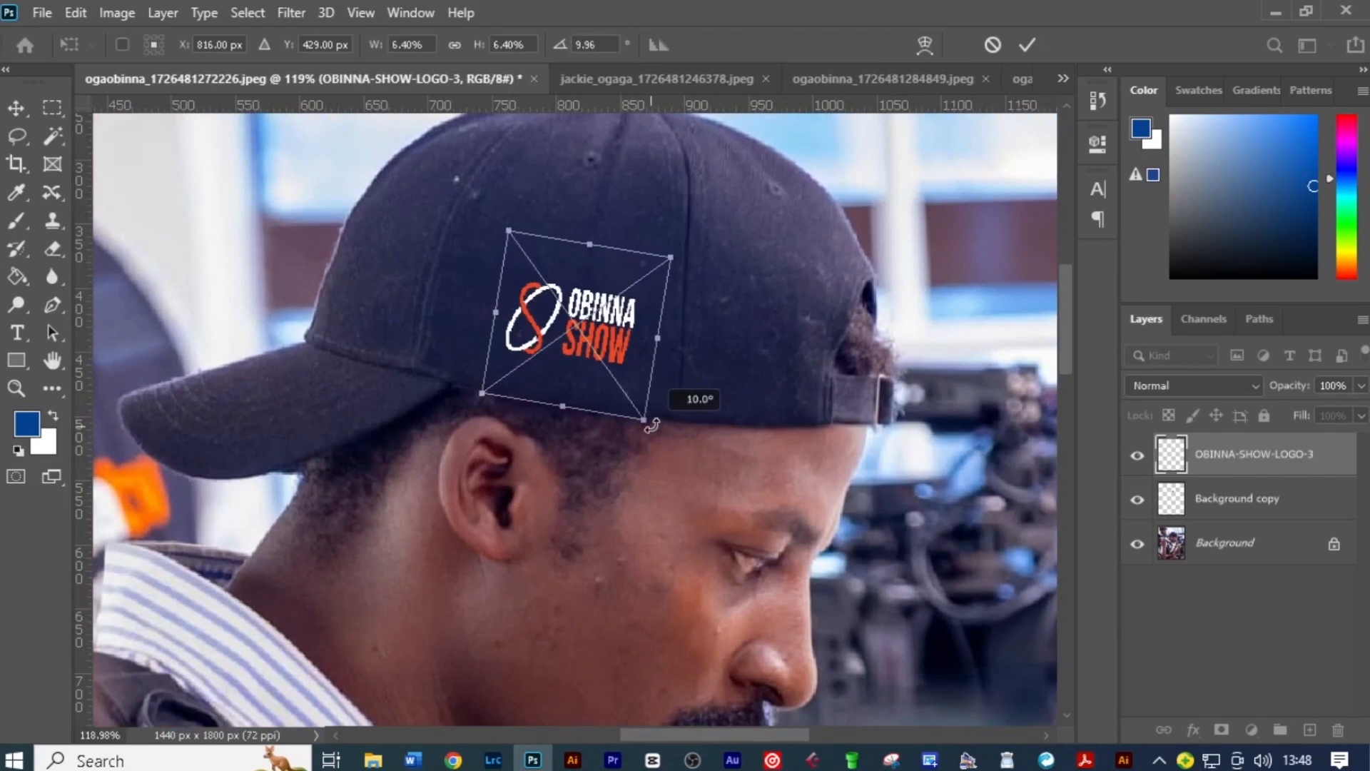
pyautogui.moveTo(810, 363); pyautogui.dragTo(667, 340)
# Blend the cap lockup into the fabric with Blend If, splitting This Layer's blacks at 0/90 and the Underlying Layer at 0/36 and 179/255.
pyautogui.doubleClick(1339, 461)
pyautogui.moveTo(1030, 563); pyautogui.dragTo(1084, 562)
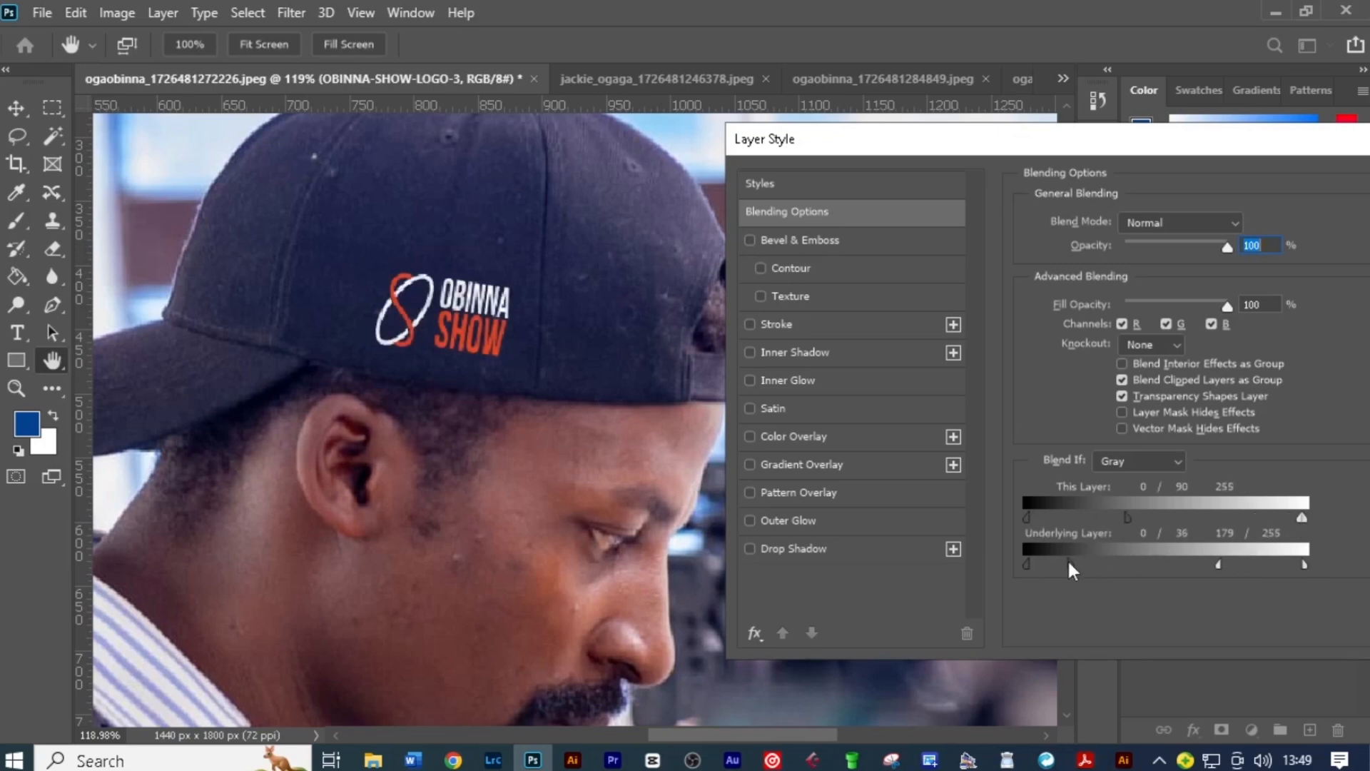
pyautogui.press('Return')
pyautogui.click(1177, 386)
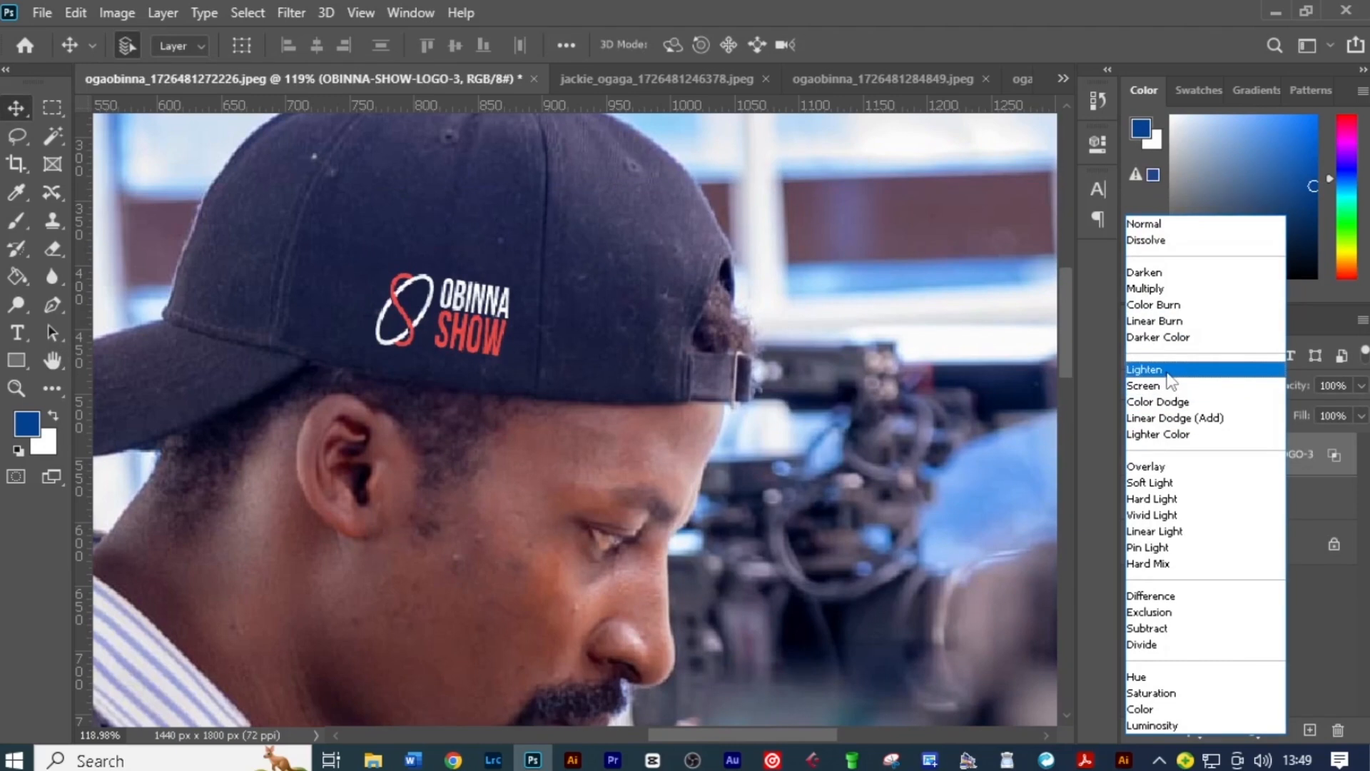
pyautogui.press('Escape')
pyautogui.doubleClick(1333, 461)
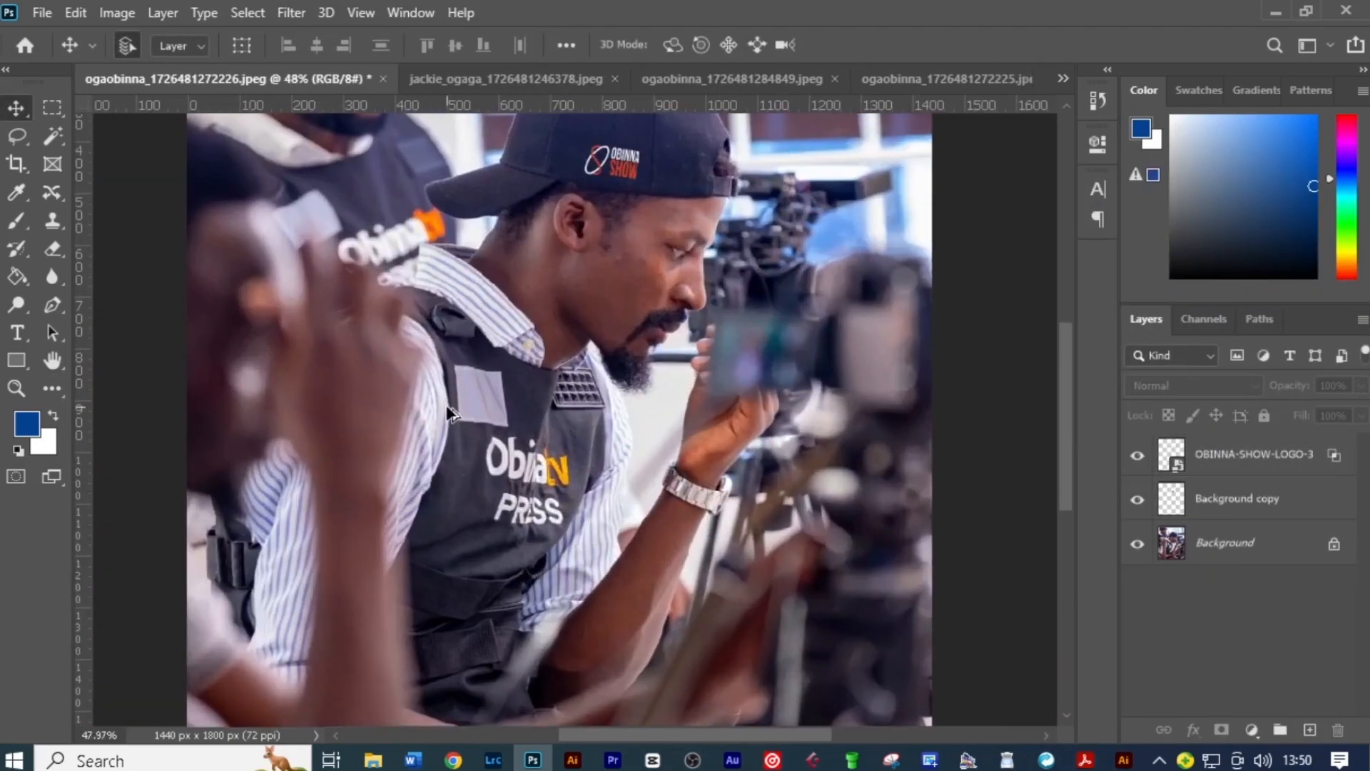
# Copy the lockup layer onto the cap of the man in the background and lower the copy's opacity to about 68%.
pyautogui.scroll(-5, 447, 413)
pyautogui.moveTo(443, 342); pyautogui.dragTo(563, 514)
pyautogui.scroll(8, 564, 513)
pyautogui.click(1185, 458)
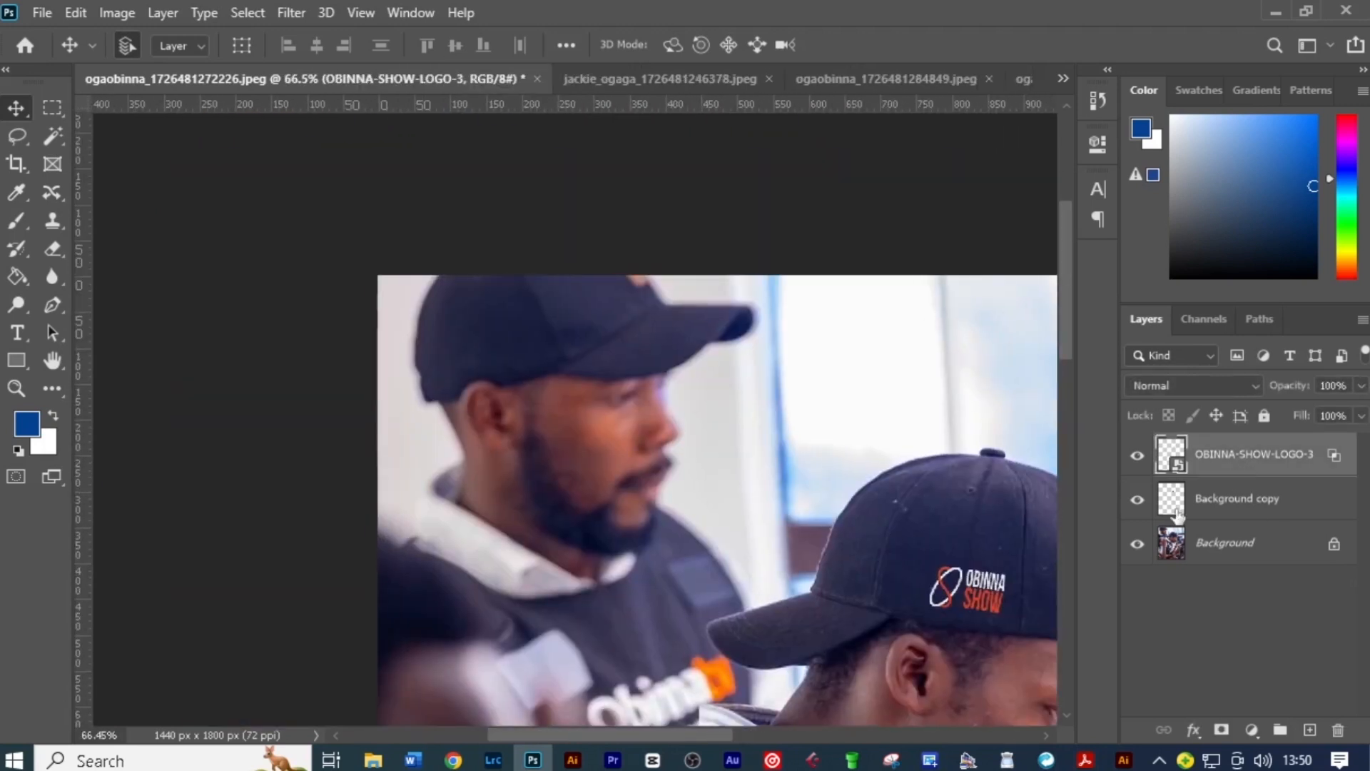
pyautogui.scroll(5, 482, 341)
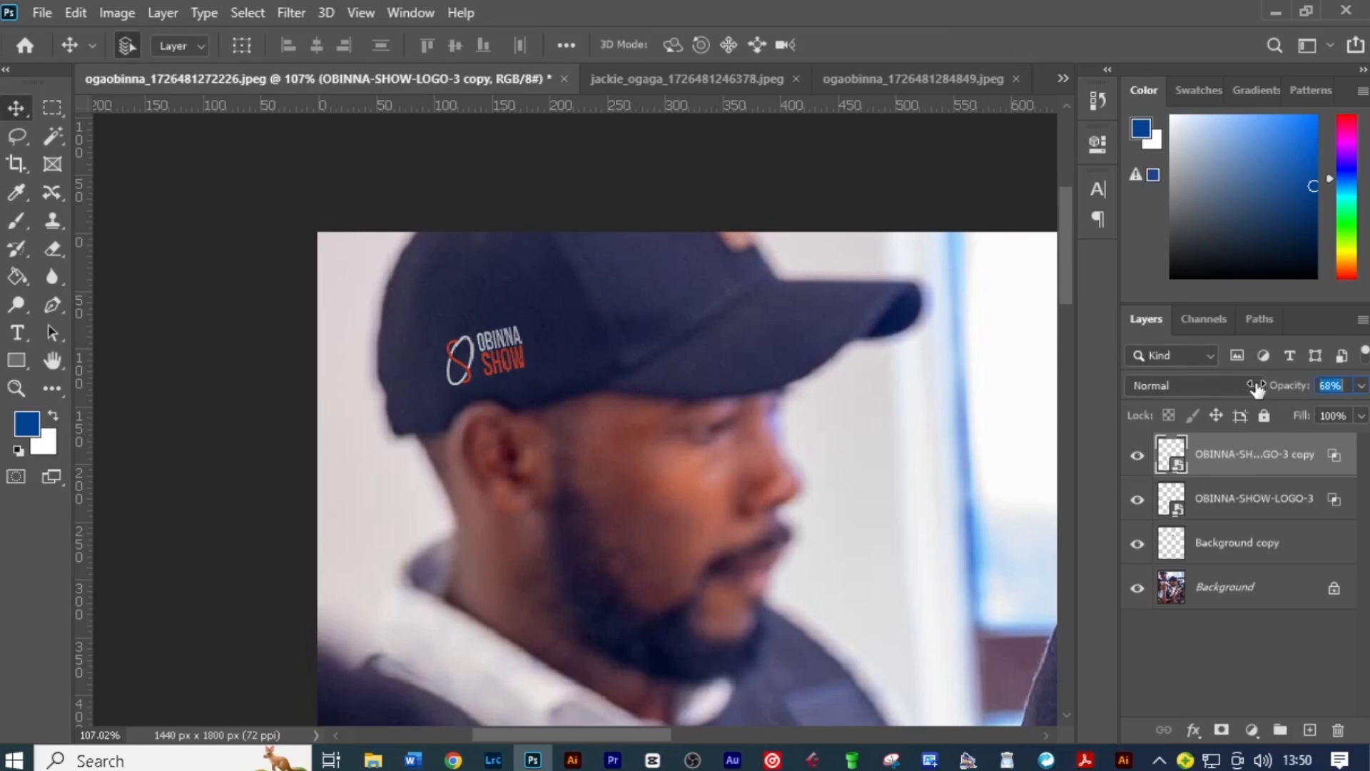
pyautogui.moveTo(1257, 387); pyautogui.dragTo(1258, 388)
# Convert the copied lockup layer to a smart object and soften it with a Gaussian Blur to match the out-of-focus cap.
pyautogui.rightClick(1262, 455)
pyautogui.click(1095, 225)
pyautogui.click(291, 12)
pyautogui.moveTo(307, 256)
pyautogui.click(596, 338)
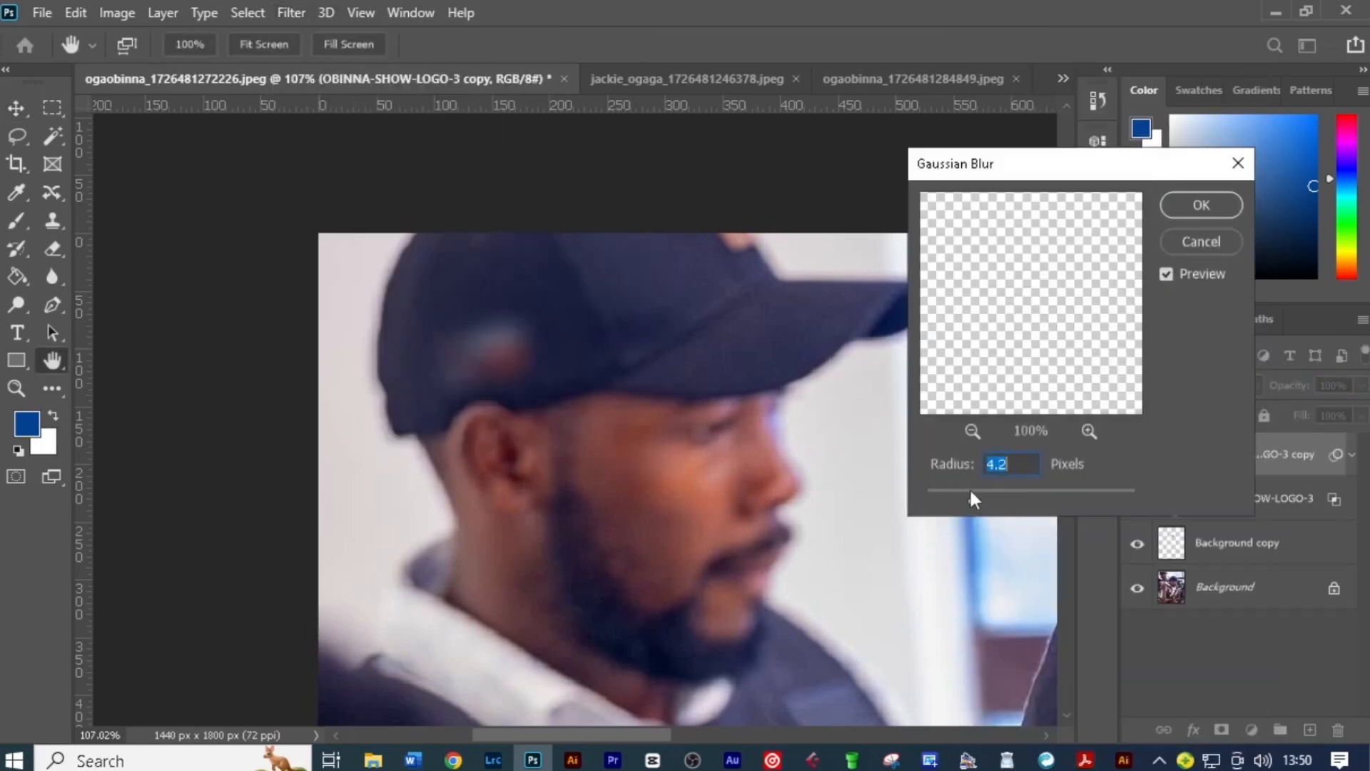
pyautogui.press('Return')
pyautogui.scroll(-8, 878, 406)
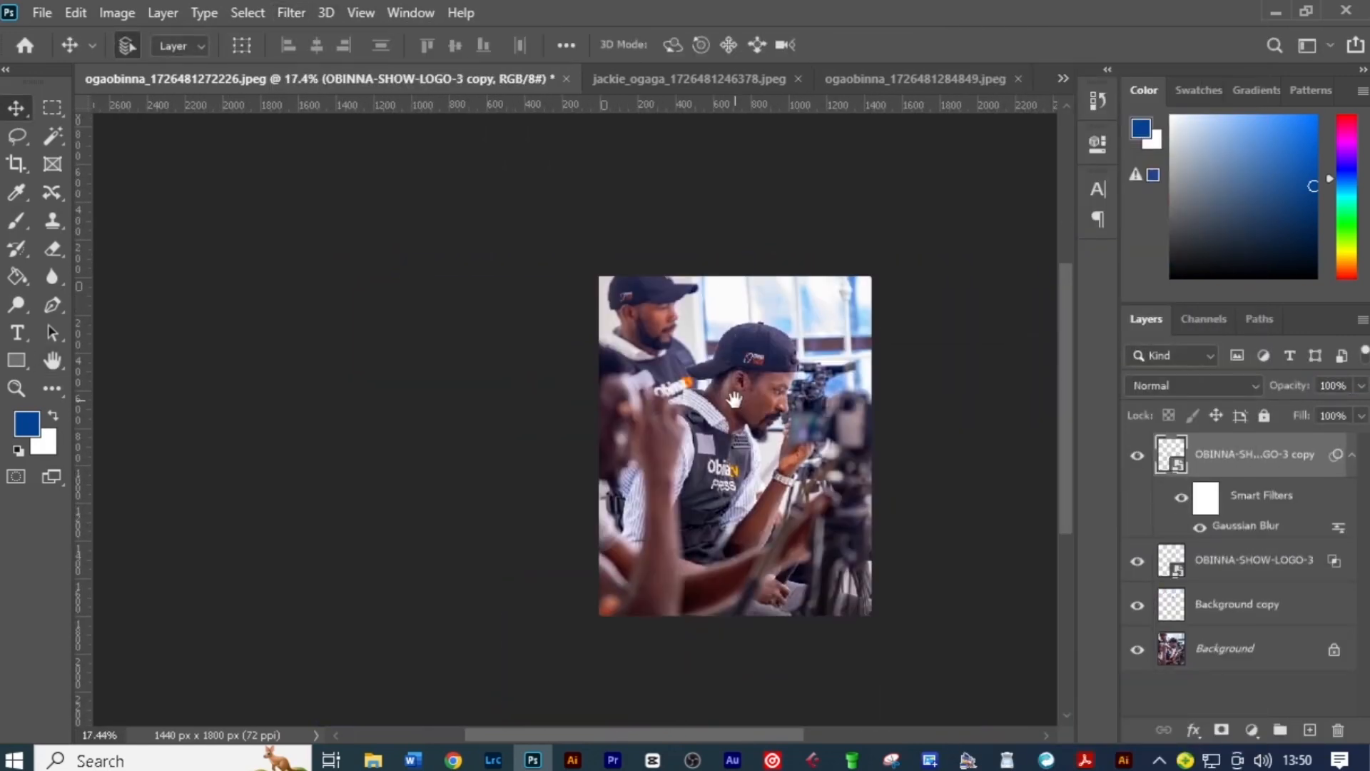
# Export the cap mockup as a 100% quality JPG named OBINNA 1 to the Desktop.
pyautogui.hotkey('ctrl', 'alt', 'shift', 'w')
pyautogui.press('Return')
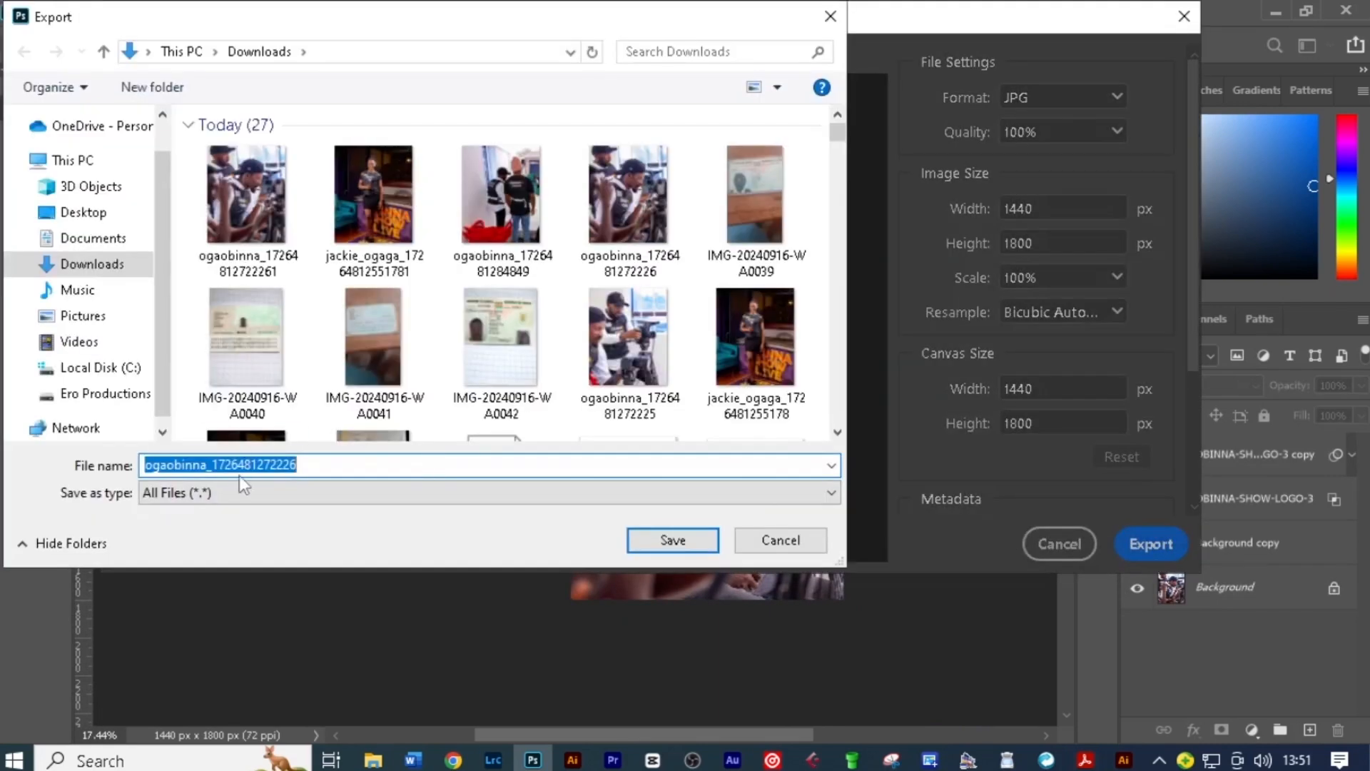
pyautogui.click(665, 539)
pyautogui.press('Return')
pyautogui.click(685, 541)
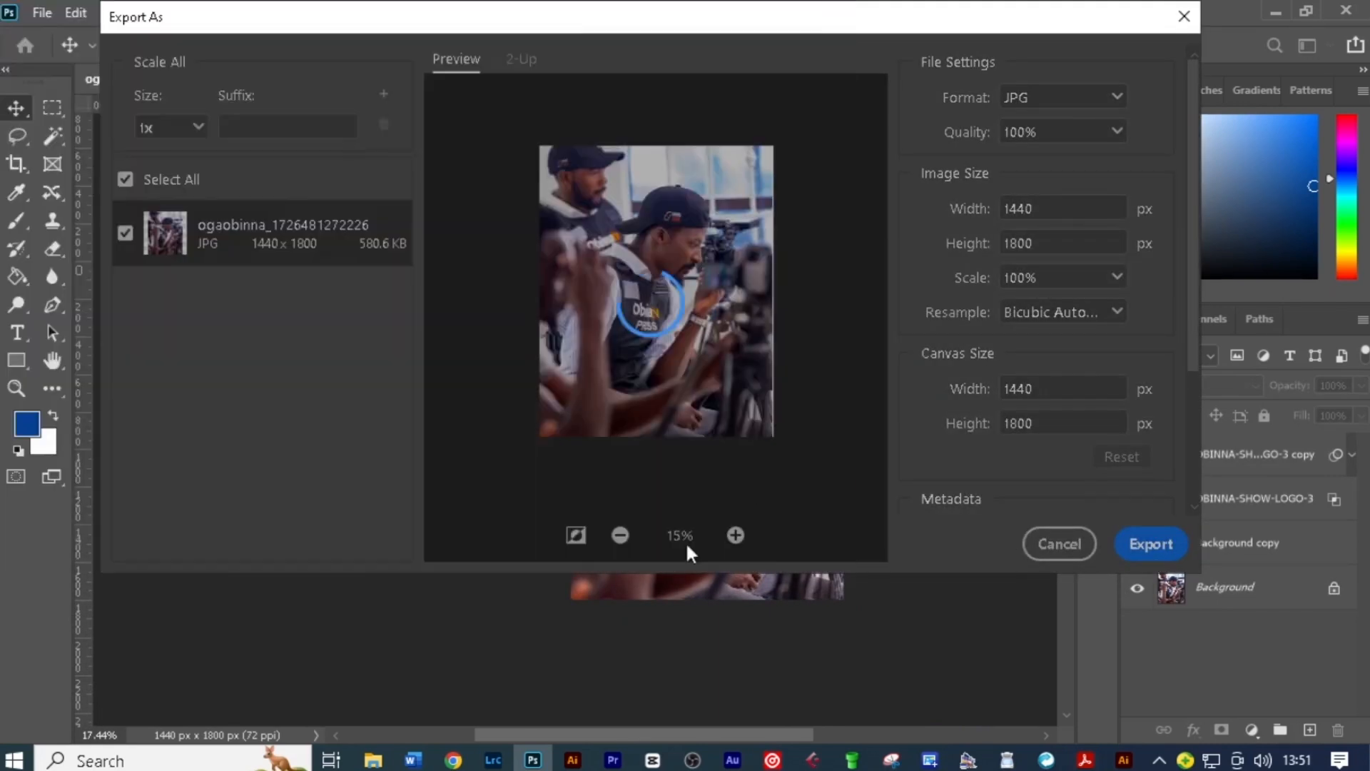
# In Illustrator, duplicate the black stacked lockup artboard to its right and delete the artwork on the copy.
pyautogui.click(1124, 760)
pyautogui.moveTo(536, 432); pyautogui.dragTo(615, 434)
pyautogui.hotkey('shift', 'o')
pyautogui.moveTo(401, 423); pyautogui.dragTo(580, 428)
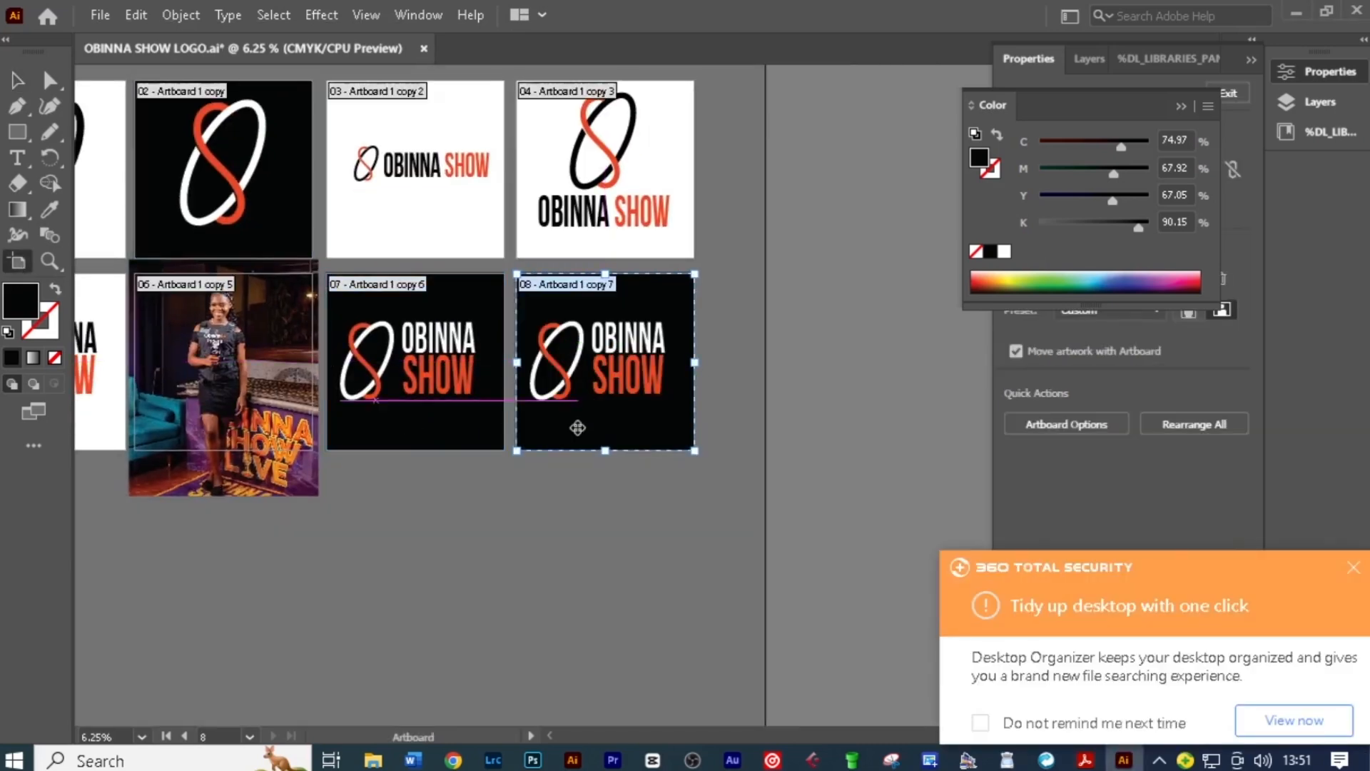
pyautogui.press('v')
pyautogui.click(578, 428)
pyautogui.press('Delete')
pyautogui.click(1353, 568)
# Place the OBINNA 1 image from the Desktop into the Illustrator document.
pyautogui.click(98, 15)
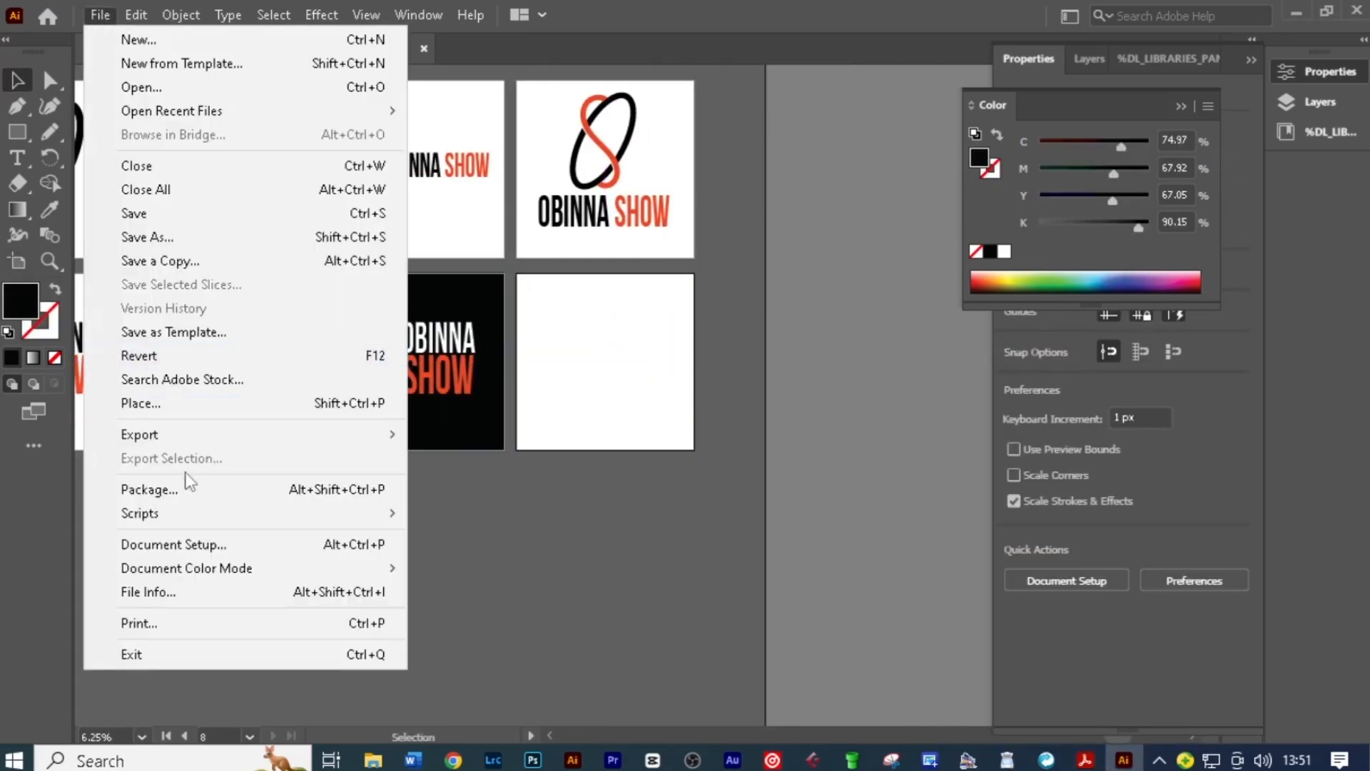
pyautogui.click(157, 402)
pyautogui.click(86, 180)
pyautogui.rightClick(281, 255)
pyautogui.moveTo(400, 295)
pyautogui.click(756, 366)
pyautogui.scroll(-3, 346, 277)
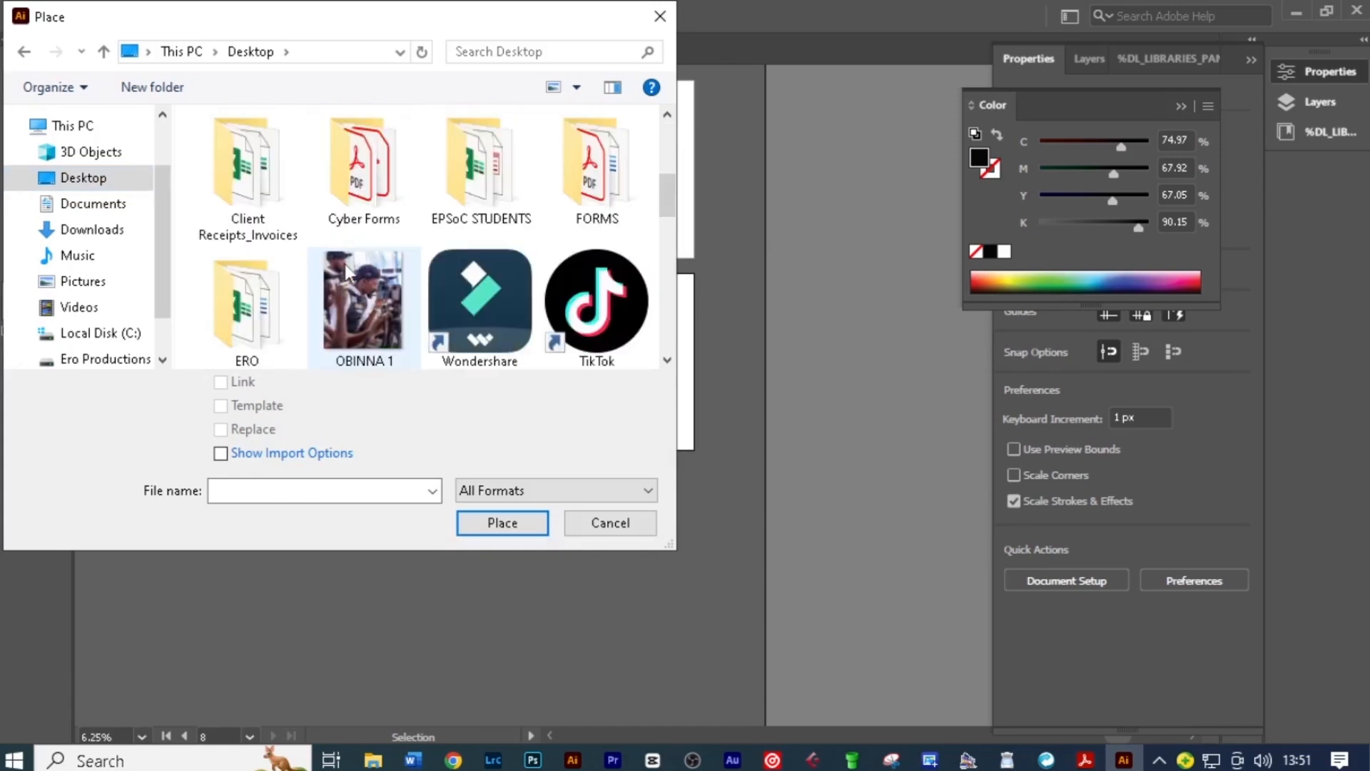
pyautogui.doubleClick(362, 296)
pyautogui.click(539, 362)
# Scale and position the placed cap photo so it covers the empty eighth artboard.
pyautogui.moveTo(614, 486); pyautogui.dragTo(592, 401)
pyautogui.moveTo(644, 431); pyautogui.dragTo(710, 488)
pyautogui.scroll(4, 208, 328)
pyautogui.moveTo(856, 321); pyautogui.dragTo(271, 371)
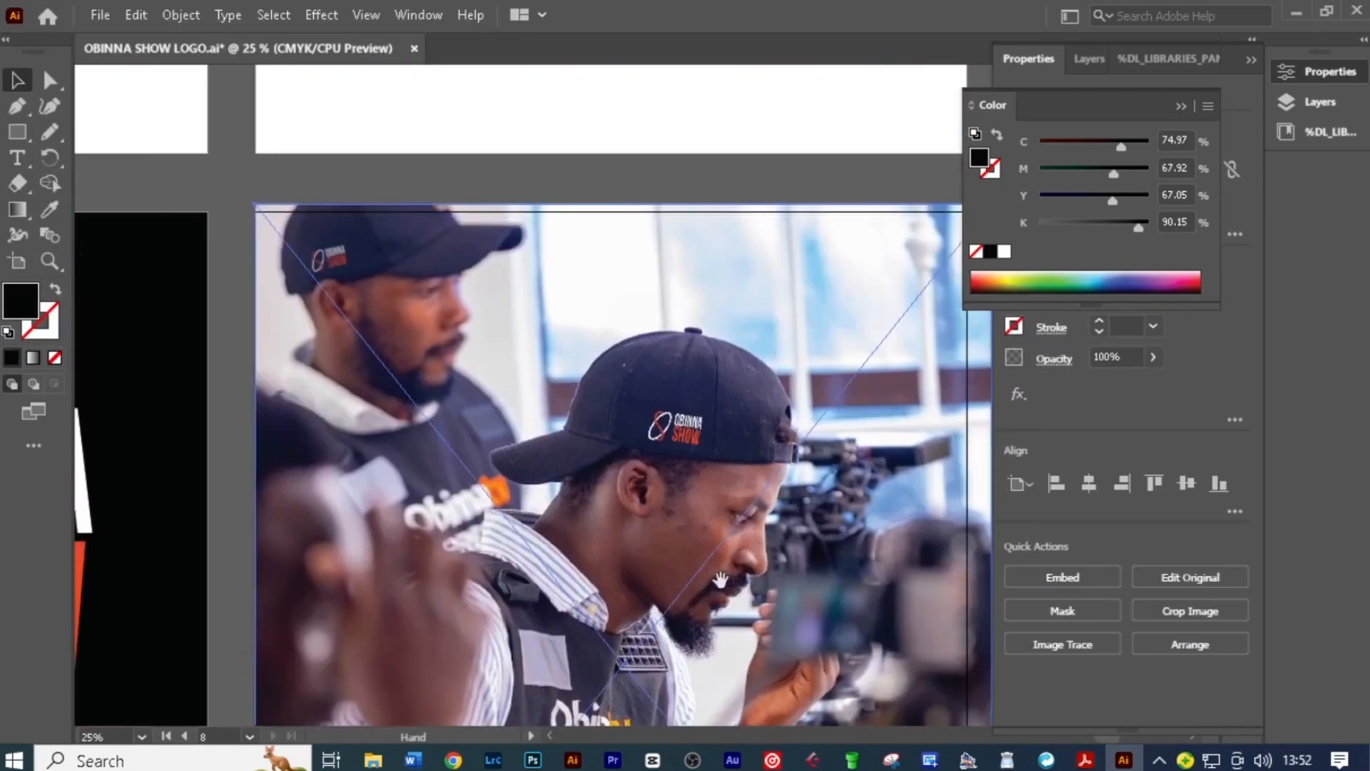
pyautogui.moveTo(642, 506); pyautogui.dragTo(633, 501)
pyautogui.moveTo(714, 570); pyautogui.dragTo(618, 467)
pyautogui.scroll(-3, 735, 242)
pyautogui.moveTo(791, 504); pyautogui.dragTo(786, 497)
pyautogui.click(410, 80)
pyautogui.scroll(3, 436, 269)
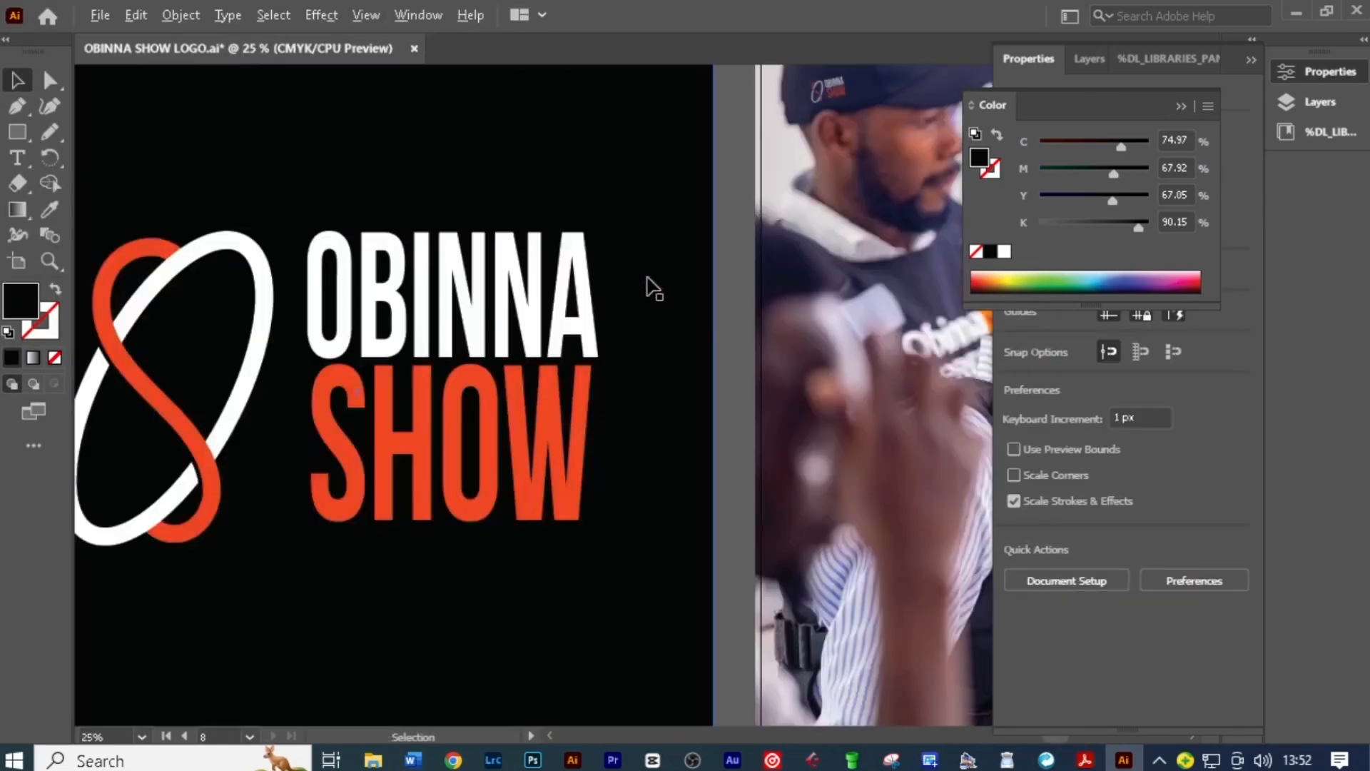
pyautogui.moveTo(856, 328); pyautogui.dragTo(742, 361)
pyautogui.scroll(-5, 735, 364)
pyautogui.moveTo(478, 477); pyautogui.dragTo(426, 432)
# Switch to Photoshop and place the OBINNA-SHOW-LOGO-1 PNG as embedded in the photo of the woman in the press vest.
pyautogui.click(532, 762)
pyautogui.click(468, 81)
pyautogui.scroll(5, 435, 454)
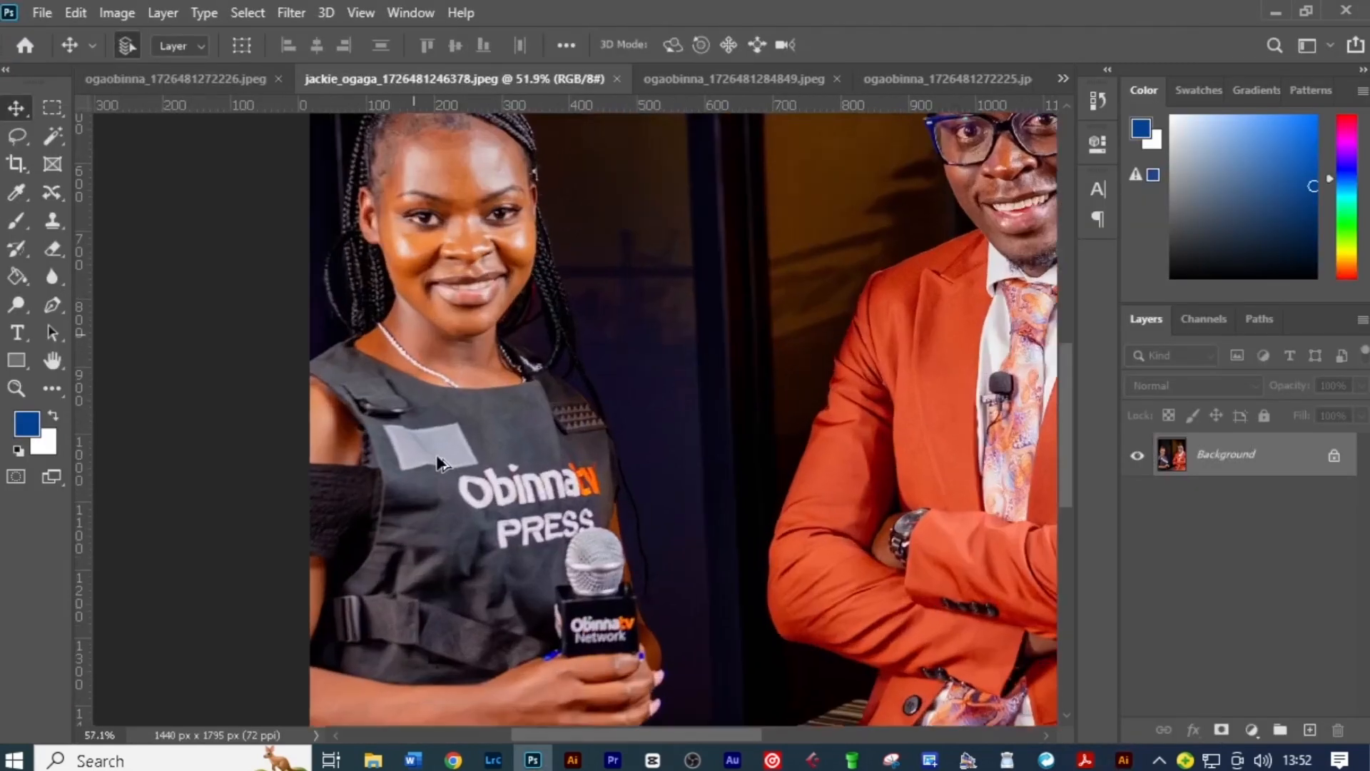
pyautogui.scroll(-3, 435, 454)
pyautogui.click(47, 11)
pyautogui.click(92, 452)
pyautogui.doubleClick(247, 308)
# Shrink the placed mark, rotate it about 22° counter-clockwise and position it on the vest above the Obinna lettering.
pyautogui.moveTo(910, 144); pyautogui.dragTo(421, 637)
pyautogui.moveTo(396, 671); pyautogui.dragTo(505, 461)
pyautogui.scroll(6, 508, 464)
pyautogui.moveTo(572, 339); pyautogui.dragTo(511, 398)
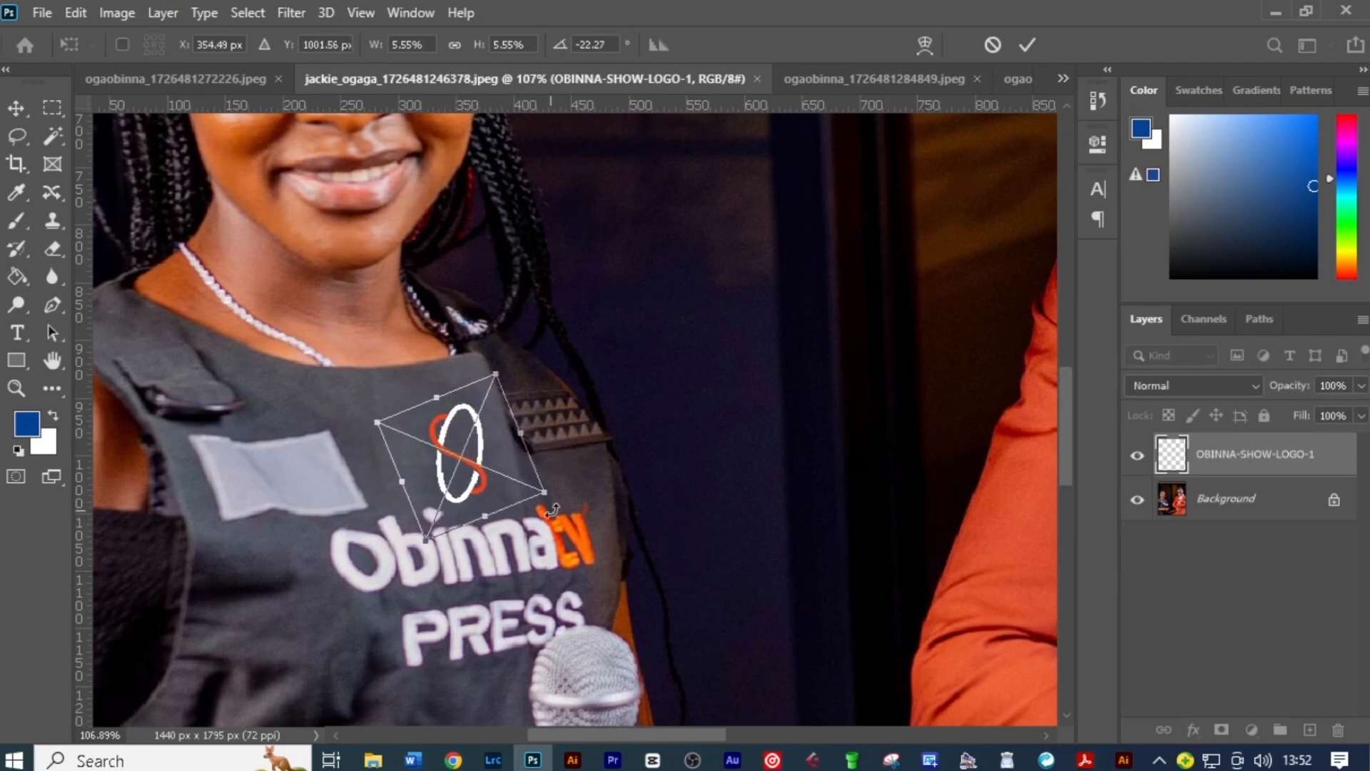
pyautogui.click(1027, 49)
# Blend the vest mark into the fabric with Blend If, splitting the Underlying Layer's blacks at about 9/80.
pyautogui.doubleClick(1334, 456)
pyautogui.moveTo(566, 215); pyautogui.dragTo(950, 203)
pyautogui.moveTo(1057, 627); pyautogui.dragTo(1083, 628)
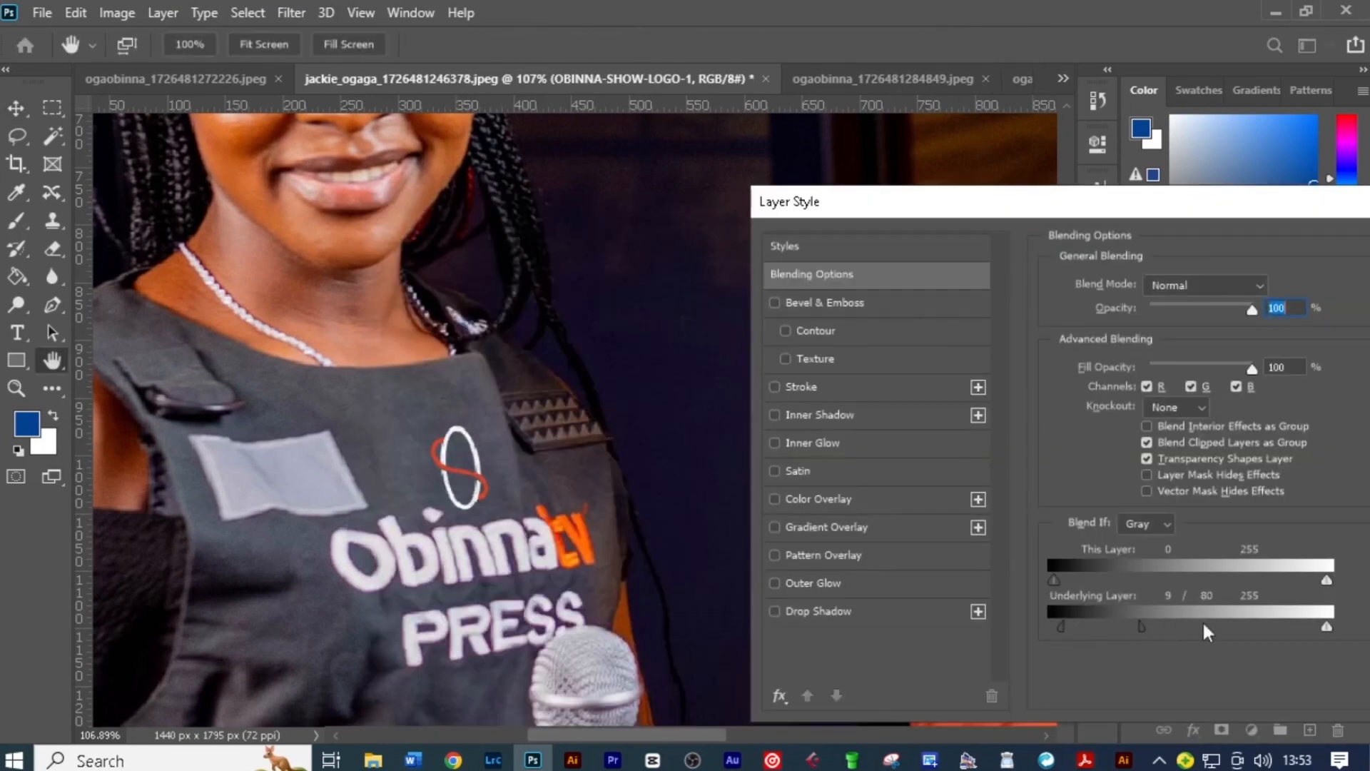
pyautogui.moveTo(1268, 213); pyautogui.dragTo(999, 213)
pyautogui.click(1188, 246)
pyautogui.scroll(-8, 615, 481)
pyautogui.click(777, 516)
pyautogui.hotkey('ctrl', 'alt', 'shift', 'w')
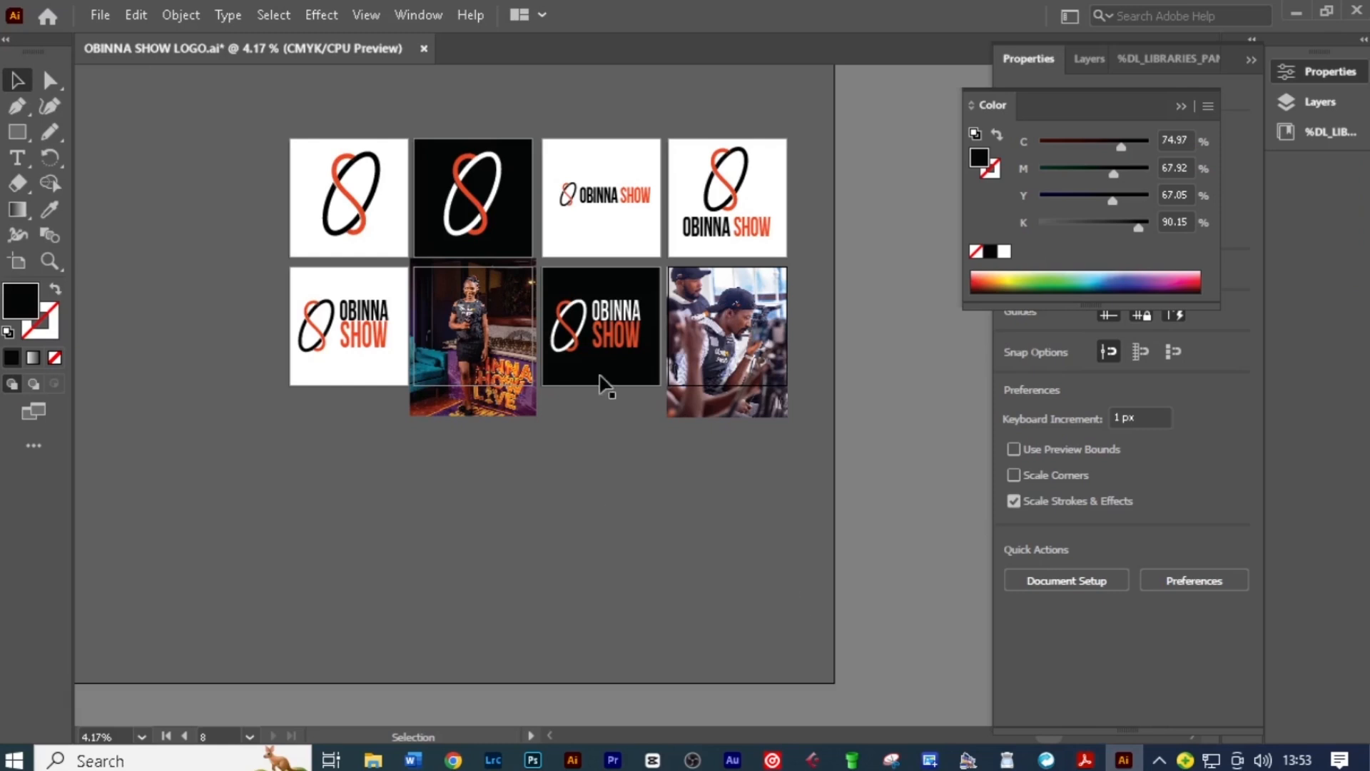
# In Illustrator, export the horizontal OBINNA SHOW lockup as a transparent PNG-24 named OBINNA-SHOW-LOGO-4.
pyautogui.scroll(3, 602, 383)
pyautogui.click(100, 15)
pyautogui.moveTo(214, 435)
pyautogui.click(493, 482)
pyautogui.click(144, 665)
pyautogui.click(171, 645)
pyautogui.click(1075, 702)
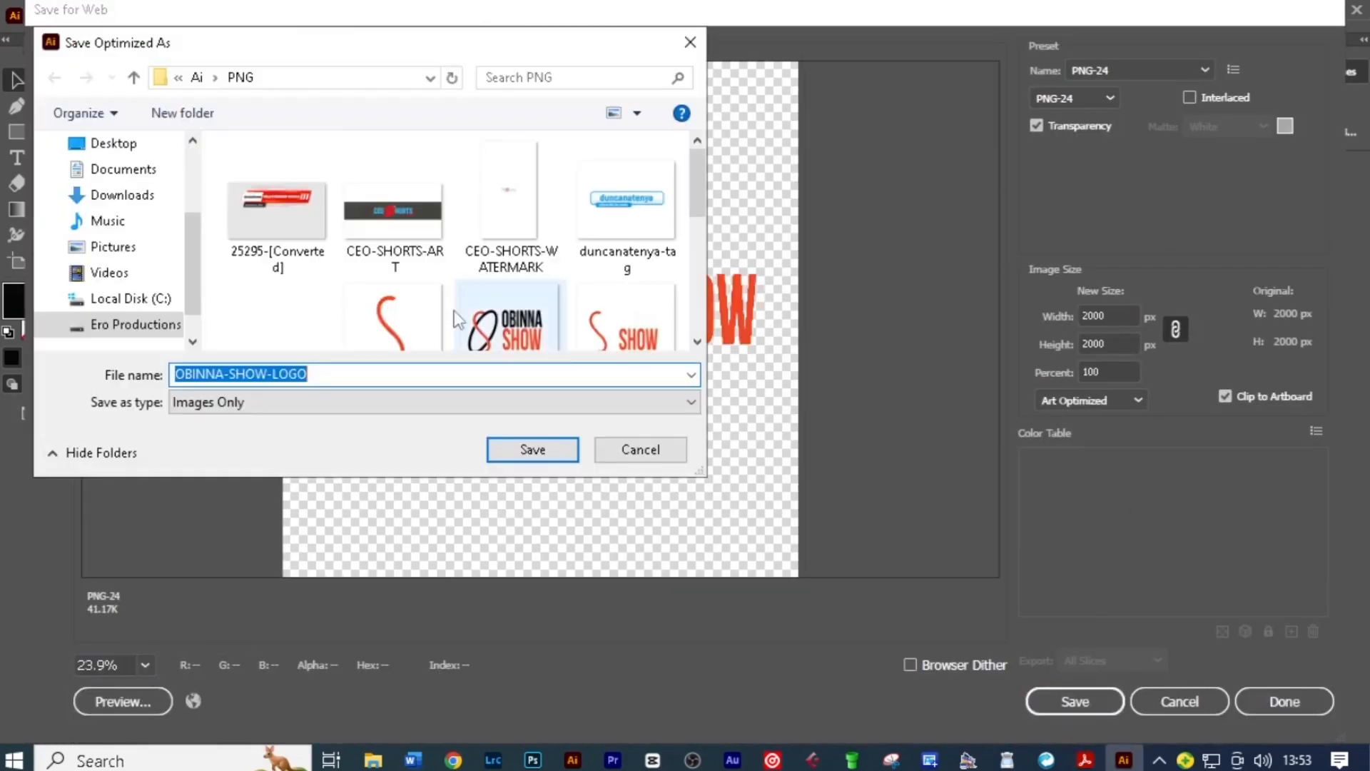
pyautogui.scroll(-2, 561, 335)
pyautogui.click(357, 374)
pyautogui.write('-')
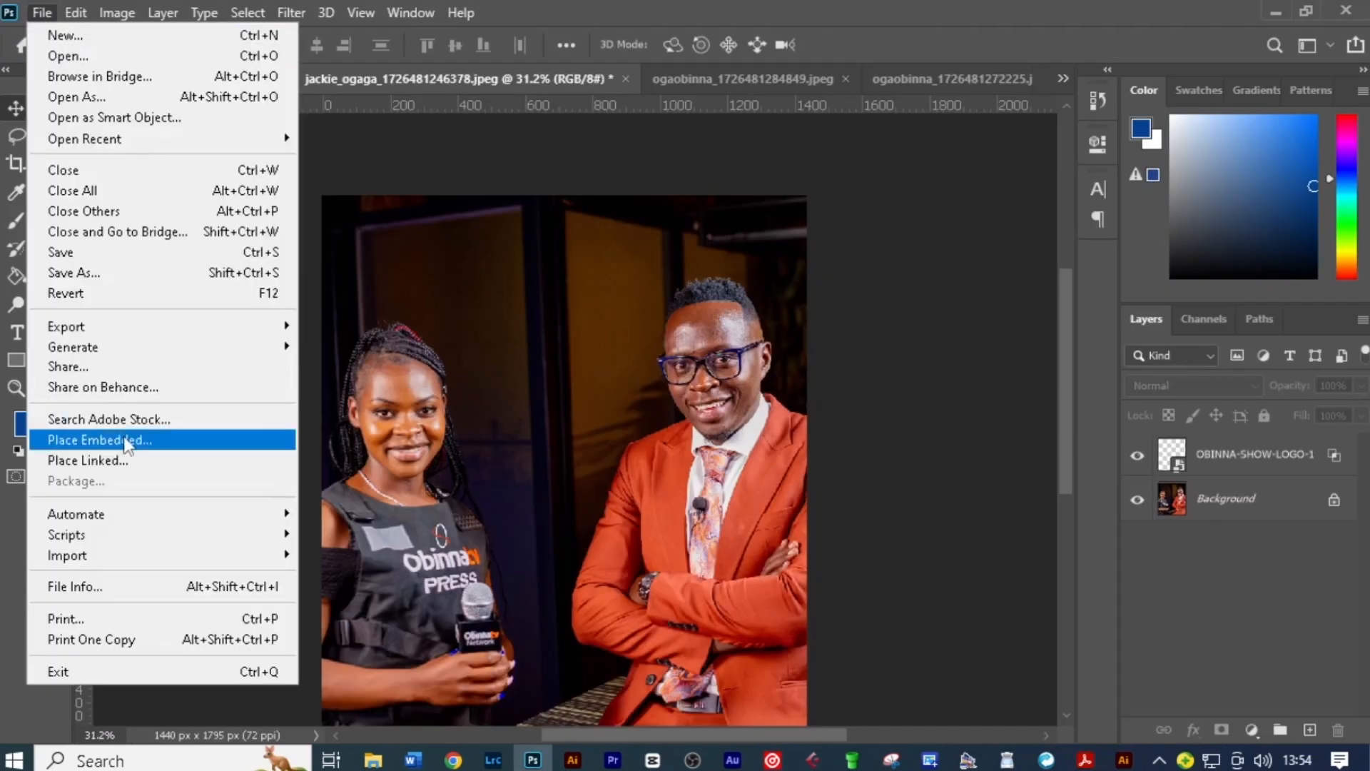
# Place the OBINNA-SHOW-LOGO-4 PNG as embedded, scaled to about 16.25% in the photo's upper-left corner.
pyautogui.click(152, 437)
pyautogui.click(679, 538)
pyautogui.moveTo(483, 196); pyautogui.dragTo(443, 235)
pyautogui.moveTo(407, 289); pyautogui.dragTo(413, 239)
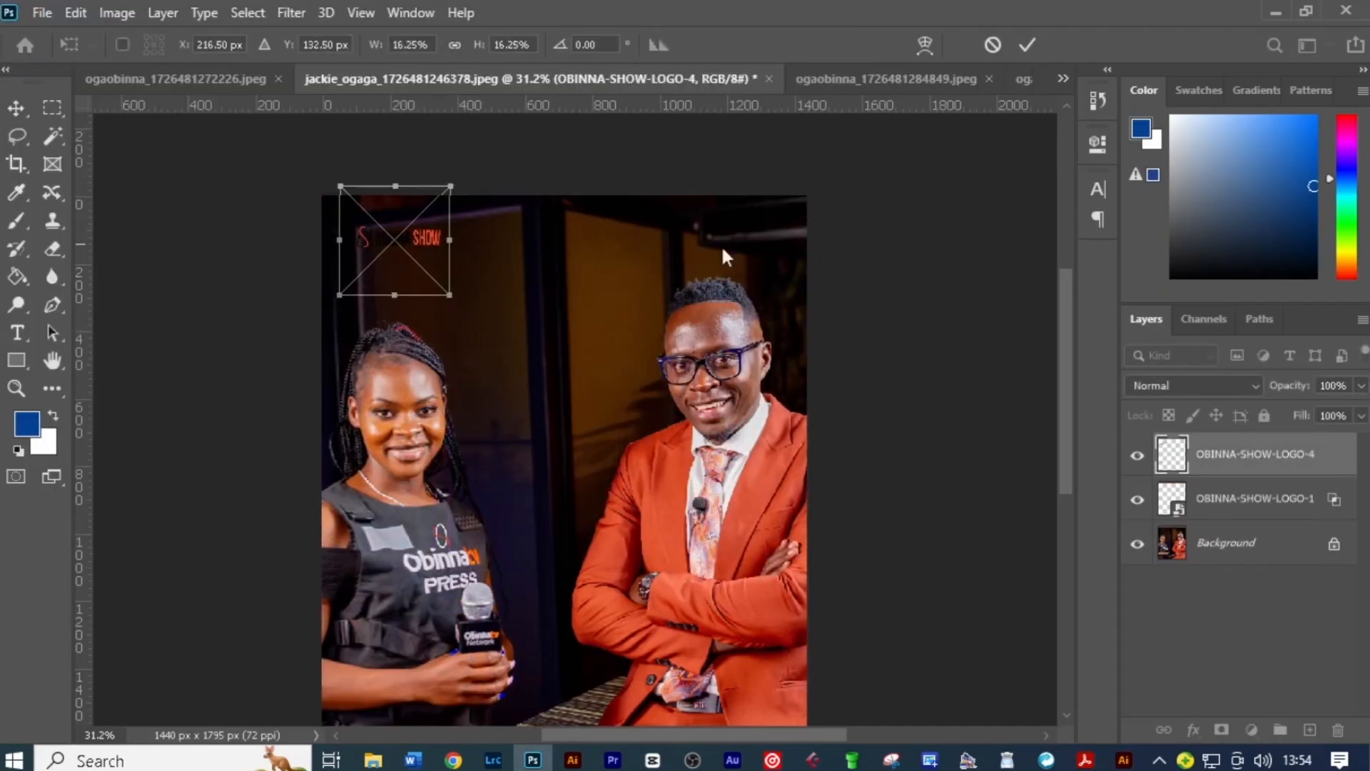
pyautogui.press('Return')
# Turn the placed lockup white with a solid-colour fill layer clipped to the OBINNA-SHOW-LOGO-4 layer.
pyautogui.click(1252, 729)
pyautogui.click(1250, 361)
pyautogui.moveTo(842, 214); pyautogui.dragTo(787, 172)
pyautogui.click(1278, 166)
pyautogui.hotkey('ctrl', 'alt', 'g')
pyautogui.scroll(5, 430, 239)
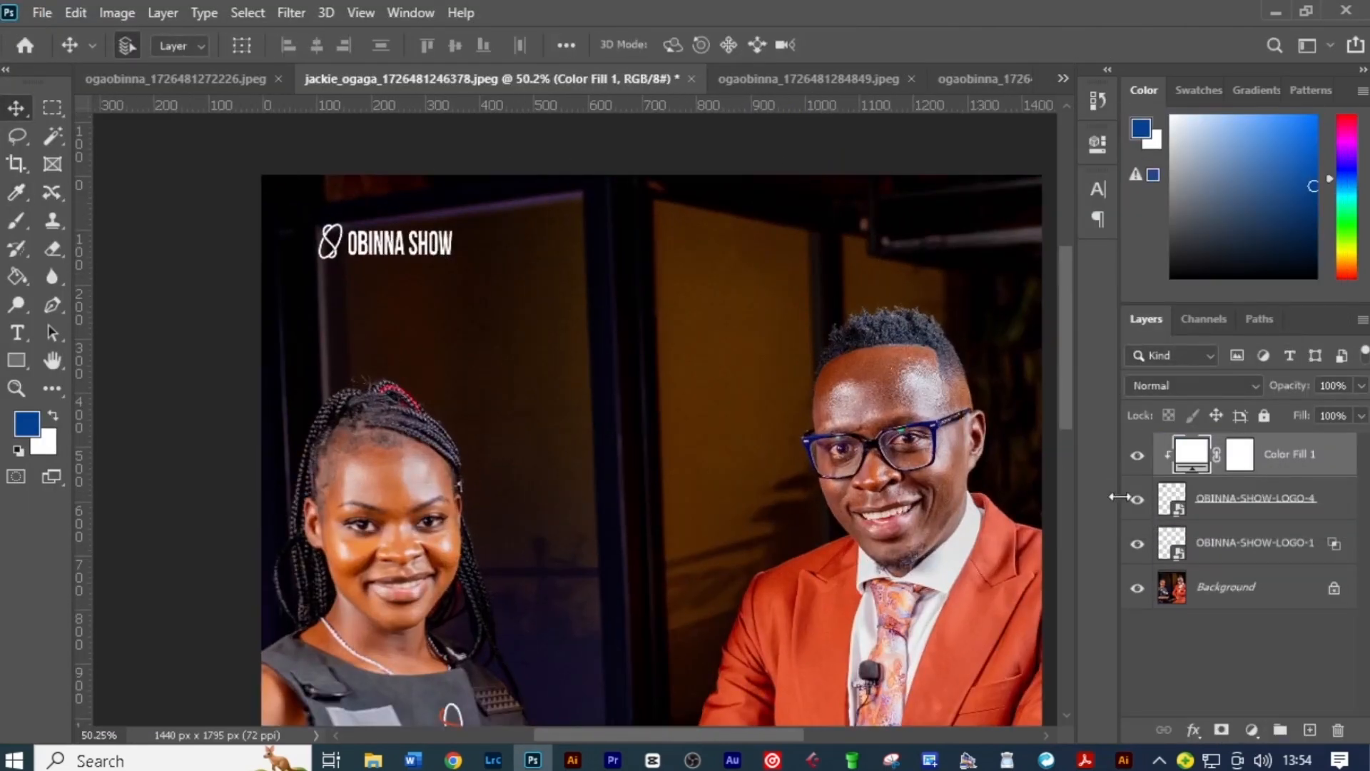
pyautogui.scroll(-5, 773, 415)
# Move the white OBINNA SHOW lockup slightly farther in from the photo's upper-left corner.
pyautogui.hotkey('ctrl', 'r')
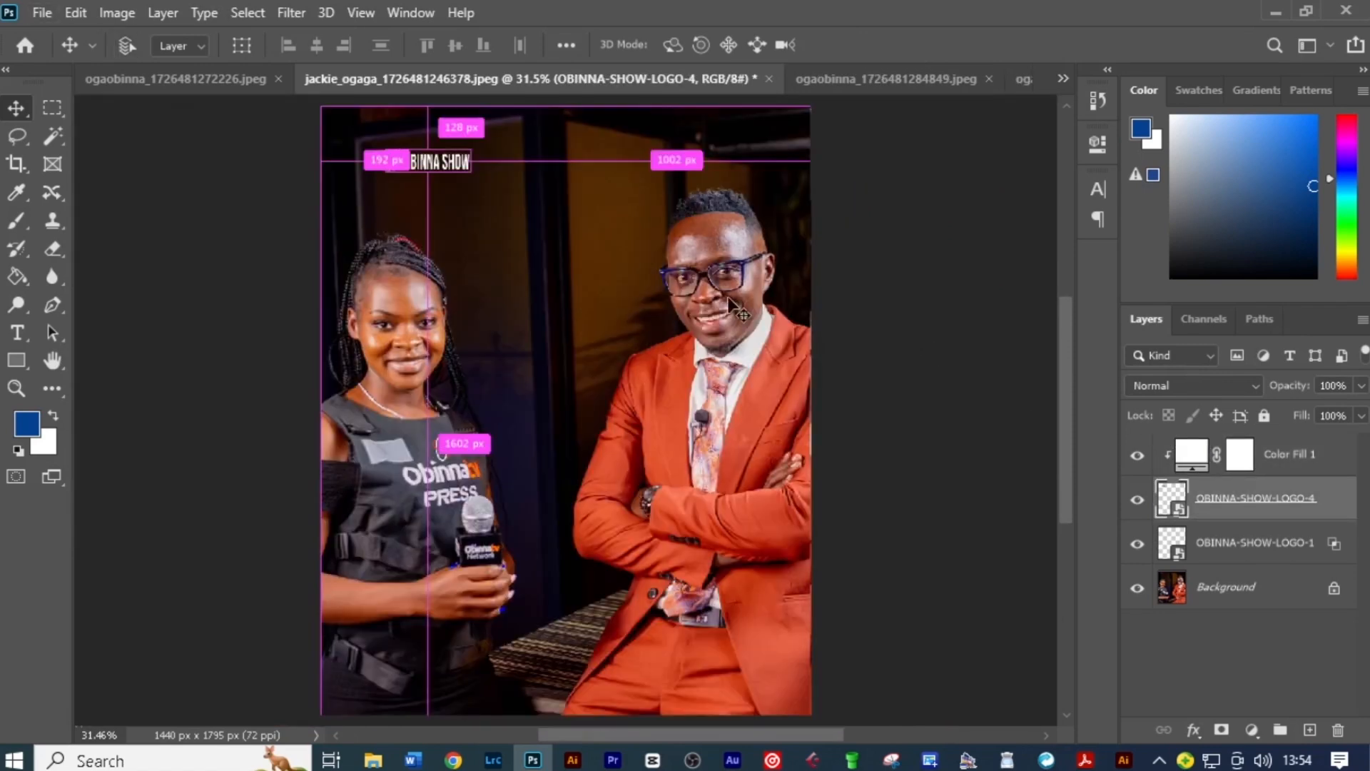
pyautogui.press('Return')
pyautogui.scroll(-2, 729, 164)
pyautogui.moveTo(595, 199); pyautogui.dragTo(563, 272)
# Export the photo of the press-vest woman and the man in the orange suit as a JPG at 100% quality.
pyautogui.hotkey('ctrl', 'alt', 'shift', 'w')
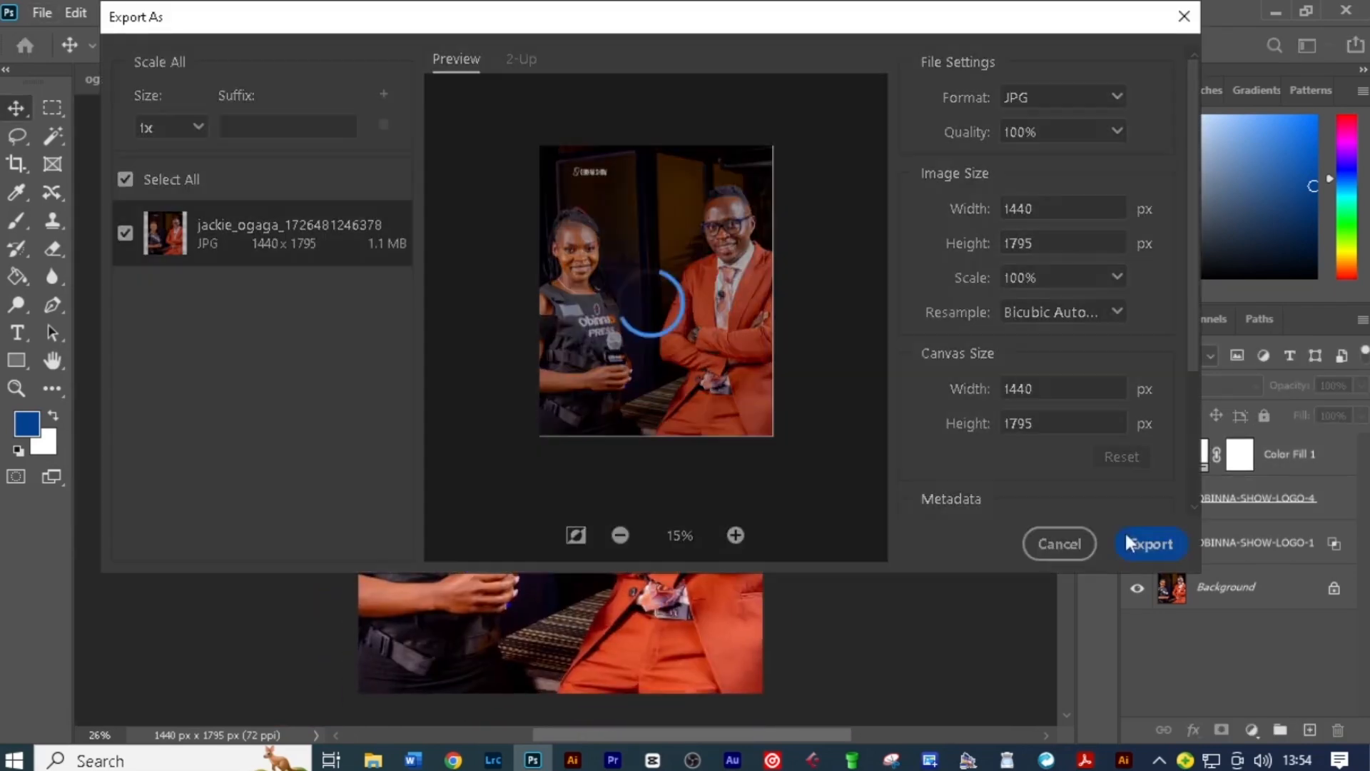
pyautogui.click(1135, 544)
pyautogui.write('O')
pyautogui.click(641, 546)
# Switch to Illustrator, duplicate the white artboard with the two-line lockup into a new third row, and delete the copied artwork.
pyautogui.hotkey('alt', 'Tab')
pyautogui.scroll(-3, 593, 577)
pyautogui.scroll(1, 593, 576)
pyautogui.moveTo(595, 576); pyautogui.dragTo(403, 443)
pyautogui.hotkey('shift', 'o')
pyautogui.moveTo(454, 400); pyautogui.dragTo(453, 529)
pyautogui.click(480, 515)
pyautogui.press('Delete')
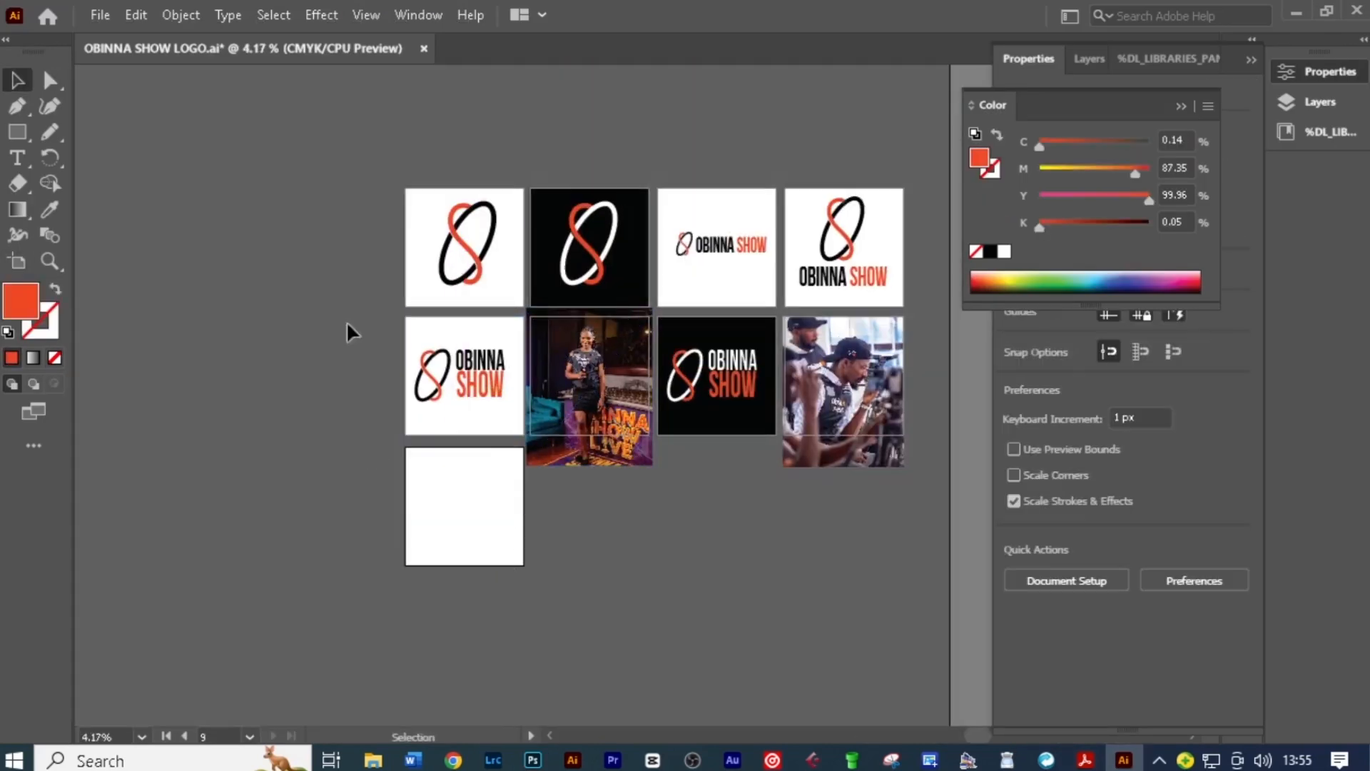
# Place the exported photo of the pair over the empty artboard, scaled to about 2053 × 2559 px, and save the document.
pyautogui.click(100, 15)
pyautogui.click(114, 408)
pyautogui.scroll(-10, 260, 223)
pyautogui.click(383, 271)
pyautogui.click(507, 526)
pyautogui.moveTo(427, 471); pyautogui.dragTo(512, 578)
pyautogui.moveTo(487, 525); pyautogui.dragTo(403, 426)
pyautogui.moveTo(617, 636); pyautogui.dragTo(708, 705)
pyautogui.moveTo(708, 705); pyautogui.dragTo(537, 508)
pyautogui.moveTo(511, 516); pyautogui.dragTo(728, 699)
pyautogui.moveTo(663, 580); pyautogui.dragTo(655, 570)
pyautogui.scroll(-2, 655, 570)
pyautogui.scroll(-1, 683, 591)
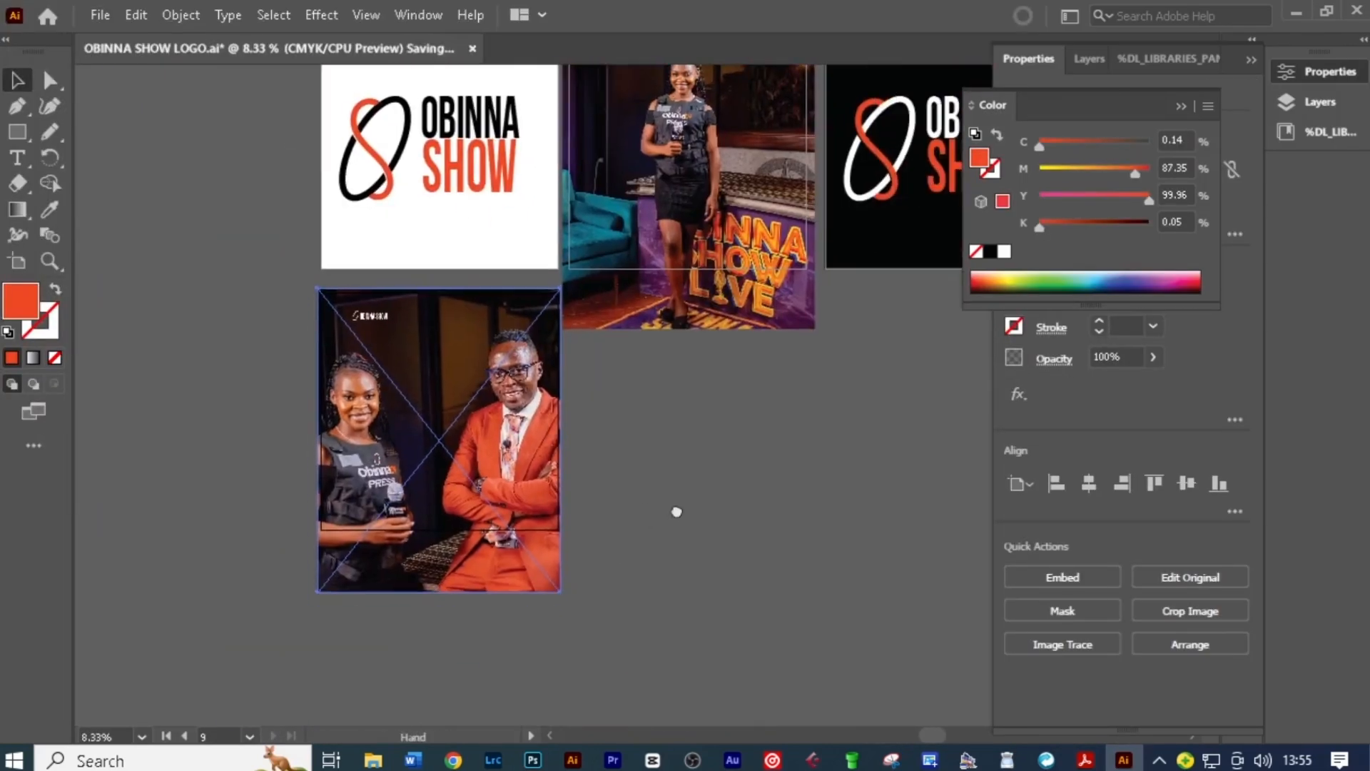
# Switch to Photoshop and try the OBINNA-SHOW-LOGO-4 PNG at about 7.2% near the cap in the photo of the two crew members.
pyautogui.hotkey('alt', 'Tab')
pyautogui.scroll(8, 547, 374)
pyautogui.scroll(-7, 548, 373)
pyautogui.scroll(6, 525, 302)
pyautogui.scroll(3, 527, 303)
pyautogui.click(45, 13)
pyautogui.click(85, 448)
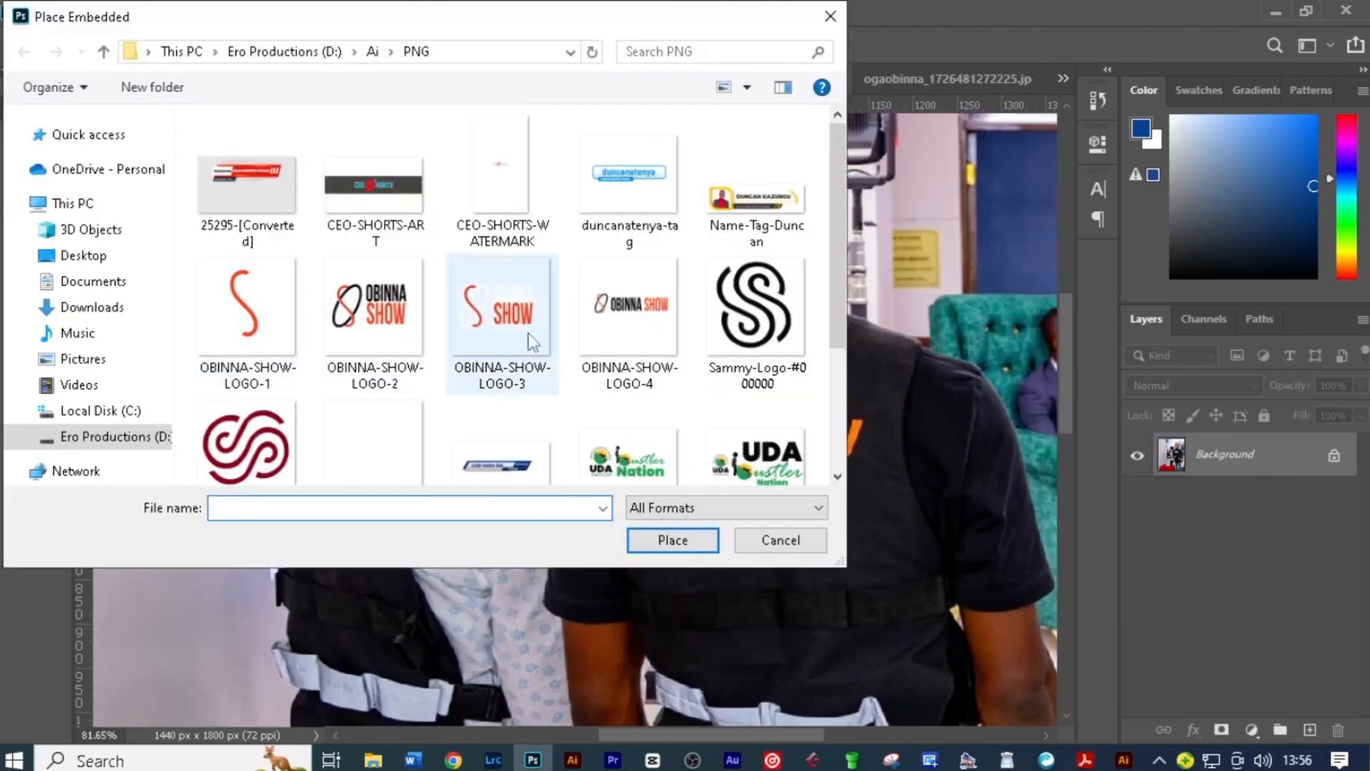
pyautogui.doubleClick(635, 307)
pyautogui.scroll(-8, 661, 408)
pyautogui.moveTo(887, 152); pyautogui.dragTo(603, 419)
pyautogui.scroll(8, 595, 354)
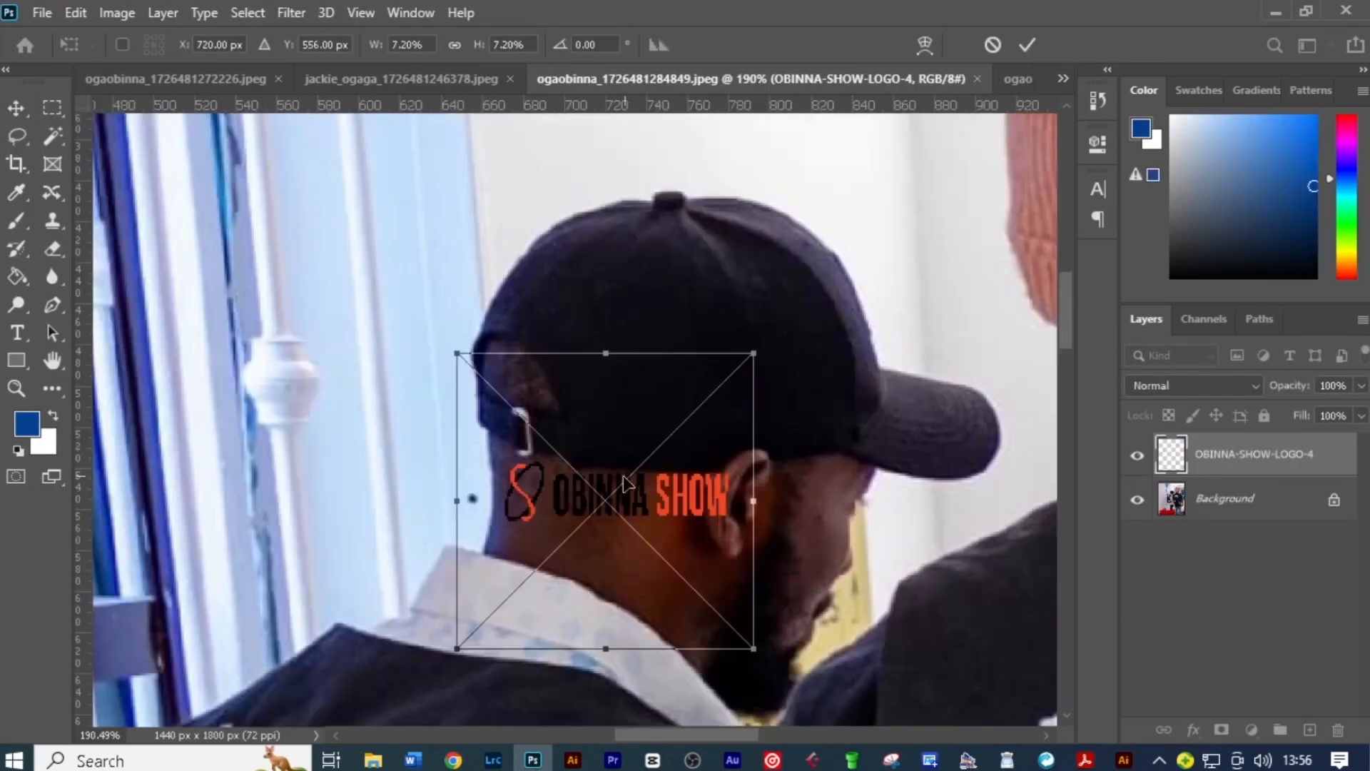
# Switch to Illustrator and duplicate the horizontal lockup's artboard into the third row, beside the photo of the pair.
pyautogui.click(1122, 758)
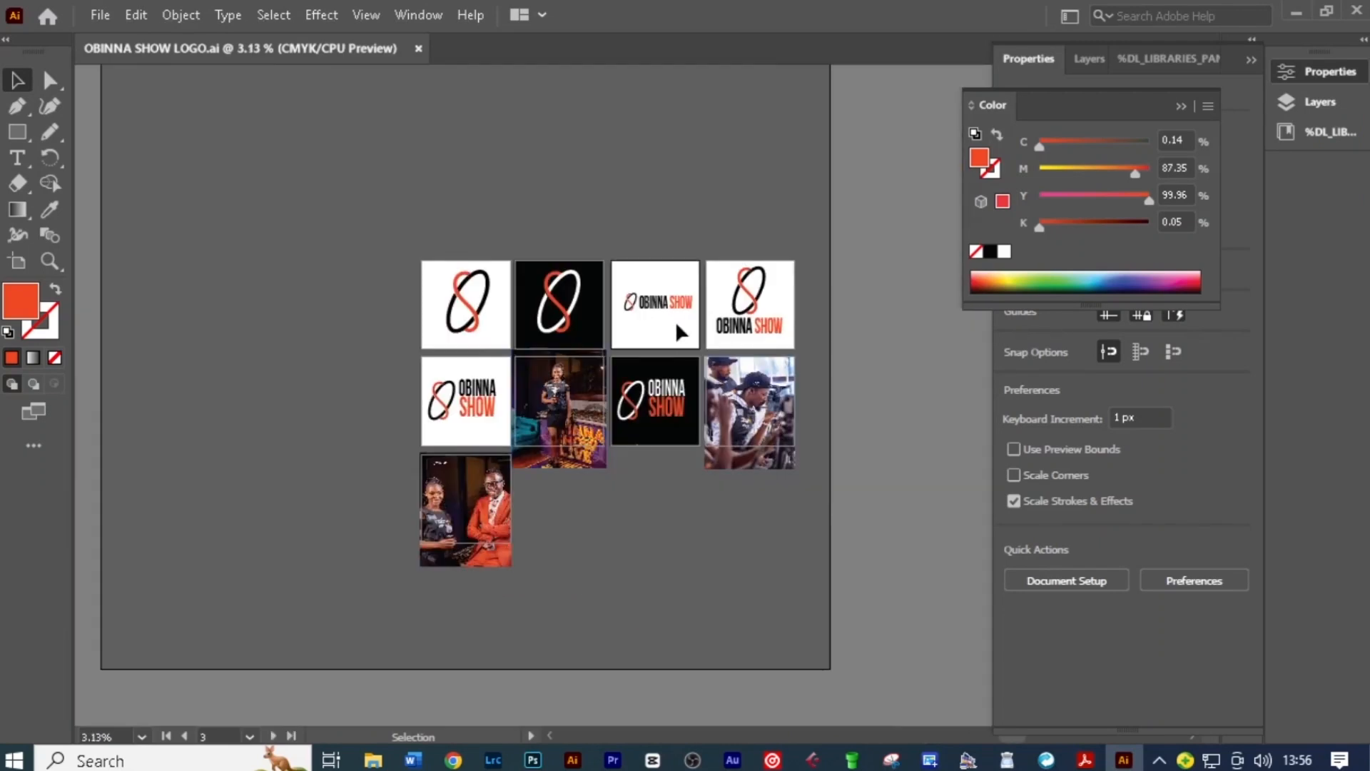
pyautogui.hotkey('shift', 'o')
pyautogui.moveTo(665, 333); pyautogui.dragTo(607, 464)
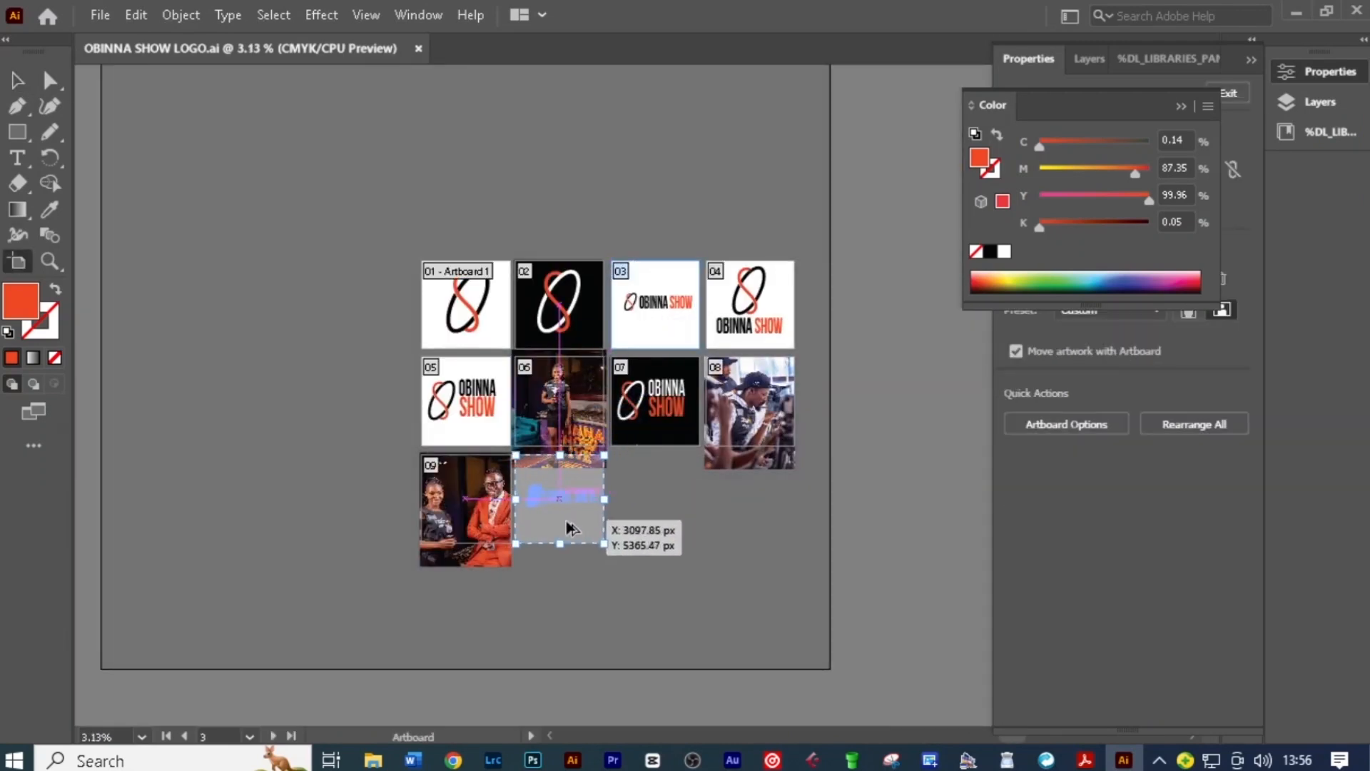
pyautogui.moveTo(572, 529); pyautogui.dragTo(572, 528)
# Recolour the word OBINNA and the black ring of the mark in the copied lockup to white (FFFFFF).
pyautogui.press('v')
pyautogui.scroll(6, 566, 493)
pyautogui.doubleClick(672, 289)
pyautogui.moveTo(672, 289); pyautogui.dragTo(449, 289)
pyautogui.doubleClick(21, 301)
pyautogui.moveTo(771, 214); pyautogui.dragTo(722, 183)
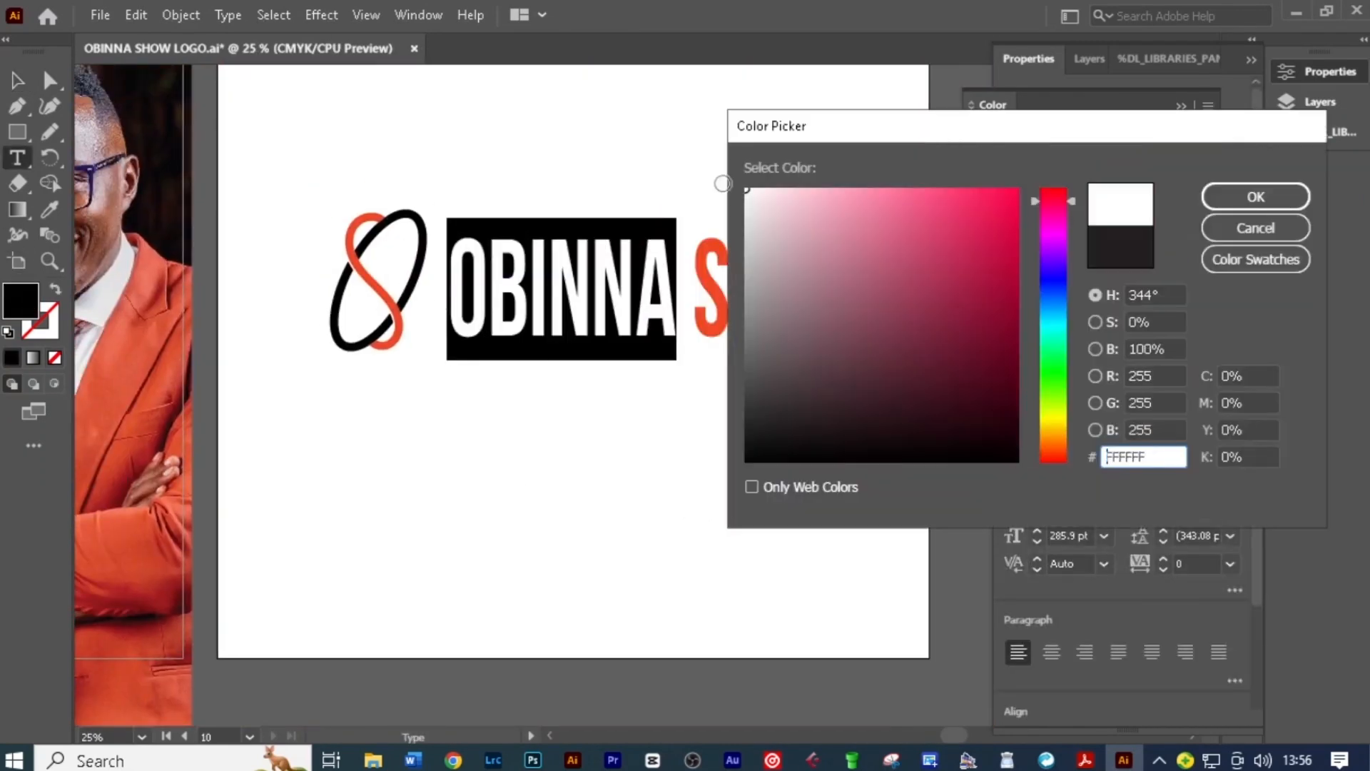
pyautogui.press('Return')
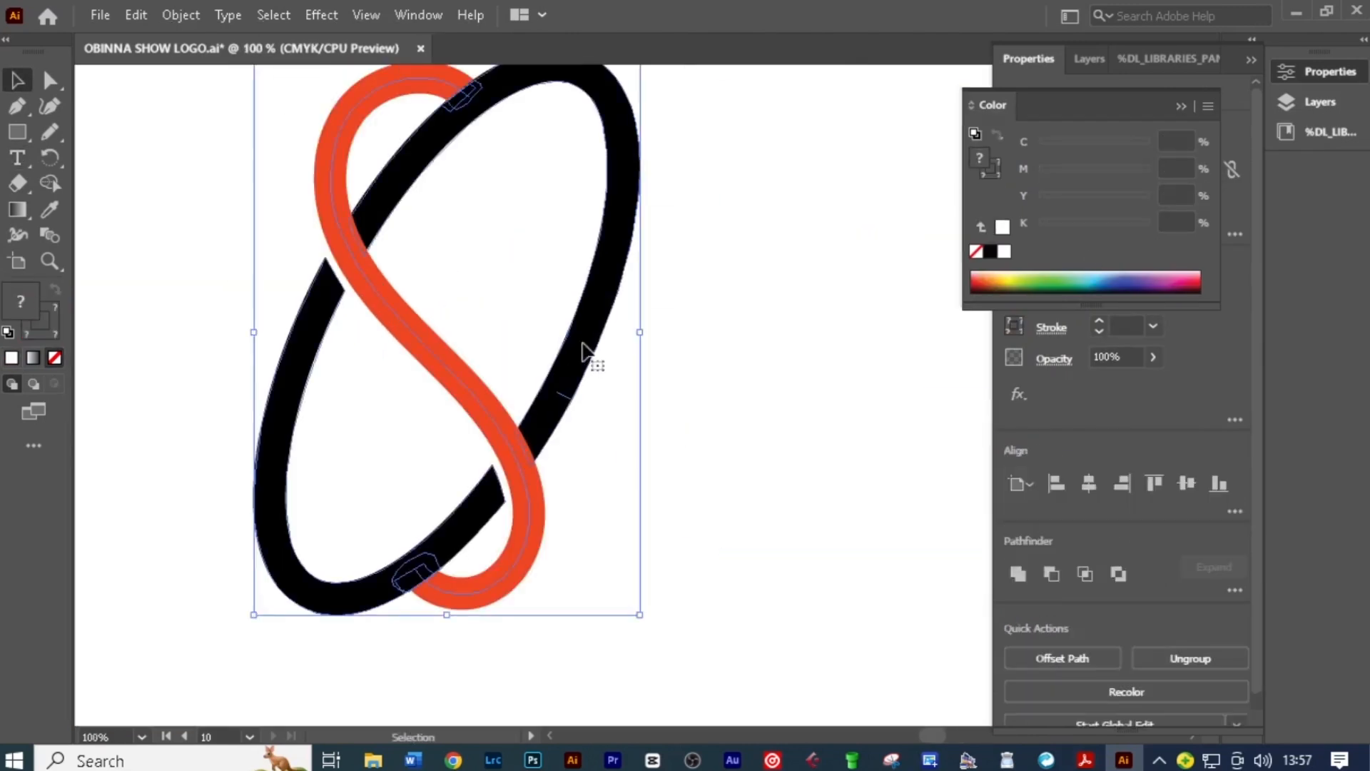
pyautogui.doubleClick(581, 352)
pyautogui.moveTo(581, 351); pyautogui.dragTo(499, 496)
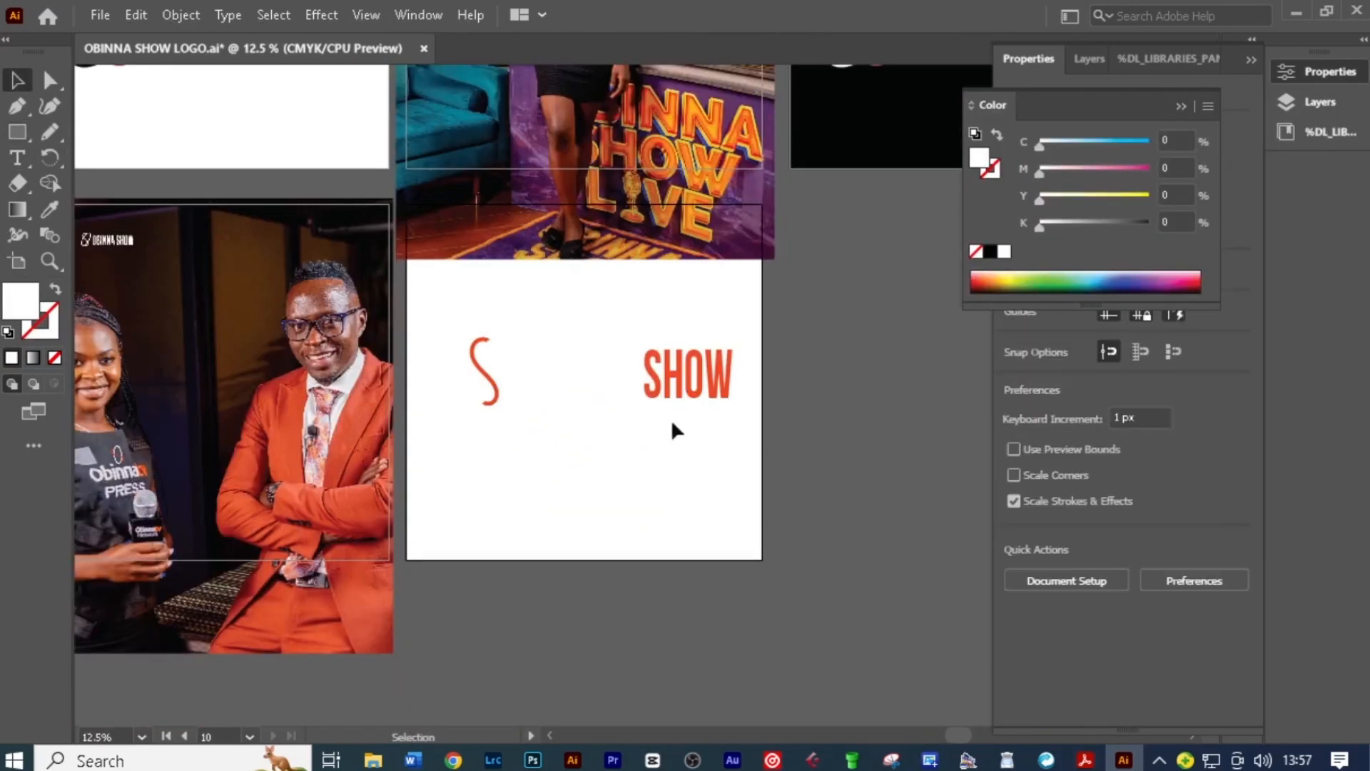
pyautogui.click(100, 15)
pyautogui.moveTo(285, 435)
pyautogui.click(500, 486)
pyautogui.click(149, 665)
pyautogui.click(181, 614)
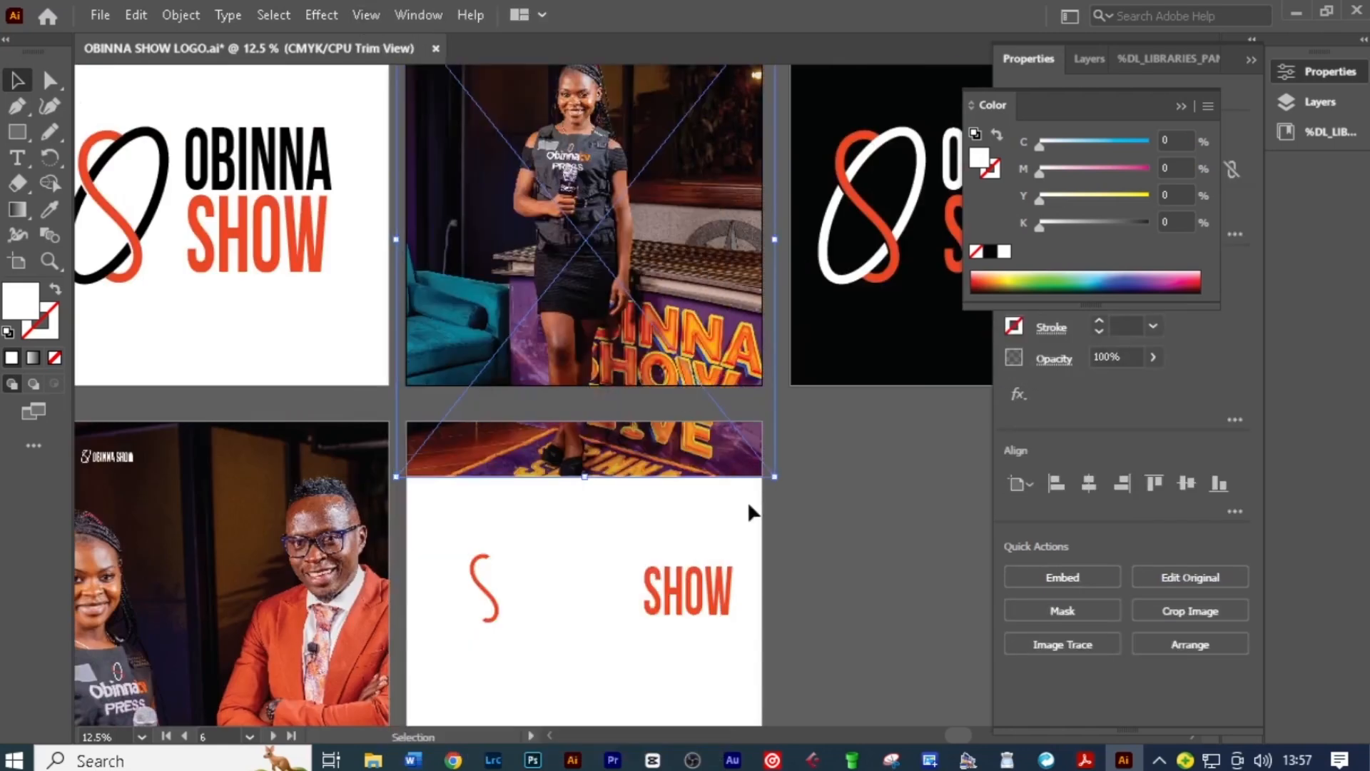
# Crop the stage photo of the standing woman to its artboard so it stops overlapping the artboard below.
pyautogui.moveTo(830, 526); pyautogui.dragTo(774, 467)
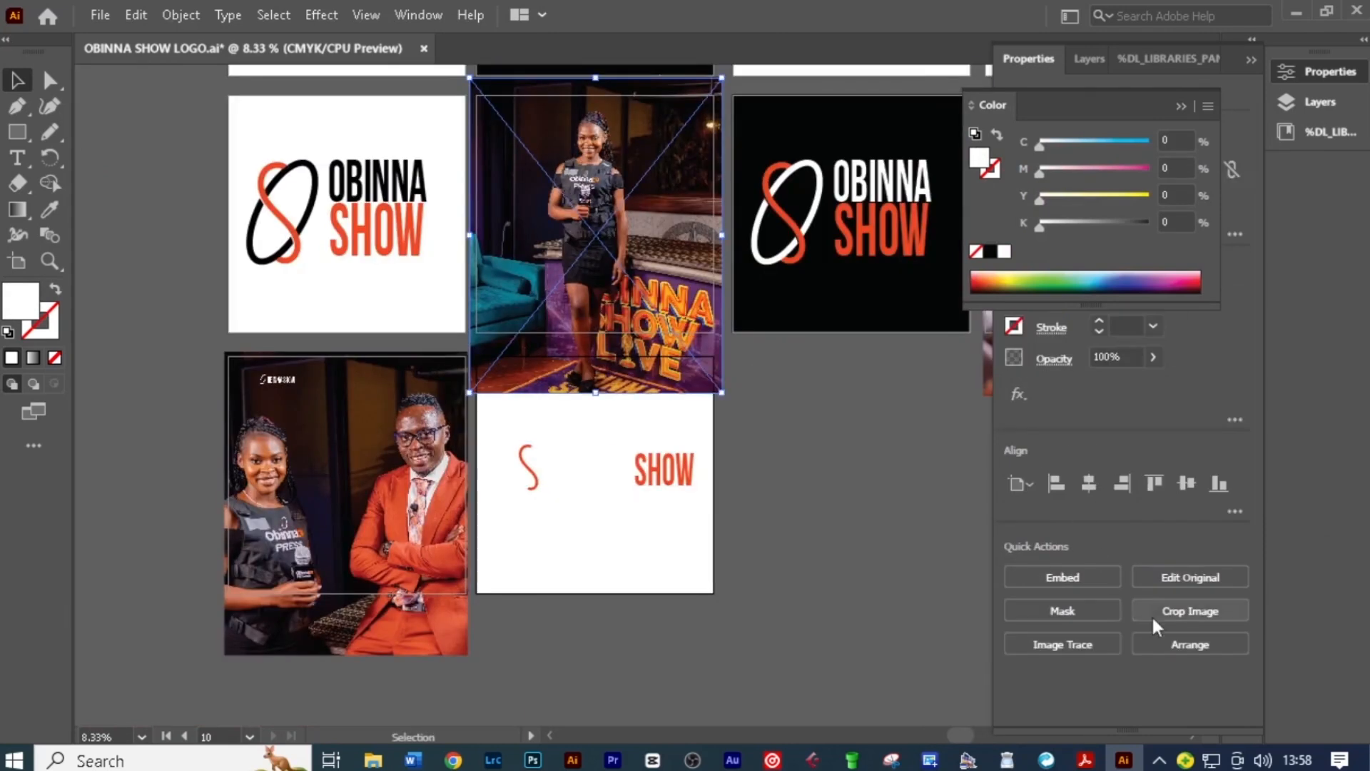
pyautogui.click(1159, 615)
pyautogui.moveTo(638, 268); pyautogui.dragTo(639, 287)
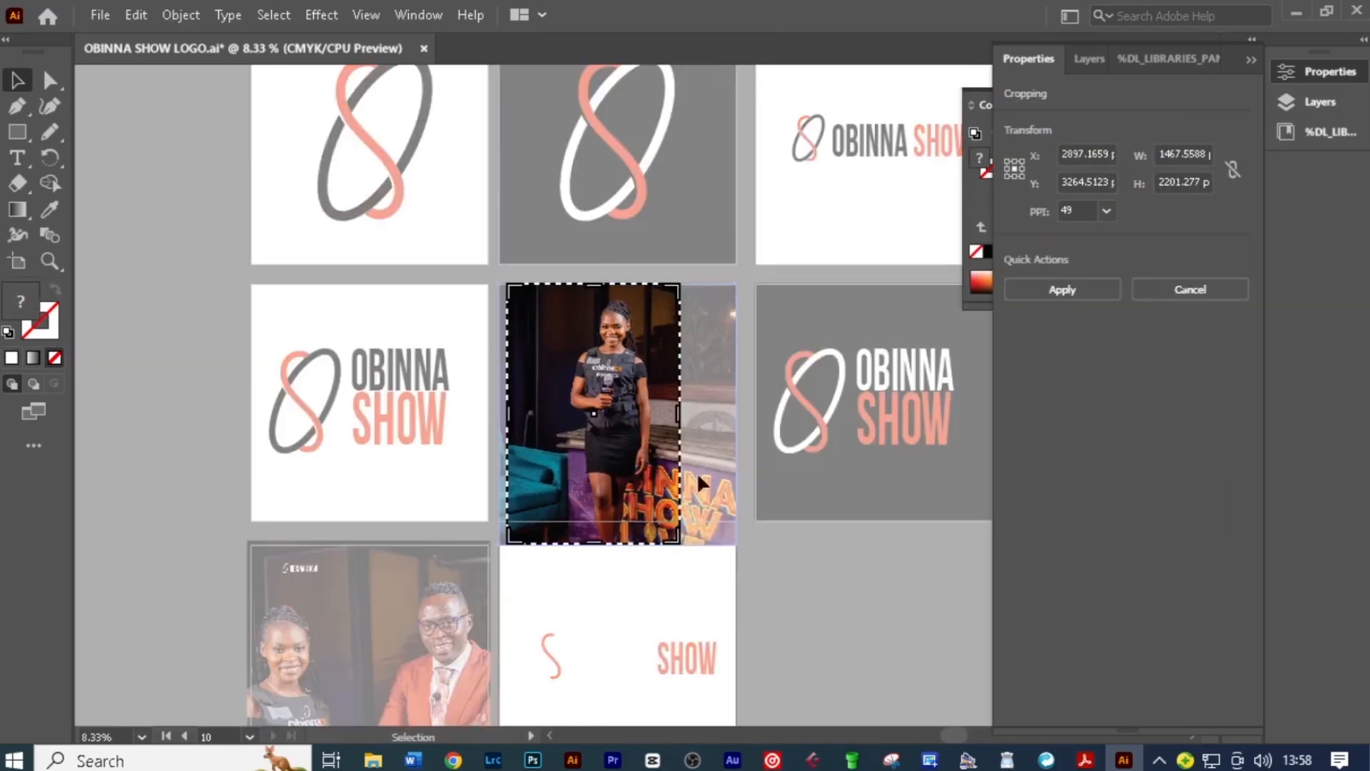
pyautogui.press('Return')
pyautogui.moveTo(735, 414); pyautogui.dragTo(684, 426)
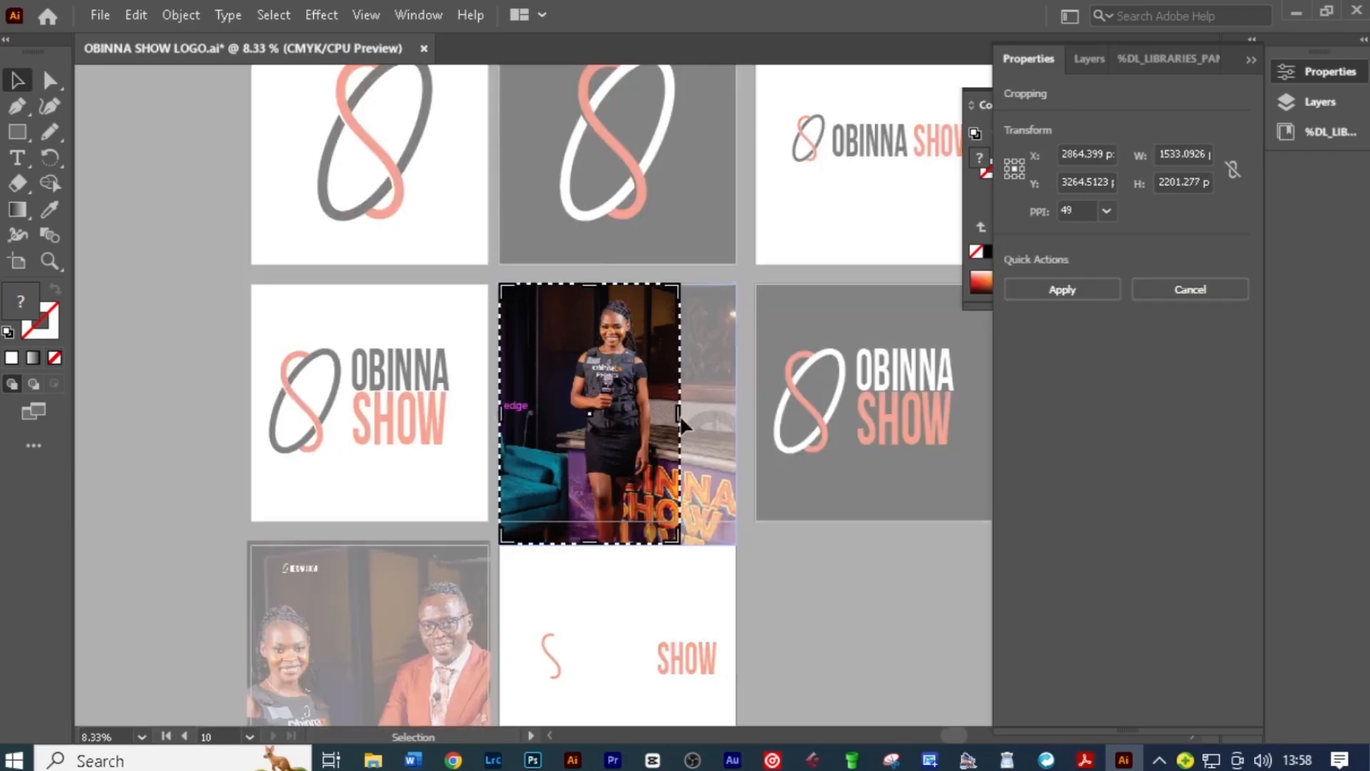
pyautogui.press('Return')
# Export the white-and-orange horizontal lockup as a transparent 2000 × 2000 px PNG-24 named OBINNA-SHOW-LOGO-5.
pyautogui.scroll(-3, 618, 558)
pyautogui.click(100, 15)
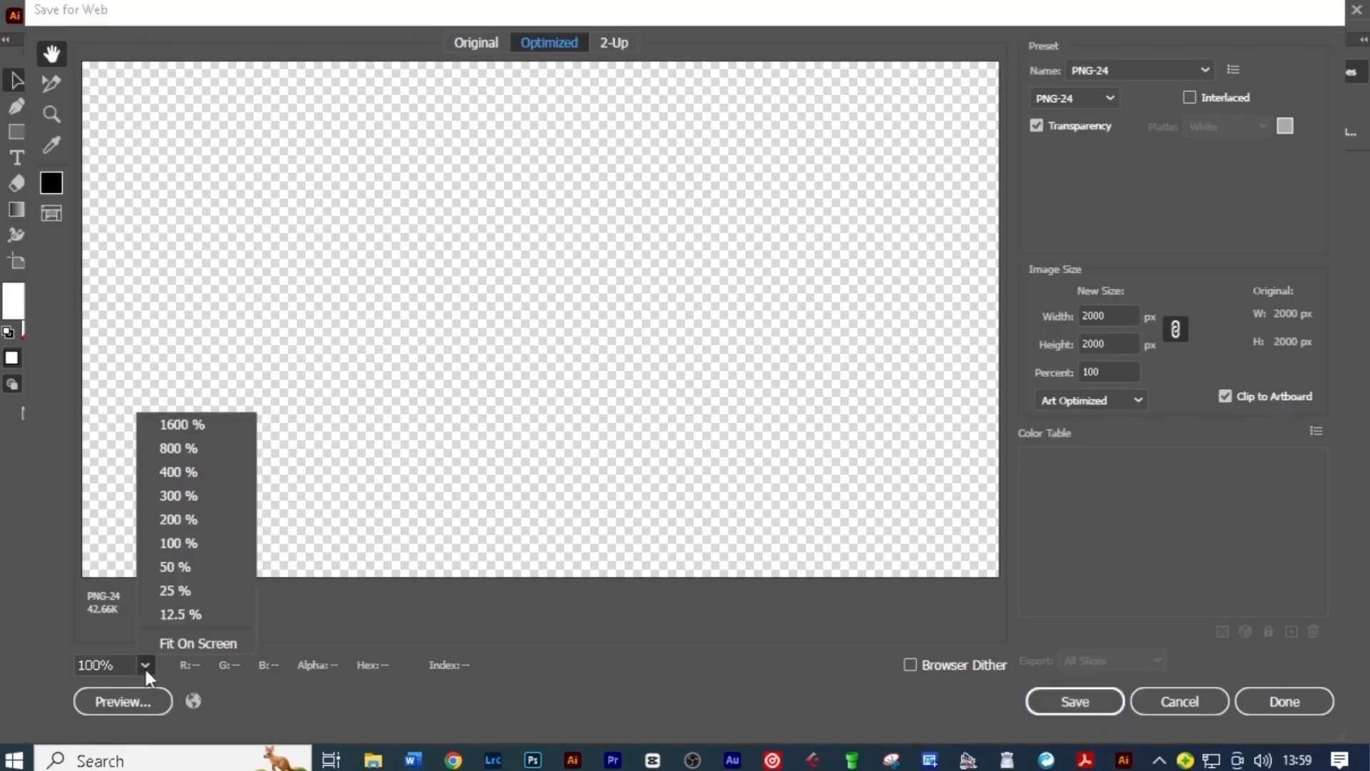
pyautogui.click(197, 643)
pyautogui.click(1075, 702)
pyautogui.click(533, 446)
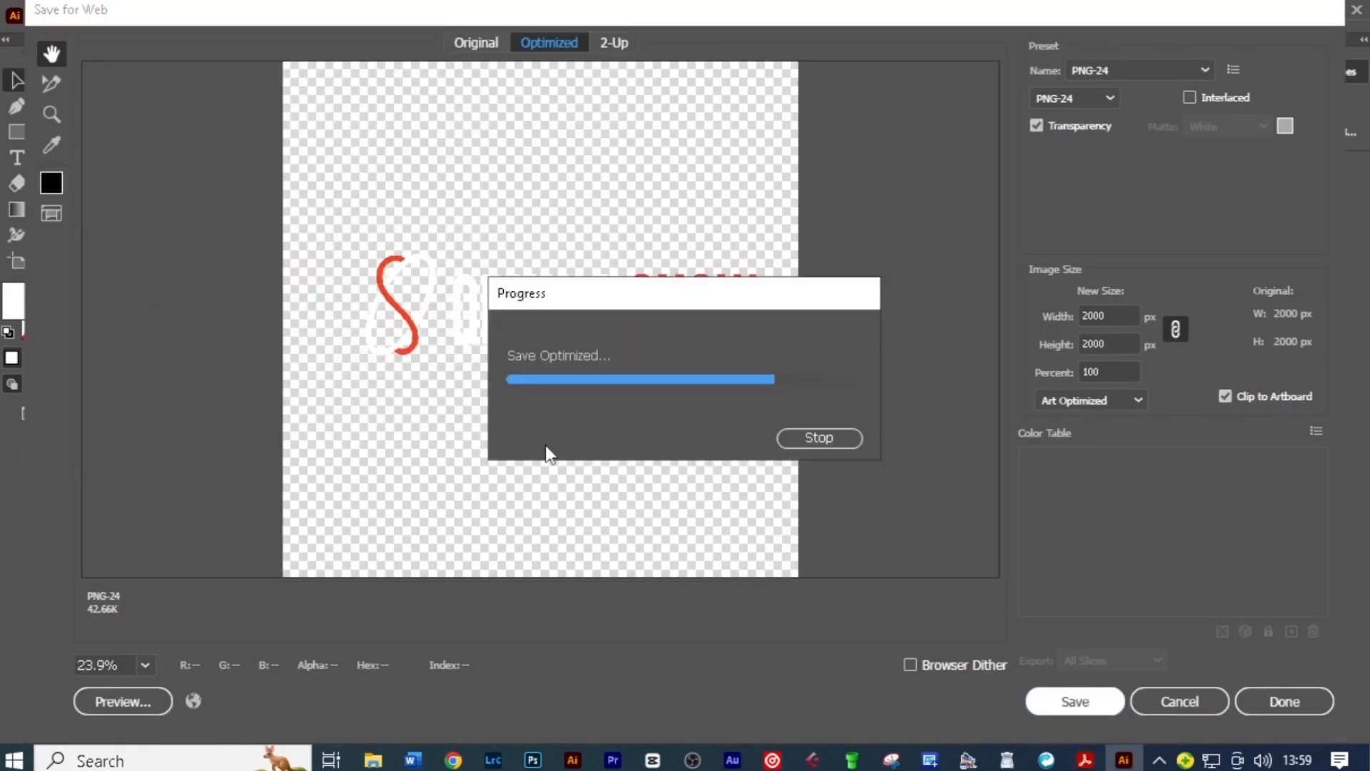
# Cover the new lockup's artboard with a black 2000 × 2000 px rectangle, send it behind the lockup and save the document.
pyautogui.moveTo(712, 582); pyautogui.dragTo(726, 617)
pyautogui.doubleClick(20, 300)
pyautogui.click(892, 456)
pyautogui.click(1256, 197)
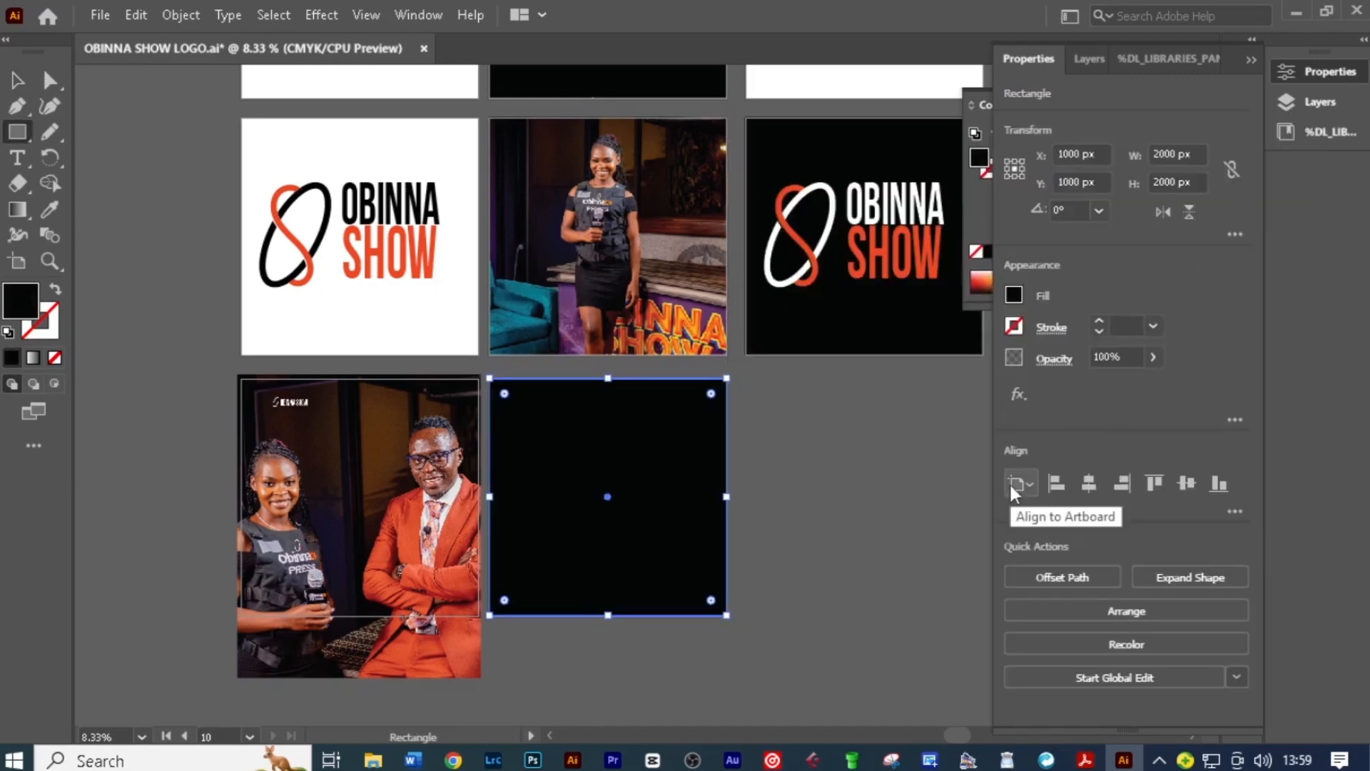
pyautogui.hotkey('ctrl', 'shift', '[')
pyautogui.press('v')
pyautogui.click(747, 535)
pyautogui.scroll(-2, 742, 525)
pyautogui.hotkey('ctrl', 's')
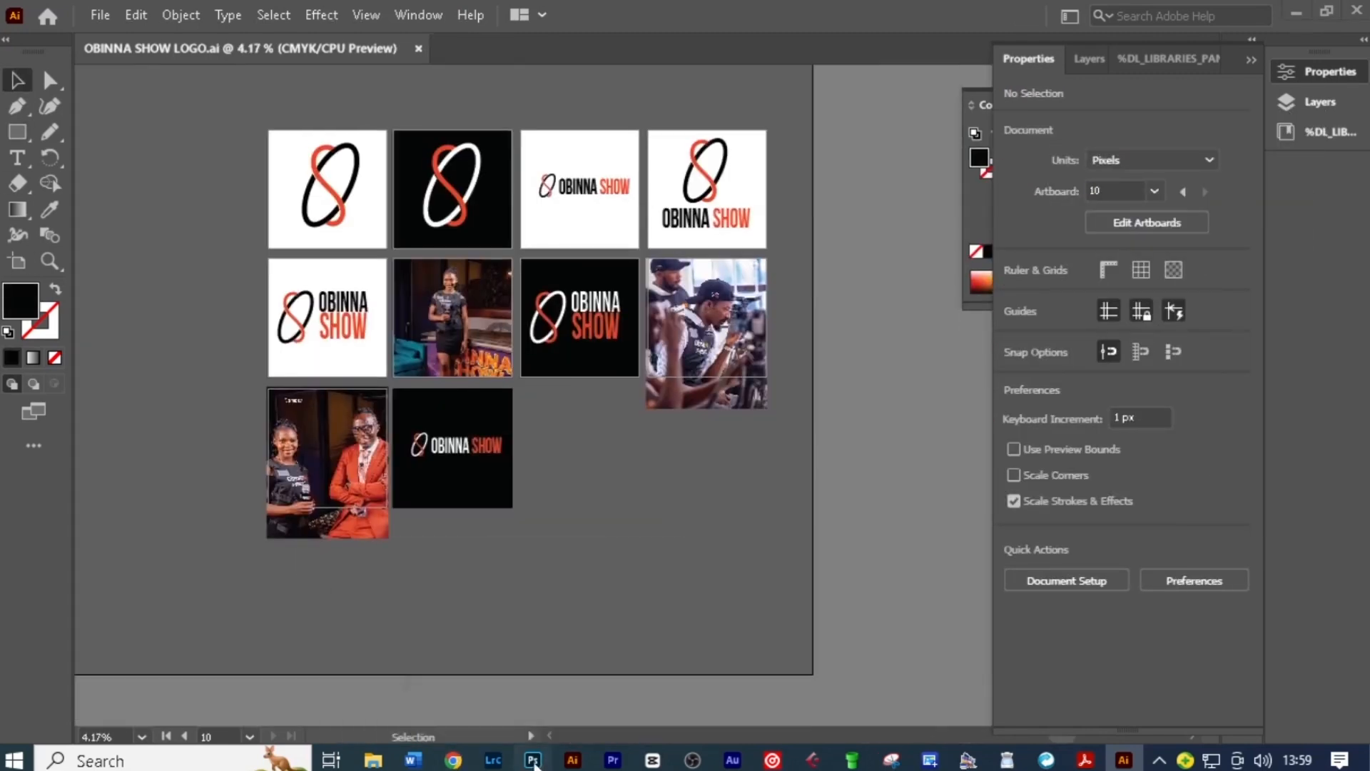
# Switch to Photoshop and place the OBINNA-SHOW-LOGO-5 PNG as embedded in the photo of the two crew members.
pyautogui.click(532, 760)
pyautogui.click(42, 12)
pyautogui.click(126, 440)
pyautogui.click(757, 306)
pyautogui.click(699, 543)
# Shrink the placed lockup to about 72 px wide near the man's black cap, and open its layer style settings.
pyautogui.scroll(-8, 713, 493)
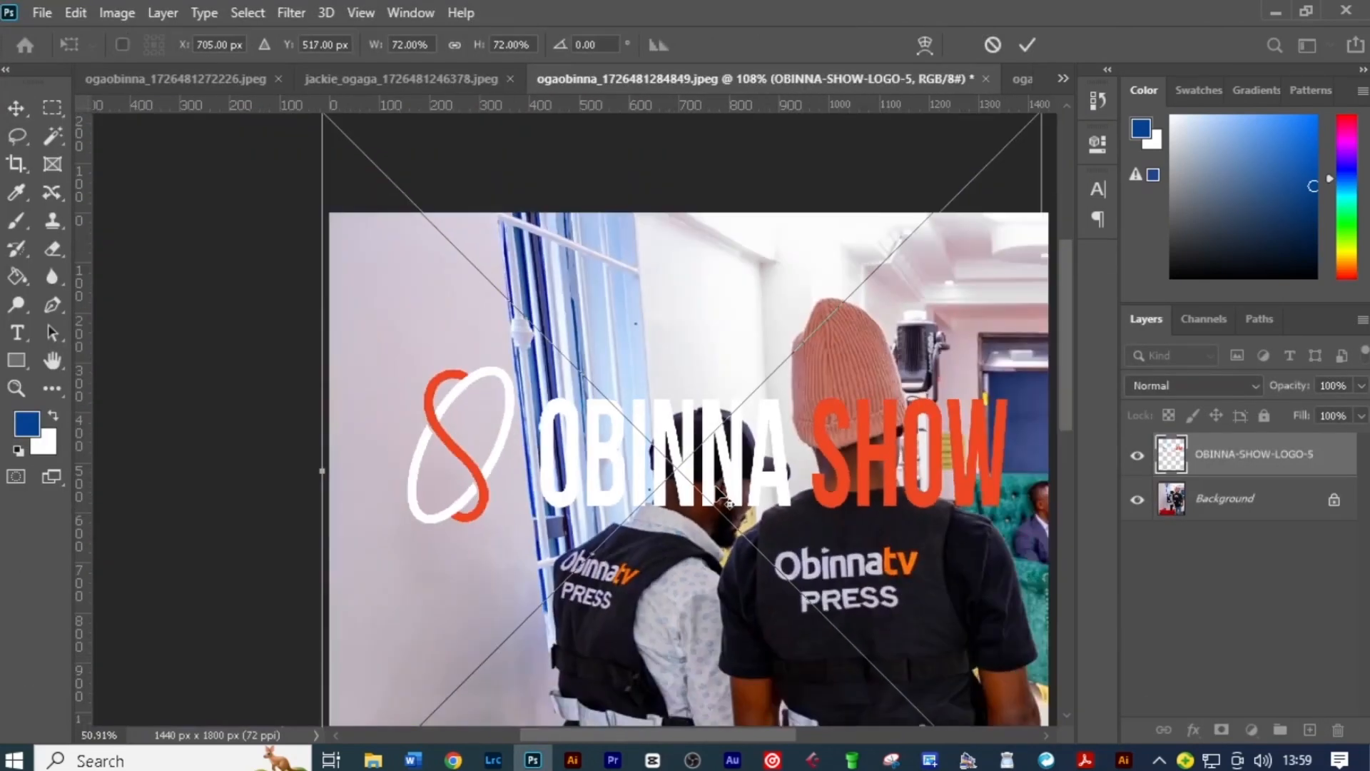
pyautogui.scroll(-3, 827, 414)
pyautogui.scroll(2, 755, 462)
pyautogui.moveTo(961, 229); pyautogui.dragTo(792, 437)
pyautogui.scroll(5, 753, 460)
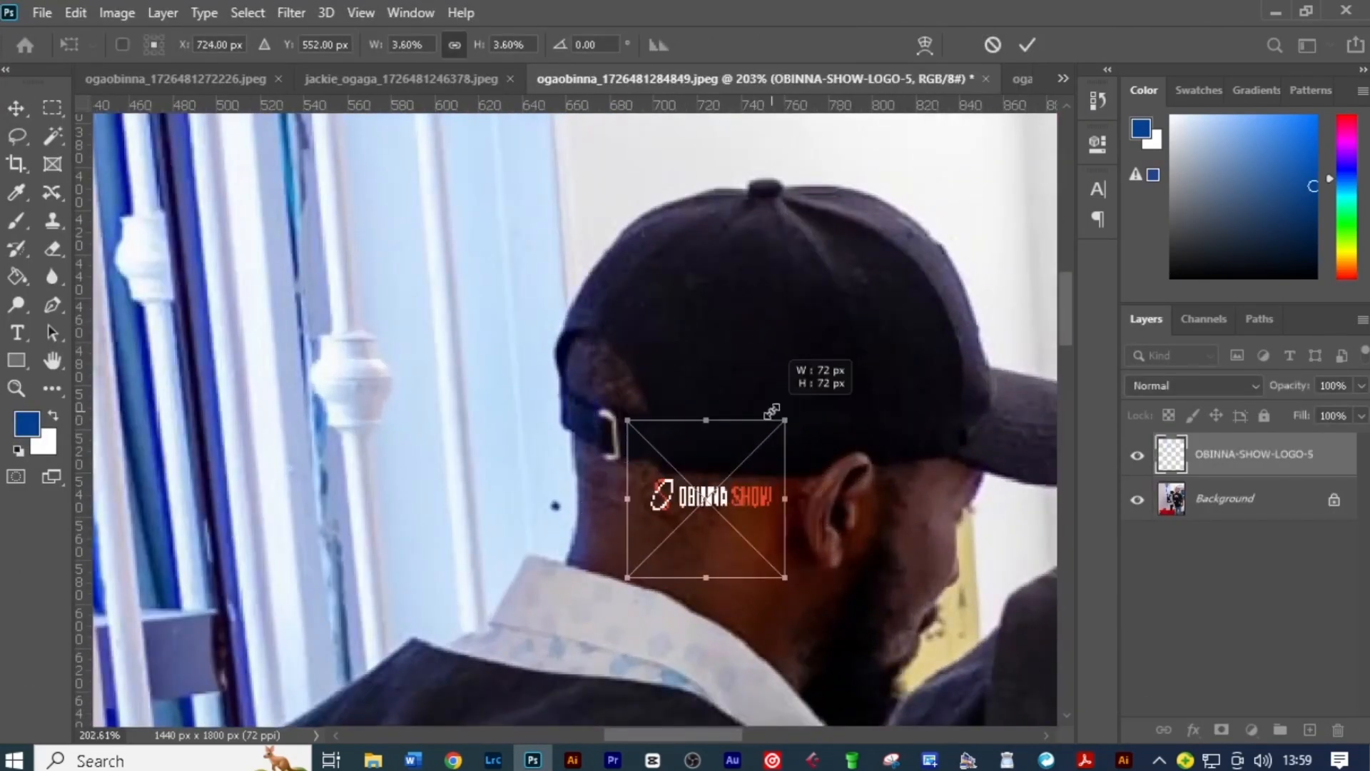
pyautogui.press('Return')
pyautogui.scroll(2, 774, 446)
pyautogui.doubleClick(1334, 464)
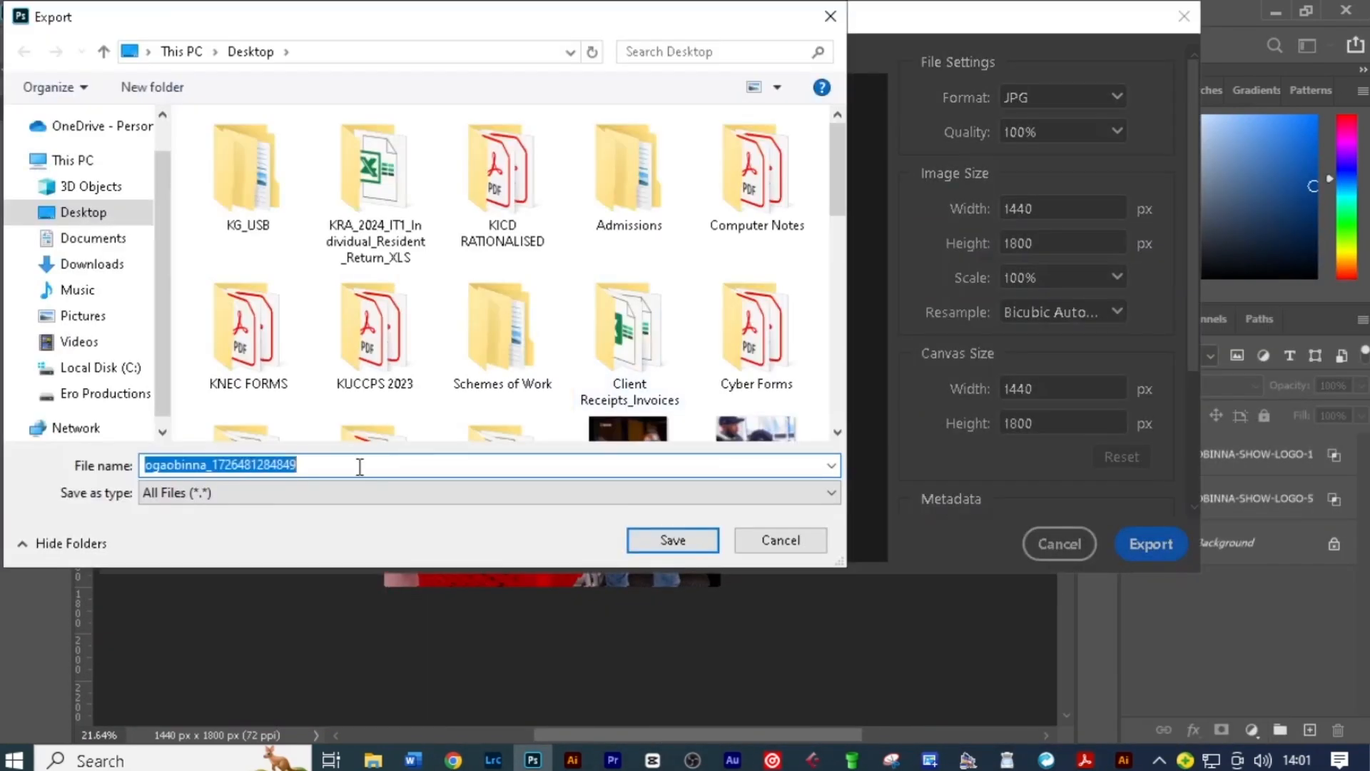
pyautogui.write('OBINNA E')
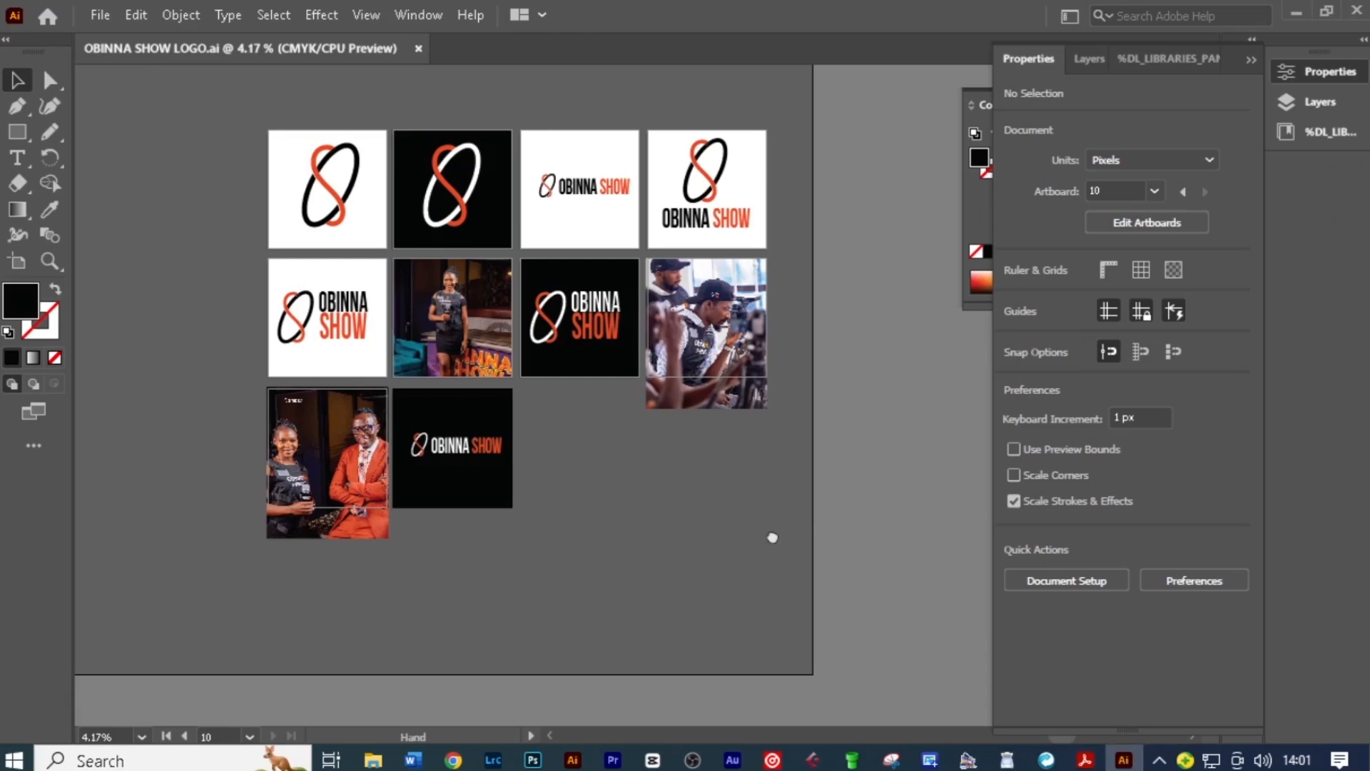
# In Illustrator, duplicate the black horizontal-lockup artboard to its right and delete the copied lockup and background.
pyautogui.moveTo(772, 537); pyautogui.dragTo(682, 510)
pyautogui.hotkey('shift', 'o')
pyautogui.moveTo(362, 459); pyautogui.dragTo(431, 459)
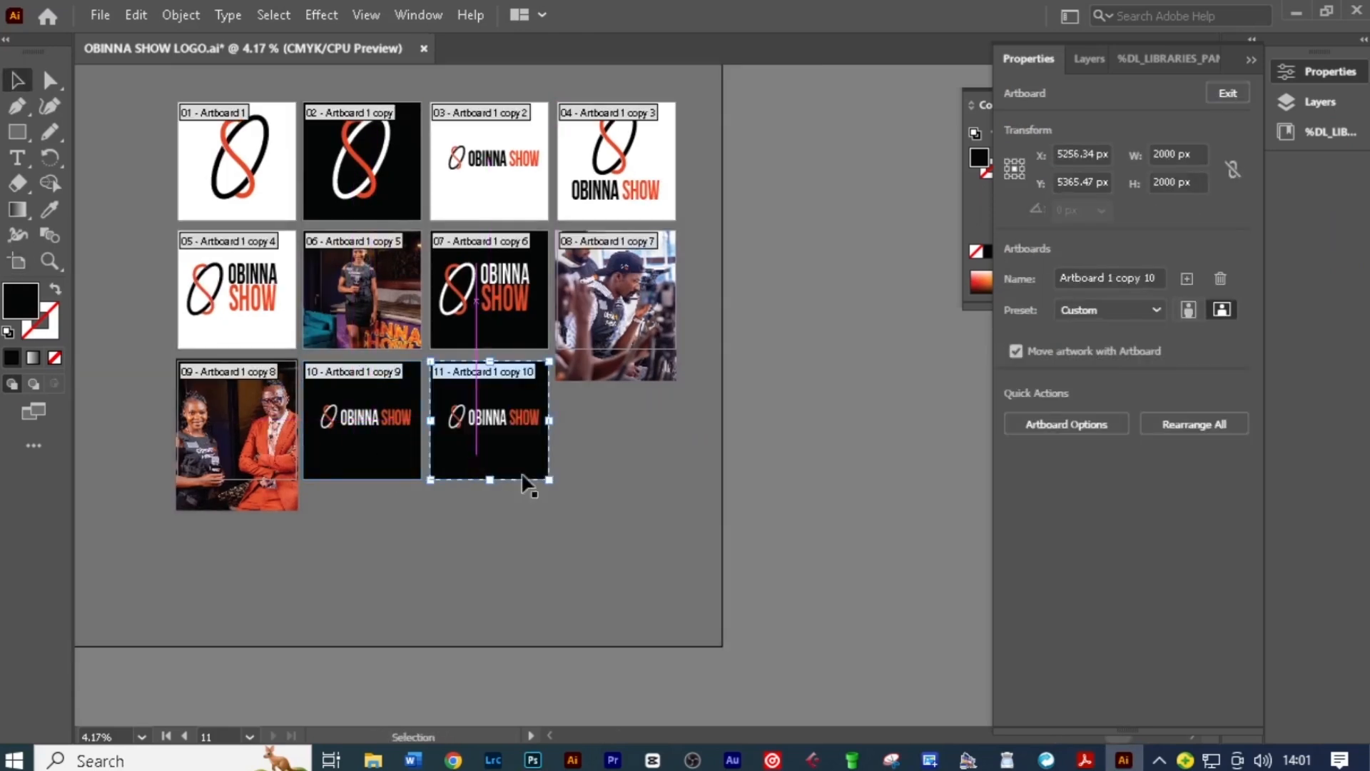
pyautogui.click(523, 475)
pyautogui.press('Delete')
pyautogui.moveTo(443, 377); pyautogui.dragTo(508, 504)
pyautogui.press('Delete')
# Place the exported crew photo over the empty artboard, scaled to about 2212 × 2765 px.
pyautogui.click(100, 15)
pyautogui.click(291, 408)
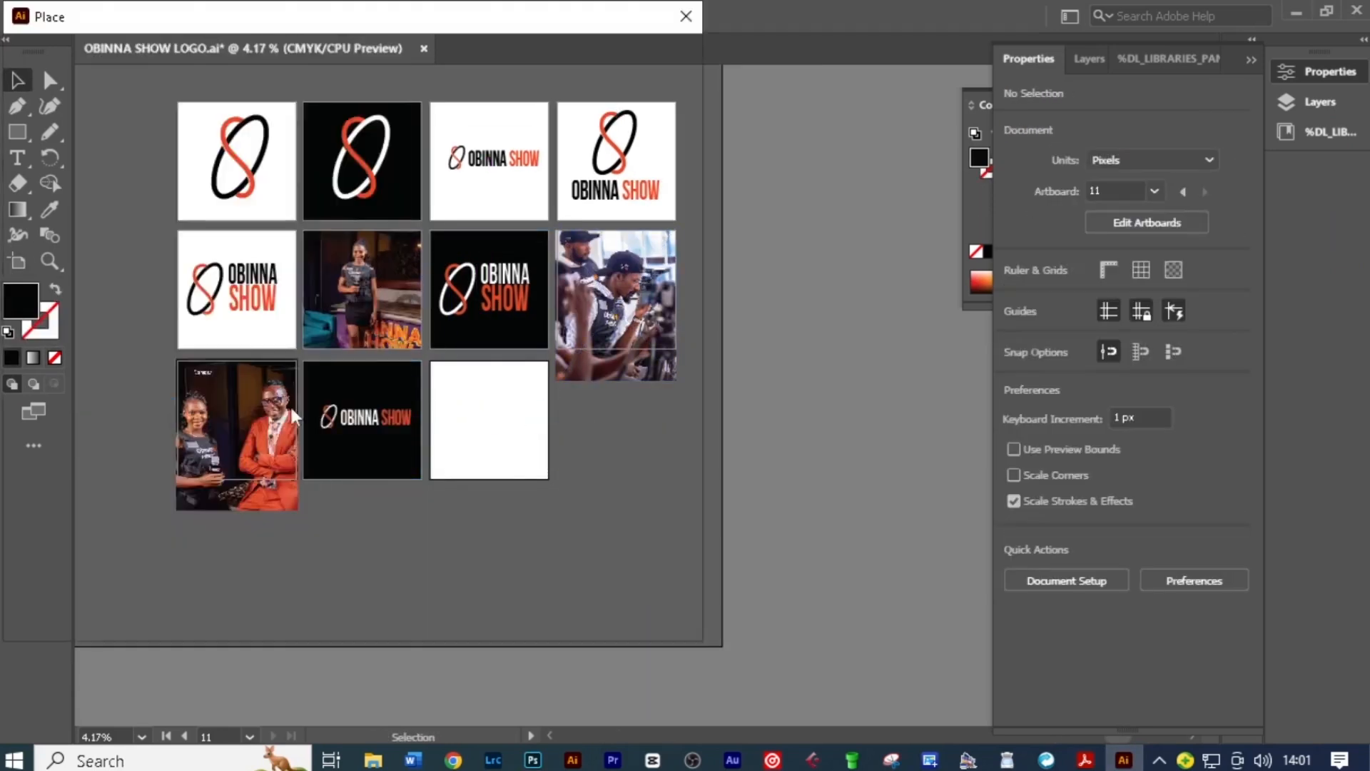
pyautogui.click(499, 434)
pyautogui.moveTo(431, 362); pyautogui.dragTo(558, 523)
pyautogui.scroll(3, 499, 428)
pyautogui.moveTo(732, 355); pyautogui.dragTo(742, 401)
pyautogui.scroll(-2, 742, 407)
pyautogui.scroll(1, 720, 385)
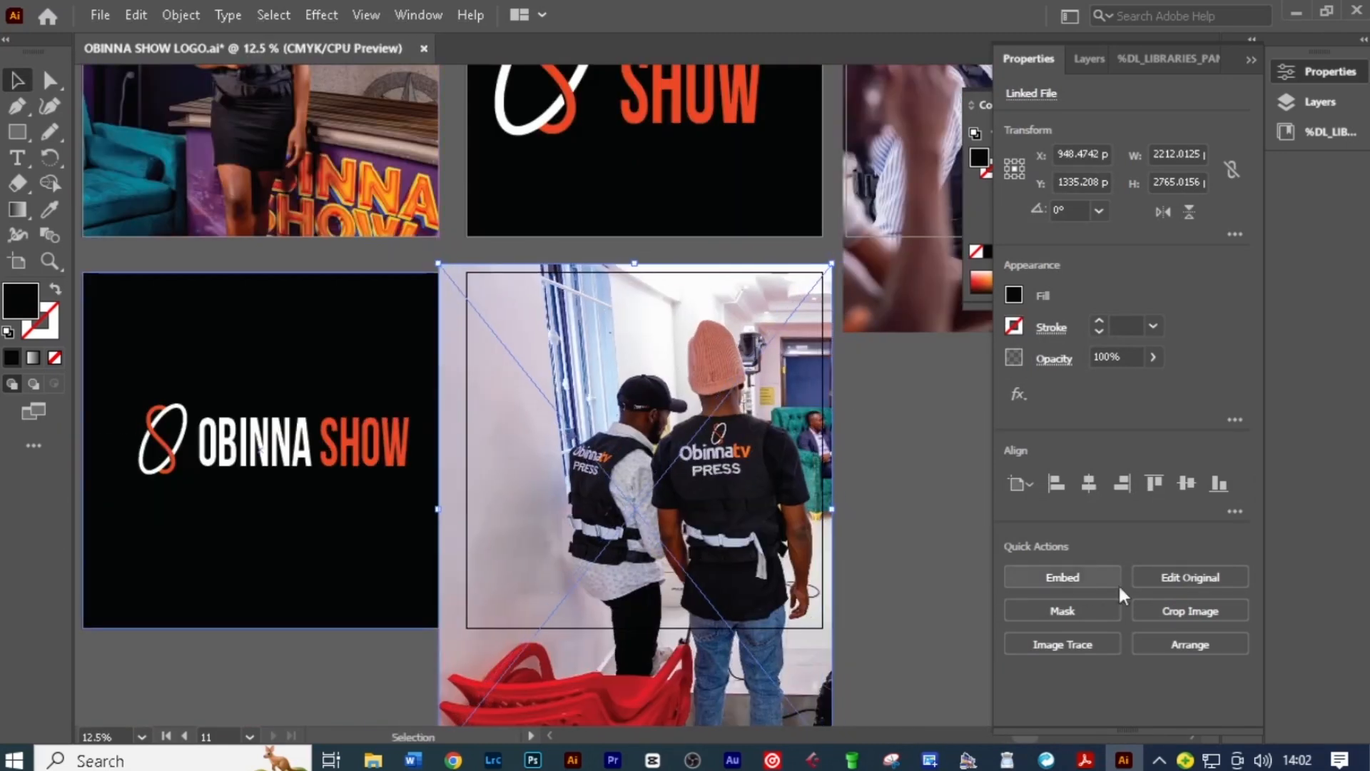
# Crop the crew photo and the cameraman photo to the edges of their artboards.
pyautogui.click(1145, 610)
pyautogui.scroll(-2, 465, 515)
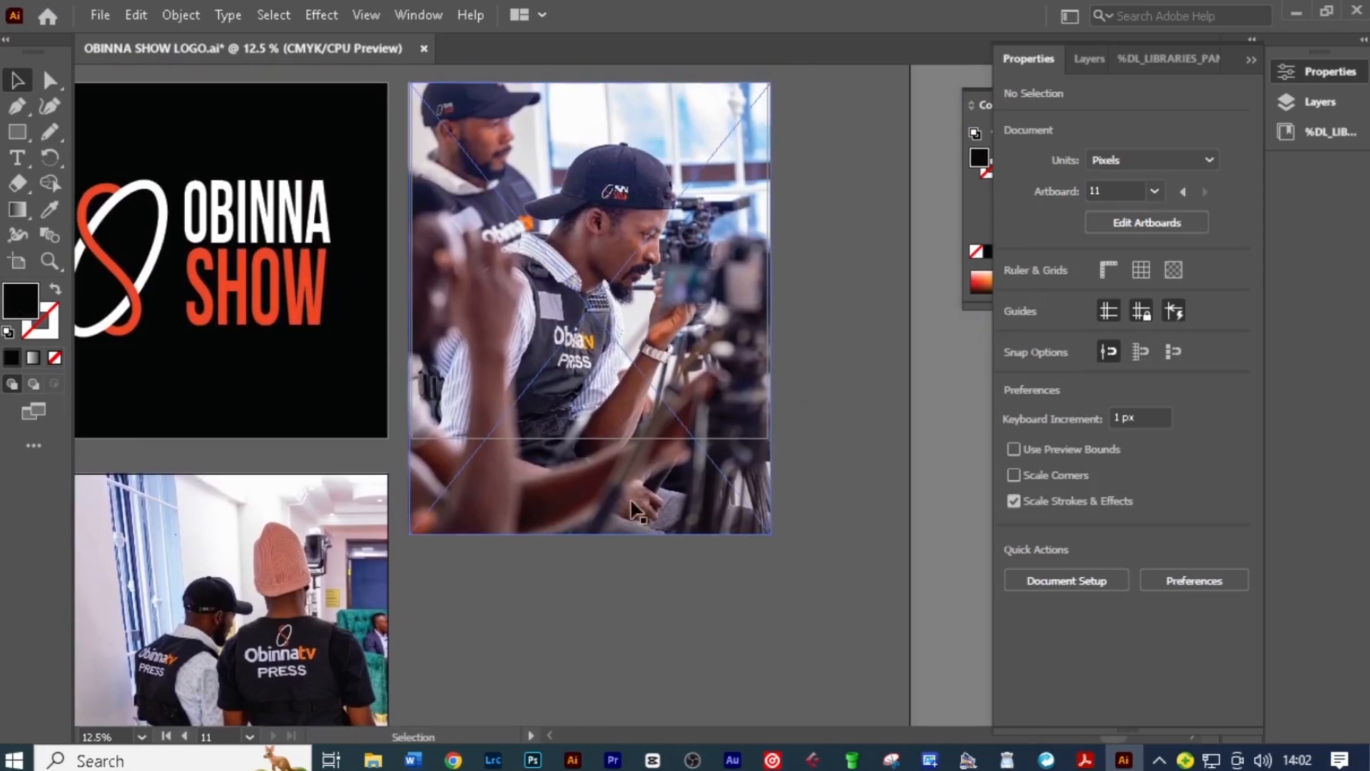
pyautogui.click(714, 428)
pyautogui.click(1190, 610)
pyautogui.click(788, 417)
pyautogui.moveTo(643, 200); pyautogui.dragTo(644, 212)
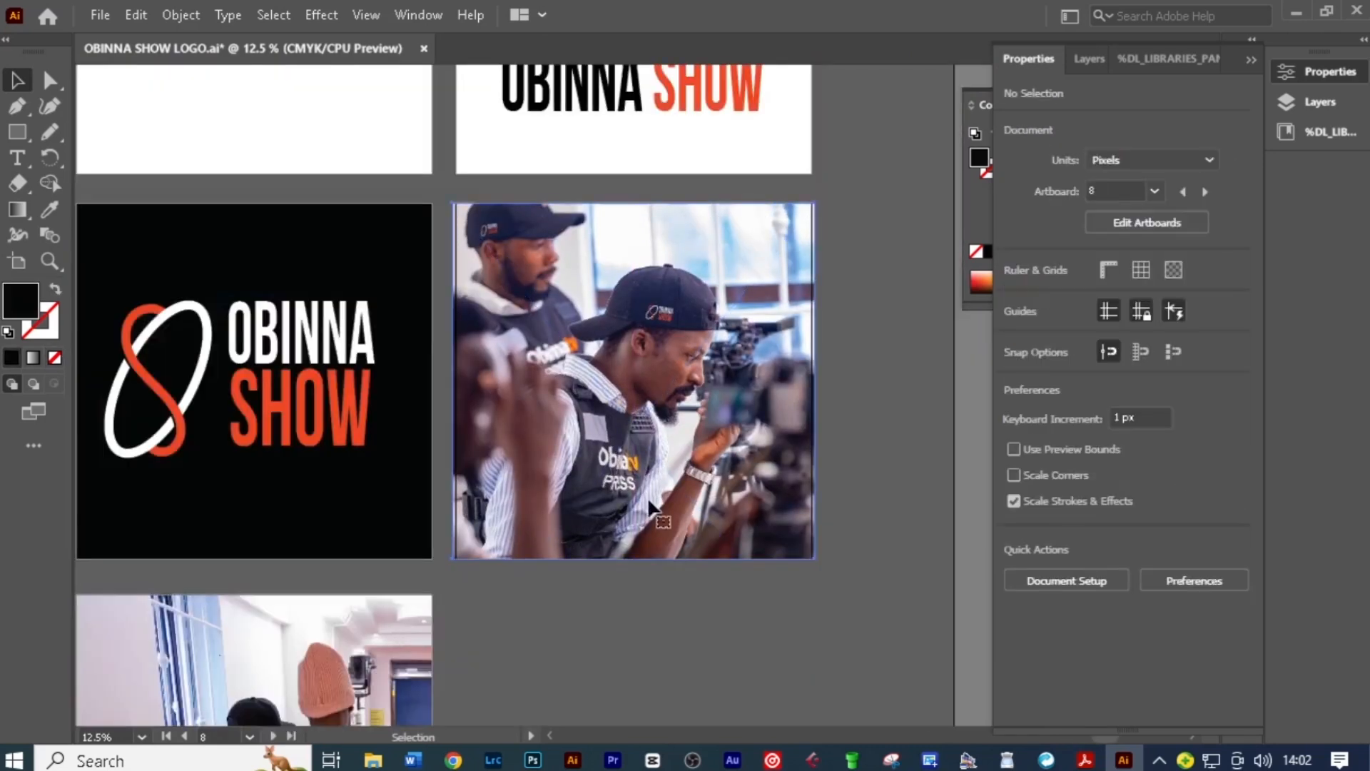
pyautogui.click(714, 428)
pyautogui.click(1191, 610)
pyautogui.click(788, 406)
pyautogui.moveTo(461, 399); pyautogui.dragTo(462, 417)
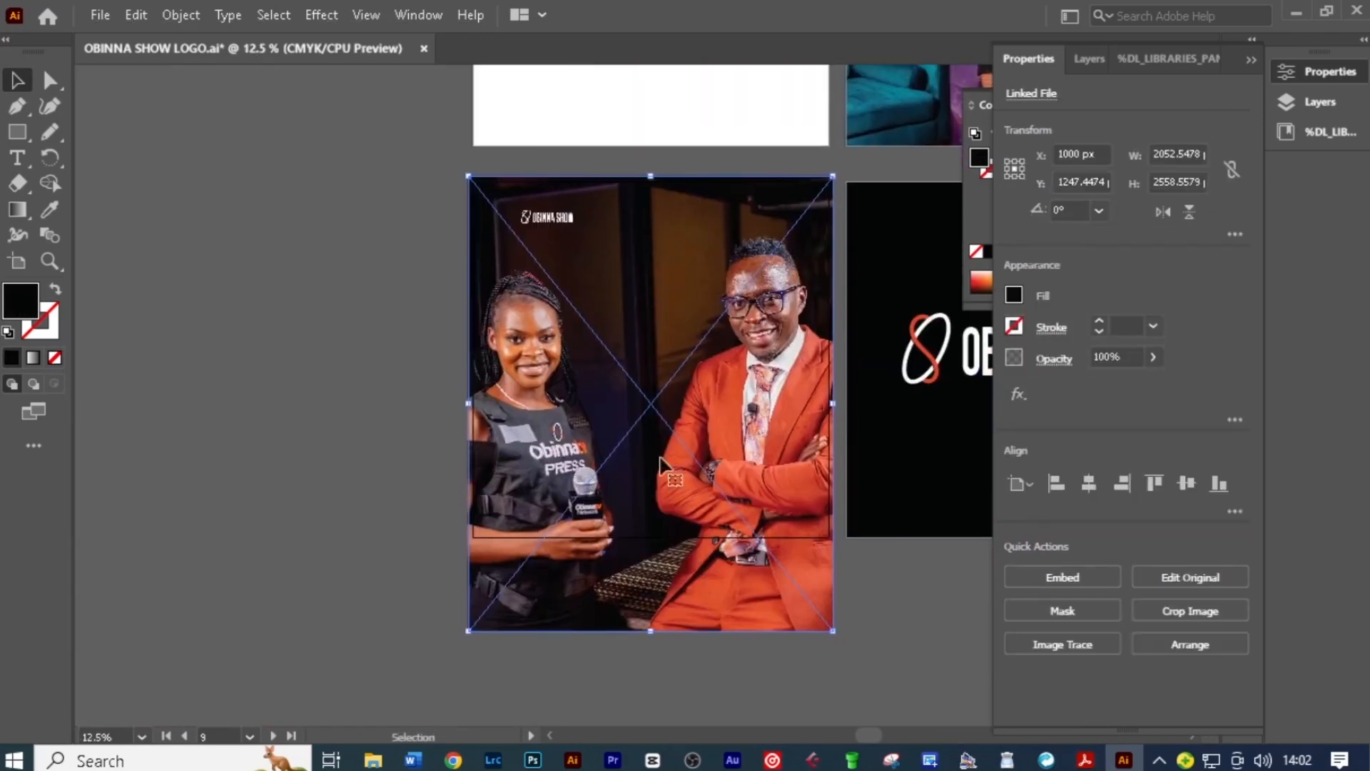
# Crop the photo of the woman and the man in the orange suit to its artboard, 2000 px wide.
pyautogui.click(1190, 610)
pyautogui.click(788, 407)
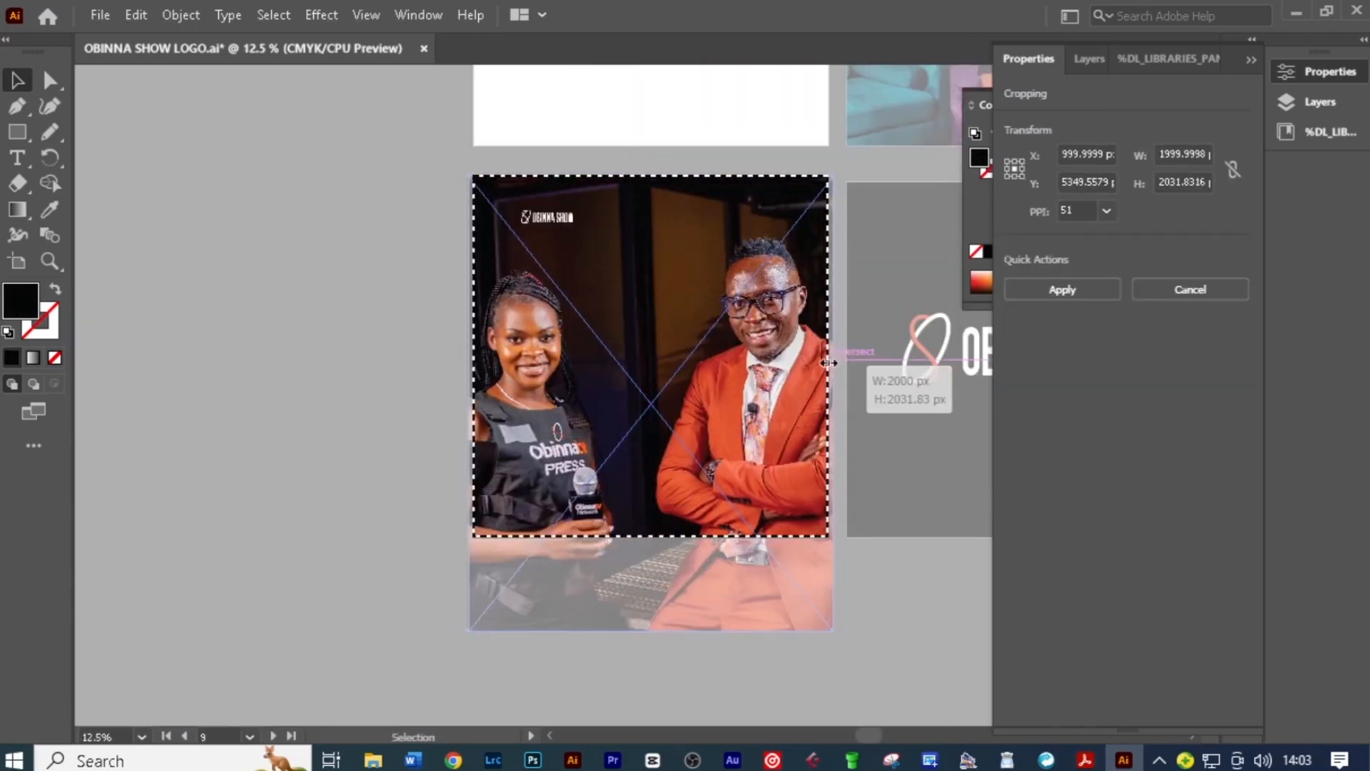
pyautogui.press('Return')
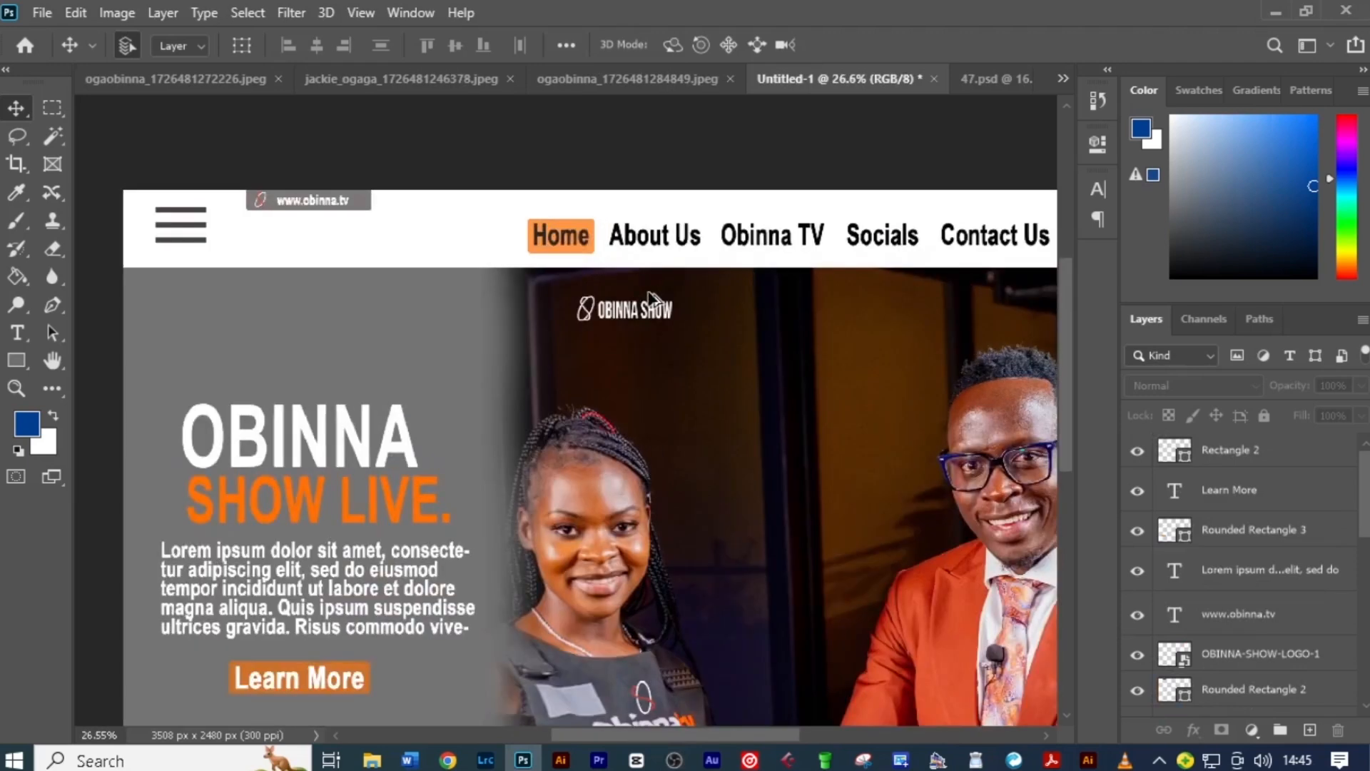
# Export the web page mockup as a 100% quality JPG named OBINNA WEBSITE to the Desktop.
pyautogui.scroll(3, 562, 482)
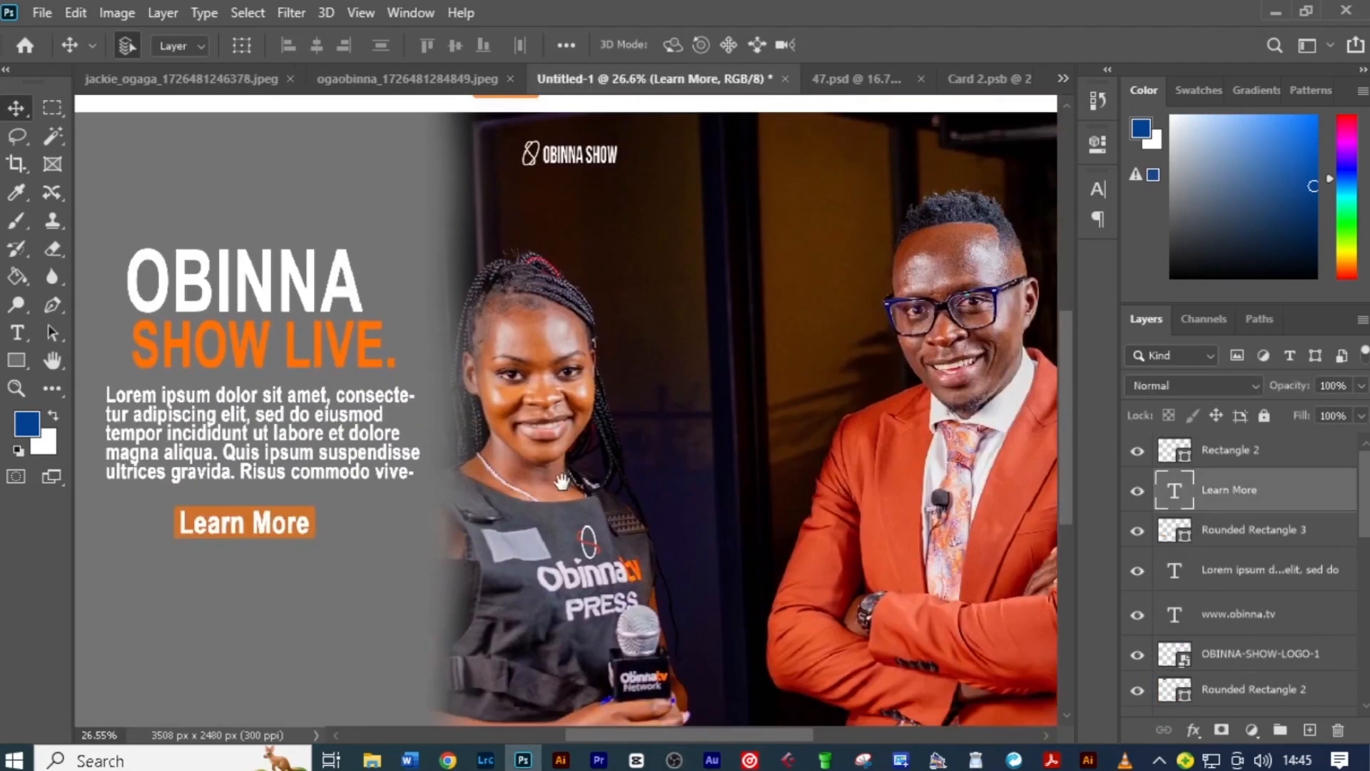
pyautogui.scroll(-2, 562, 483)
pyautogui.hotkey('ctrl', 'alt', 'shift', 'w')
pyautogui.click(1151, 544)
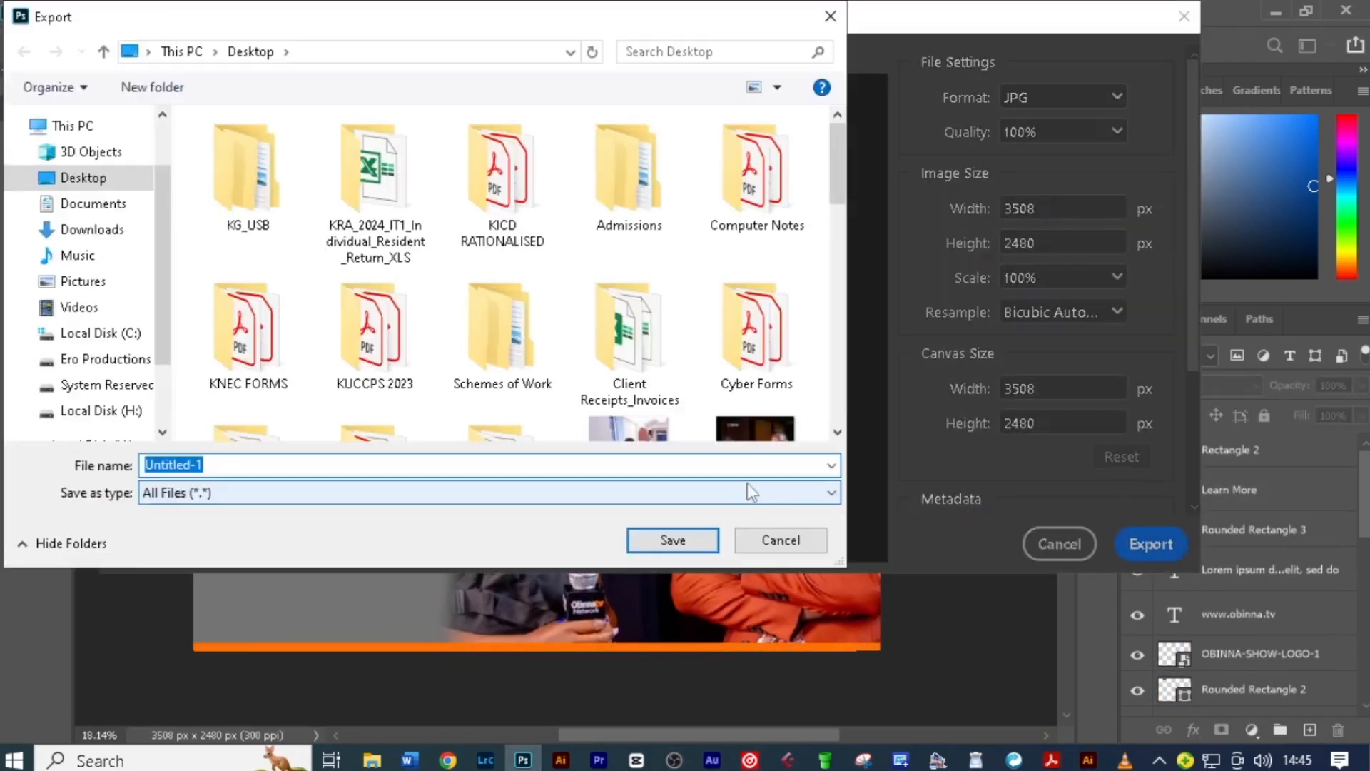
pyautogui.click(694, 537)
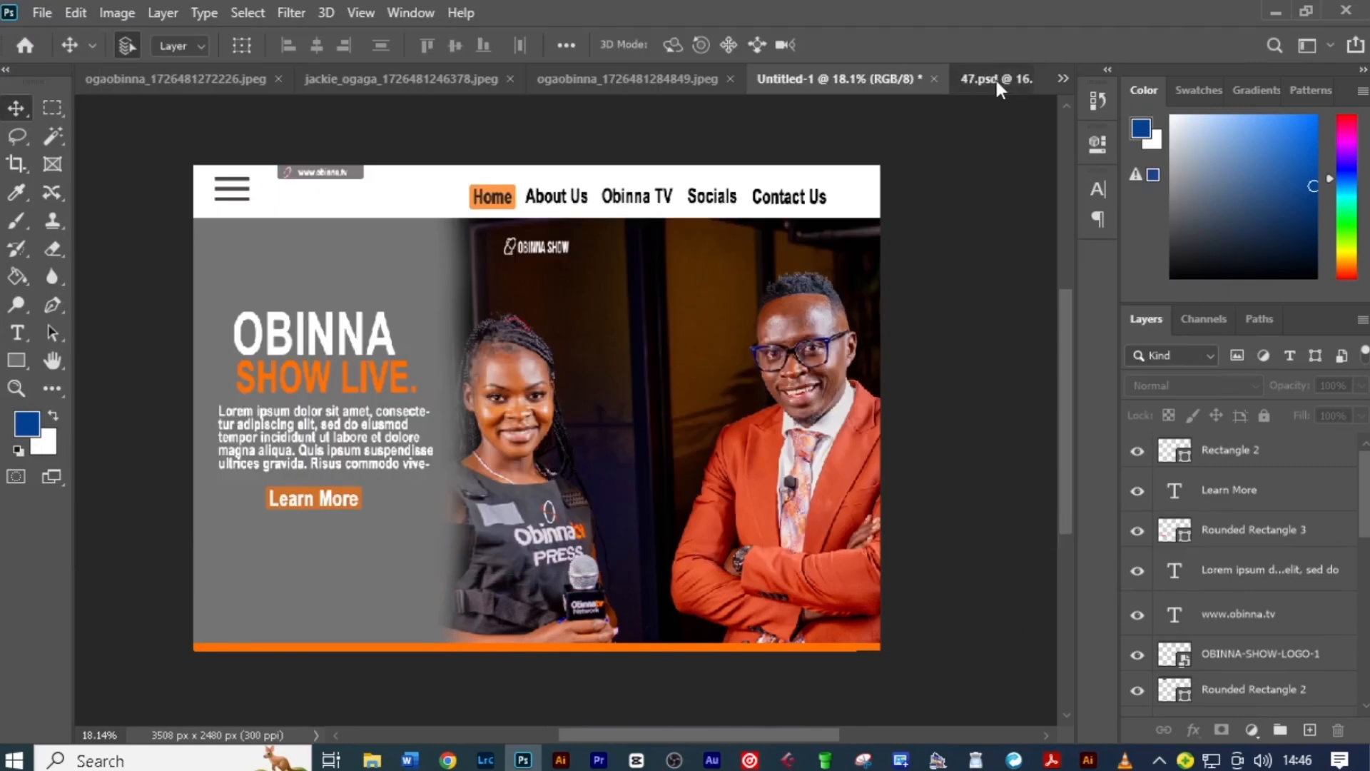
# Export the business card mockup in 47.psd as a 100% quality JPG named OBINNA BS CARDS to the Desktop.
pyautogui.click(995, 77)
pyautogui.click(1017, 78)
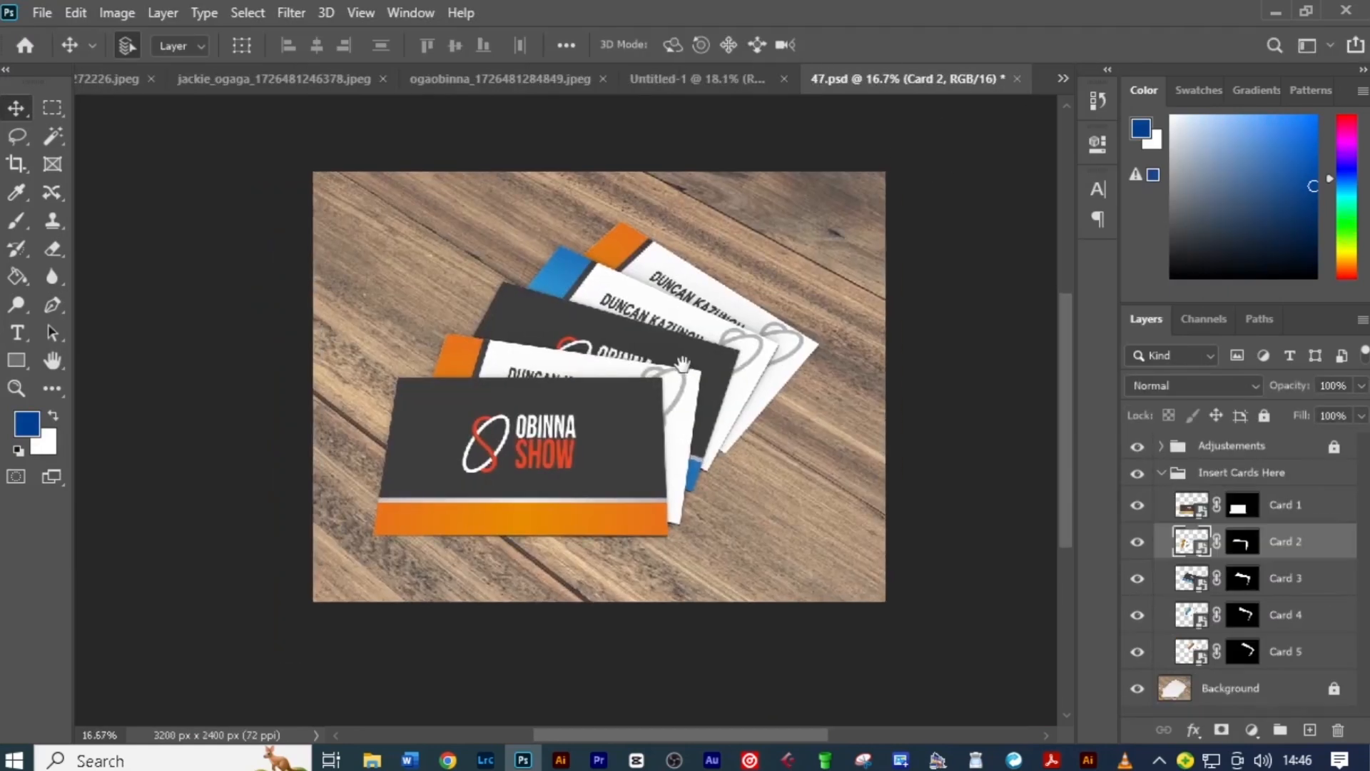
pyautogui.hotkey('ctrl', 'alt', 'shift', 'w')
pyautogui.click(1151, 543)
pyautogui.write('OBINNA BS')
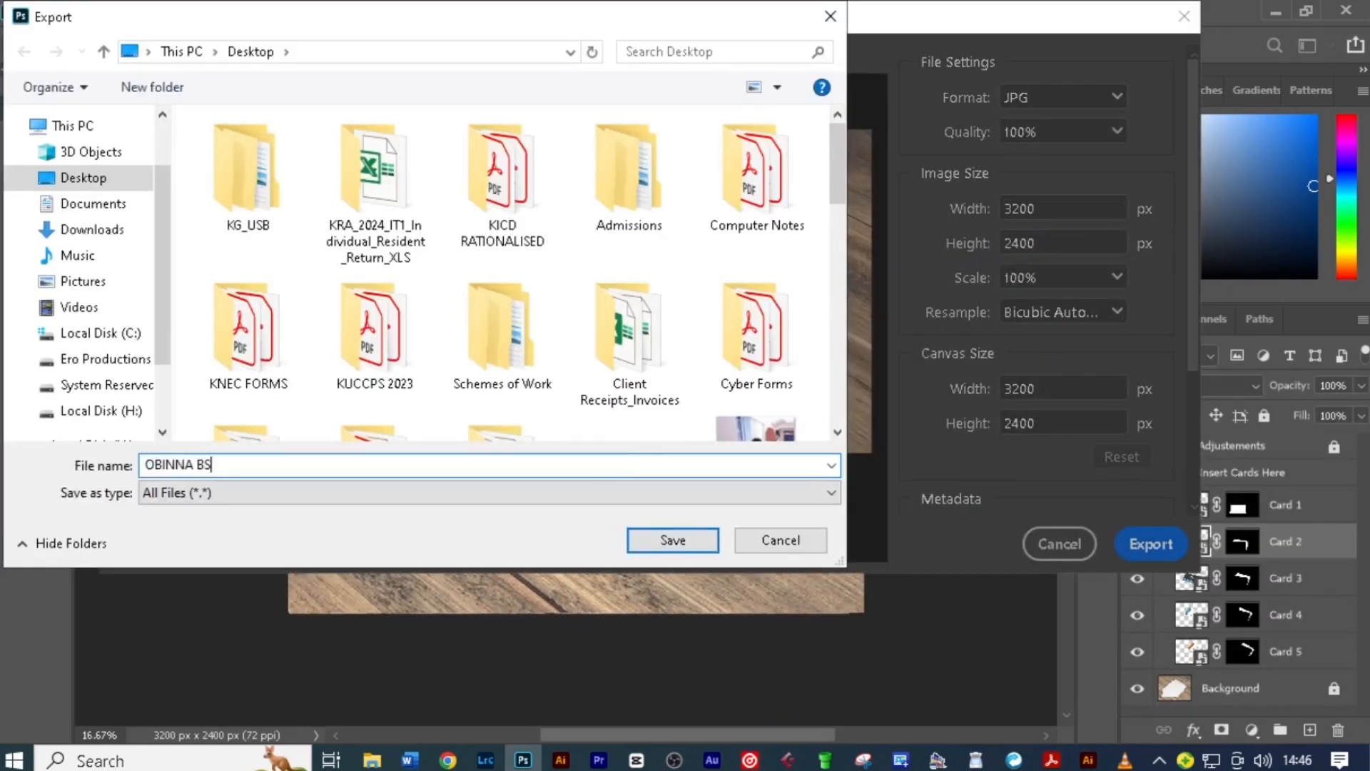
pyautogui.write(' CARDS')
pyautogui.click(670, 540)
# In Illustrator, place the exported business card image over the empty artboard, scaled to about 2706 × 2030 px.
pyautogui.hotkey('alt', 'Tab')
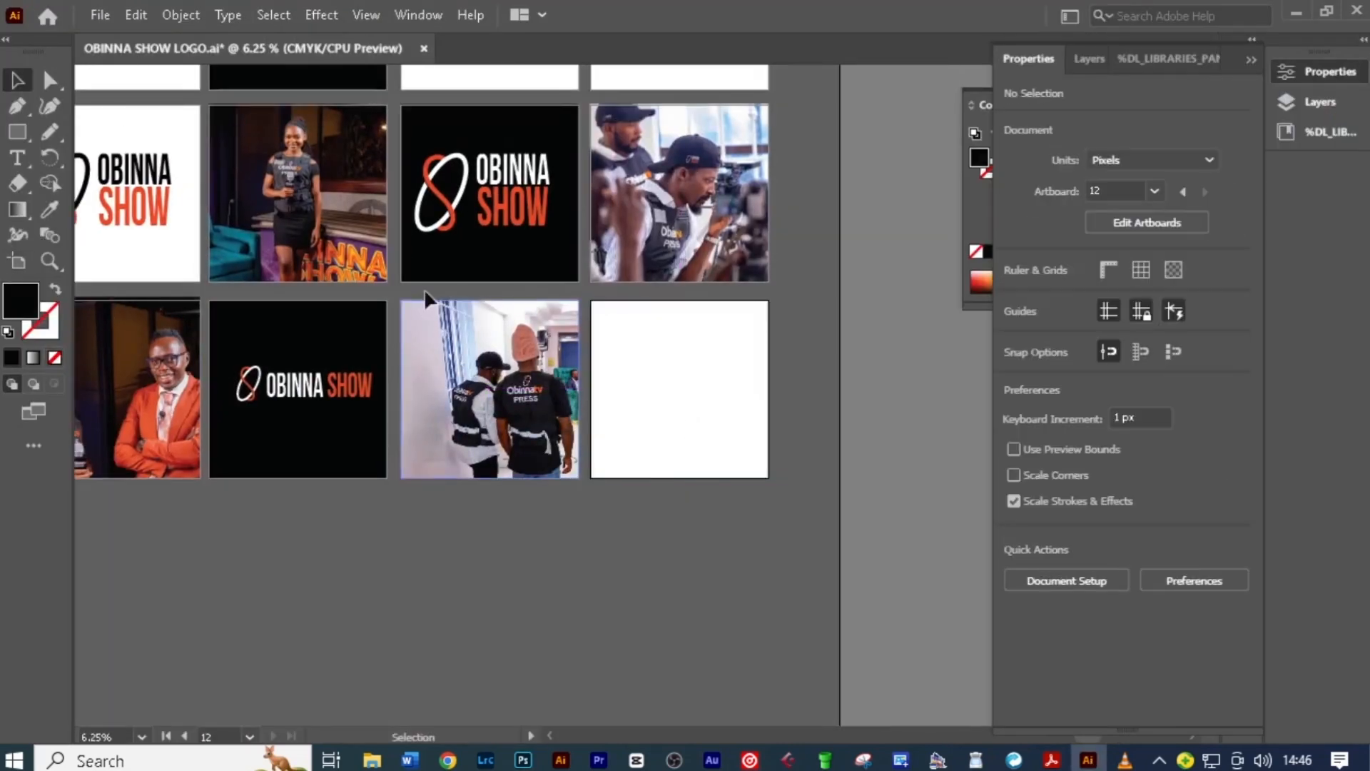
pyautogui.hotkey('ctrl', 'shift', 'p')
pyautogui.click(496, 521)
pyautogui.moveTo(740, 503); pyautogui.dragTo(231, 445)
pyautogui.scroll(4, 445, 417)
pyautogui.scroll(-1, 232, 444)
pyautogui.moveTo(481, 396)
pyautogui.mouseDown()
pyautogui.moveTo(464, 388)
pyautogui.moveTo(475, 379)
pyautogui.mouseUp()
pyautogui.moveTo(784, 485); pyautogui.dragTo(897, 573)
pyautogui.moveTo(627, 508); pyautogui.dragTo(590, 526)
pyautogui.scroll(1, 621, 380)
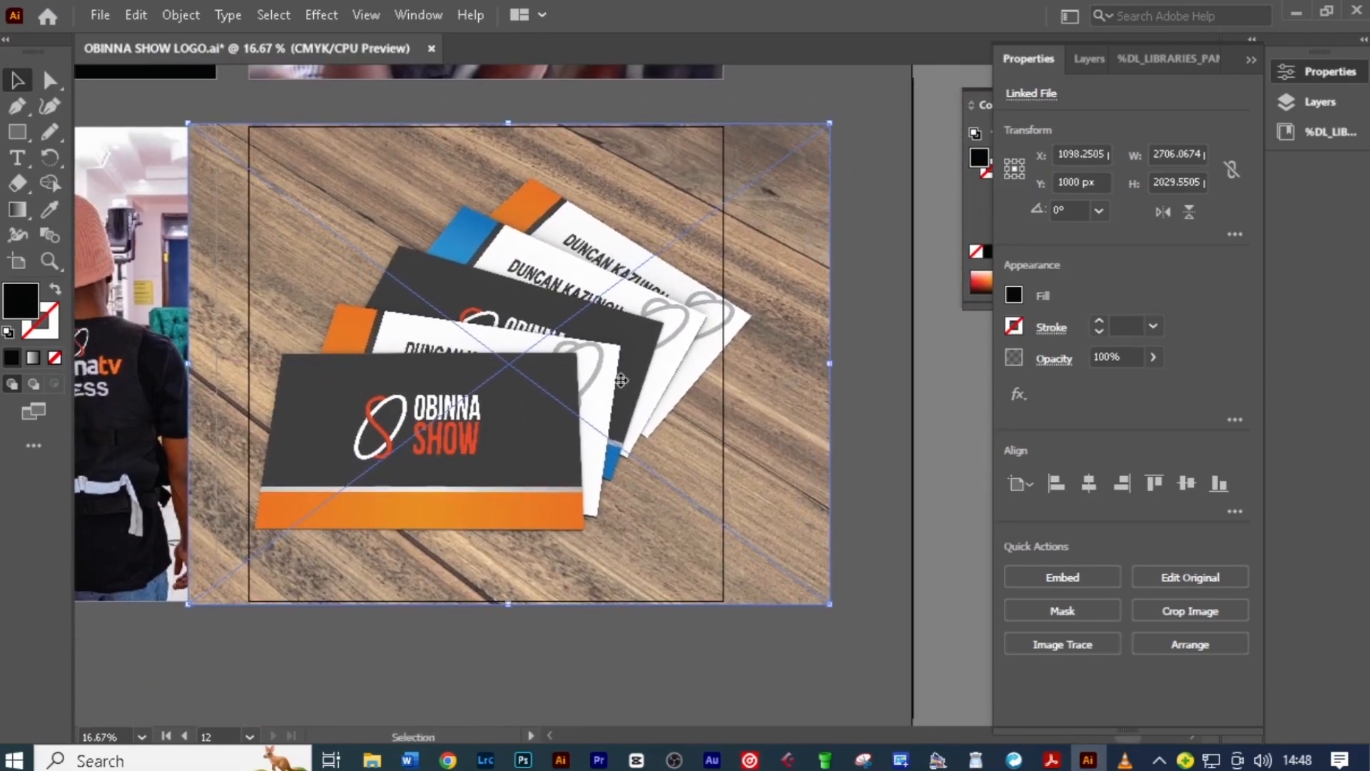
# Crop the business card image to the edges of its artboard.
pyautogui.click(1161, 611)
pyautogui.moveTo(403, 370); pyautogui.dragTo(250, 367)
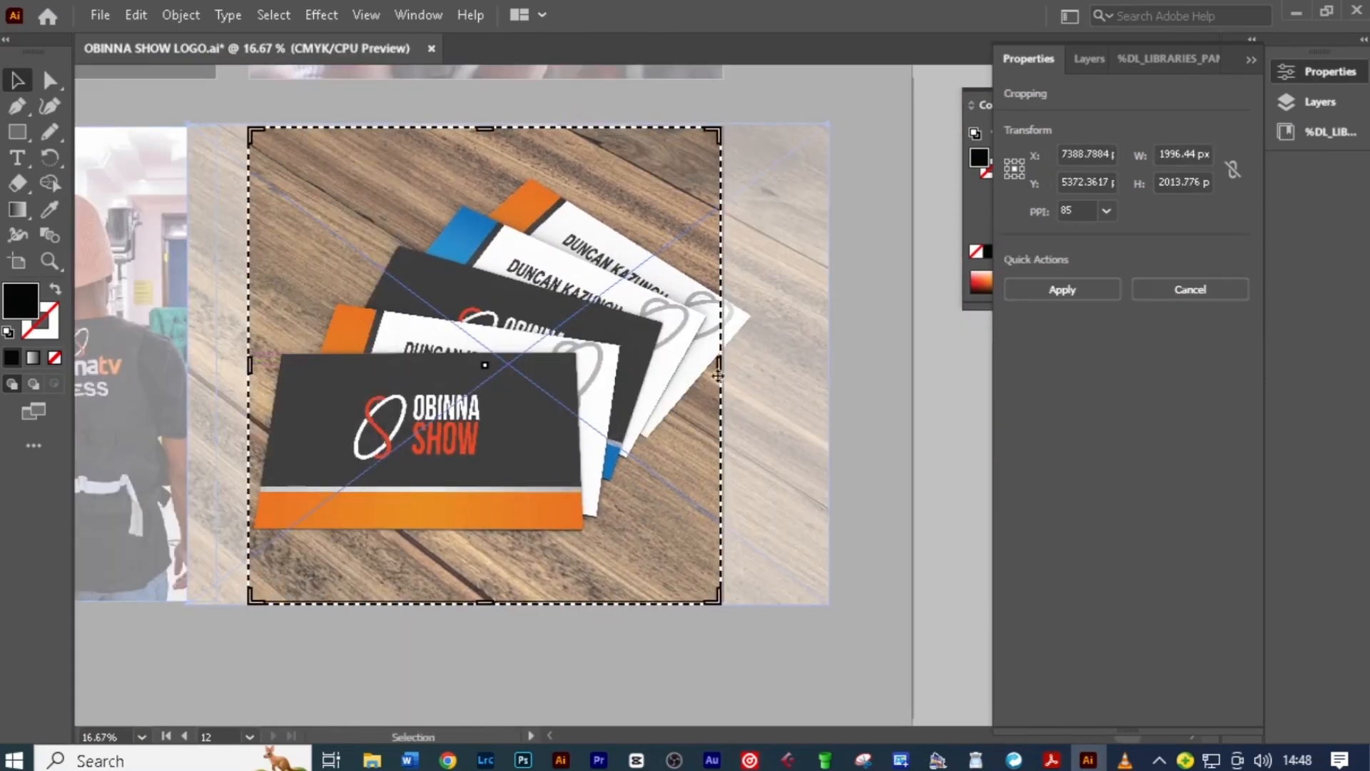
pyautogui.press('Return')
# Duplicate the business card artboard beneath the first column and delete the copied image.
pyautogui.hotkey('ctrl', 'alt', '0')
pyautogui.hotkey('shift', 'o')
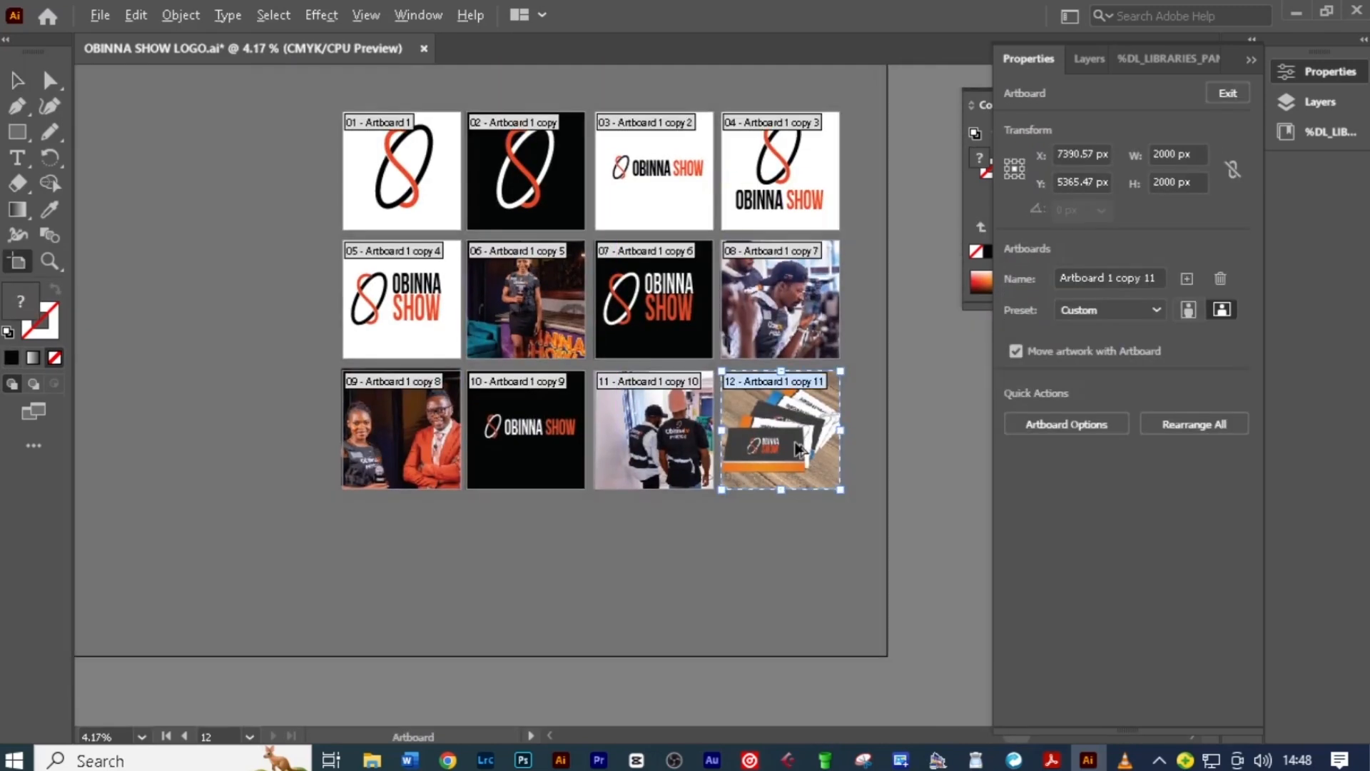
pyautogui.press('v')
pyautogui.click(401, 566)
pyautogui.moveTo(414, 569); pyautogui.dragTo(397, 502)
pyautogui.press('Delete')
# Place the OBINNA WEBSITE image on the new artboard and resize the artboard to fit the image.
pyautogui.click(105, 17)
pyautogui.click(114, 392)
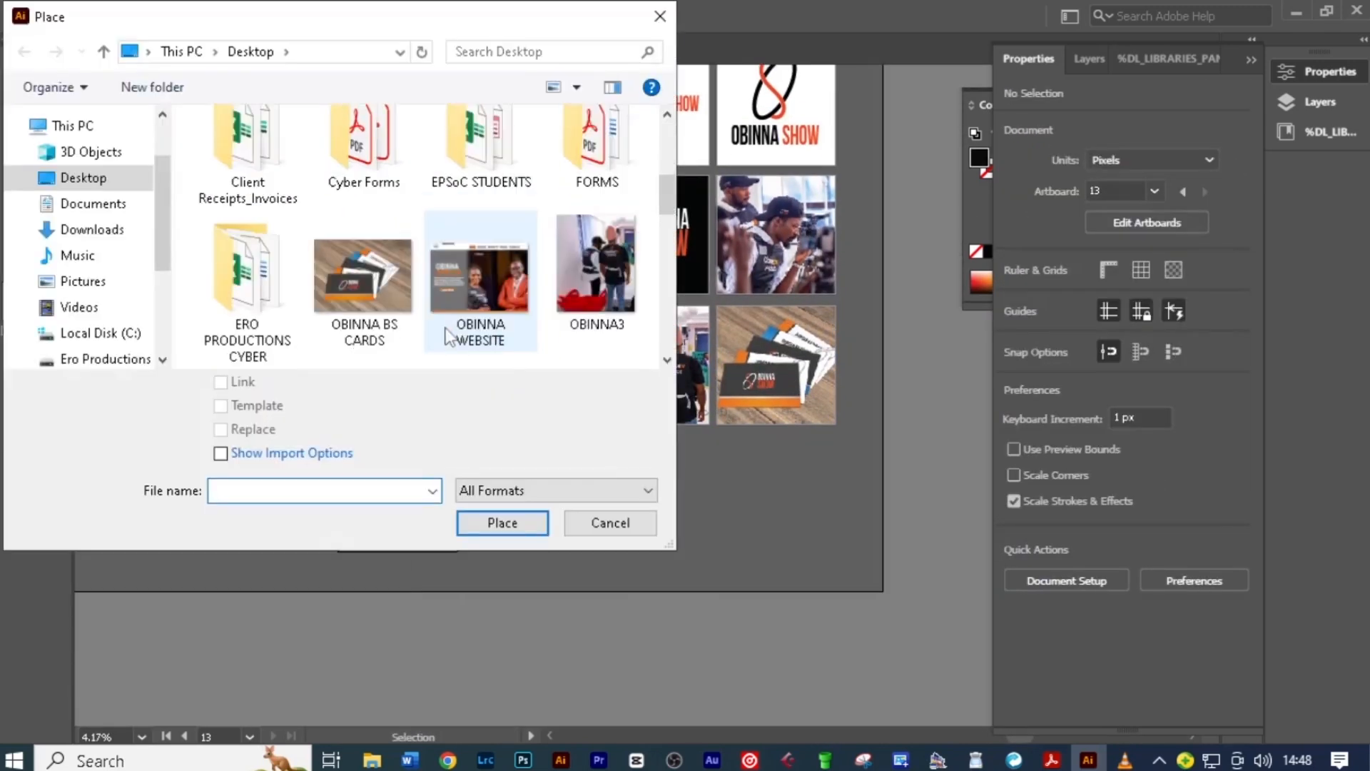
pyautogui.doubleClick(448, 331)
pyautogui.click(338, 442)
pyautogui.scroll(2, 311, 471)
pyautogui.moveTo(462, 466); pyautogui.dragTo(462, 446)
pyautogui.click(18, 261)
pyautogui.moveTo(602, 514); pyautogui.dragTo(576, 583)
pyautogui.scroll(-4, 713, 521)
pyautogui.press('v')
pyautogui.click(852, 445)
# Look over the whole artboard grid to check the order of lockups, photos and mockups.
pyautogui.scroll(3, 493, 350)
pyautogui.hscroll(5, 607, 372)
pyautogui.hscroll(-5, 566, 358)
pyautogui.scroll(-5, 625, 444)
pyautogui.scroll(-5, 625, 444)
pyautogui.scroll(-1, 652, 504)
pyautogui.scroll(3, 655, 475)
pyautogui.scroll(1, 655, 471)
pyautogui.hscroll(4, 642, 428)
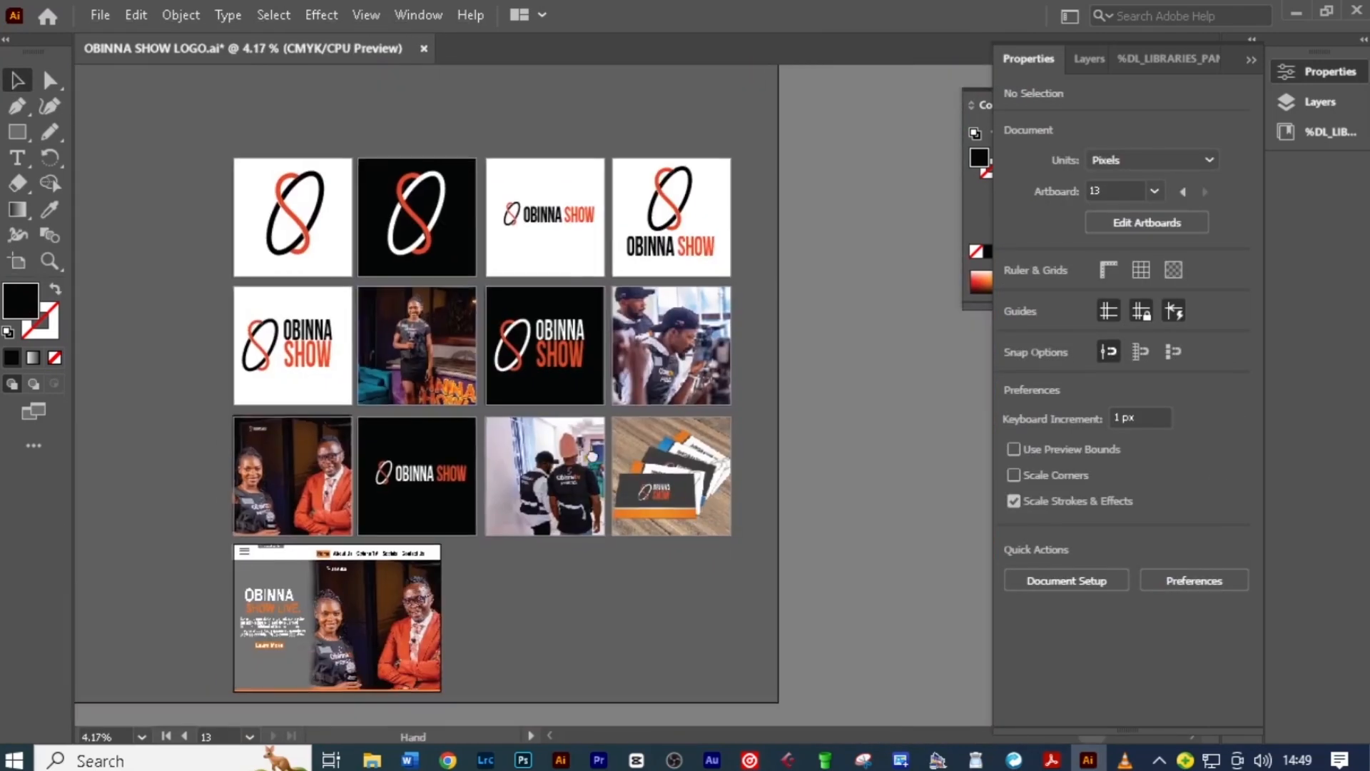
# Rearrange the artboards so the second row holds the stacked lockups, the black horizontal lockup and the photo of the standing woman.
pyautogui.click(18, 261)
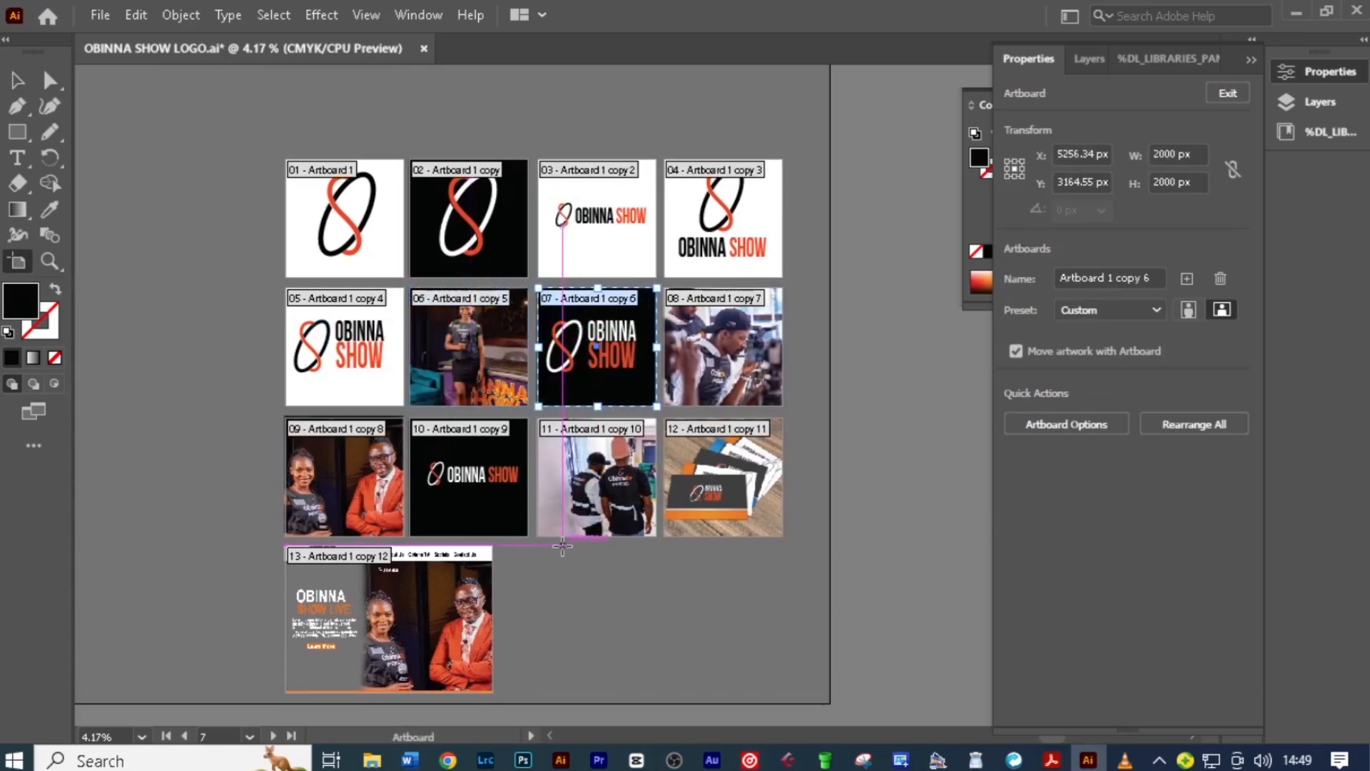
pyautogui.moveTo(574, 360); pyautogui.dragTo(613, 360)
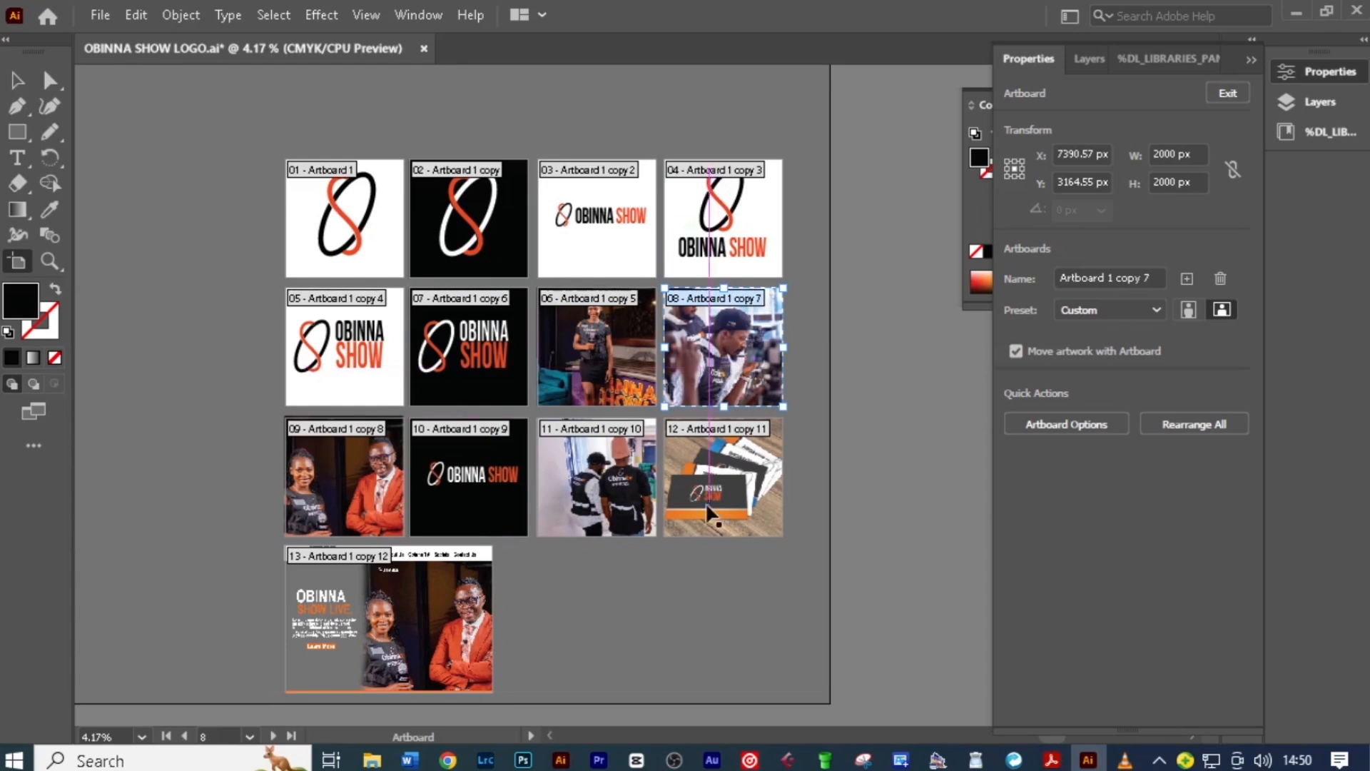
pyautogui.moveTo(388, 612); pyautogui.dragTo(546, 612)
pyautogui.moveTo(746, 510); pyautogui.dragTo(367, 640)
pyautogui.moveTo(585, 482); pyautogui.dragTo(710, 482)
pyautogui.moveTo(732, 356); pyautogui.dragTo(606, 486)
pyautogui.moveTo(587, 366); pyautogui.dragTo(714, 366)
pyautogui.moveTo(478, 479); pyautogui.dragTo(607, 348)
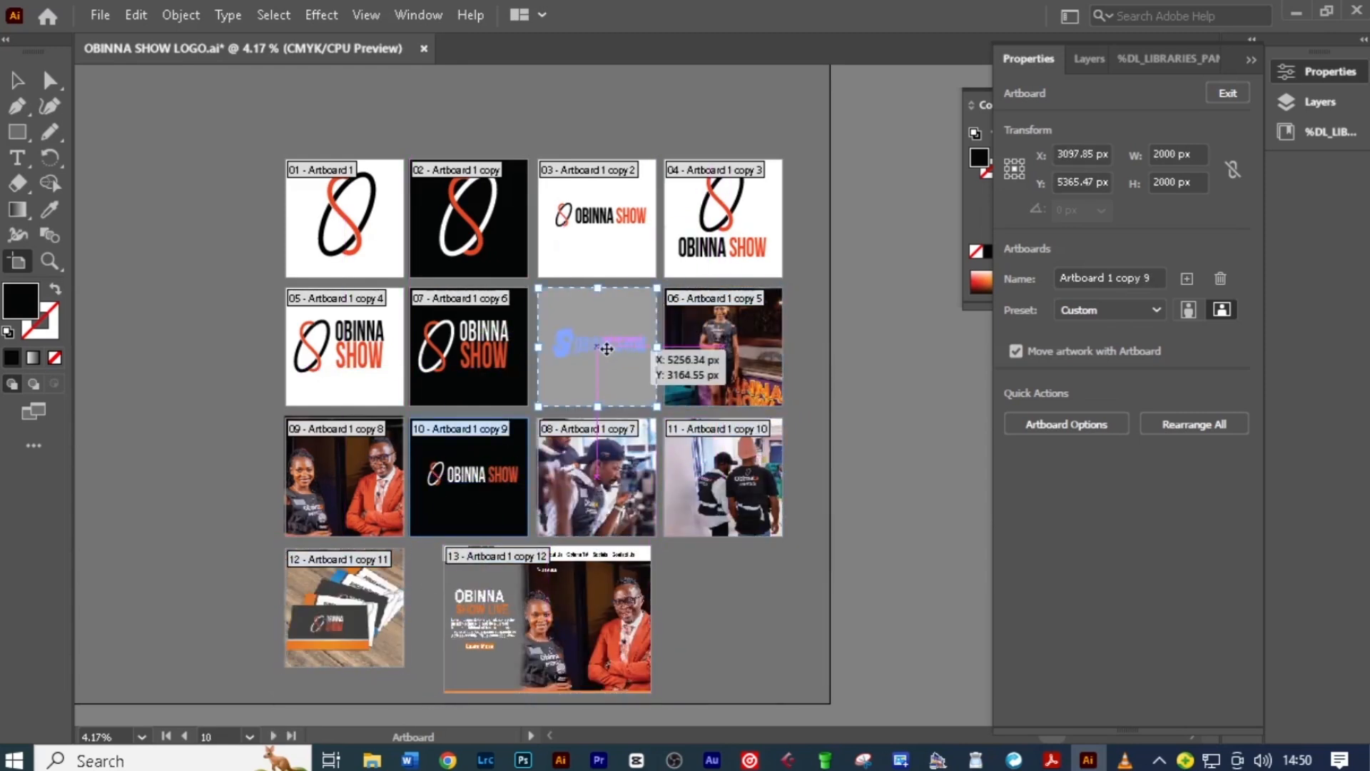
# Line up the cameraman, crew and business card artboards in the third row, return the web page artboard beneath the first column, and save.
pyautogui.moveTo(599, 506); pyautogui.dragTo(473, 507)
pyautogui.moveTo(720, 486); pyautogui.dragTo(594, 486)
pyautogui.moveTo(342, 606); pyautogui.dragTo(722, 476)
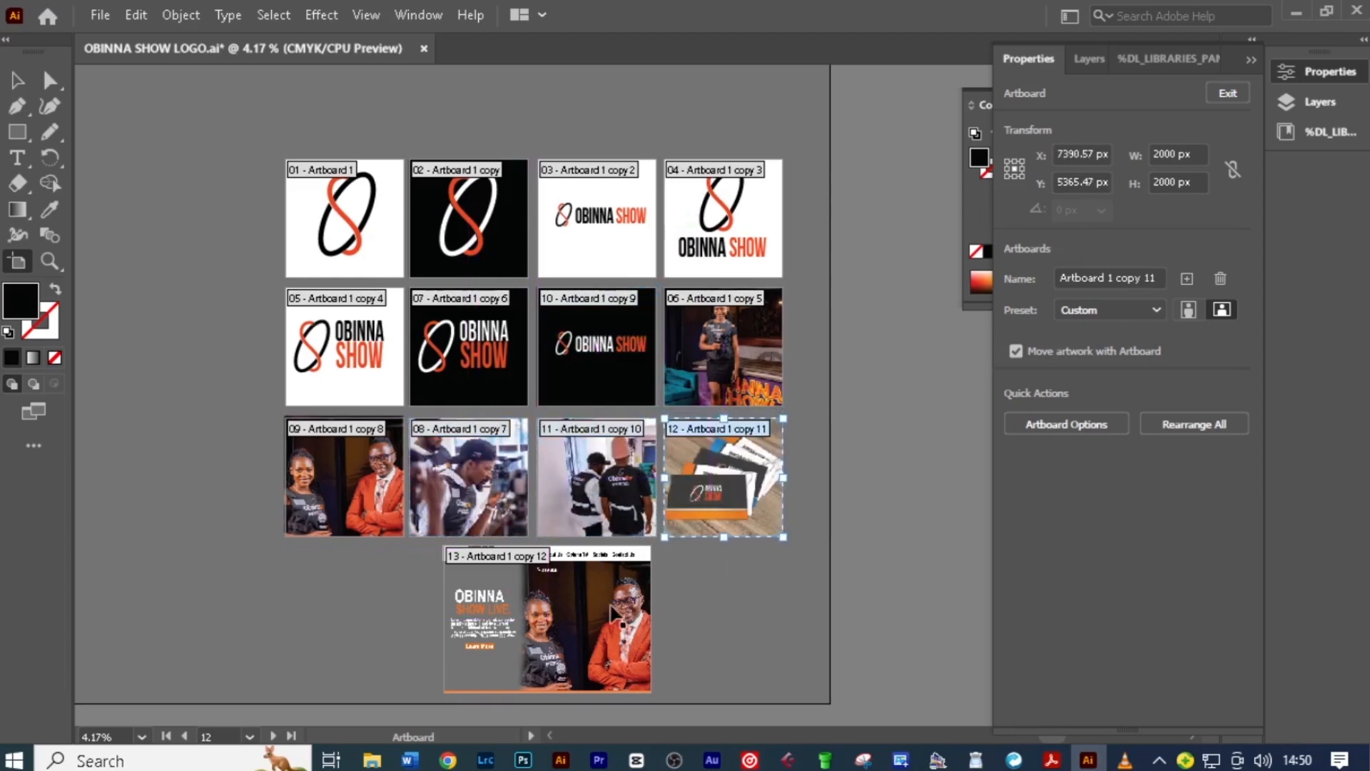
pyautogui.moveTo(594, 616); pyautogui.dragTo(436, 615)
pyautogui.press('v')
pyautogui.moveTo(507, 549); pyautogui.dragTo(543, 514)
pyautogui.scroll(-1, 475, 590)
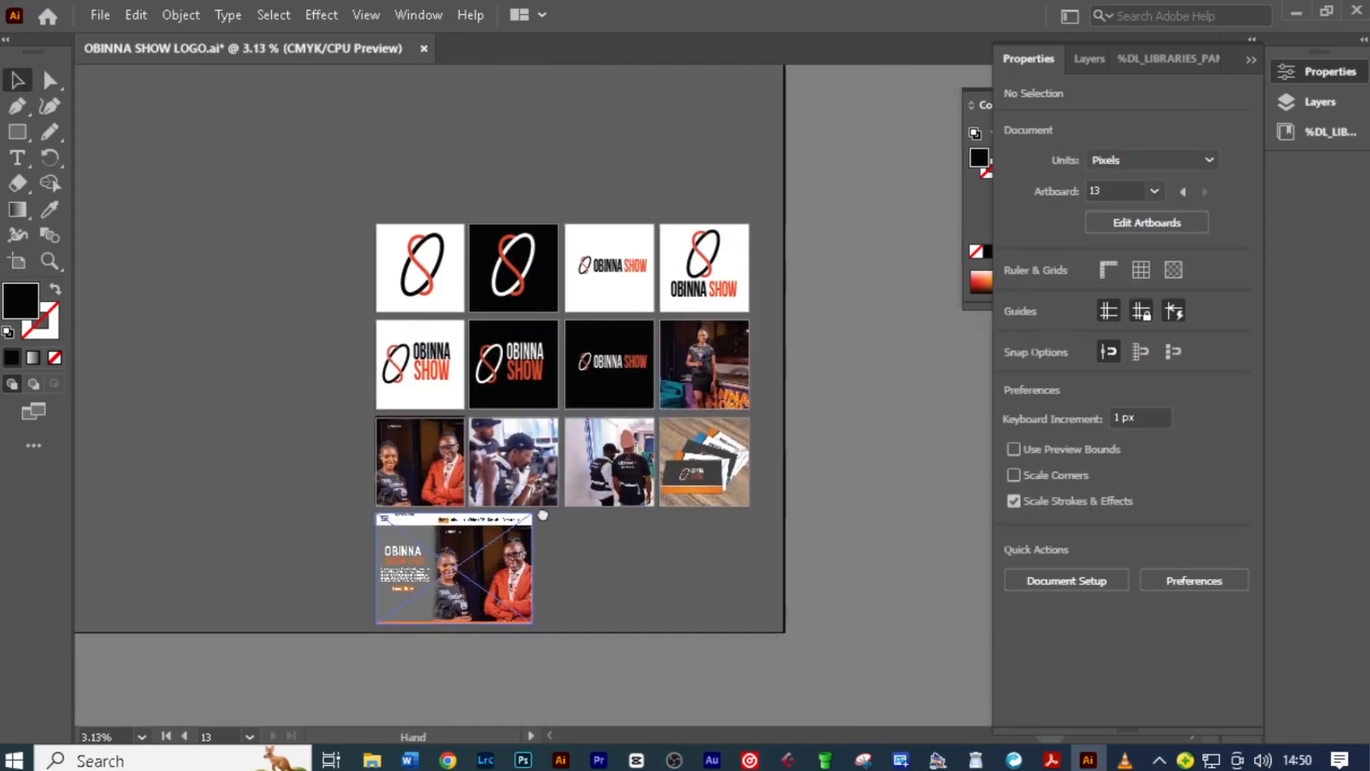
pyautogui.hotkey('ctrl', 's')
# Inspect the arranged artboards up close, from the logo rows down to the web page mockup.
pyautogui.scroll(3, 531, 288)
pyautogui.moveTo(615, 313); pyautogui.dragTo(435, 304)
pyautogui.moveTo(428, 526); pyautogui.dragTo(550, 370)
pyautogui.moveTo(593, 538); pyautogui.dragTo(505, 440)
pyautogui.moveTo(364, 628); pyautogui.dragTo(478, 499)
pyautogui.scroll(1, 477, 498)
pyautogui.moveTo(270, 669); pyautogui.dragTo(533, 680)
pyautogui.scroll(-4, 544, 401)
# Export all artboards for screens at 1x scale in JPG 100 format to a chosen folder.
pyautogui.click(134, 15)
pyautogui.moveTo(101, 16)
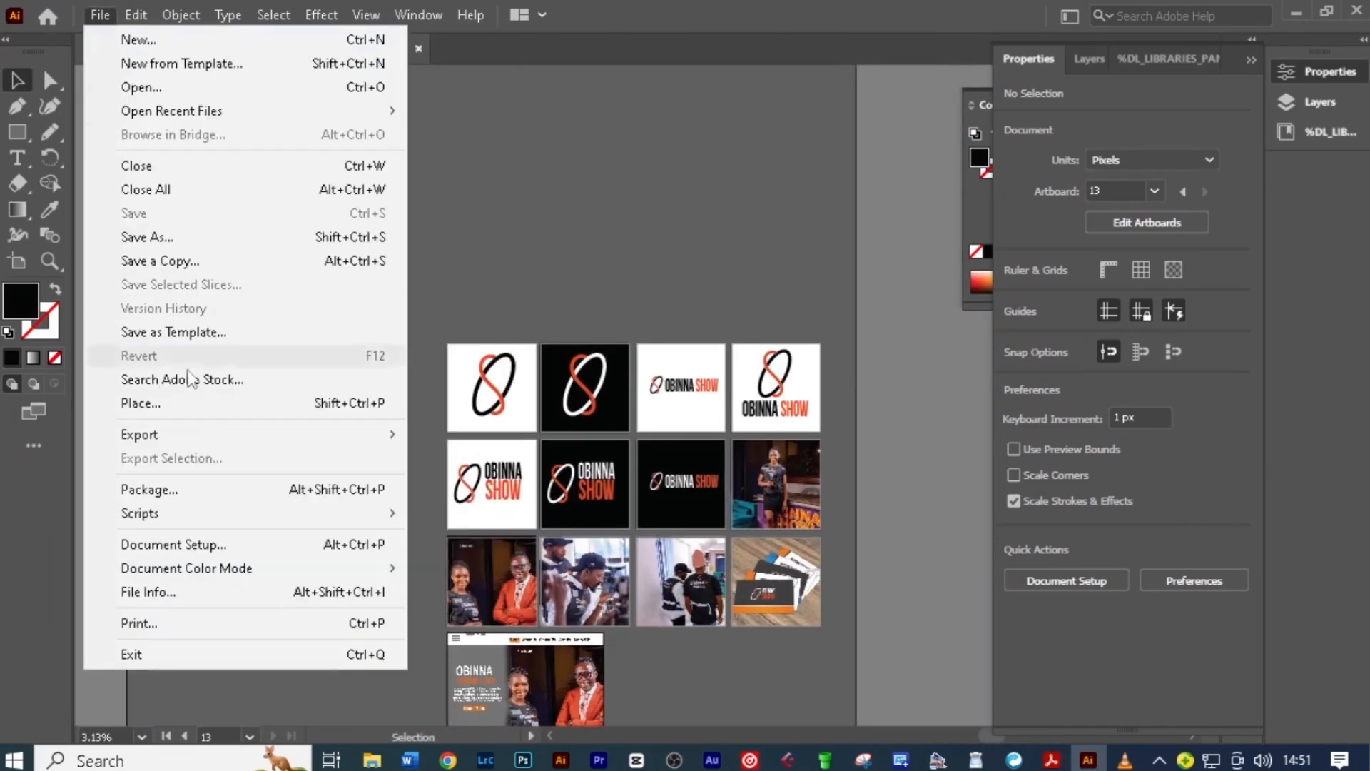
pyautogui.moveTo(190, 434)
pyautogui.click(493, 433)
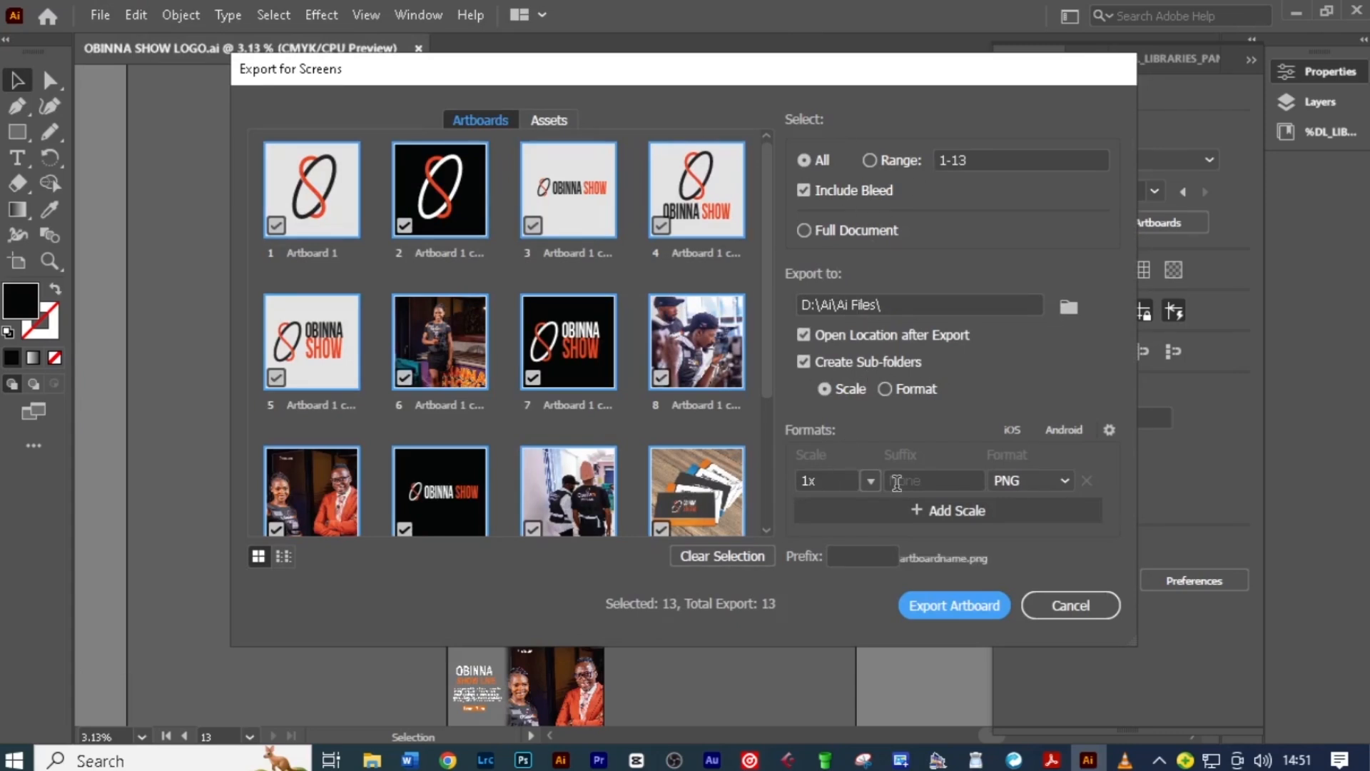
pyautogui.moveTo(767, 359)
pyautogui.mouseDown()
pyautogui.moveTo(768, 476)
pyautogui.moveTo(768, 375)
pyautogui.mouseUp()
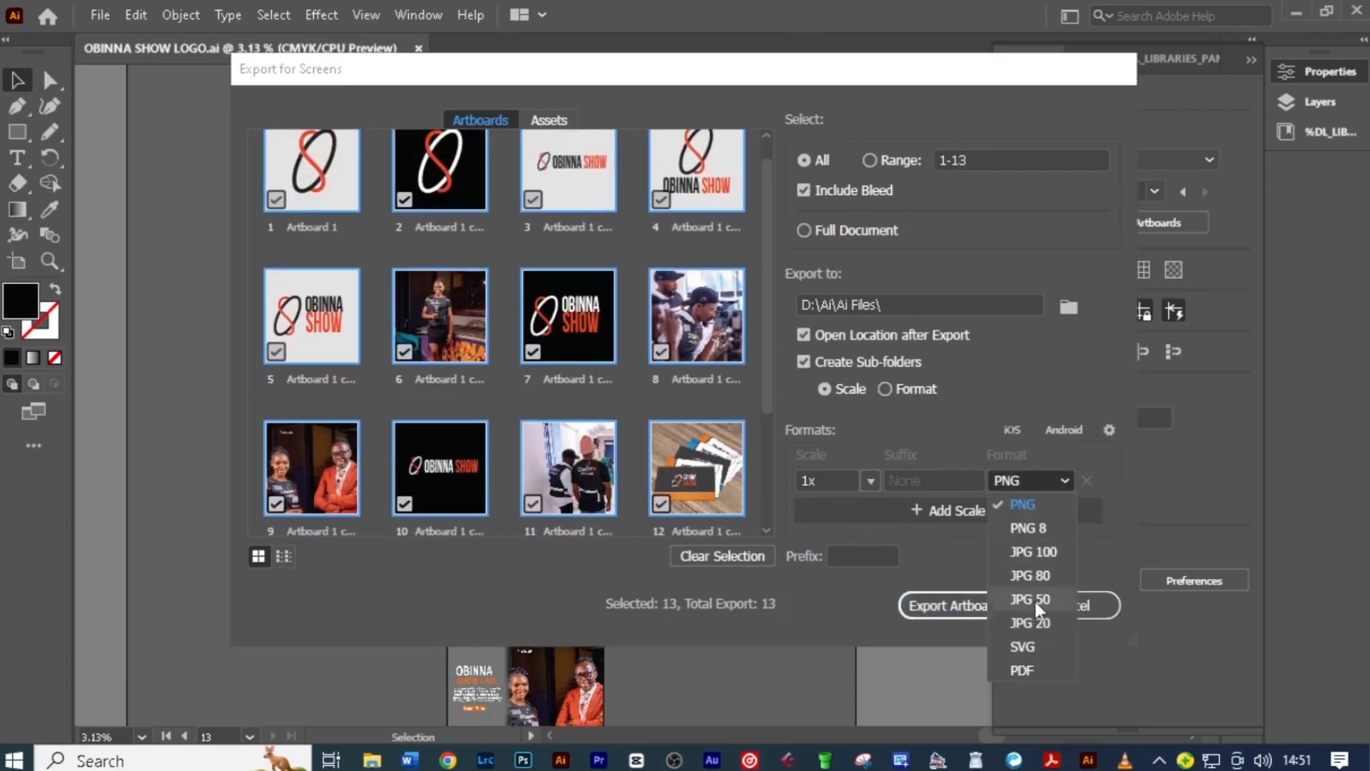
pyautogui.click(1068, 307)
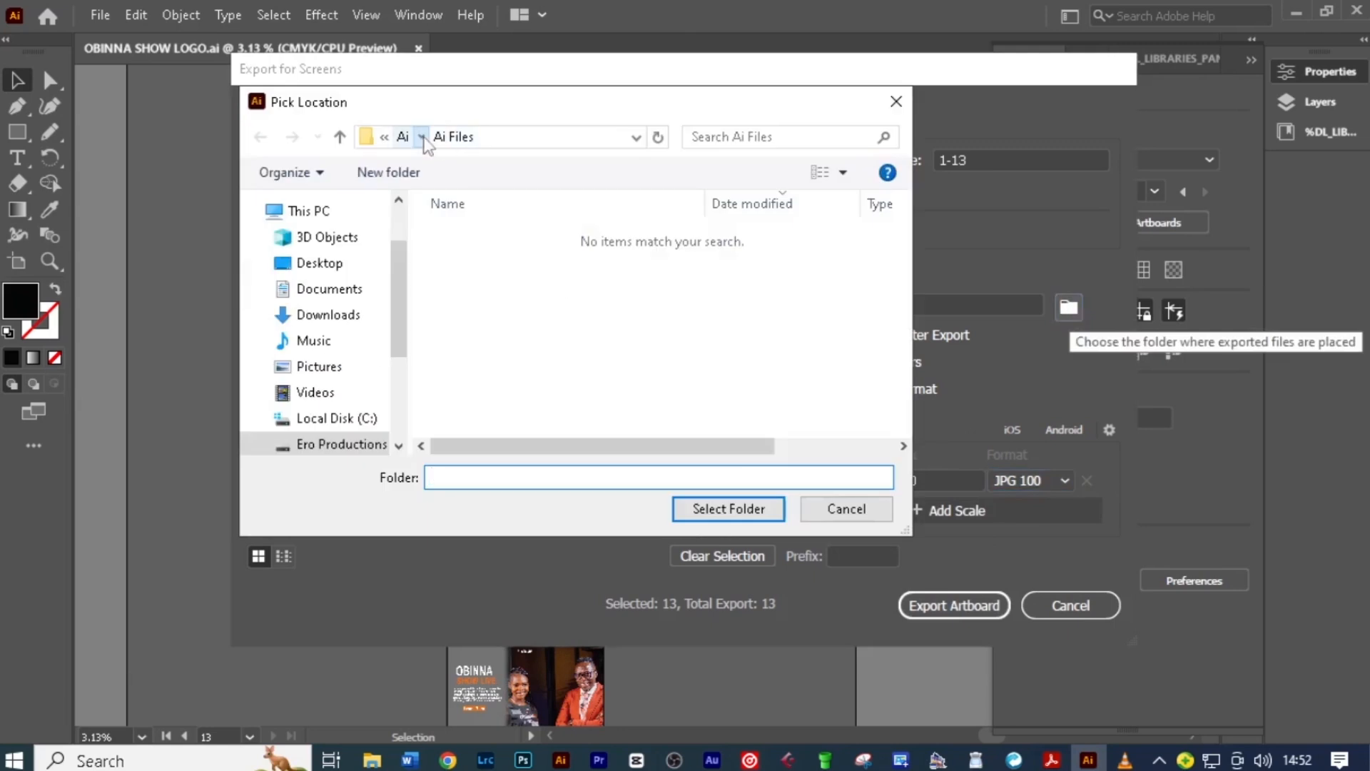
pyautogui.click(738, 505)
pyautogui.click(958, 599)
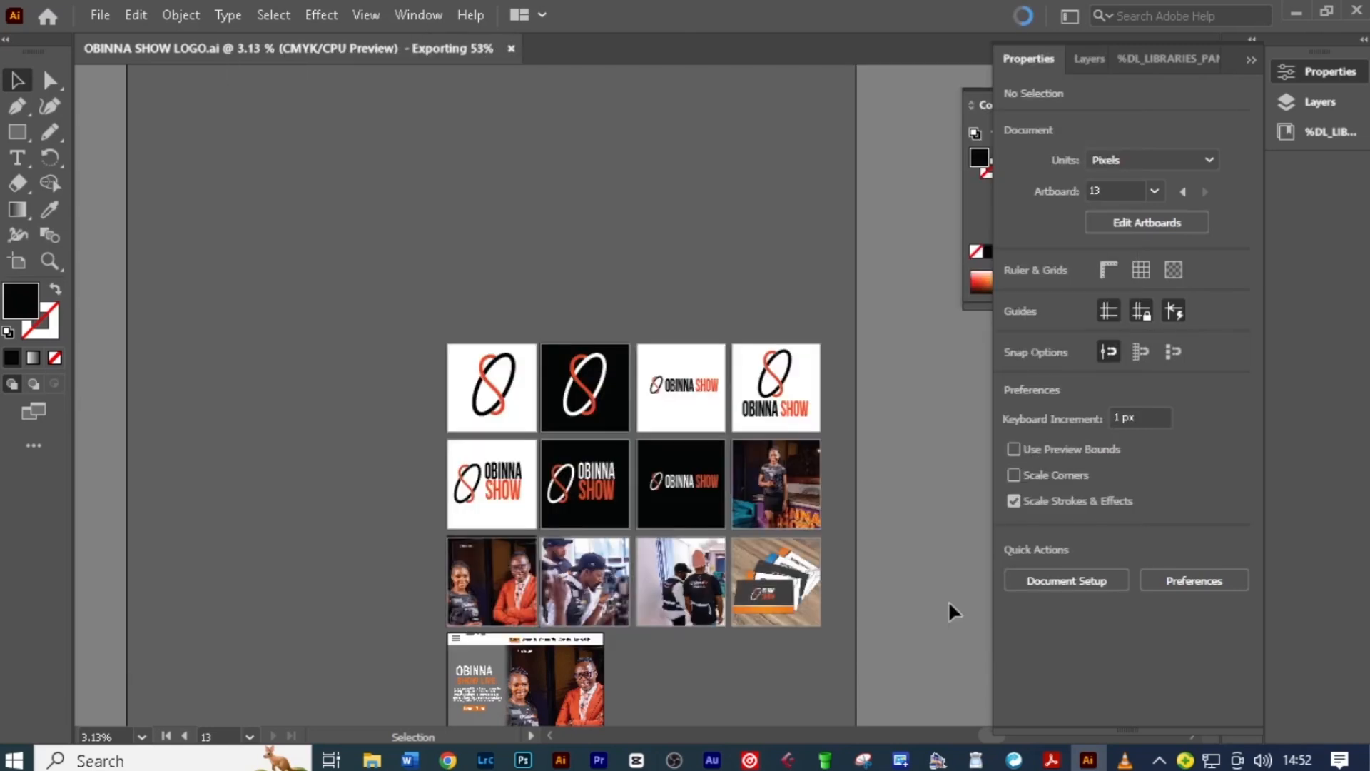
pyautogui.click(1202, 45)
# Save a copy of all artboards as an Adobe PDF in the PDF folder, removing "copy" from the file name.
pyautogui.moveTo(547, 538); pyautogui.dragTo(483, 443)
pyautogui.click(101, 15)
pyautogui.click(143, 239)
pyautogui.click(229, 377)
pyautogui.click(225, 413)
pyautogui.click(185, 52)
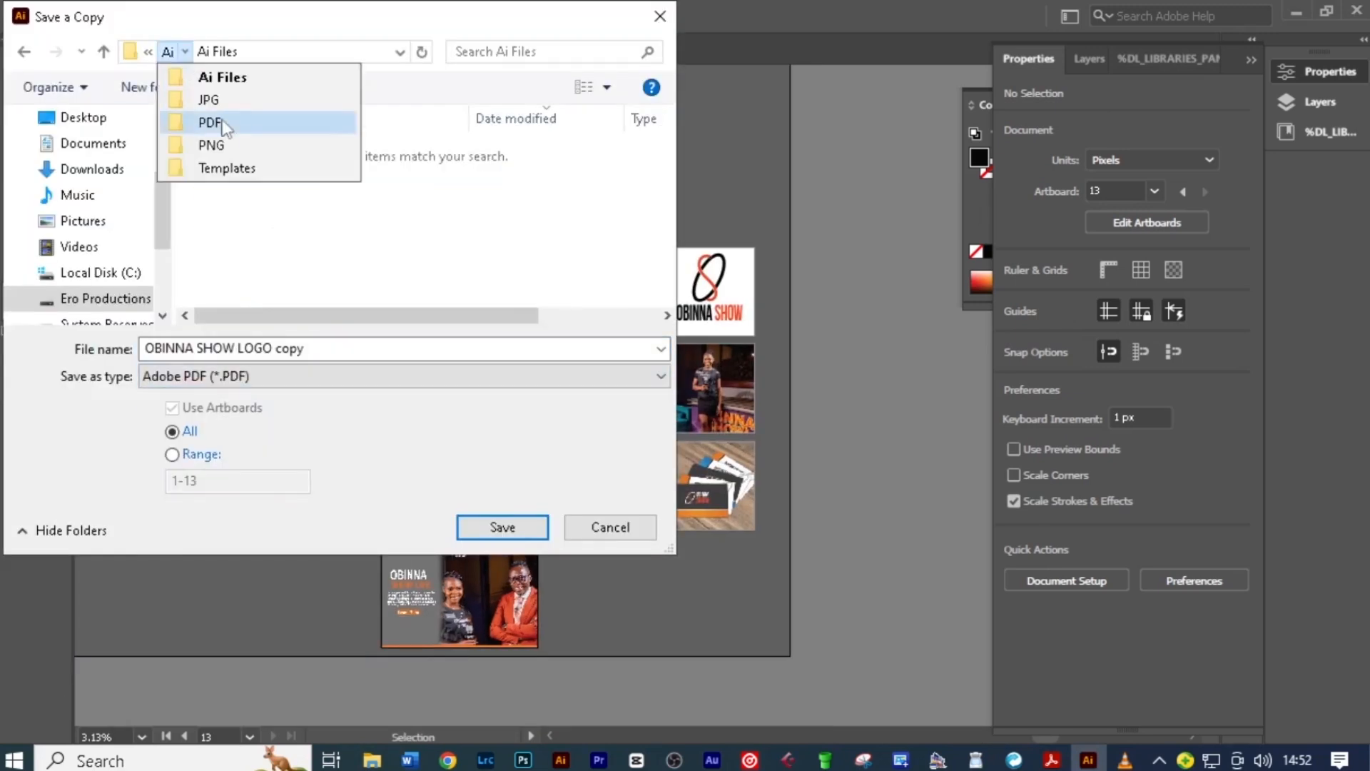
pyautogui.click(224, 123)
pyautogui.click(337, 344)
pyautogui.press('BackSpace')
pyautogui.press('BackSpace')
pyautogui.press('BackSpace')
pyautogui.press('BackSpace')
pyautogui.click(503, 527)
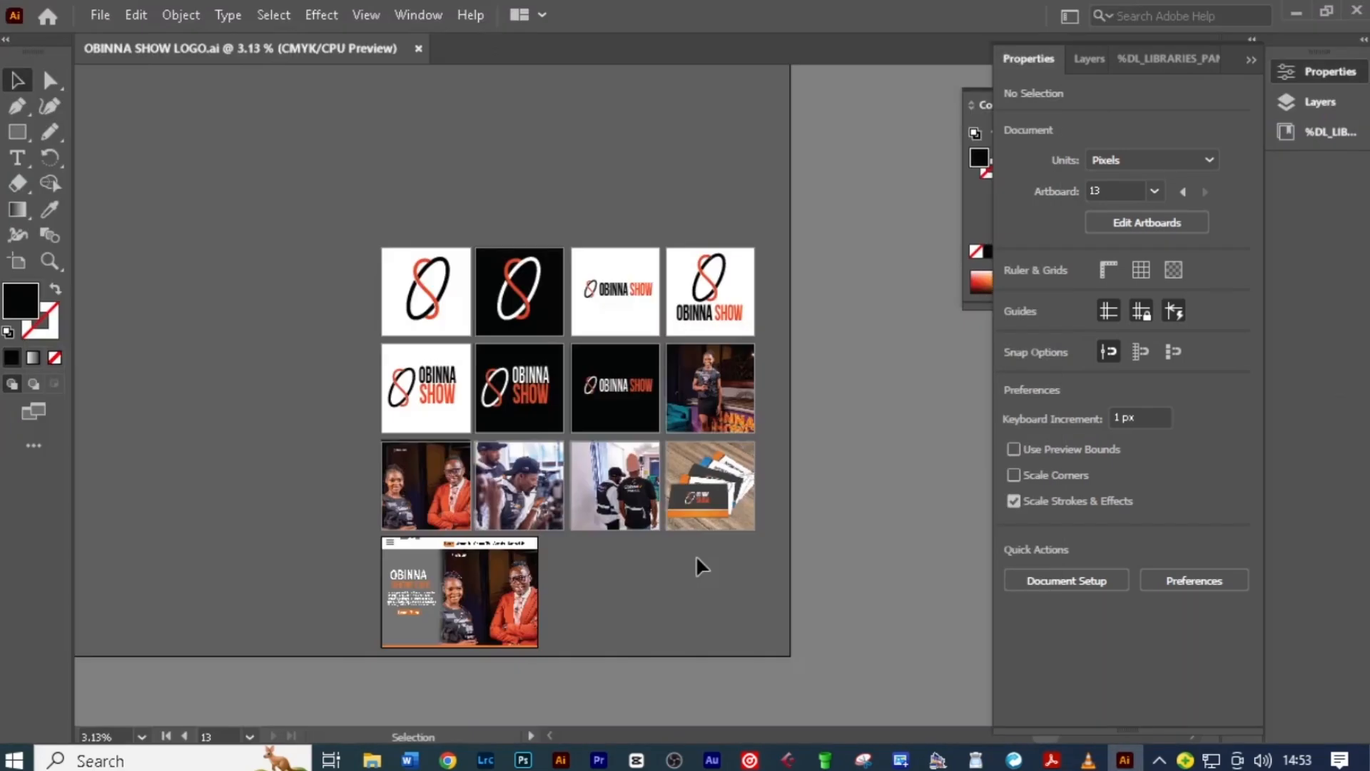
# Switch to File Explorer and view the exported artboard images one after another.
pyautogui.click(371, 760)
pyautogui.click(635, 671)
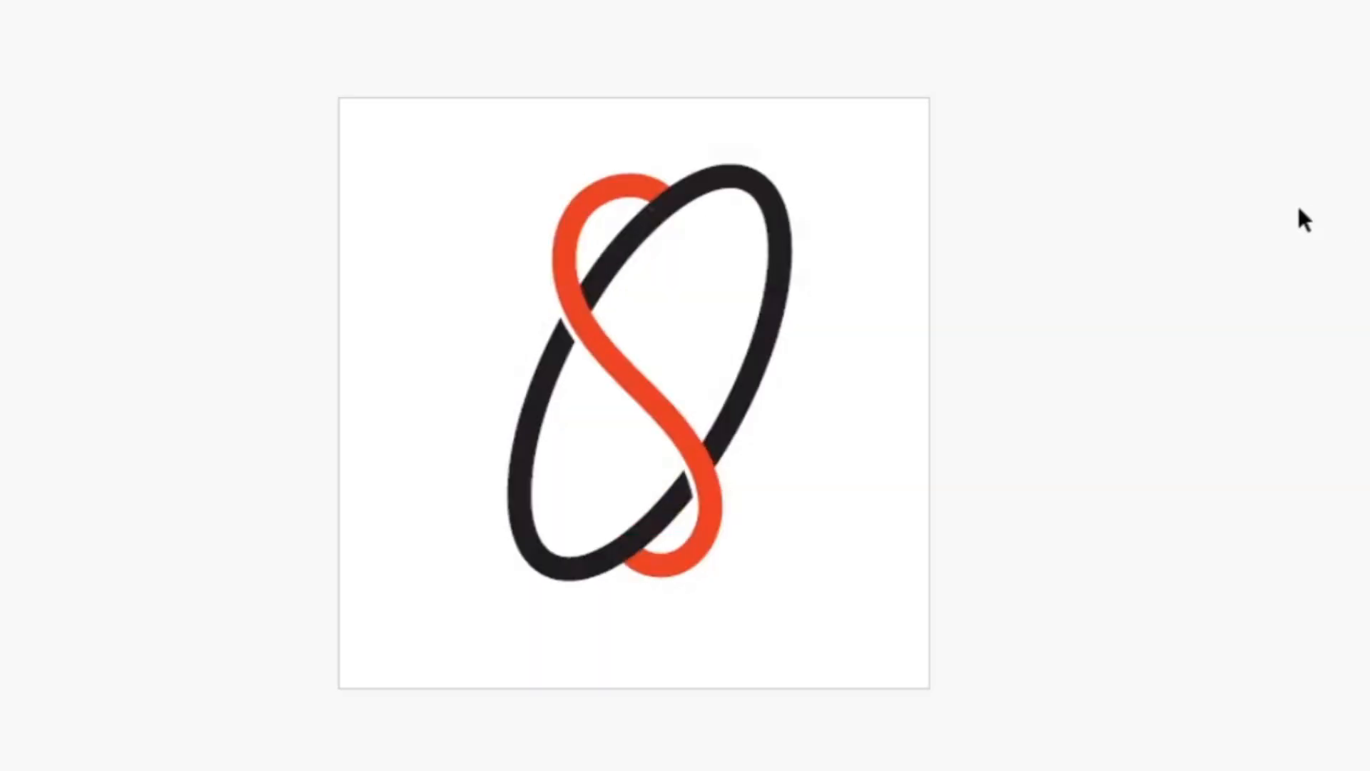
pyautogui.press('Right')
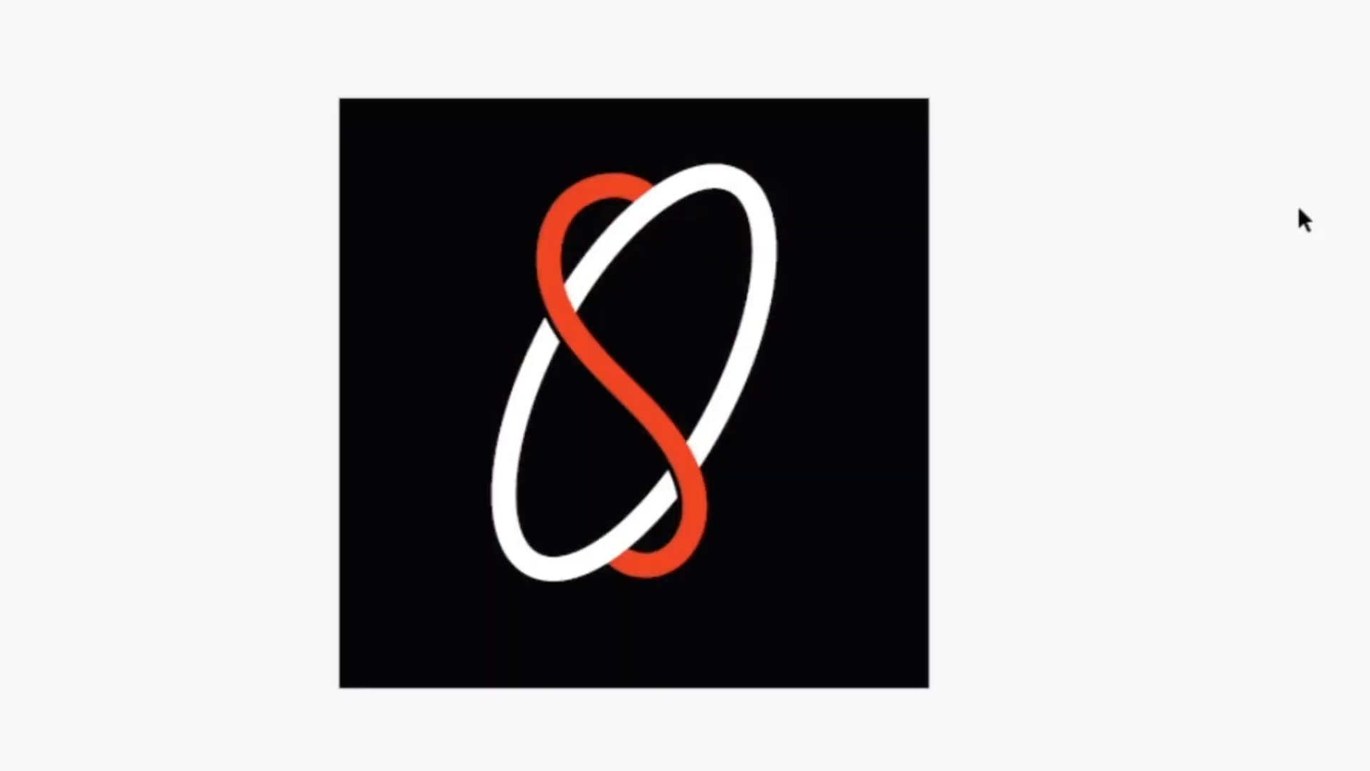
pyautogui.press('Right')
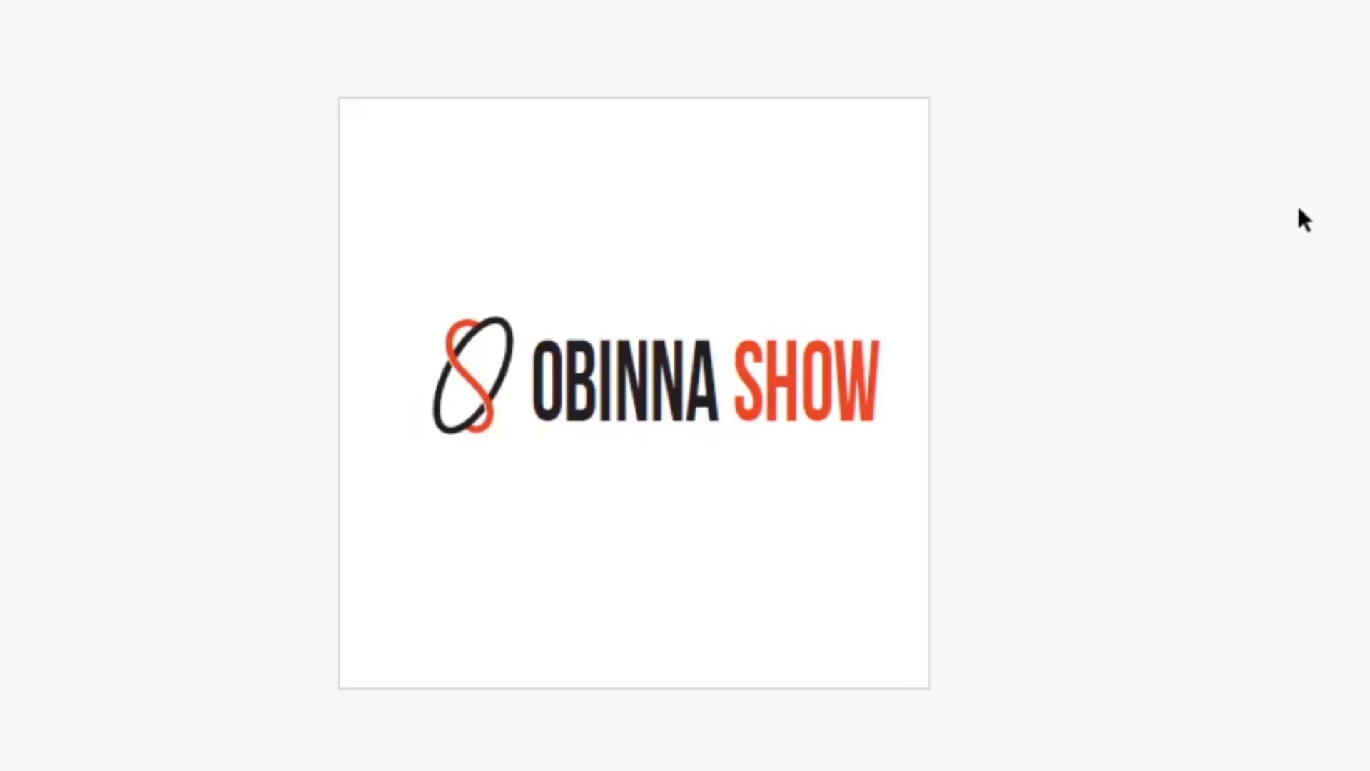